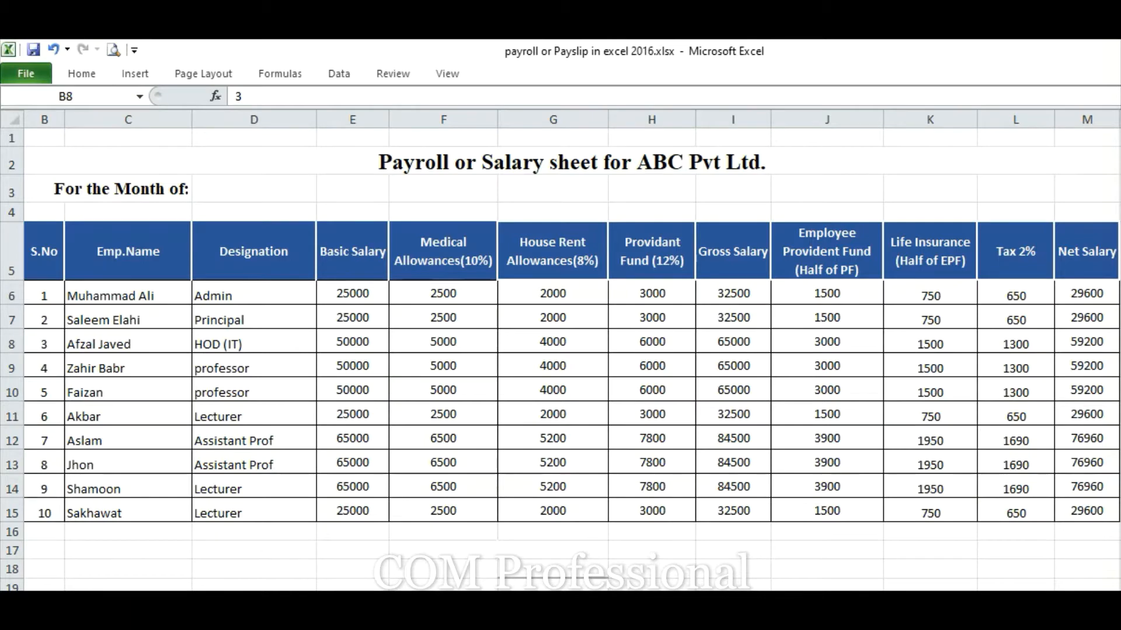
Step: Look over the monthly salary statement sheet and the payroll row of employee 7
key("ctrl+Page_Down")
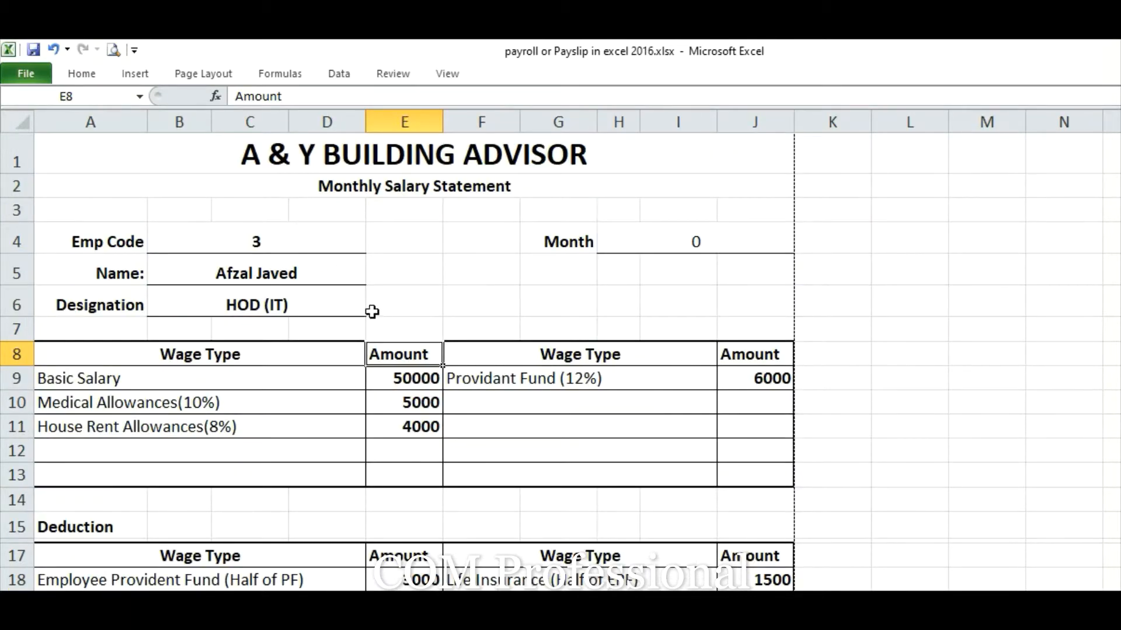
scroll(365, 310, "down", 2)
scroll(365, 315, "down", 1)
scroll(365, 315, "up", 3)
key("ctrl+Page_Up")
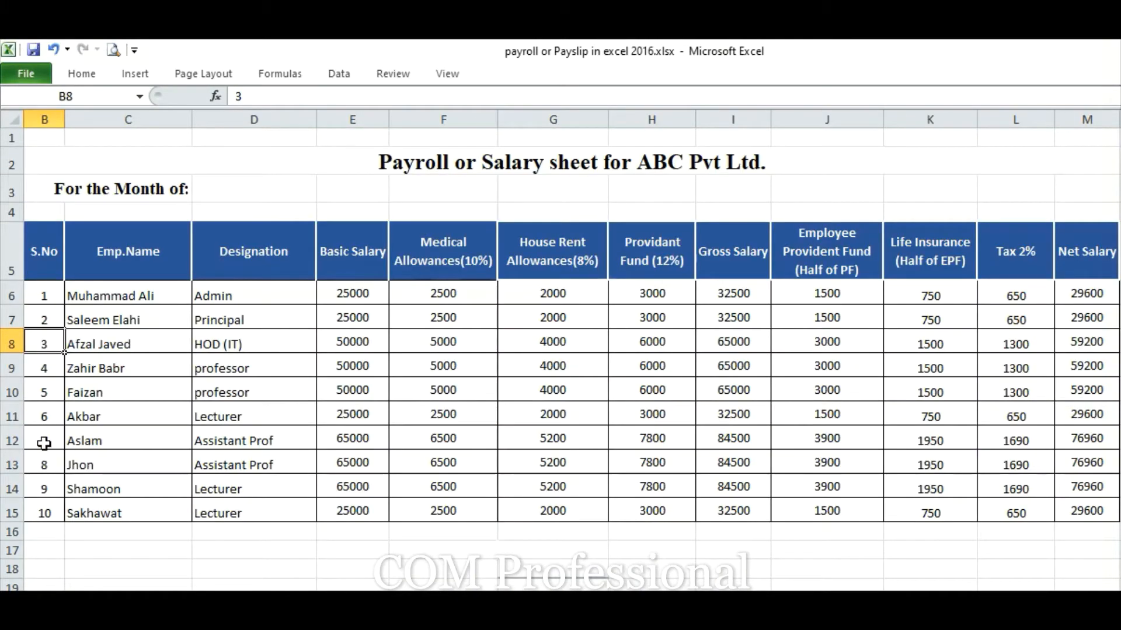
left_click_drag(44, 442, 251, 441)
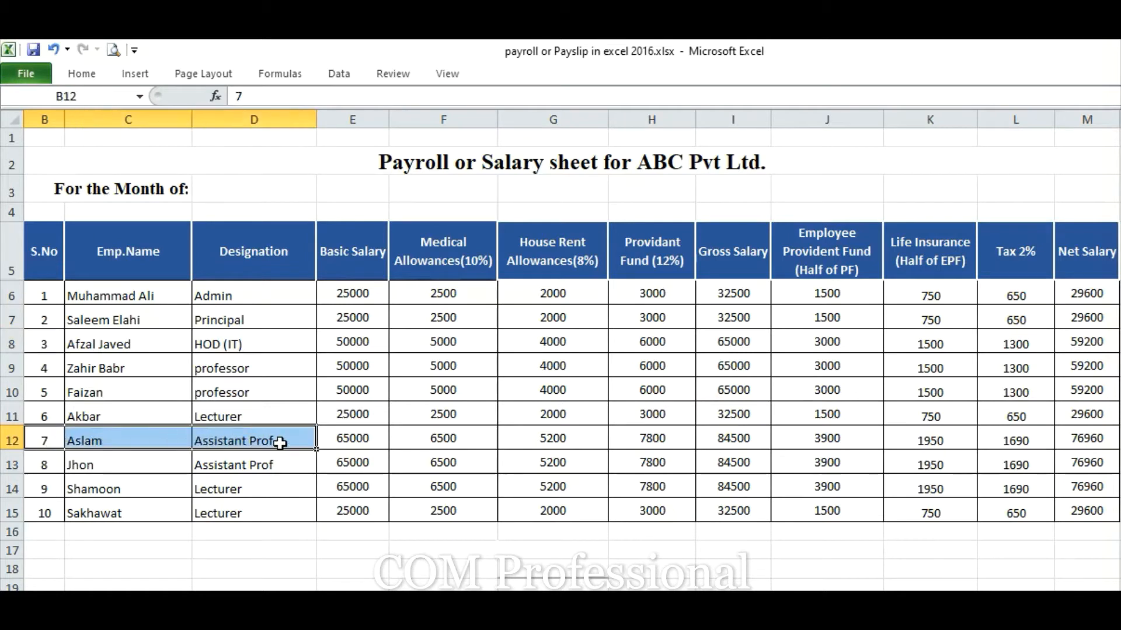
left_click(375, 439)
Step: Set the Emp Code on the monthly salary statement to 7
key("ctrl+Page_Down")
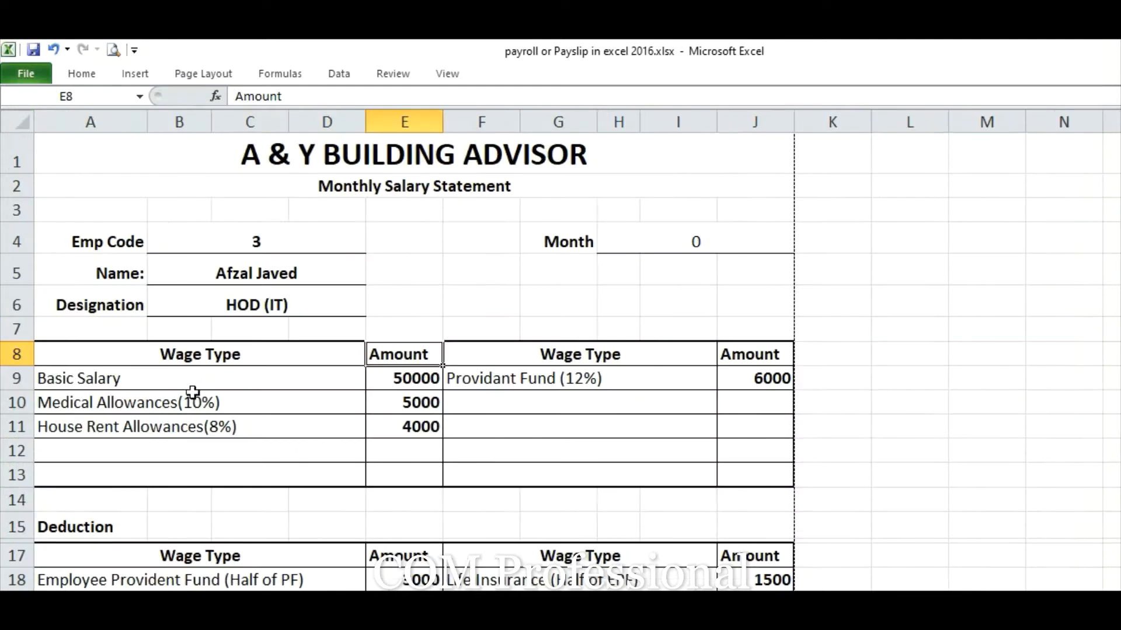
left_click(232, 239)
type("7")
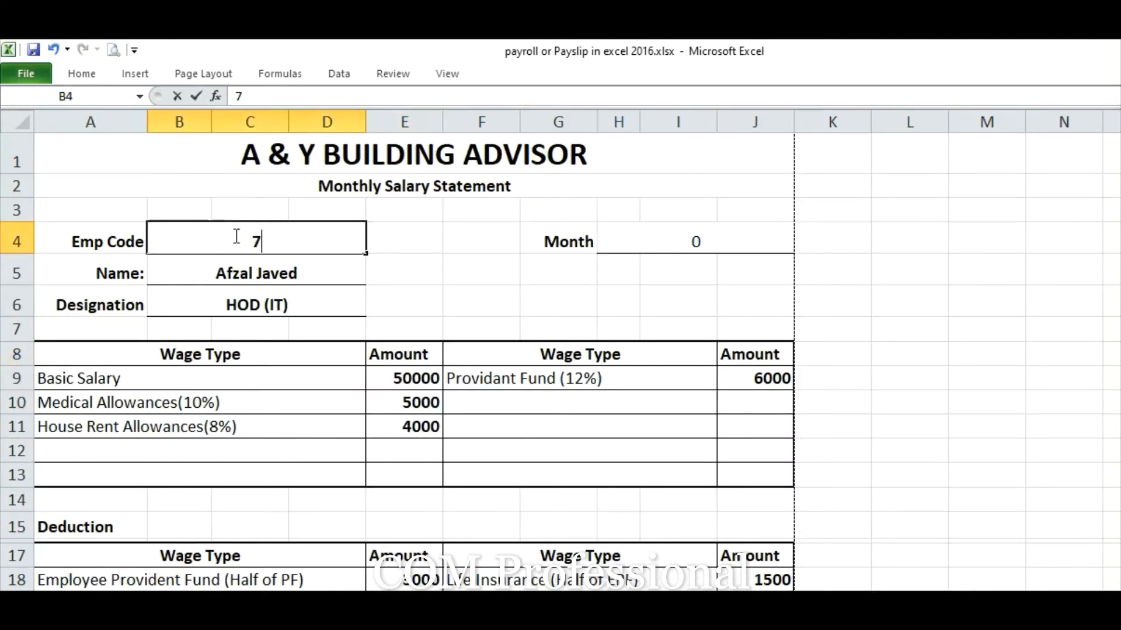
key("Return")
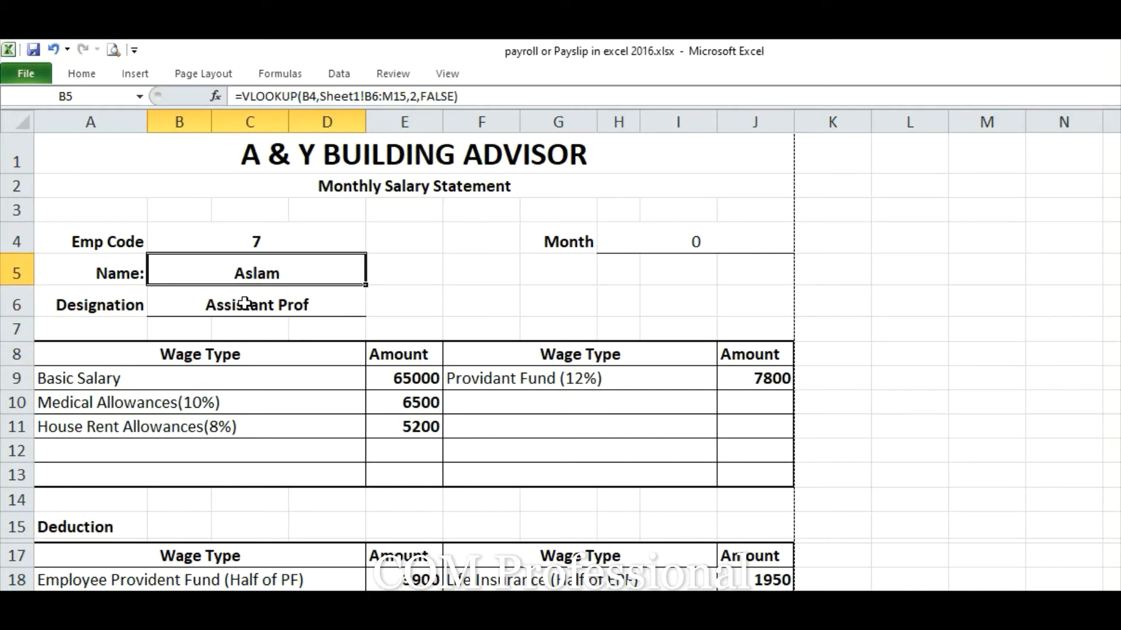
Step: Check the Basic Salary and Net Salary amounts on the monthly salary statement
left_click(388, 383)
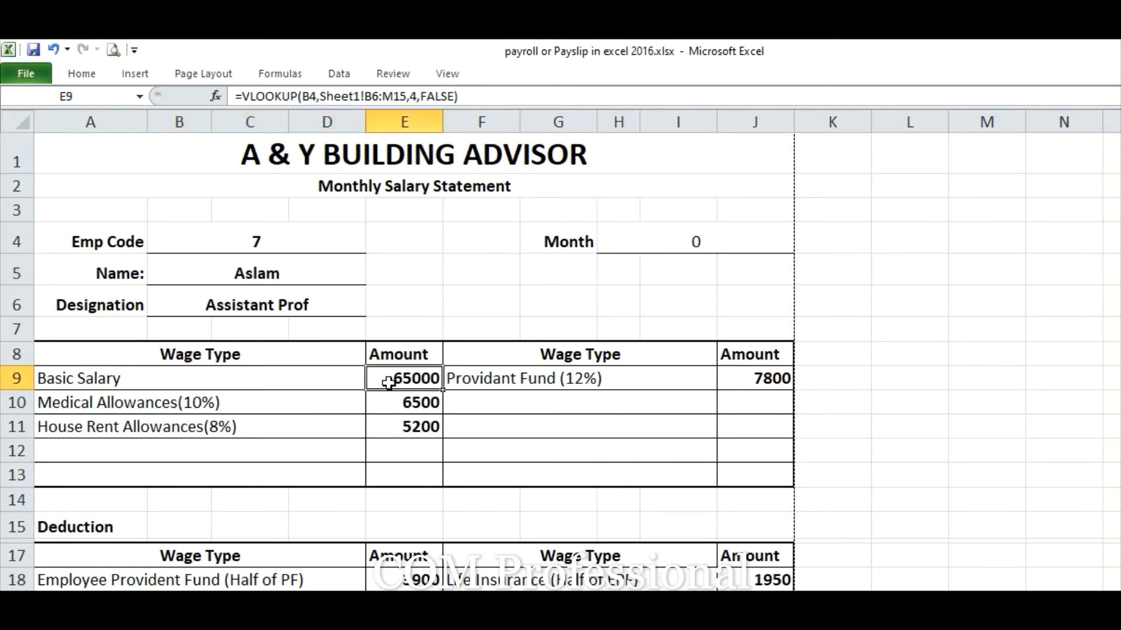
scroll(389, 382, "down", 4)
left_click(734, 426)
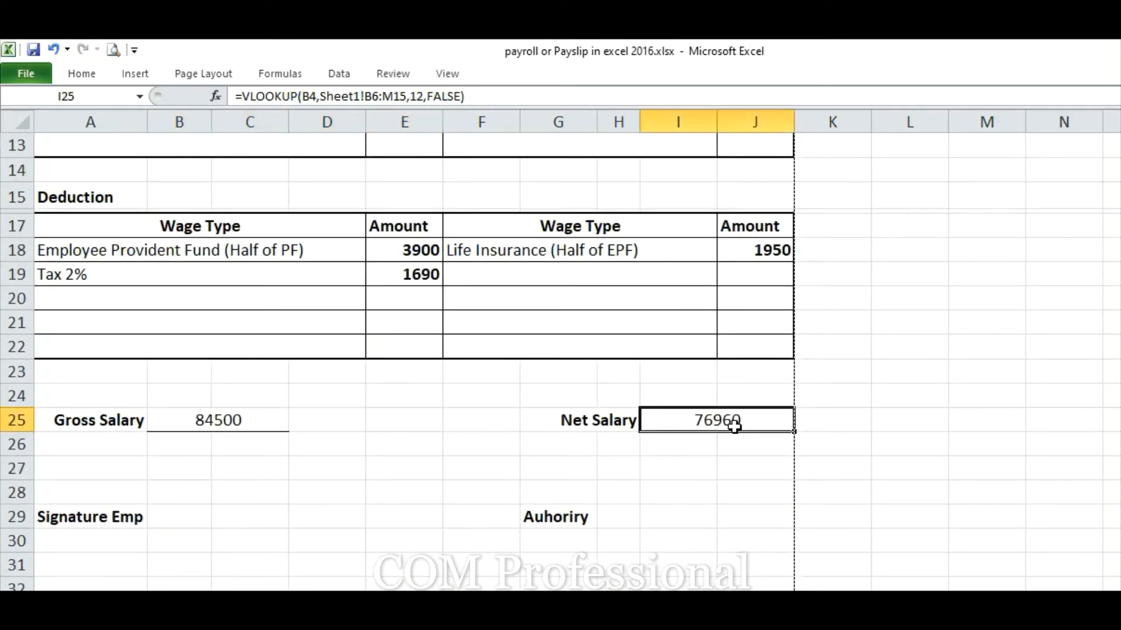
scroll(554, 424, "up", 4)
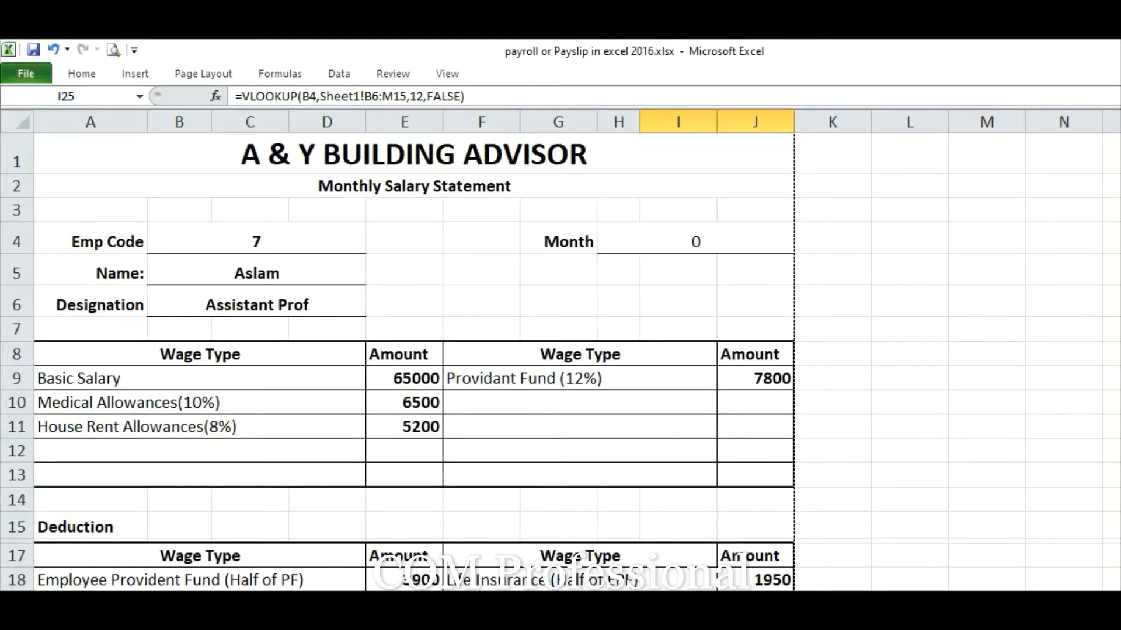
Step: Return to the payroll sheet and review the first employee's row from code to Net Salary
key("ctrl+Page_Up")
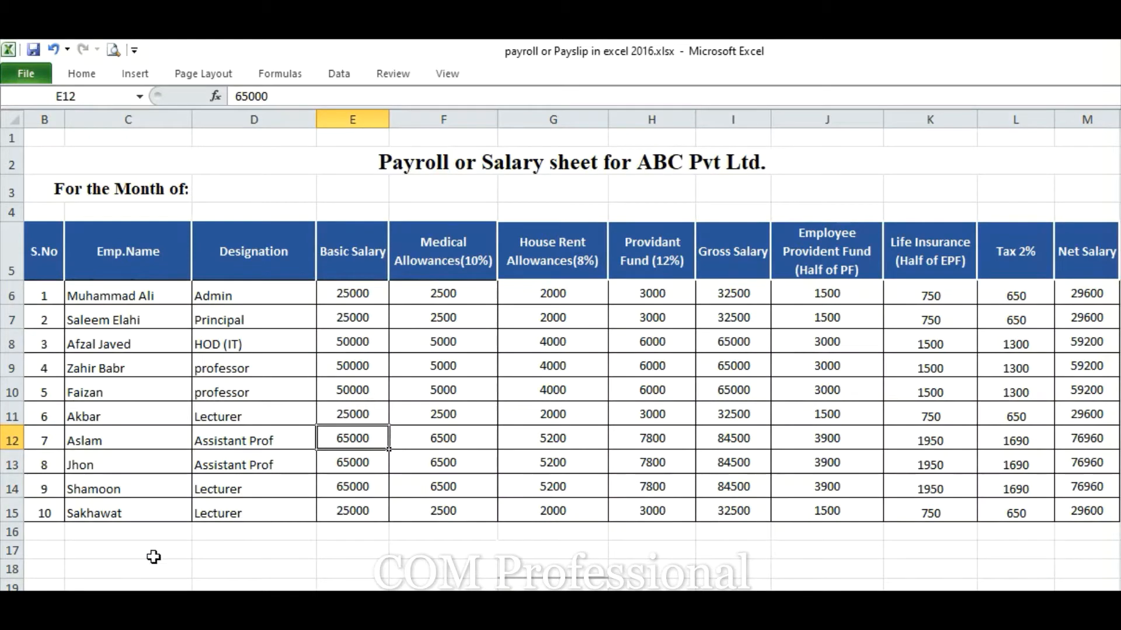
left_click_drag(47, 295, 1063, 290)
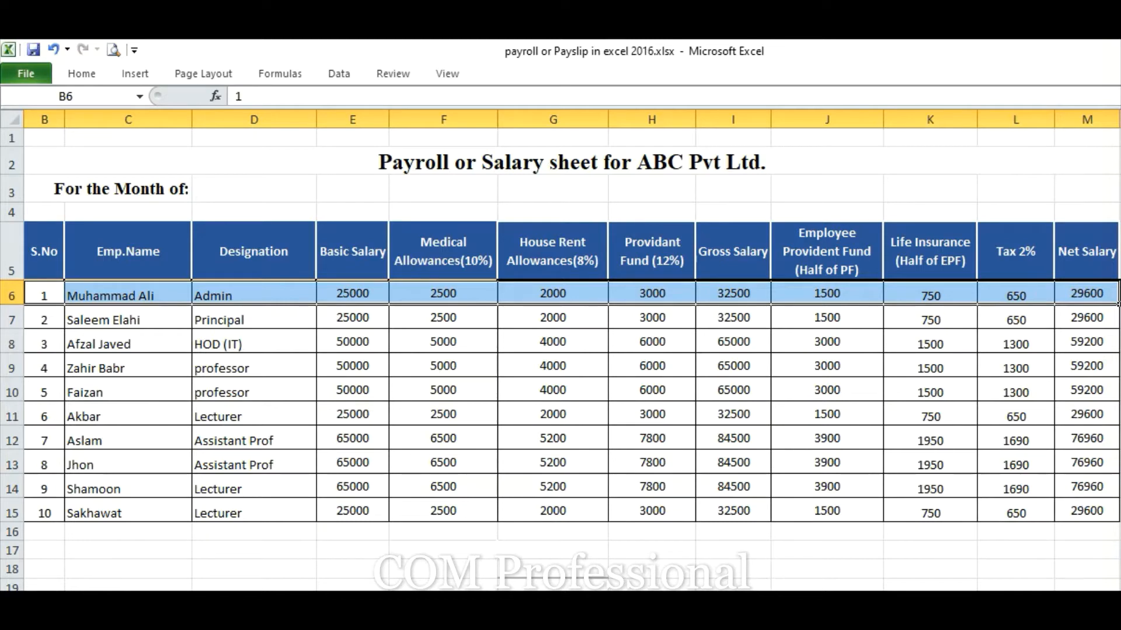
left_click(761, 607)
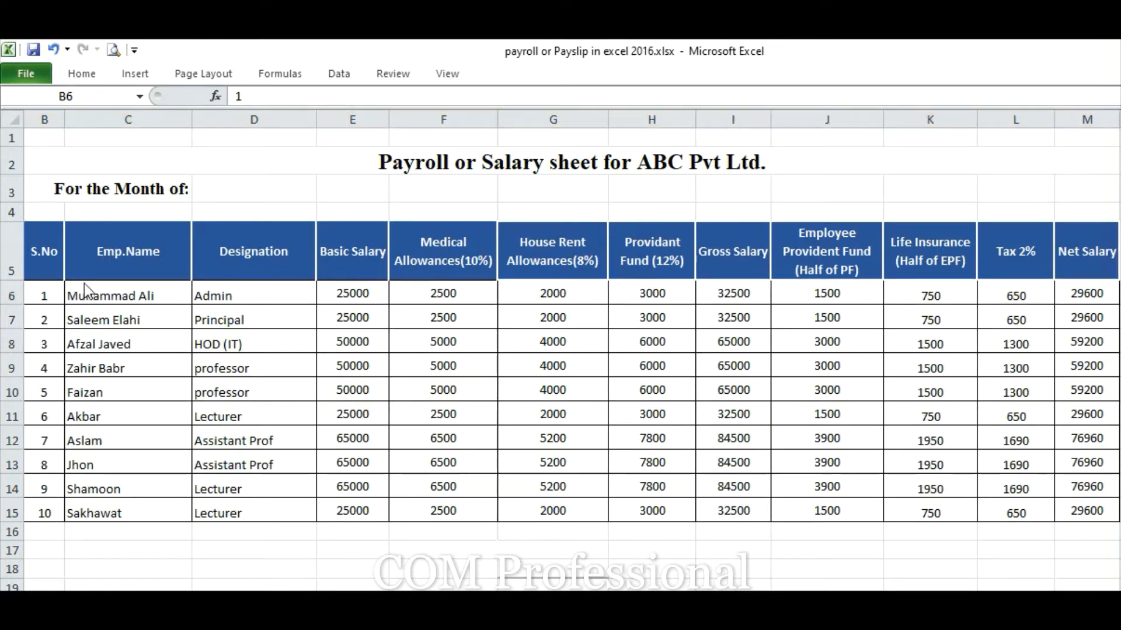
Step: Rename the S.No column header of the payroll table to "Emp Code"
left_click(111, 243)
left_click(111, 243)
double_click(56, 251)
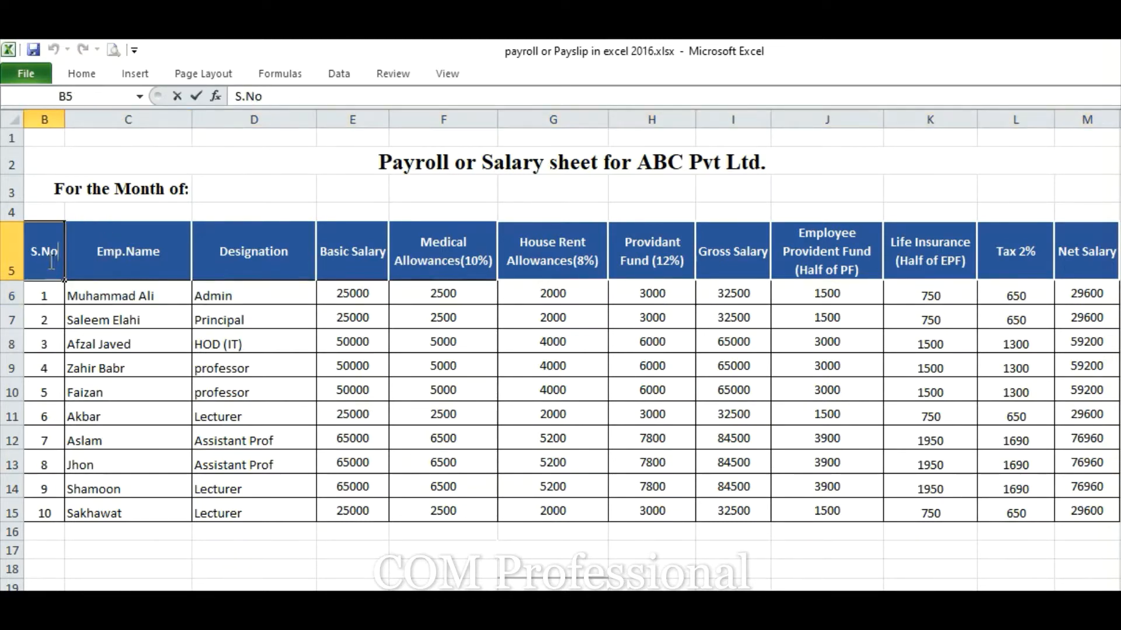
left_click_drag(57, 252, 28, 252)
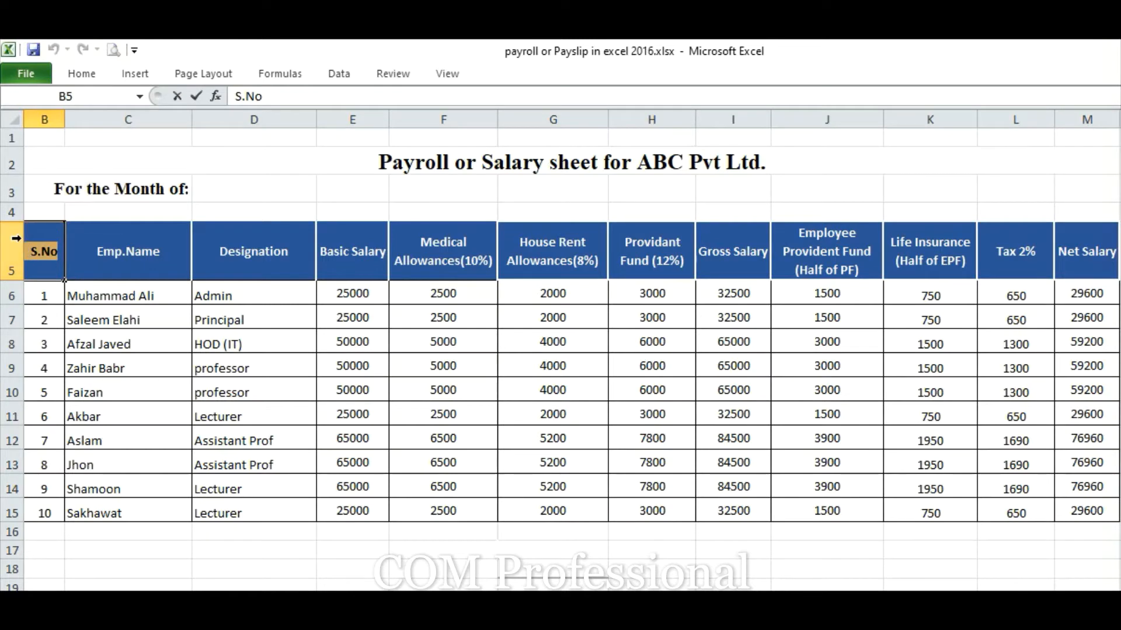
type("Emp C")
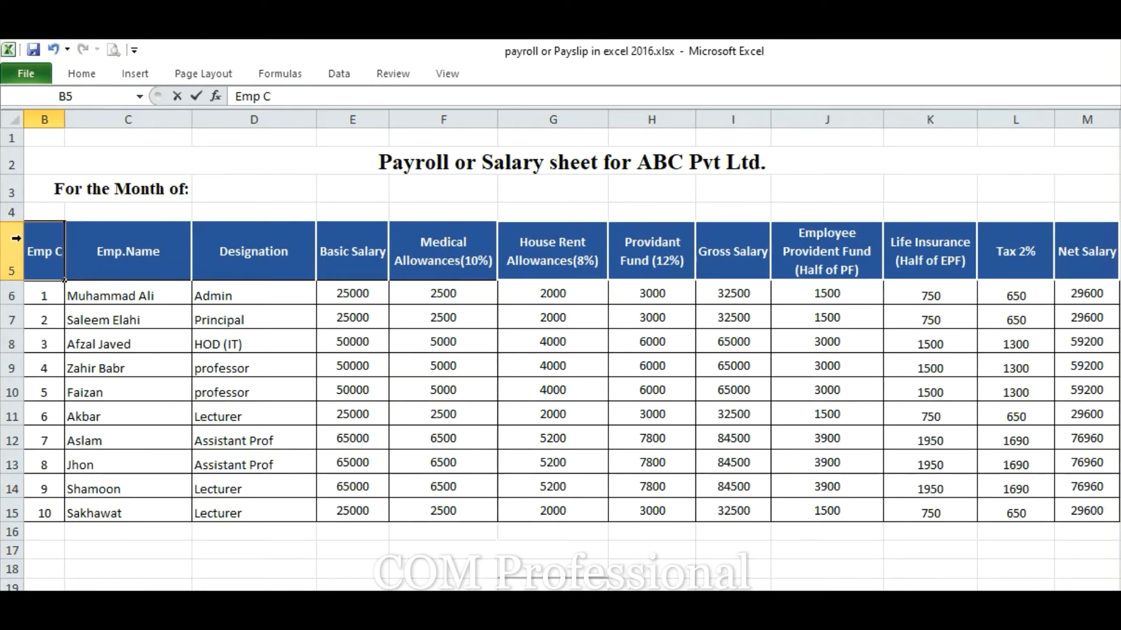
type("ode")
key("Return")
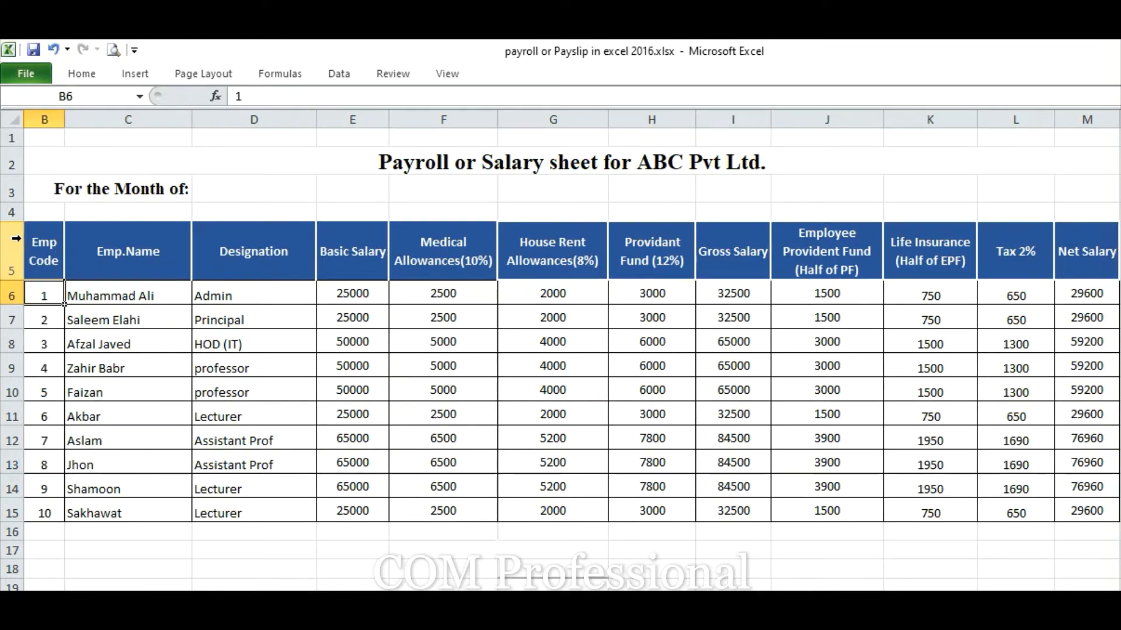
Step: Review the employee code, name and designation entries in the payroll table
left_click_drag(44, 295, 49, 507)
left_click_drag(113, 295, 111, 506)
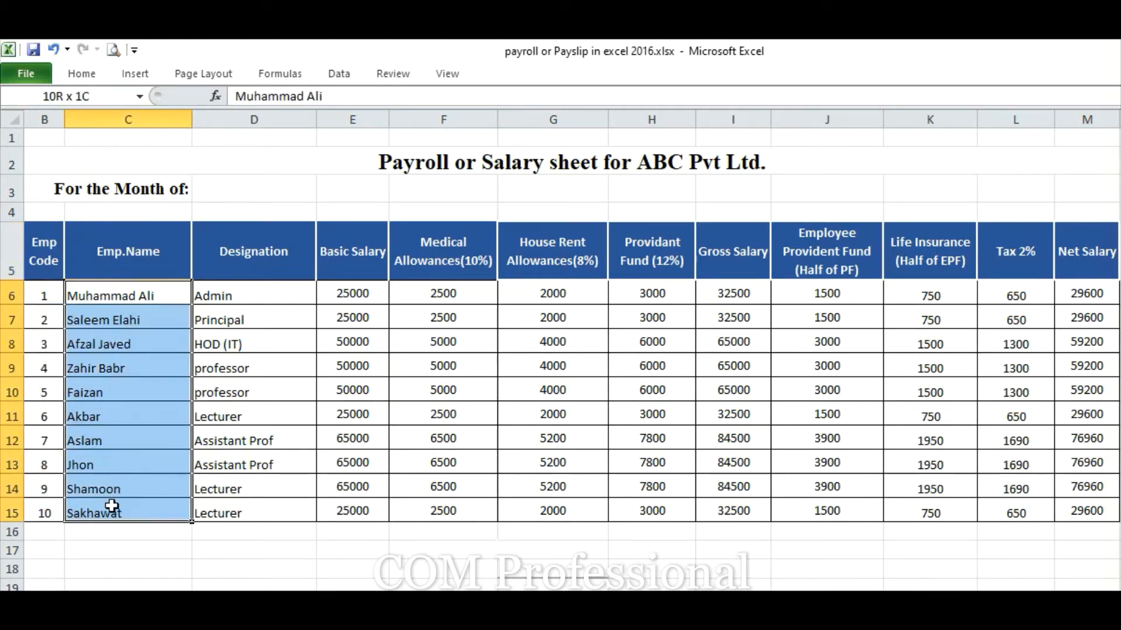
left_click_drag(260, 295, 242, 500)
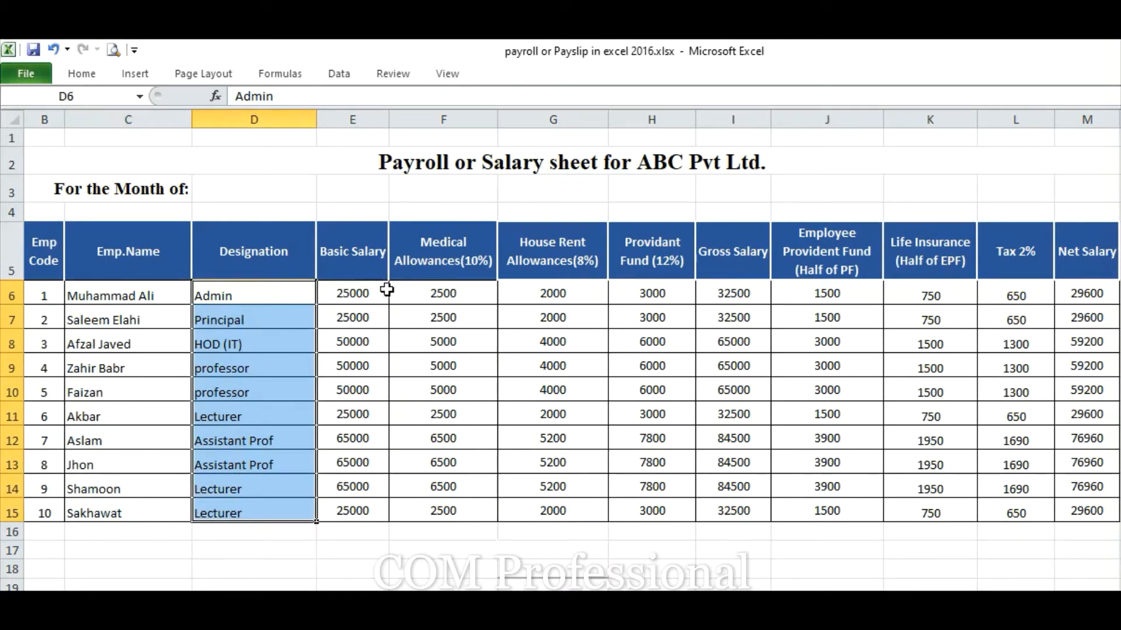
Step: Clear all allowance, fund, salary and deduction values in F6:M16 of the payroll table
left_click(450, 290)
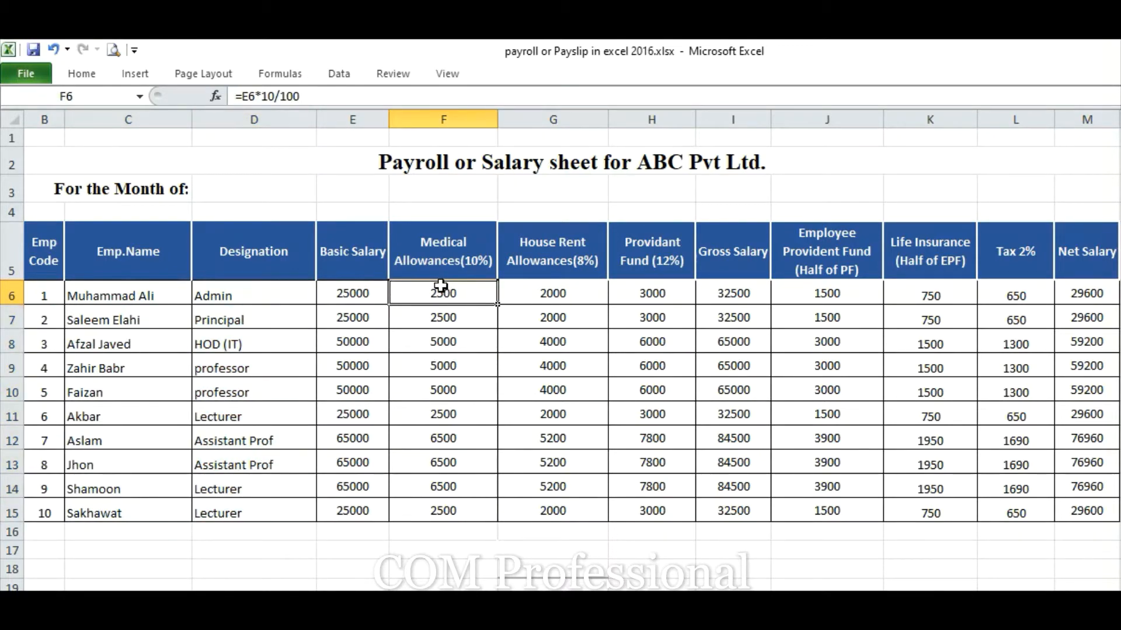
left_click_drag(441, 286, 1069, 526)
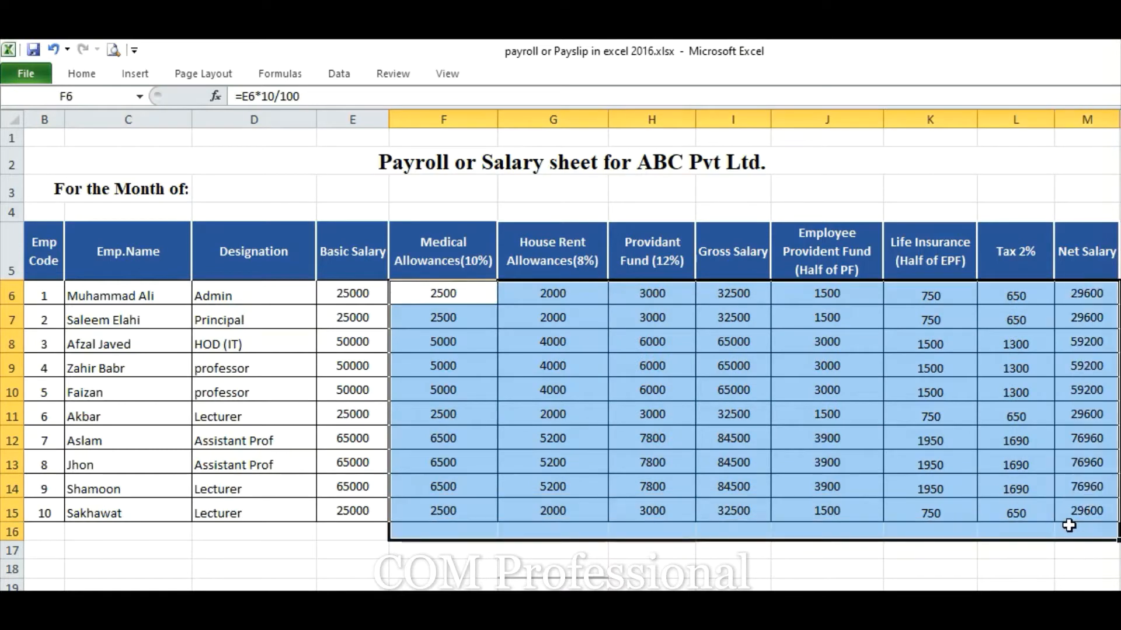
key("Delete")
left_click(459, 346)
Step: Begin the first employee's medical allowance formula in F6 with =E6*10
left_click(441, 291)
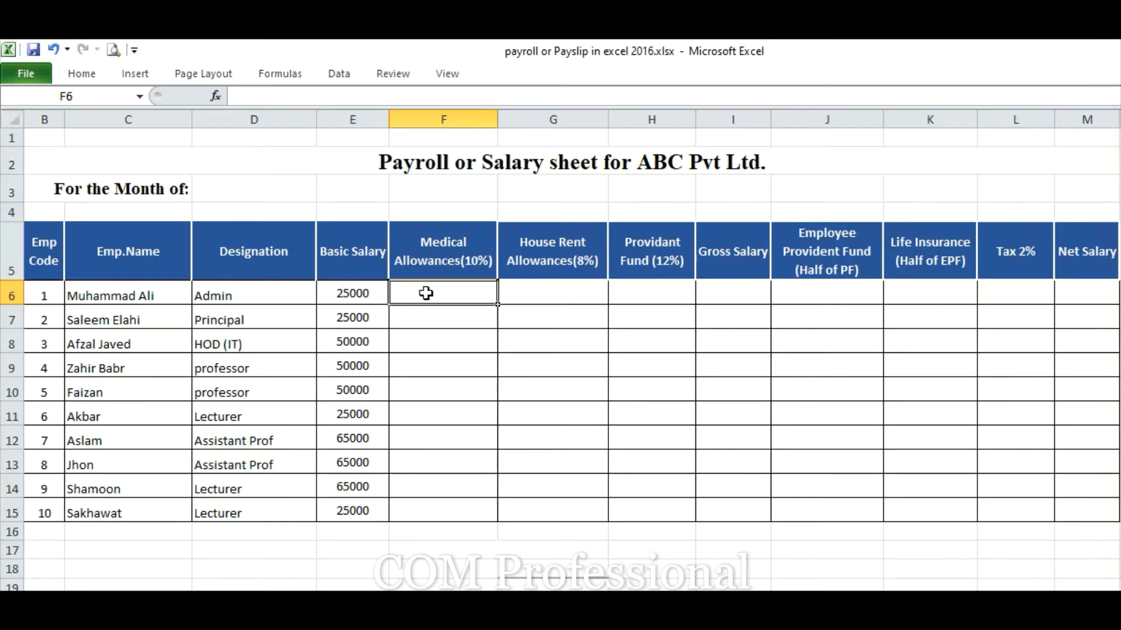
type("=")
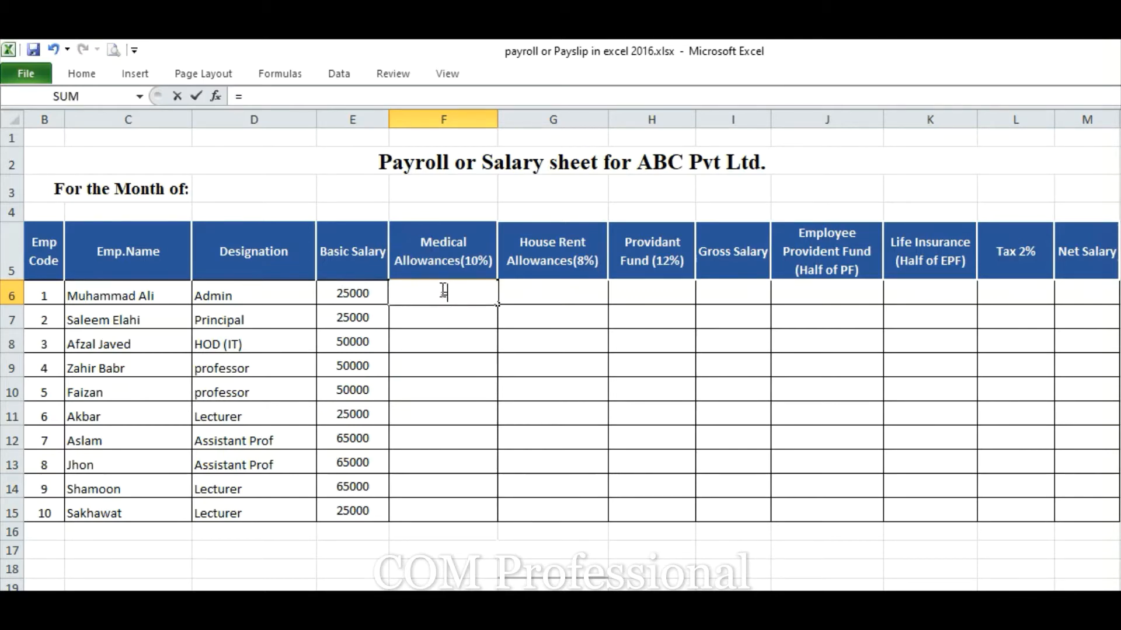
left_click(347, 298)
type("*")
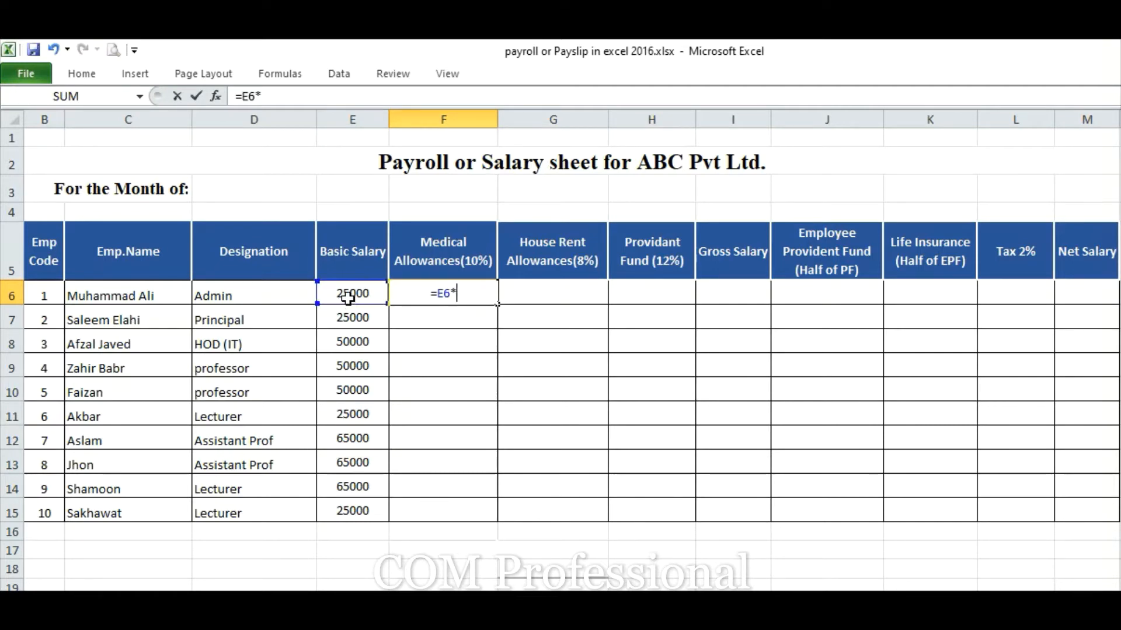
type("10")
type("%")
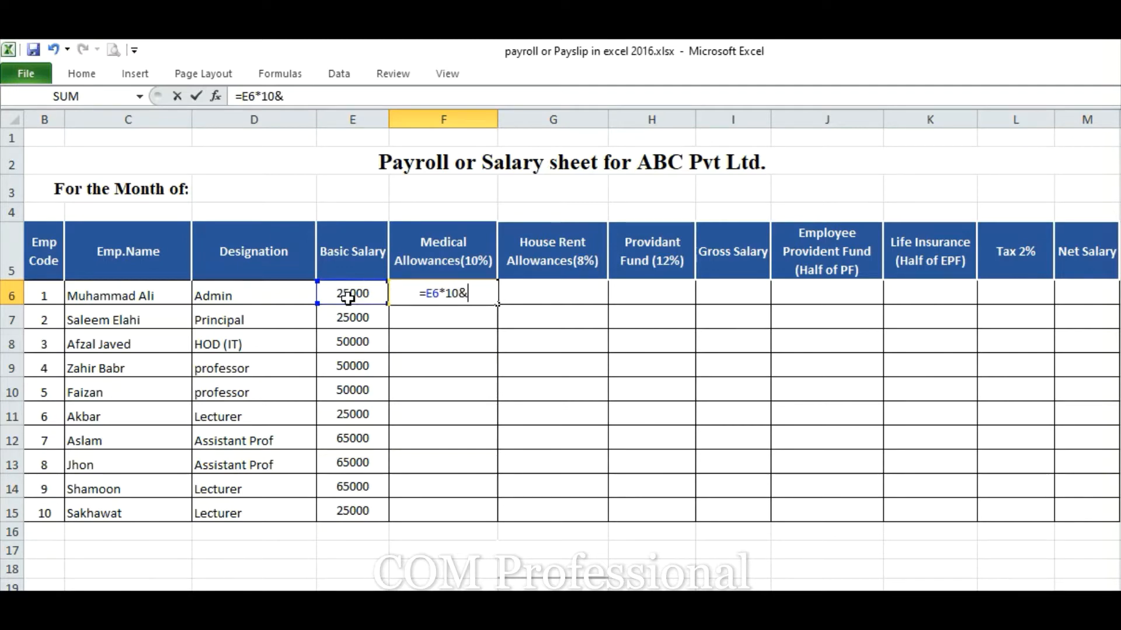
key("BackSpace")
type("%")
key("BackSpace")
type("7")
key("BackSpace")
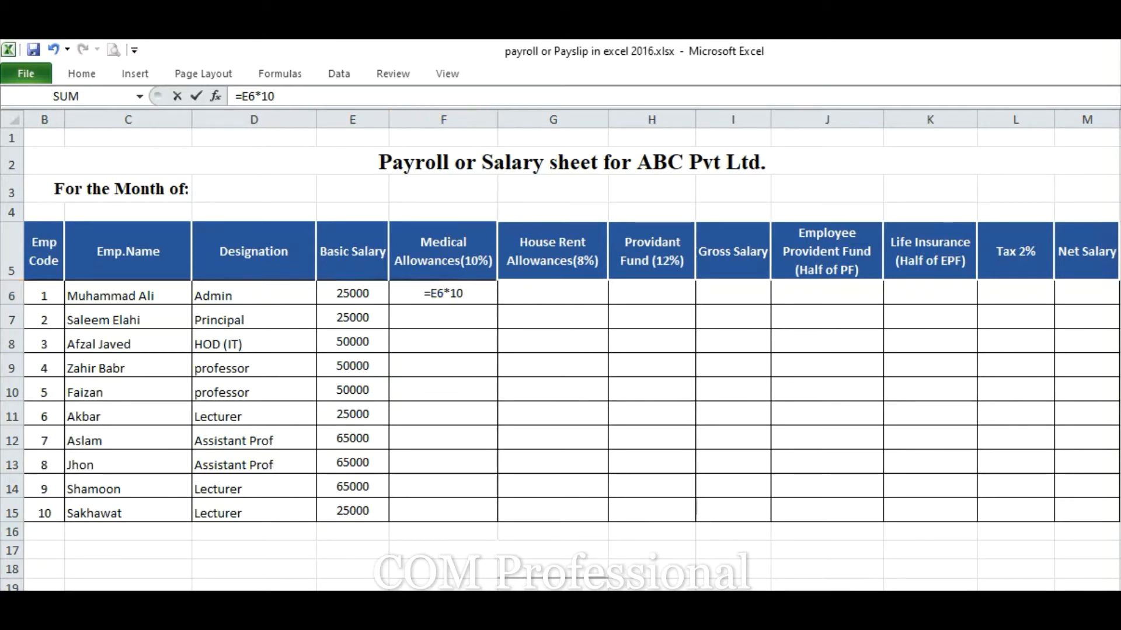
Step: Complete the medical allowance formula in F6 as =E6*10/100
left_click(476, 293)
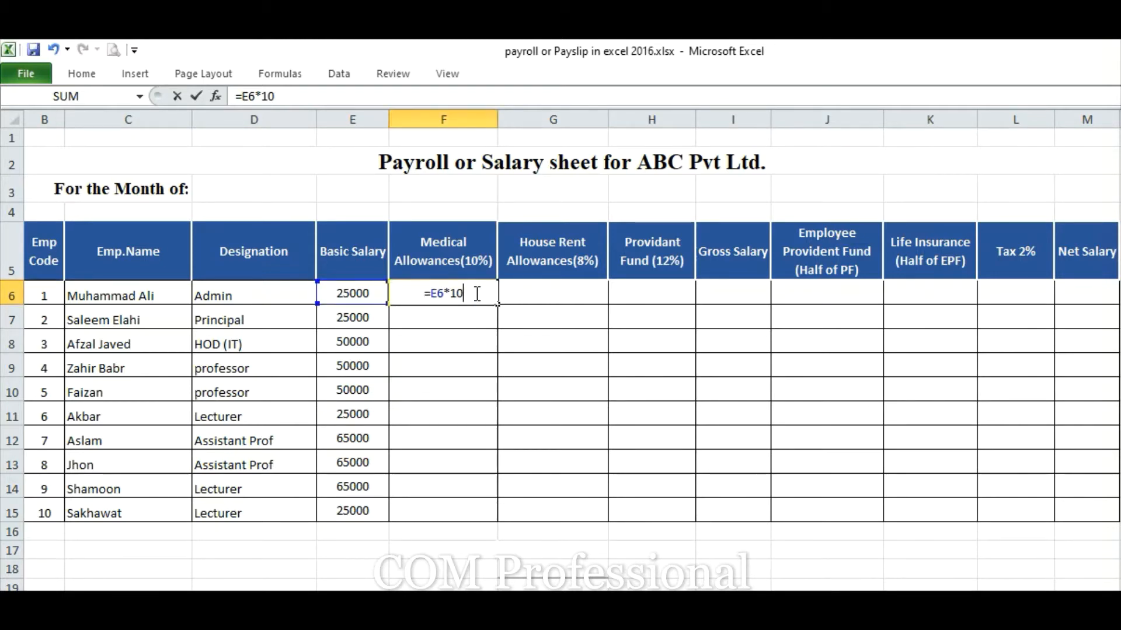
type("/100")
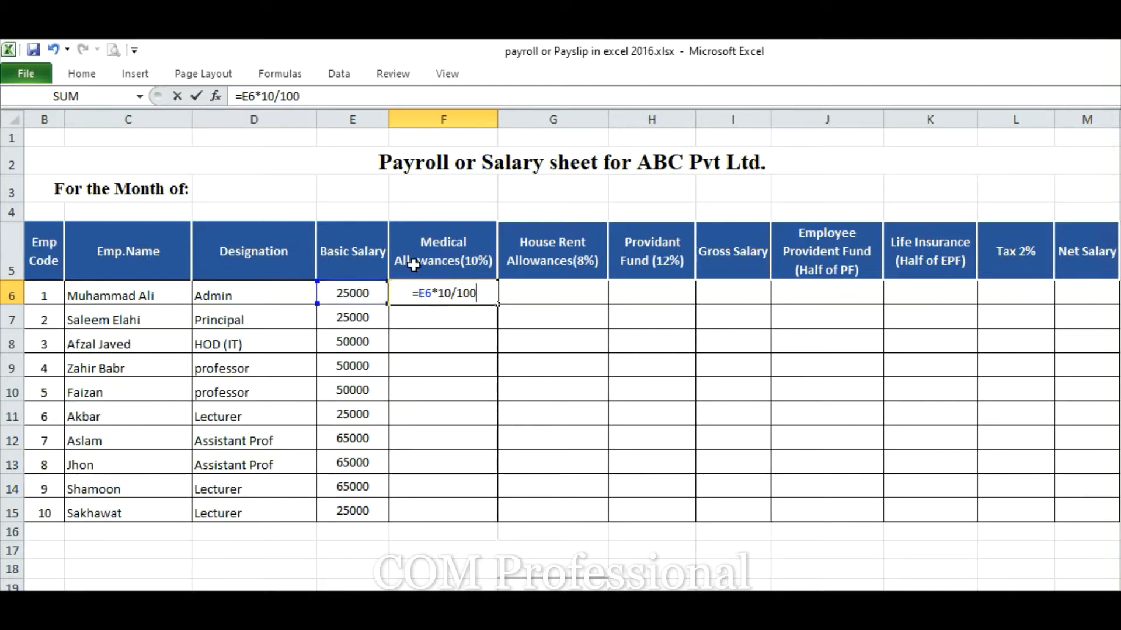
key("Return")
Step: Examine the medical allowance formula in F6, especially its division by 100
left_click(469, 292)
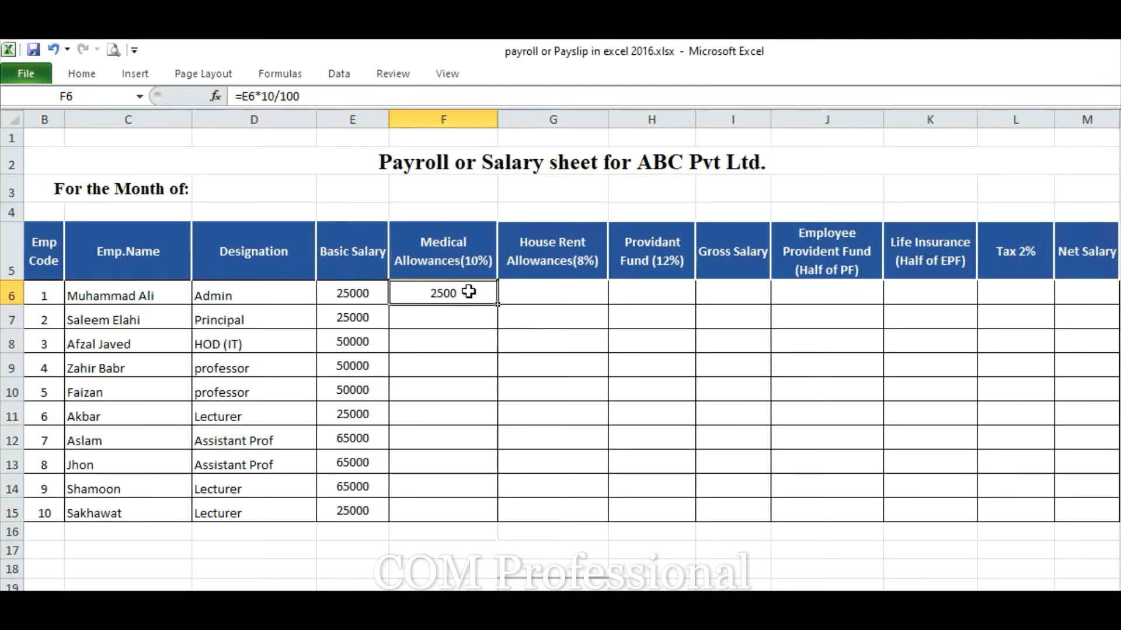
double_click(440, 295)
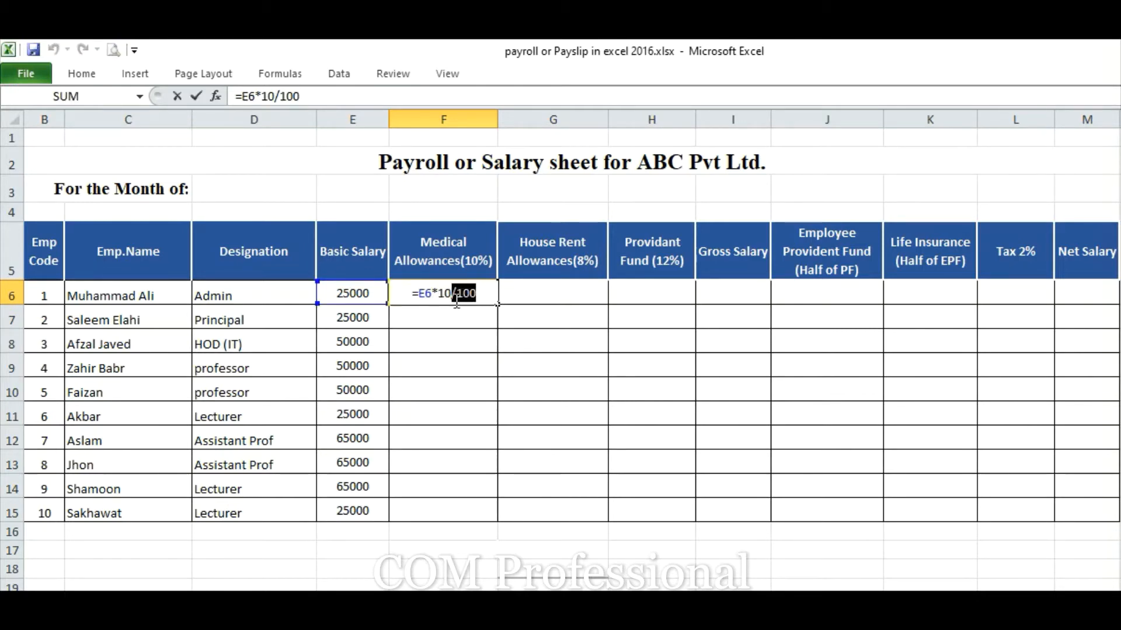
mouse_move(459, 287)
left_mouse_down()
mouse_move(478, 292)
mouse_move(445, 294)
mouse_move(463, 293)
left_mouse_up()
key("Return")
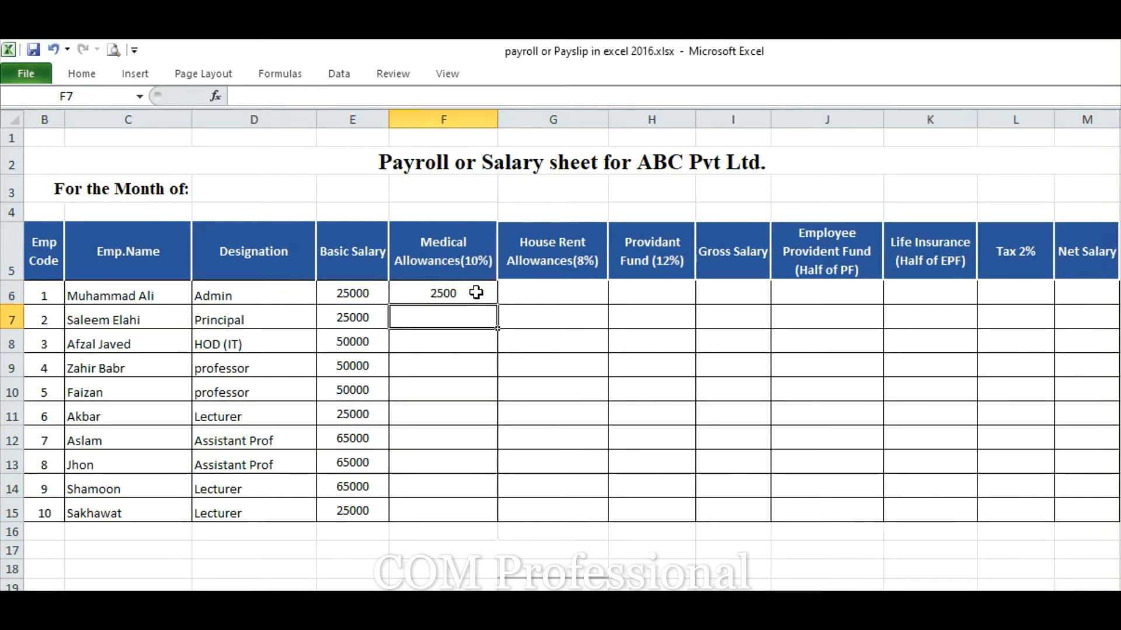
left_click(476, 292)
Step: Calculate the first employee's 8% house rent allowance in G6 with =E6*8/100
left_click(537, 294)
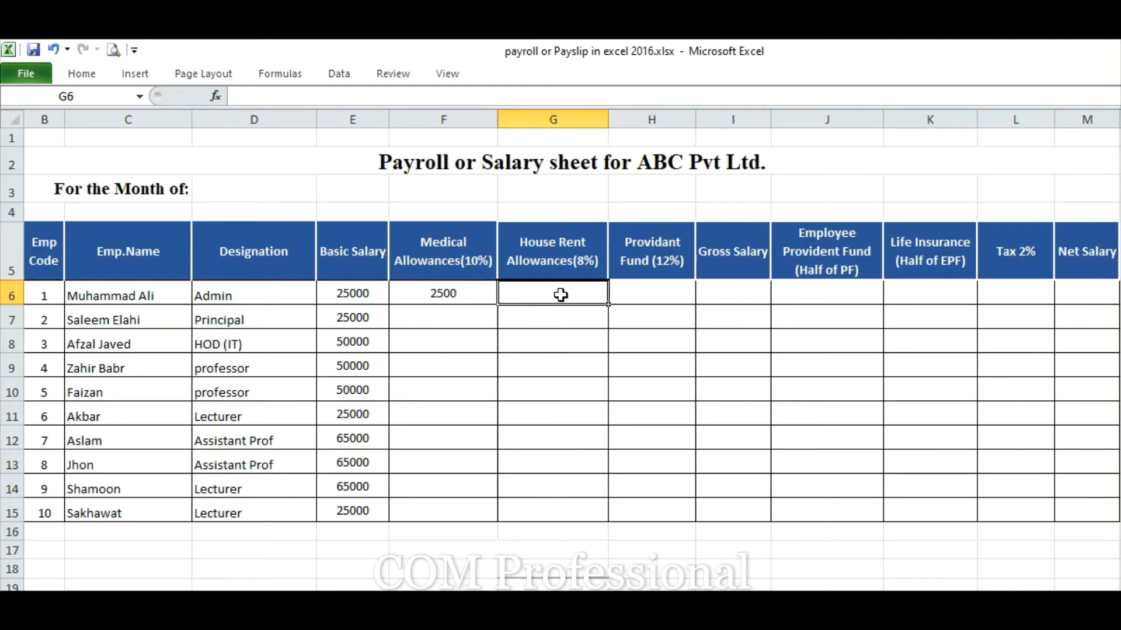
type("=")
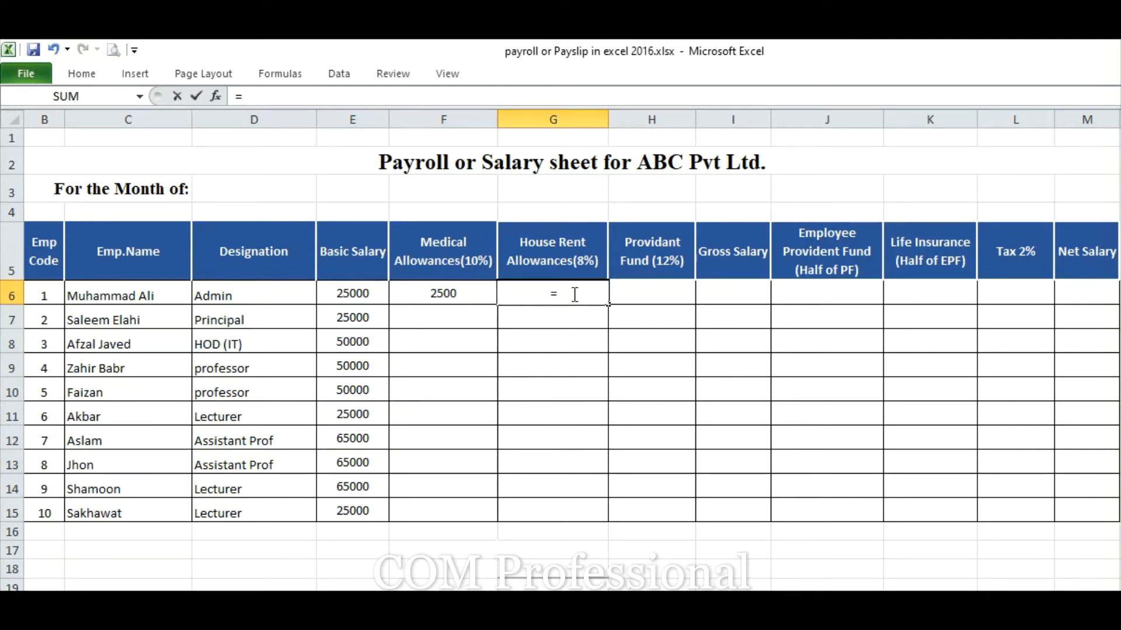
key("Left")
key("Left")
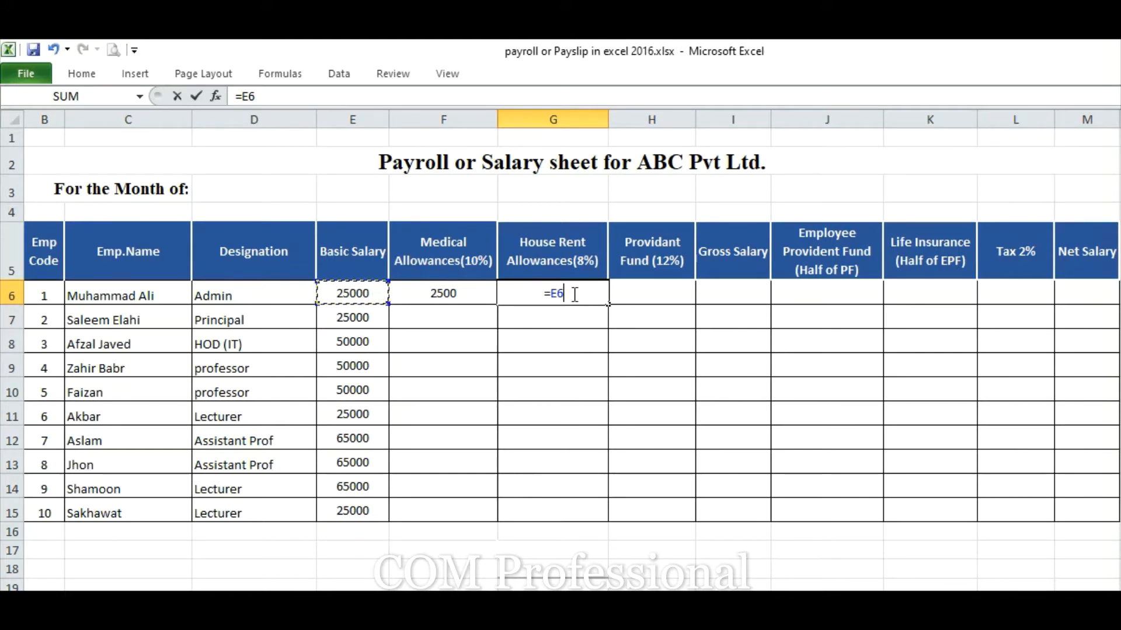
type("*8/100")
key("Return")
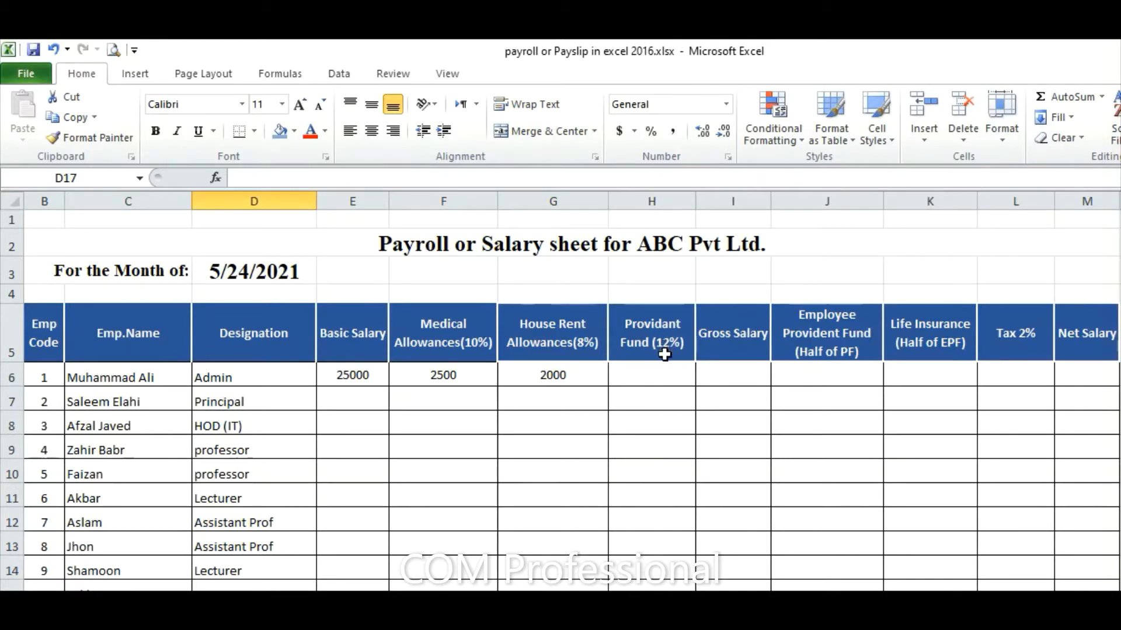
Step: Calculate the first employee's 12% provident fund in H6 with =E6*12/100
left_click(657, 371)
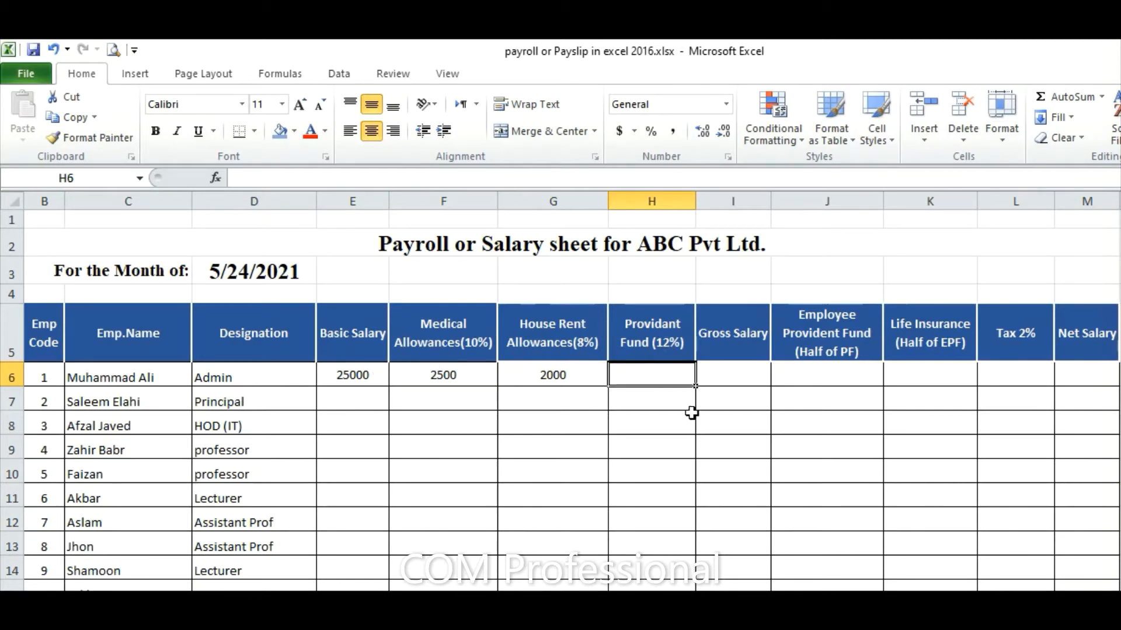
type("=")
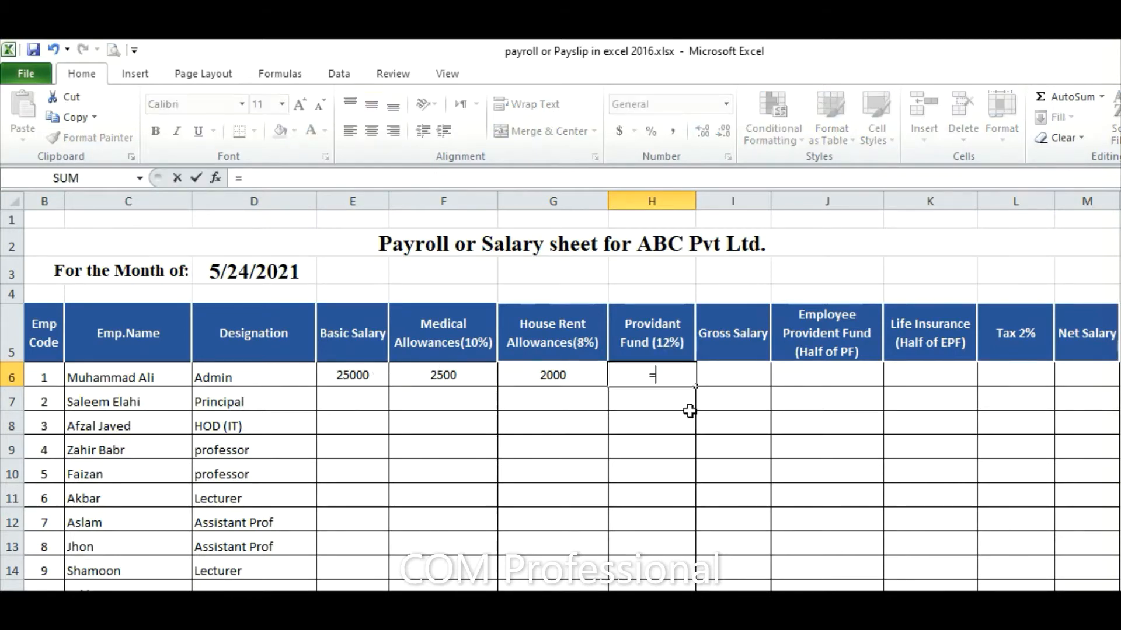
left_click(339, 380)
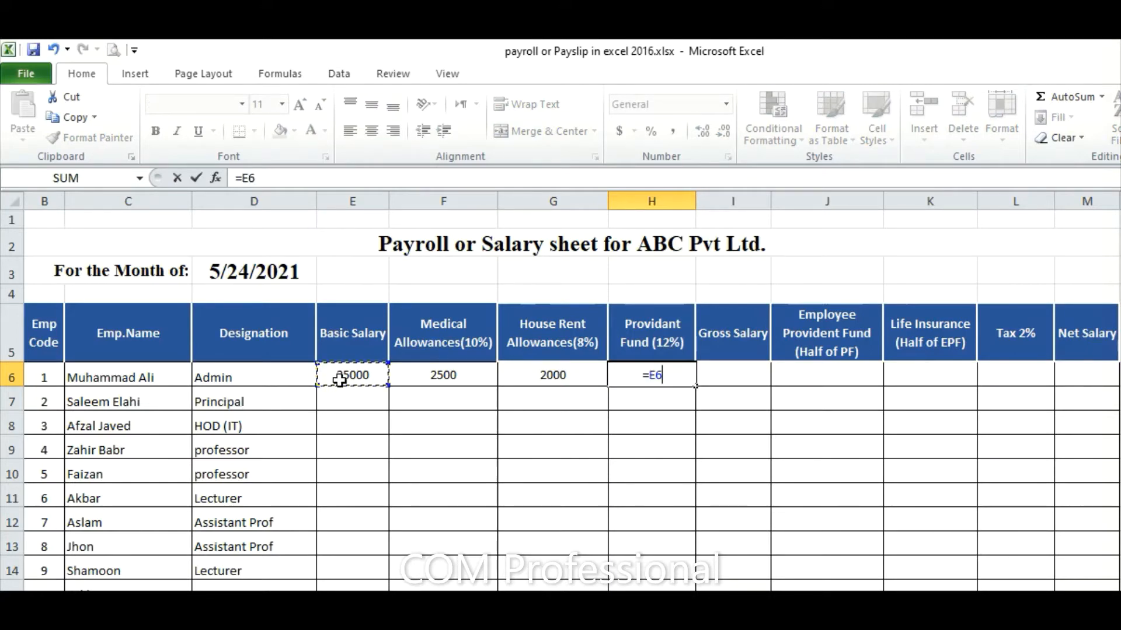
type("*")
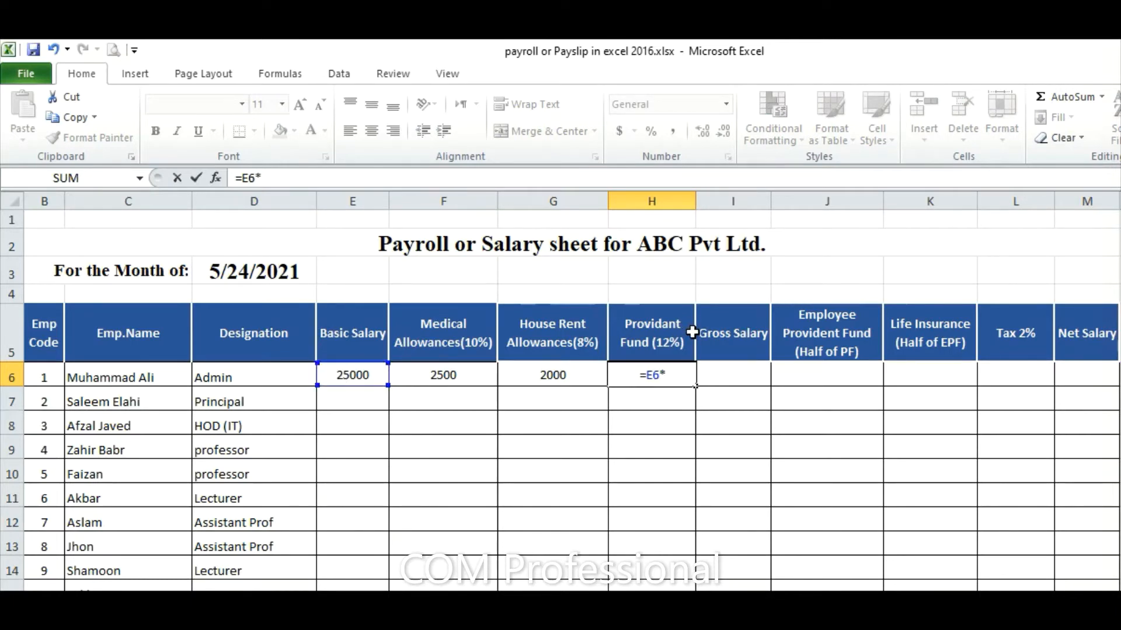
type("12")
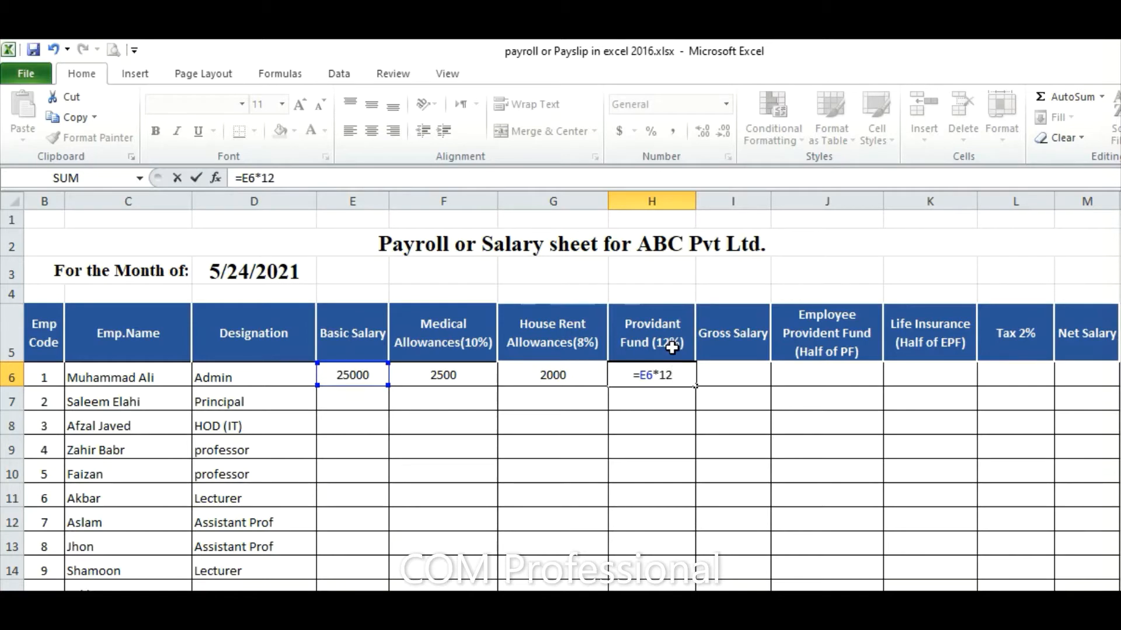
type("100")
key("Return")
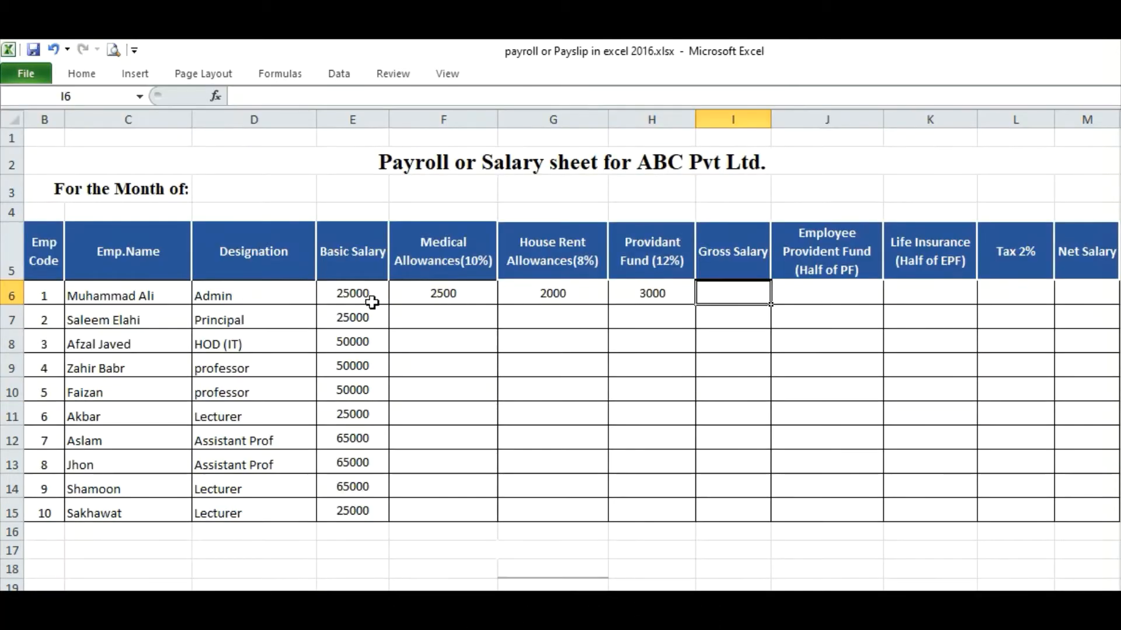
Step: Calculate the first employee's gross salary in I6 with =SUM(E6:H6) and make it bold
left_click(357, 290)
left_click_drag(357, 290, 665, 289)
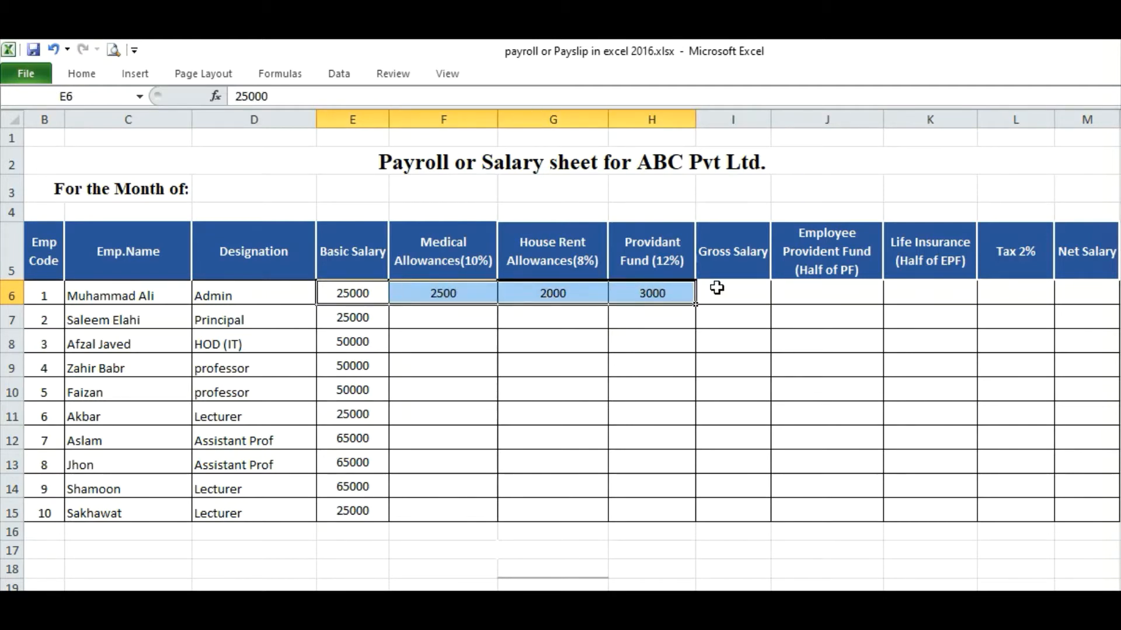
left_click(717, 288)
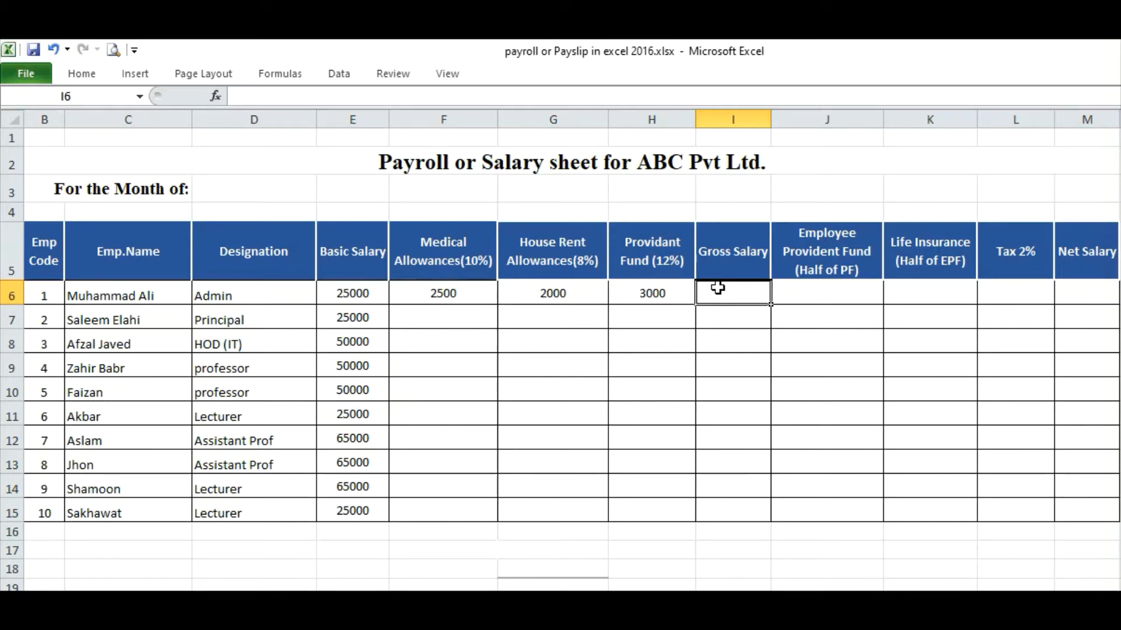
type("=")
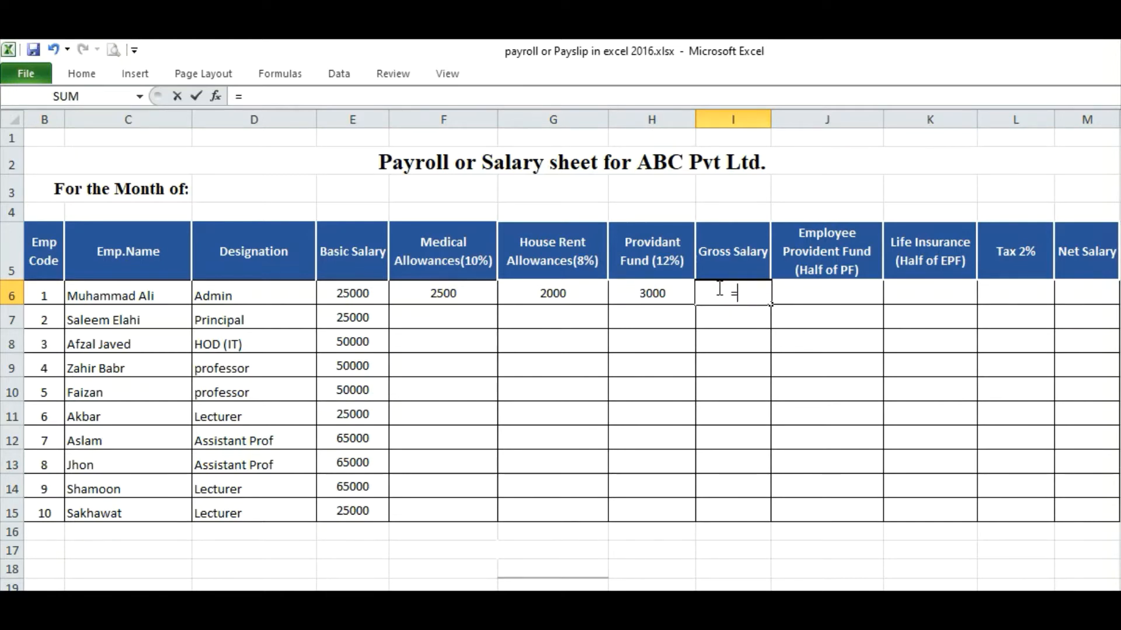
type("sum")
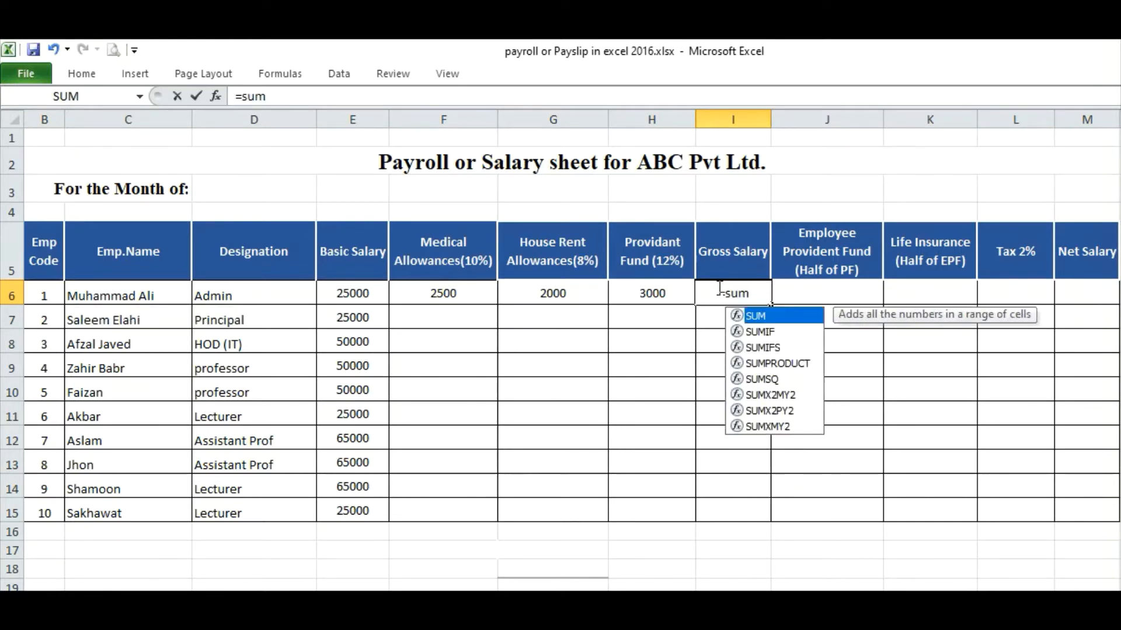
type("(")
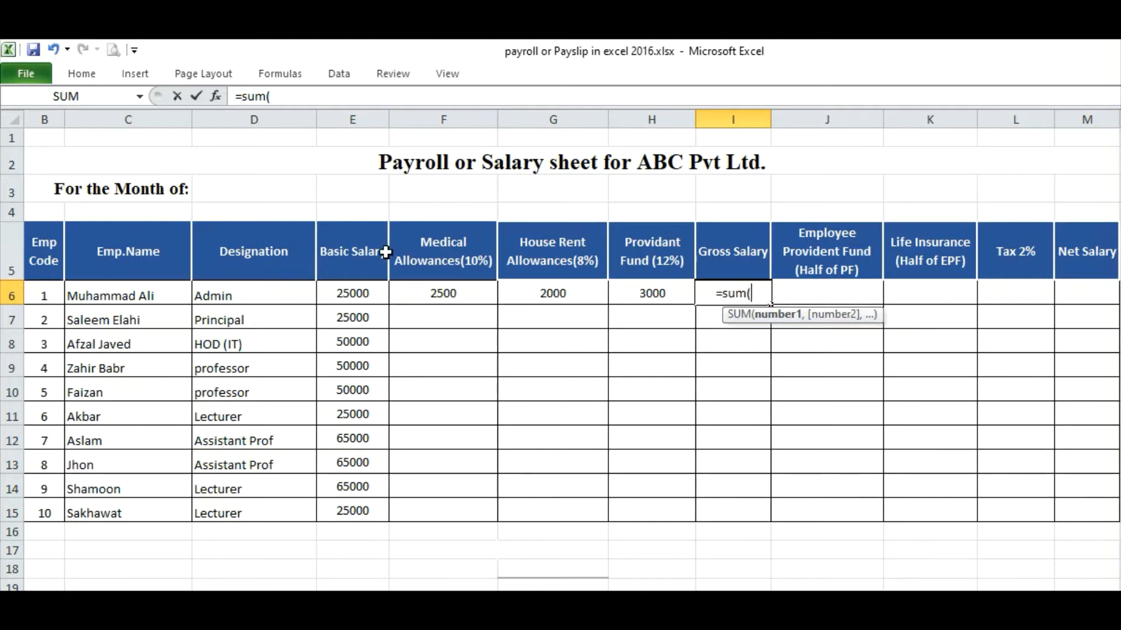
left_click_drag(353, 290, 640, 292)
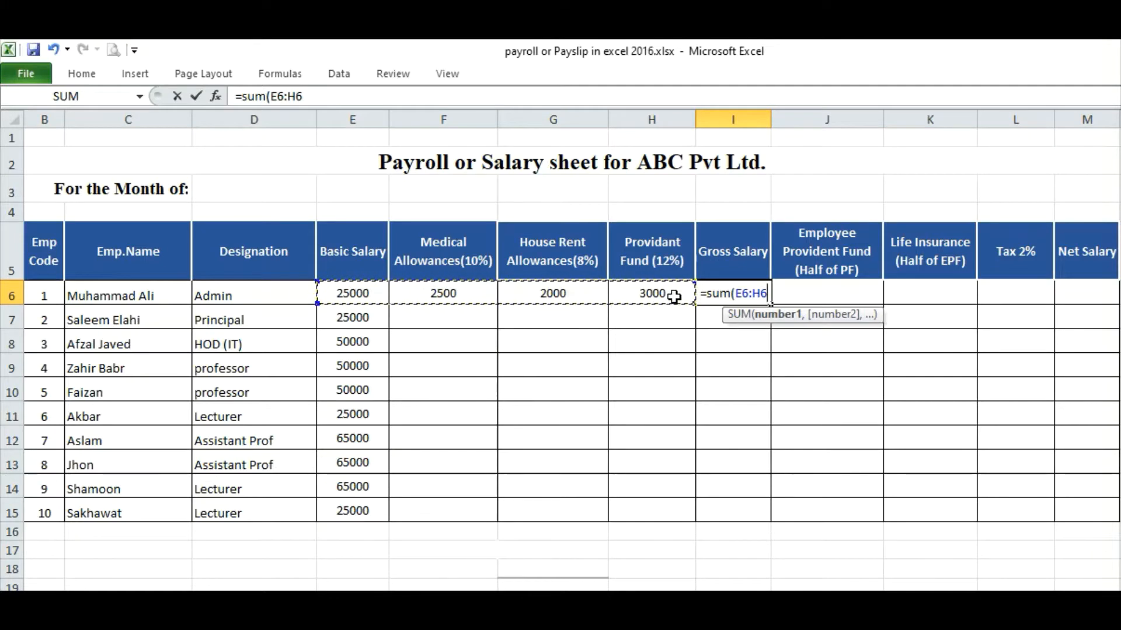
key("Return")
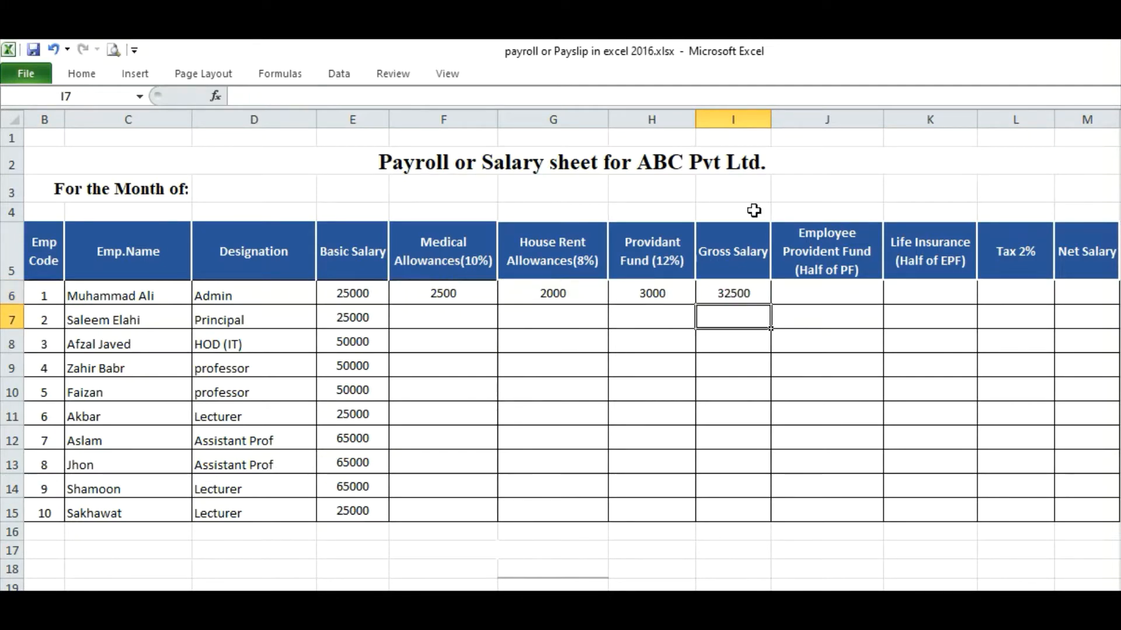
left_click(752, 286)
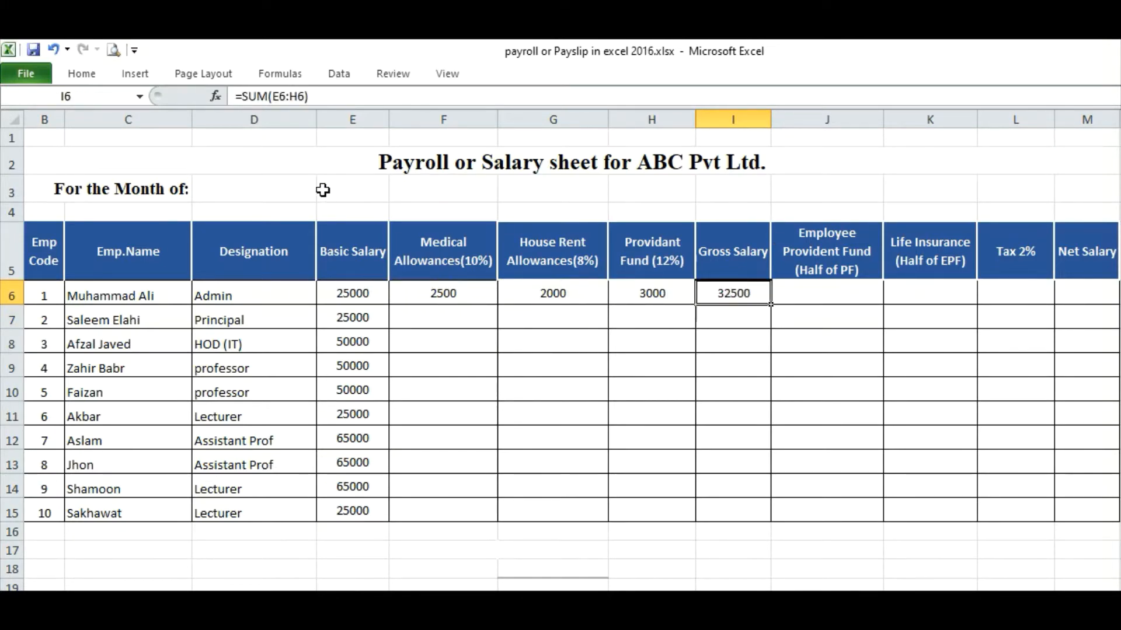
key("ctrl+b")
Step: Fill the allowance, provident fund and gross salary formulas from F6:I6 down to row 15, and check the copied formulas in row 9
left_click_drag(403, 294, 726, 295)
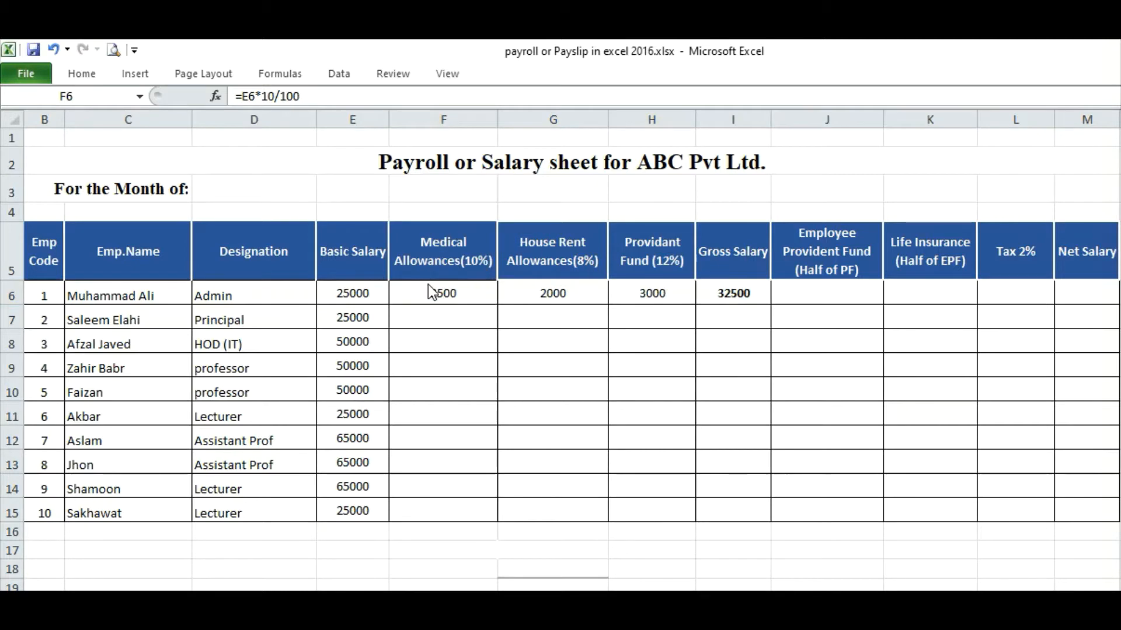
left_click(443, 291)
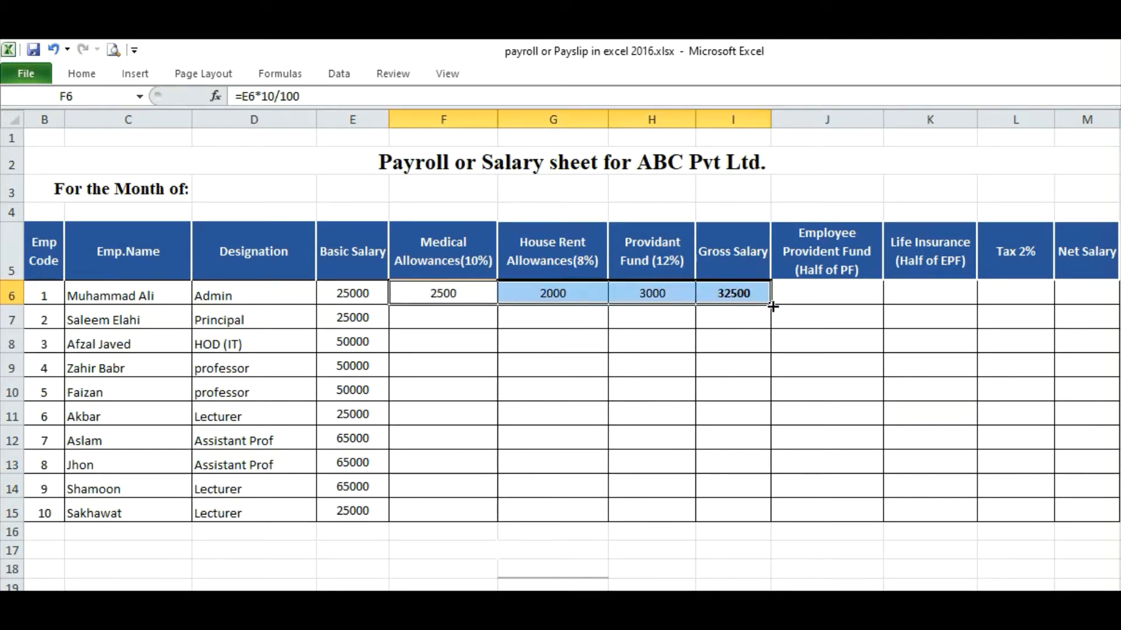
left_click_drag(772, 307, 770, 523)
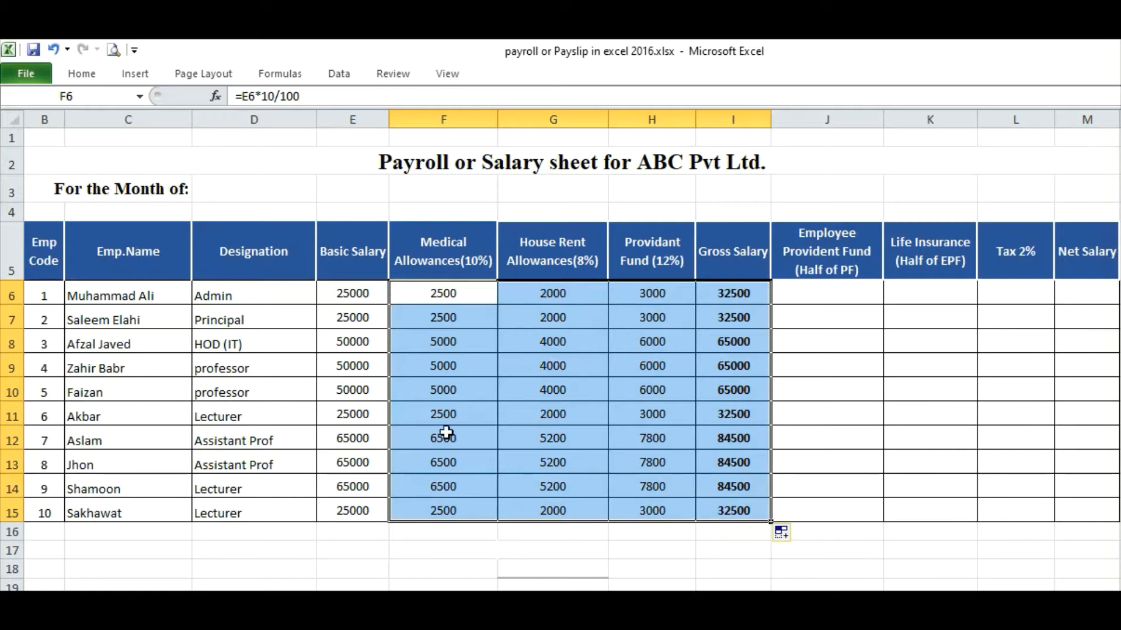
left_click(611, 444)
left_click(461, 371)
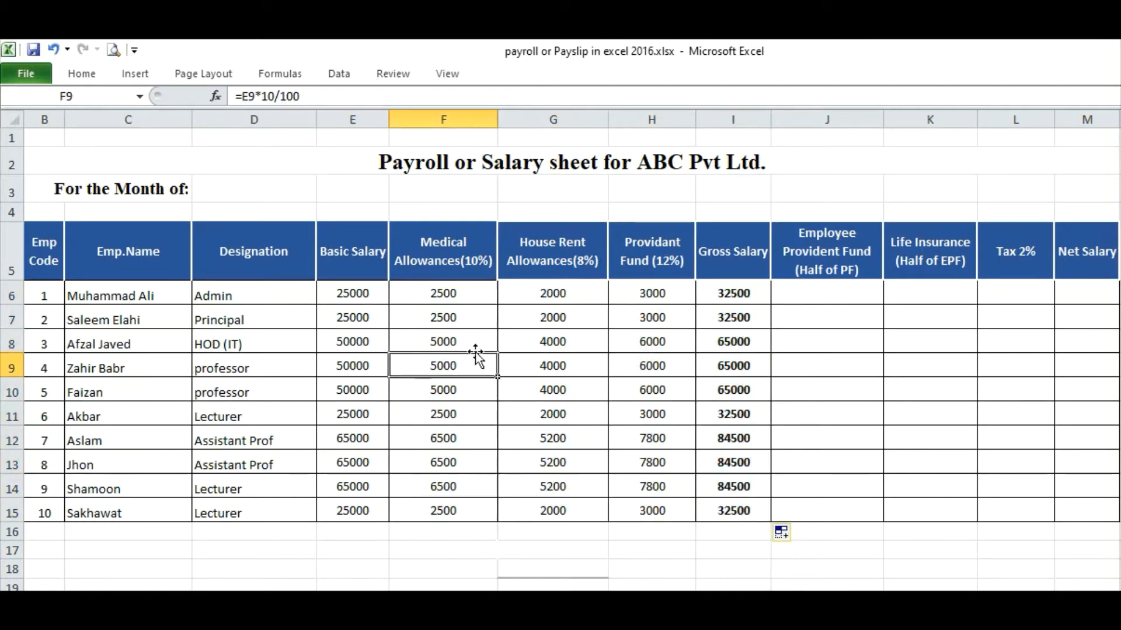
left_click(532, 366)
left_click(665, 365)
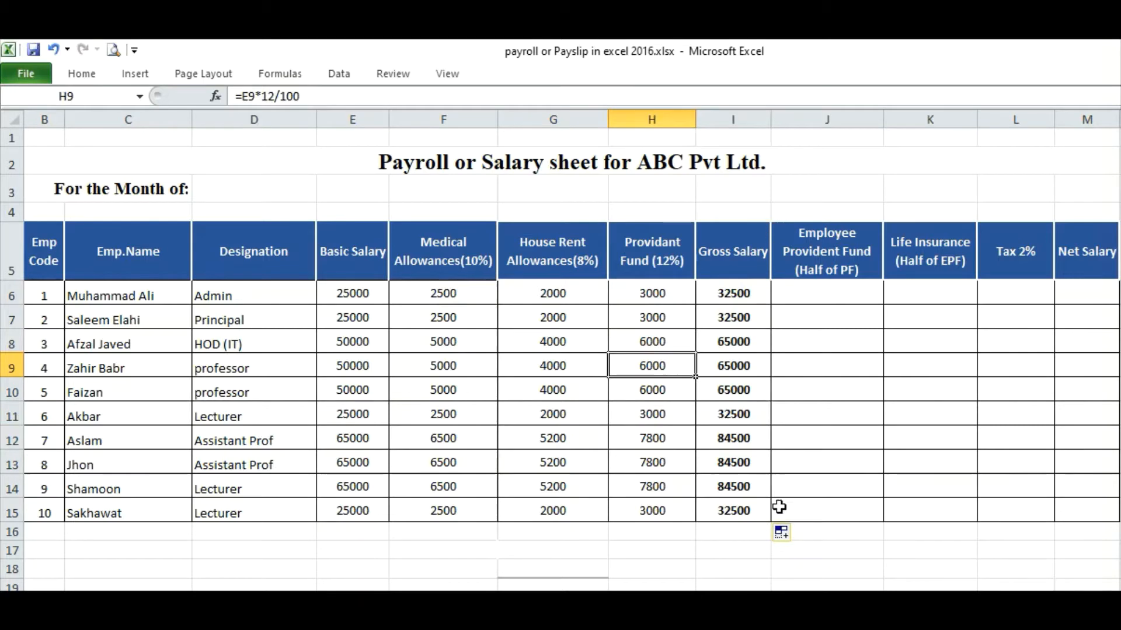
Step: Calculate the first employee's own provident fund contribution in J6 with =H6/2 and review the formula
left_click(833, 291)
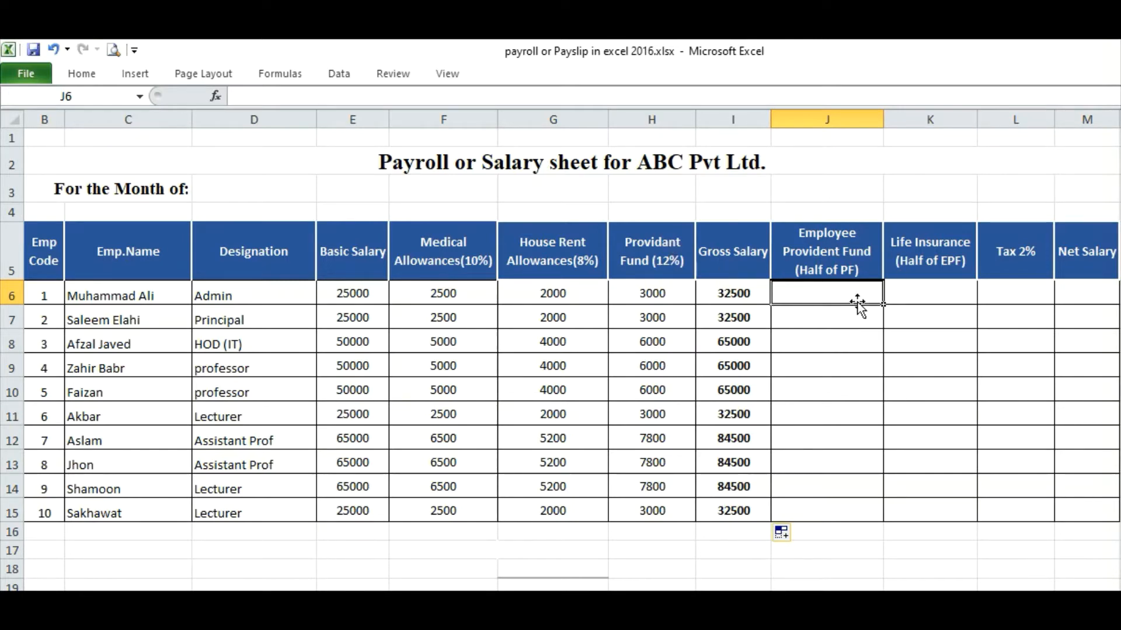
type("=")
key("Left")
key("Left")
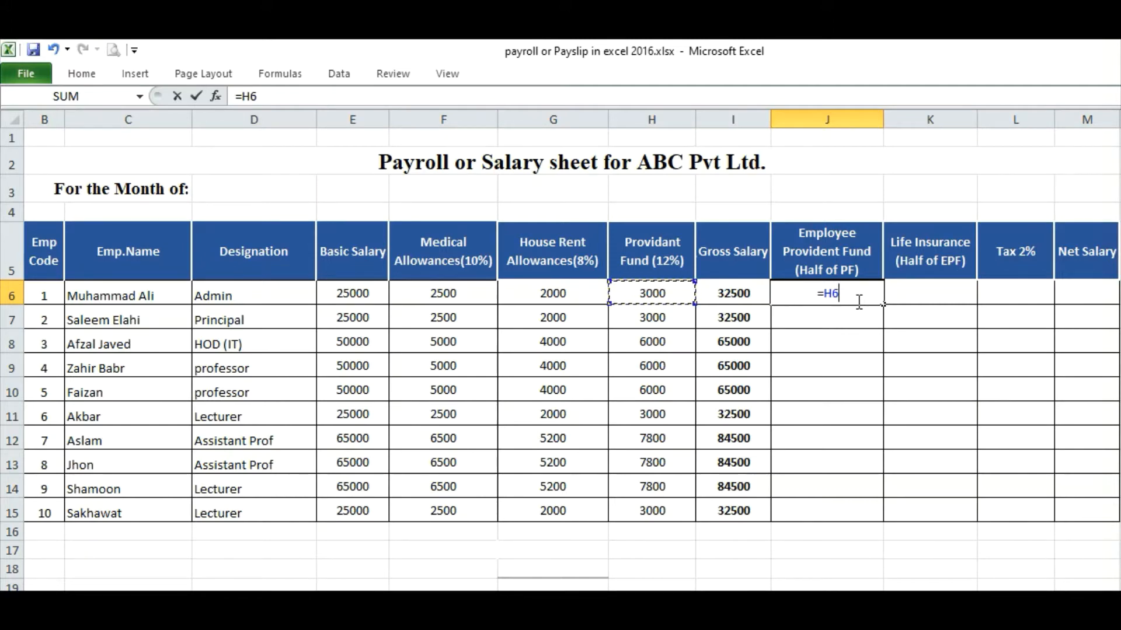
type("/2")
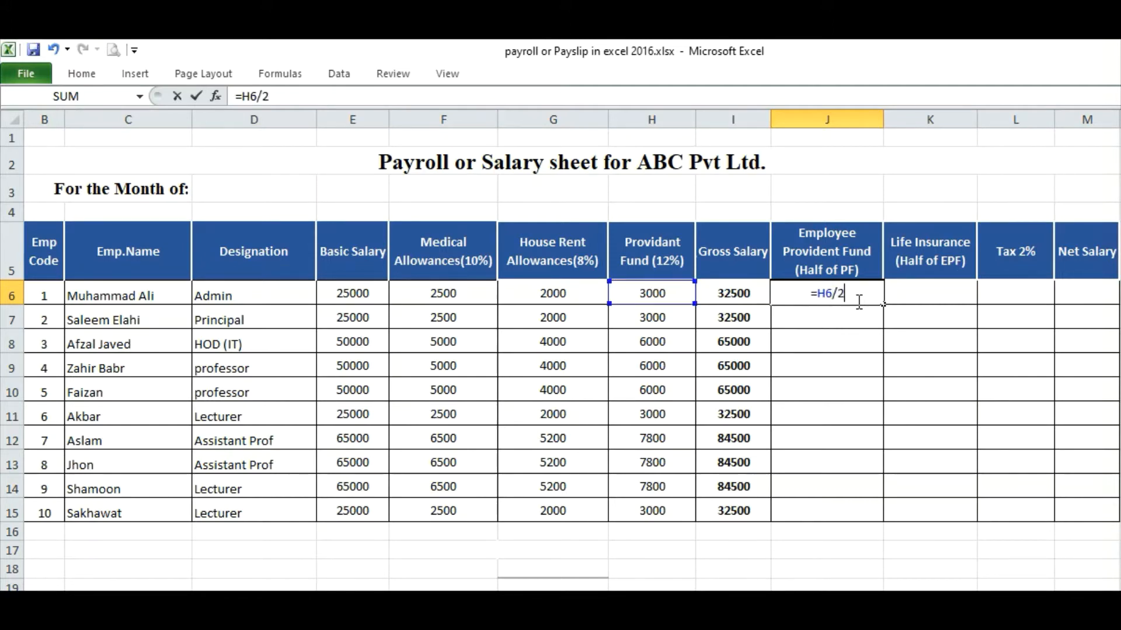
key("Return")
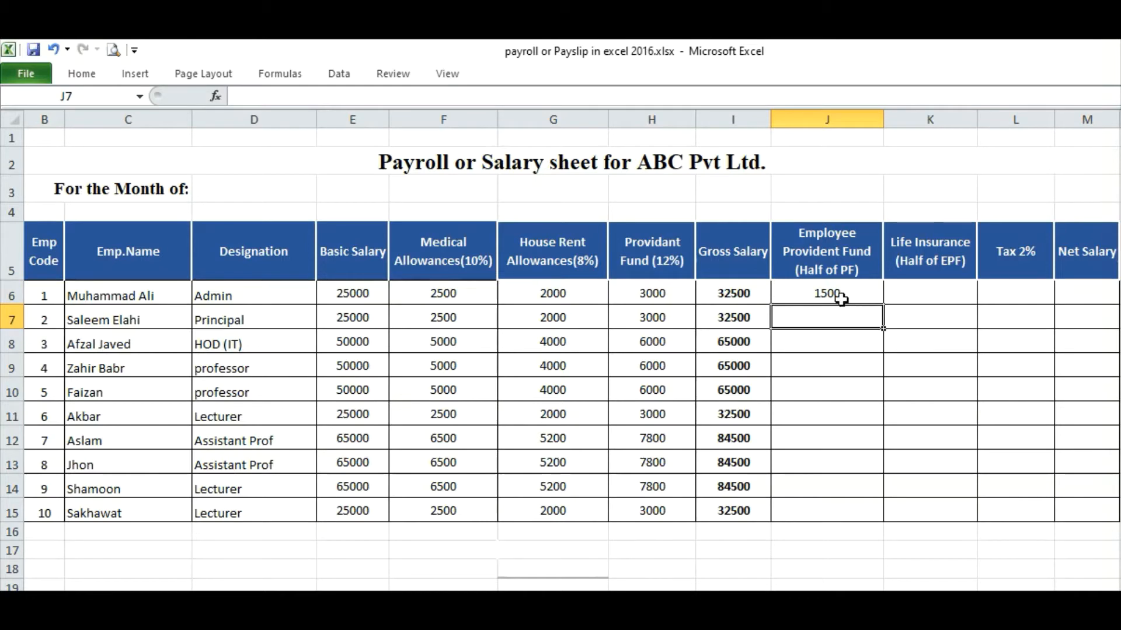
double_click(841, 294)
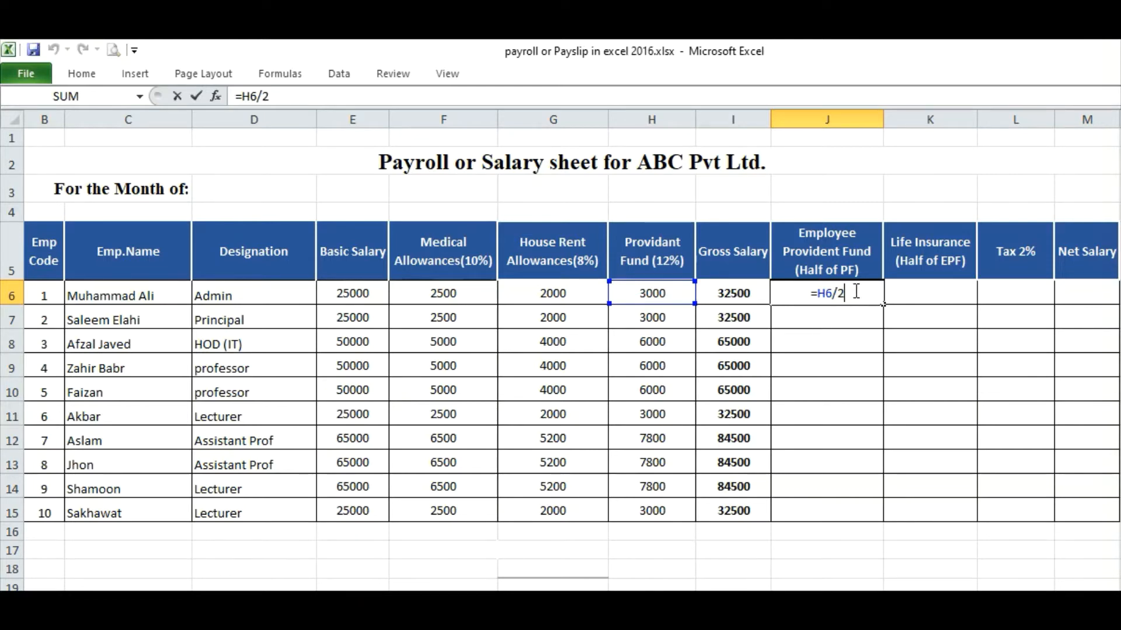
key("Return")
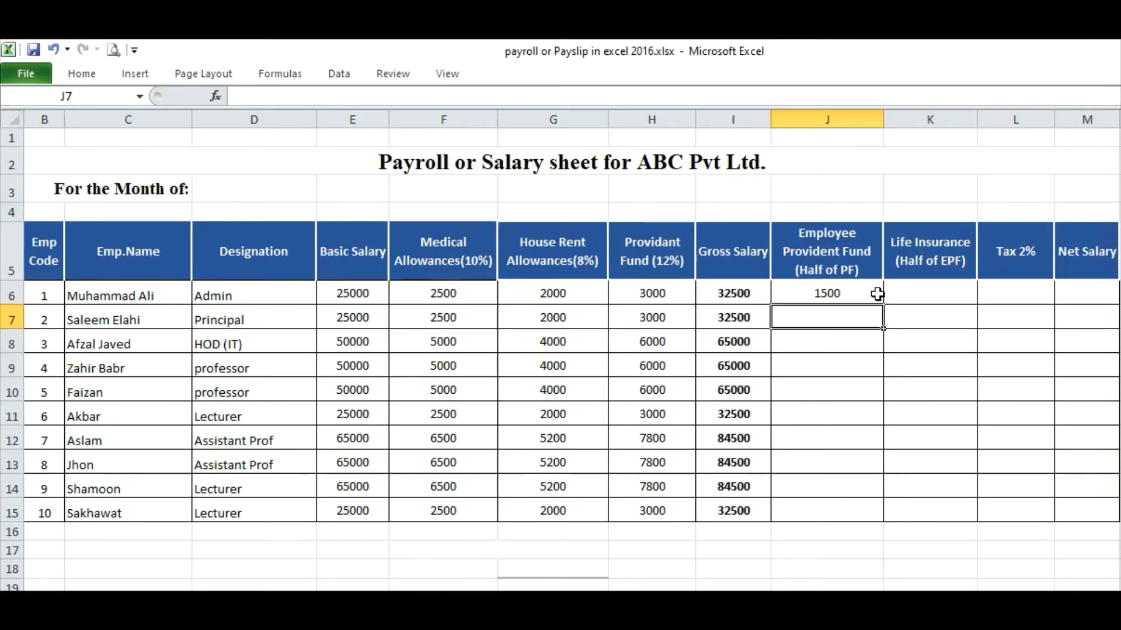
Step: Calculate the first employee's life insurance in K6 as half of the employee provident fund with =J6/2
left_click(877, 294)
key("Right")
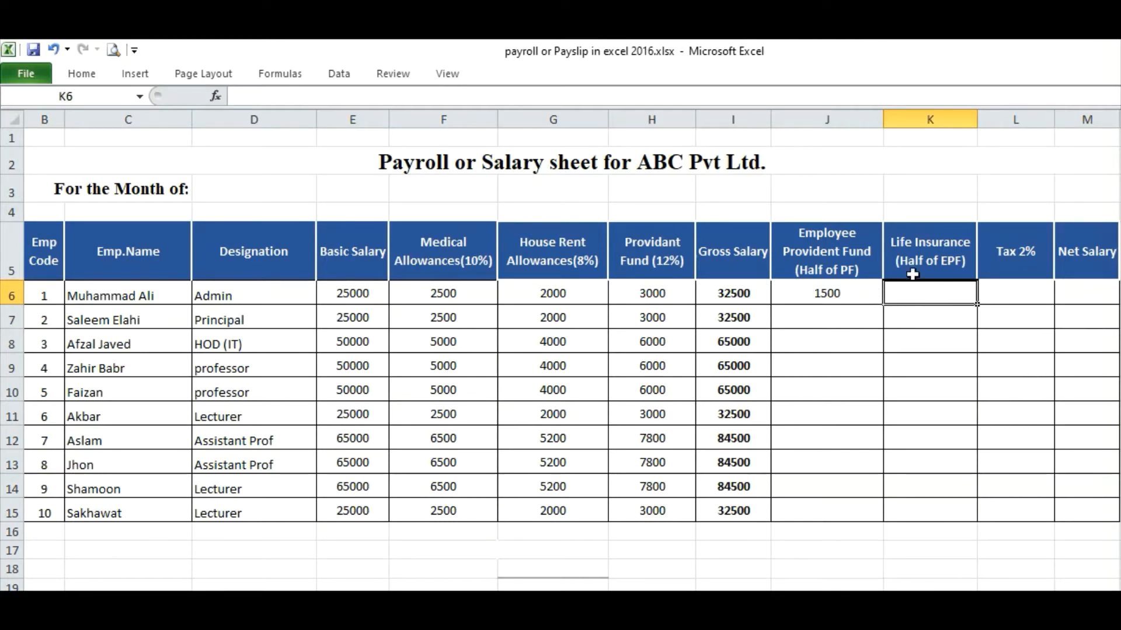
type("=")
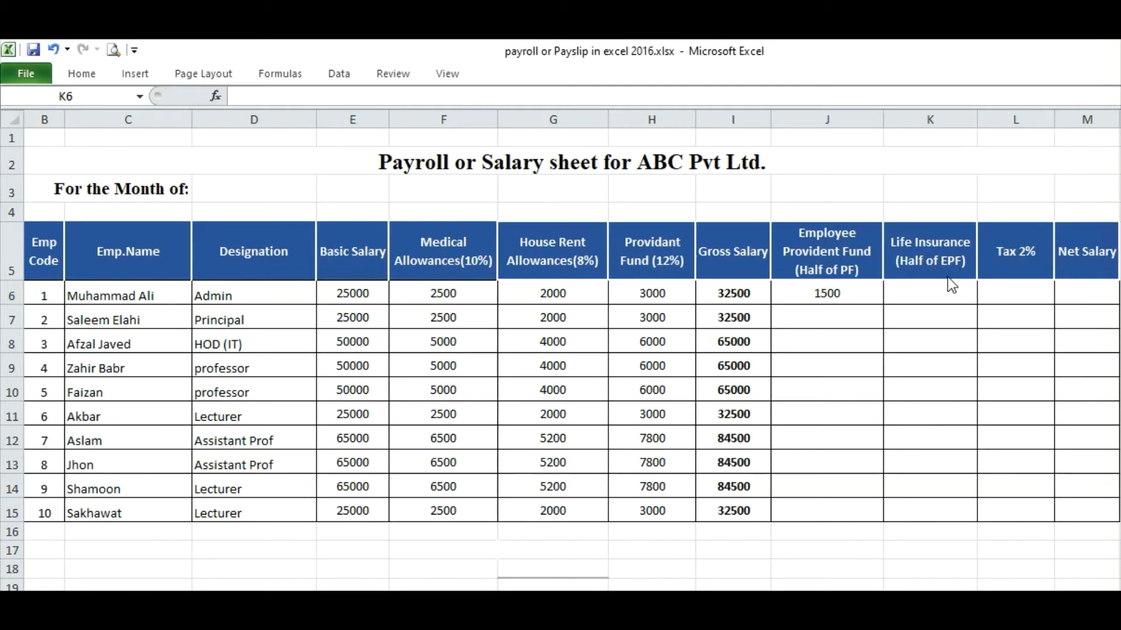
left_click(928, 290)
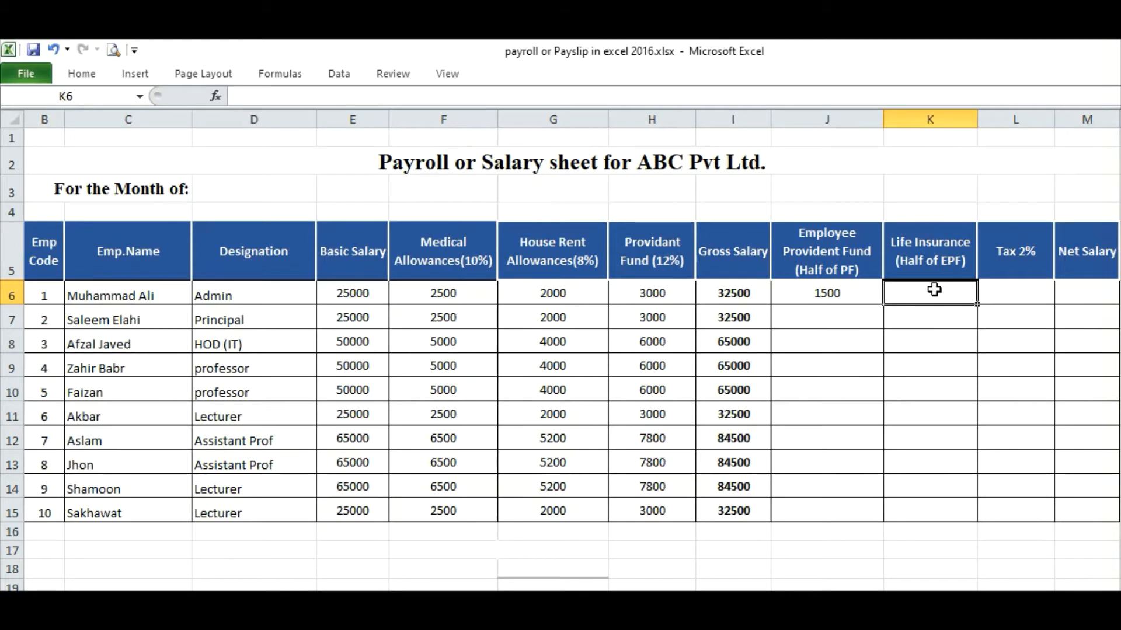
type("=")
key("Left")
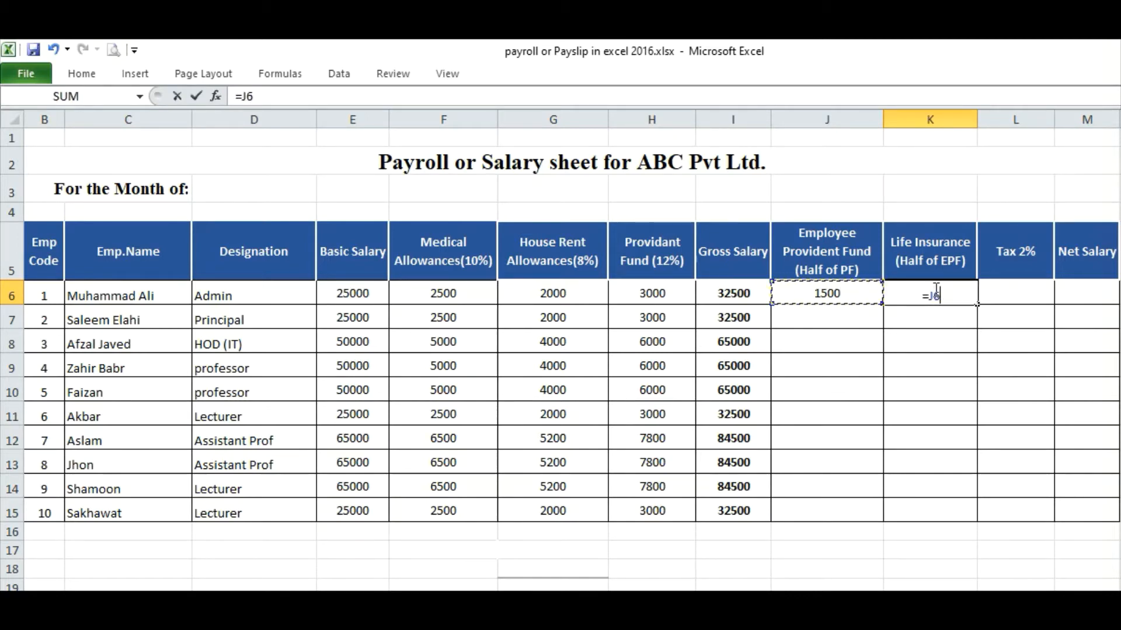
type("/2")
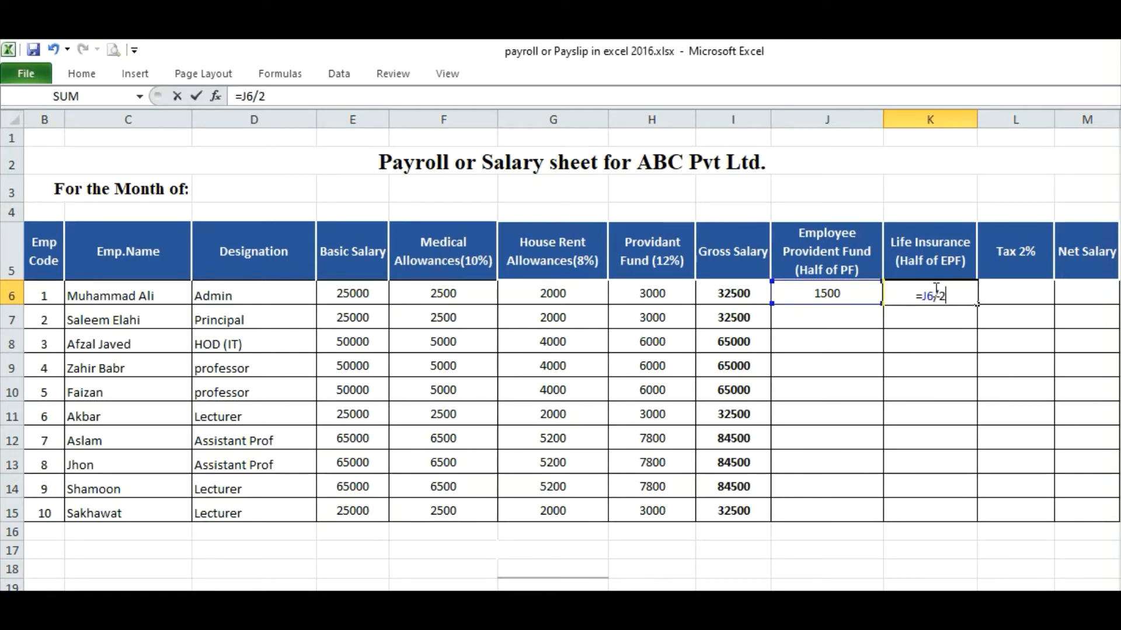
key("Return")
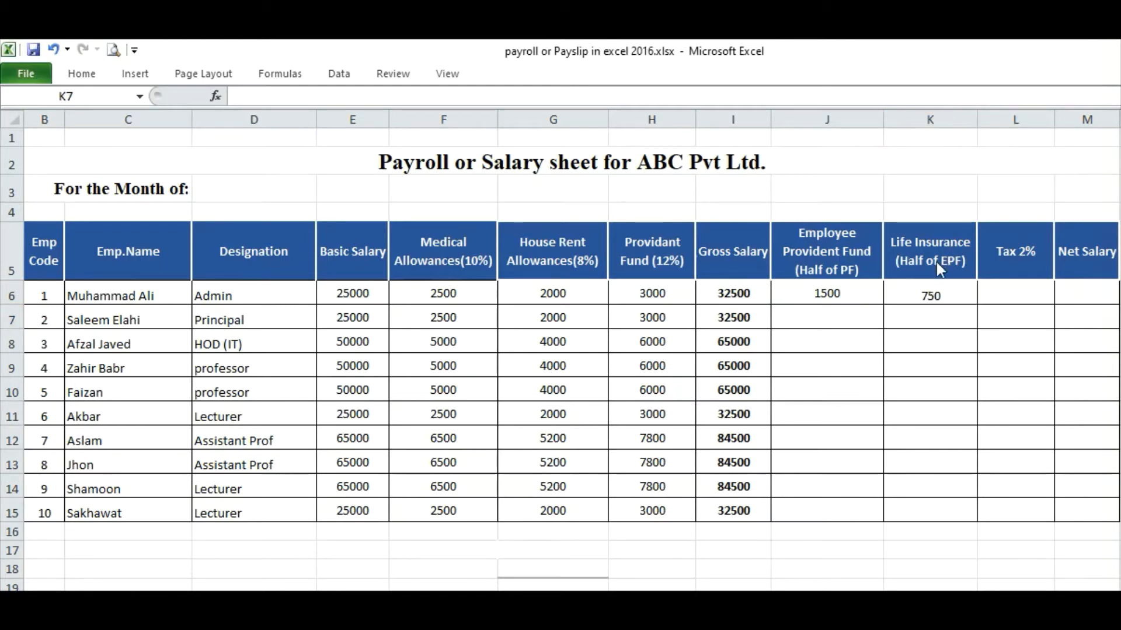
Step: Examine the life insurance formula in K6 and its reference to the employee provident fund in J6
left_click(931, 291)
double_click(932, 294)
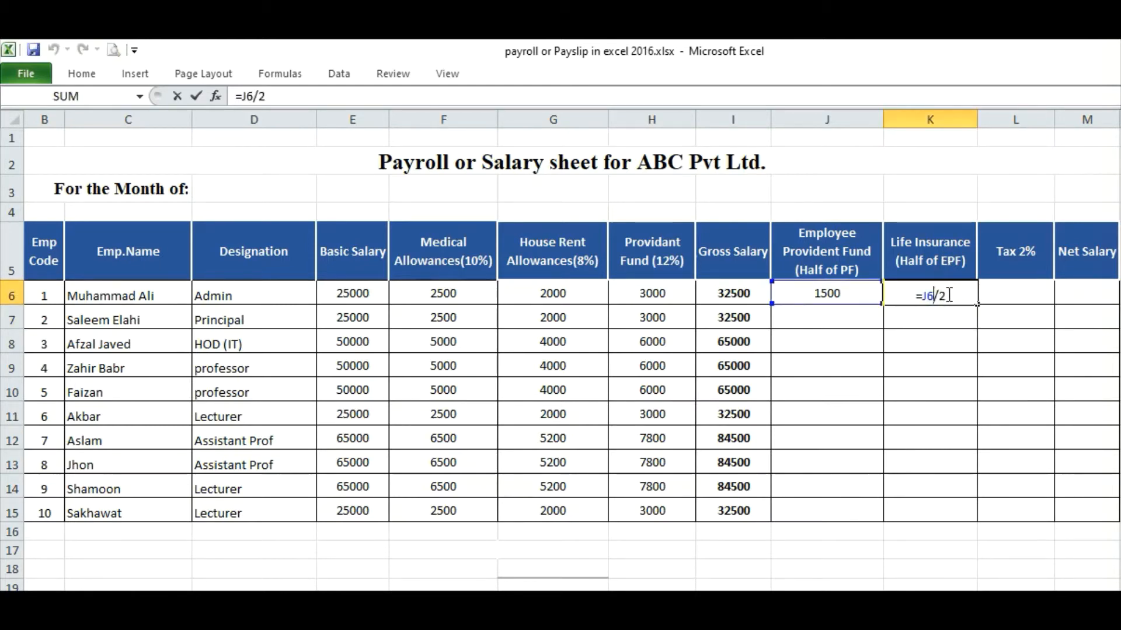
left_click_drag(912, 295, 958, 297)
key("Return")
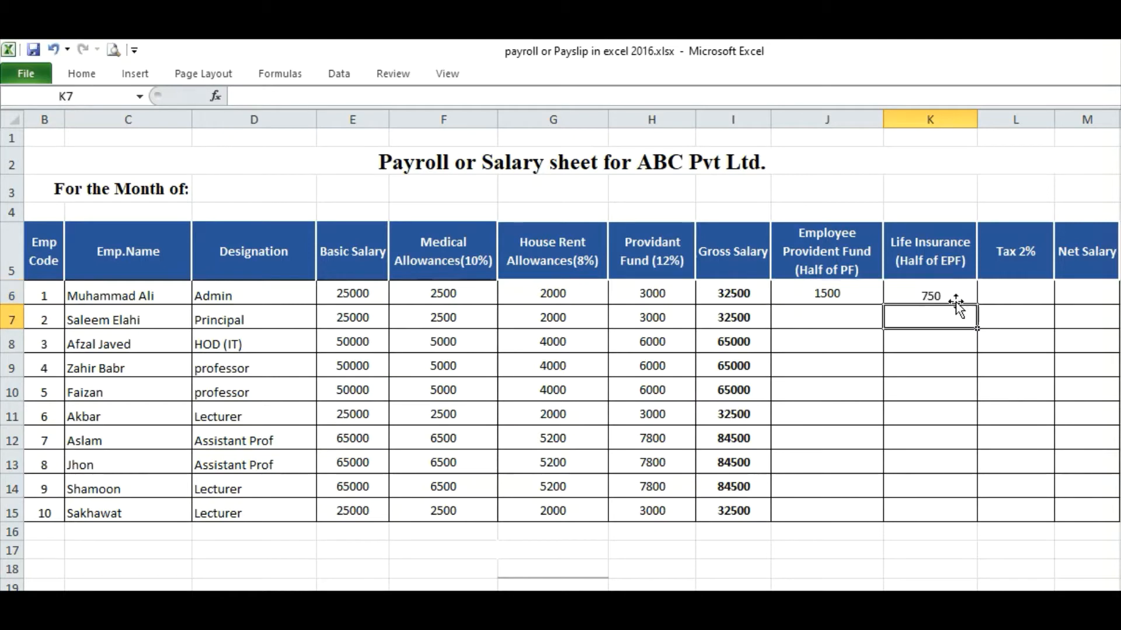
left_click(835, 286)
left_click(925, 290)
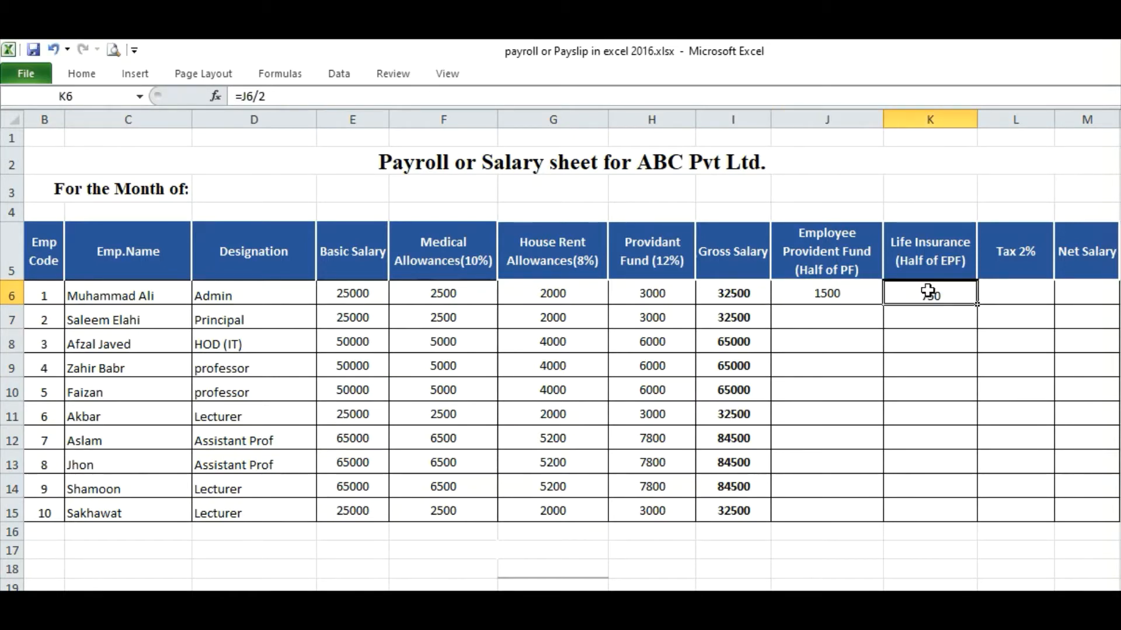
Step: Calculate the first employee's 2% tax on gross salary in L6 with =I6*2/100
left_click(1004, 292)
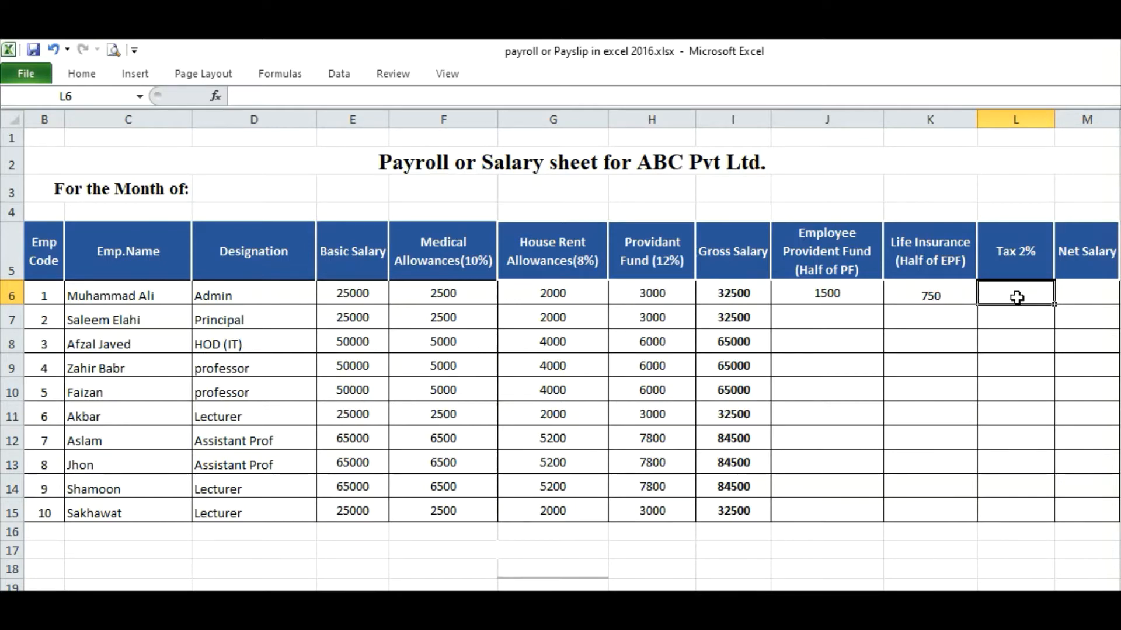
type("=")
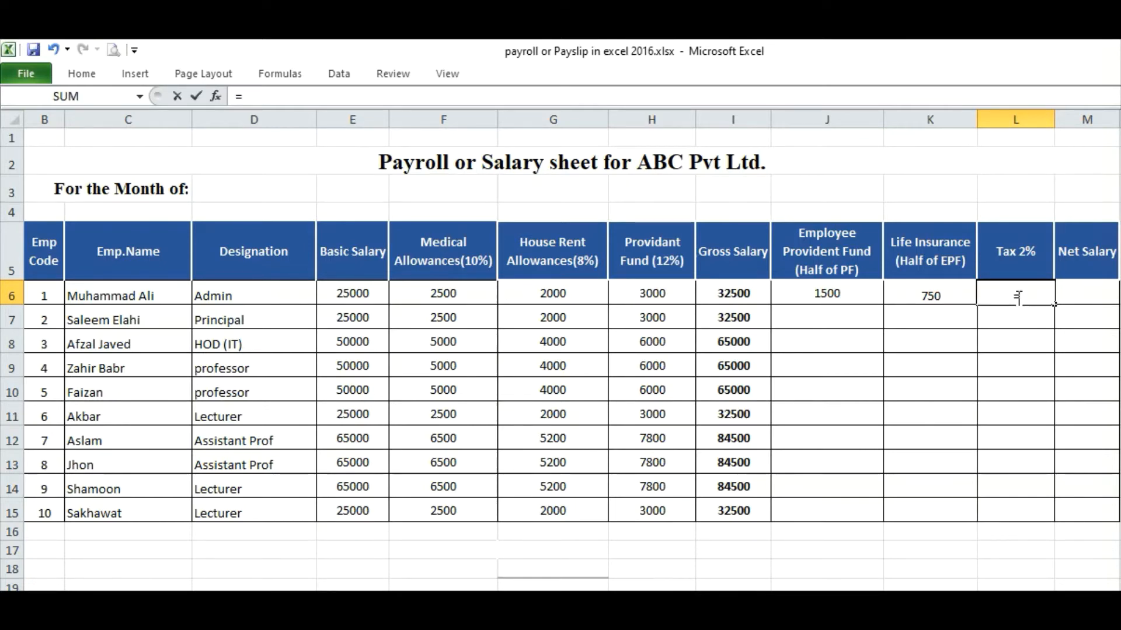
key("Left")
key("Left")
key("Left")
type("*2")
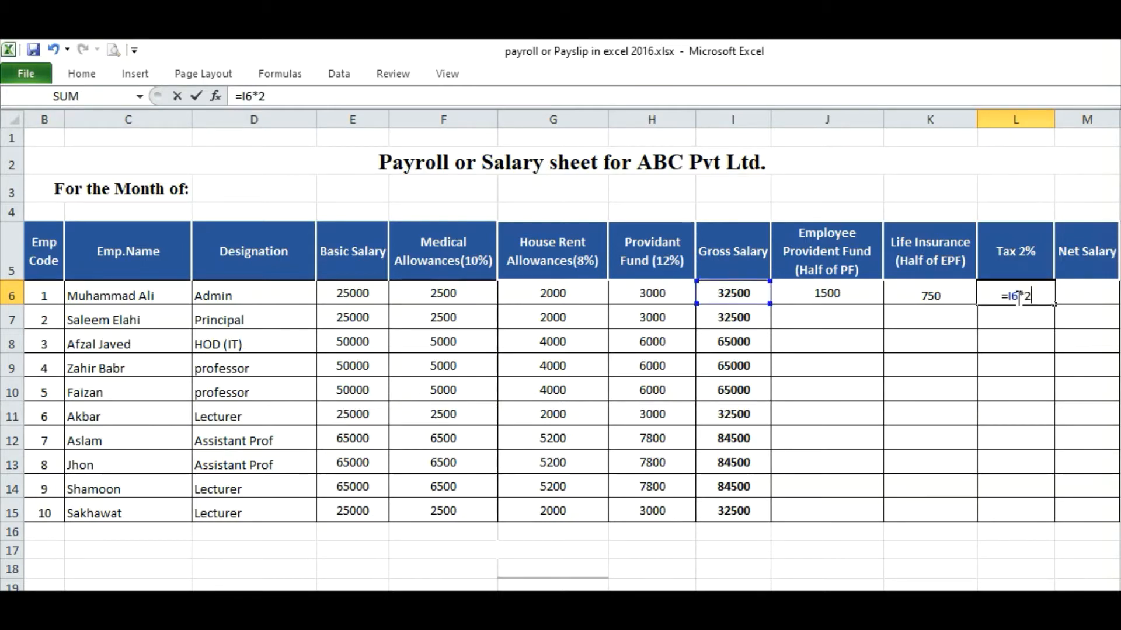
type("/100")
key("Return")
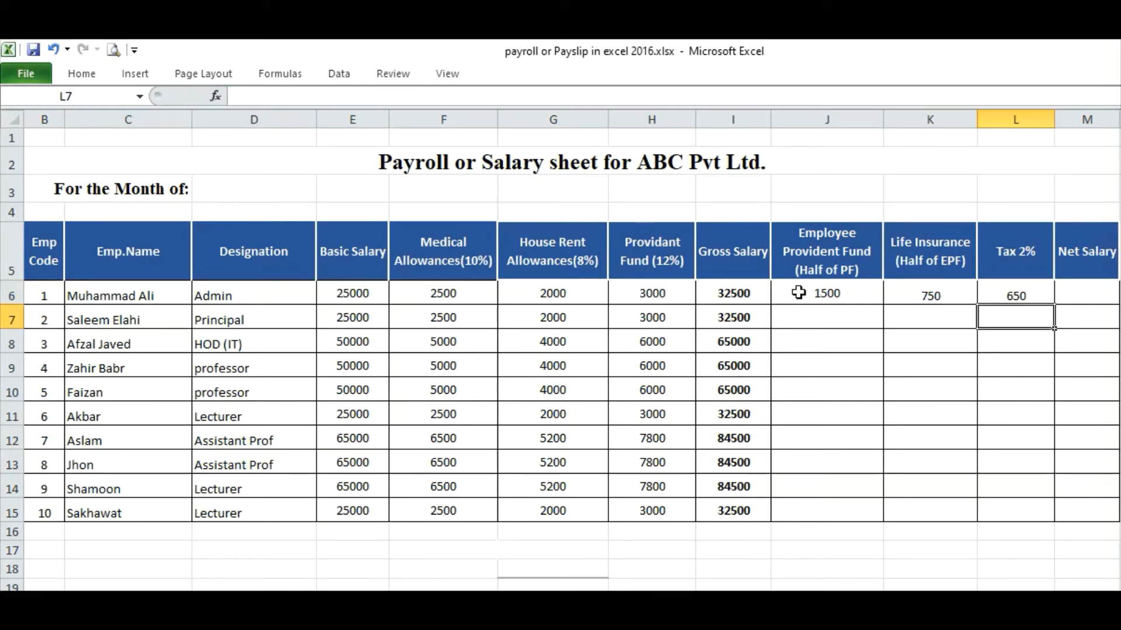
Step: Try to calculate the first employee's net salary in M6 with =SUM(J6:L6)-I6
left_click_drag(796, 292, 1038, 290)
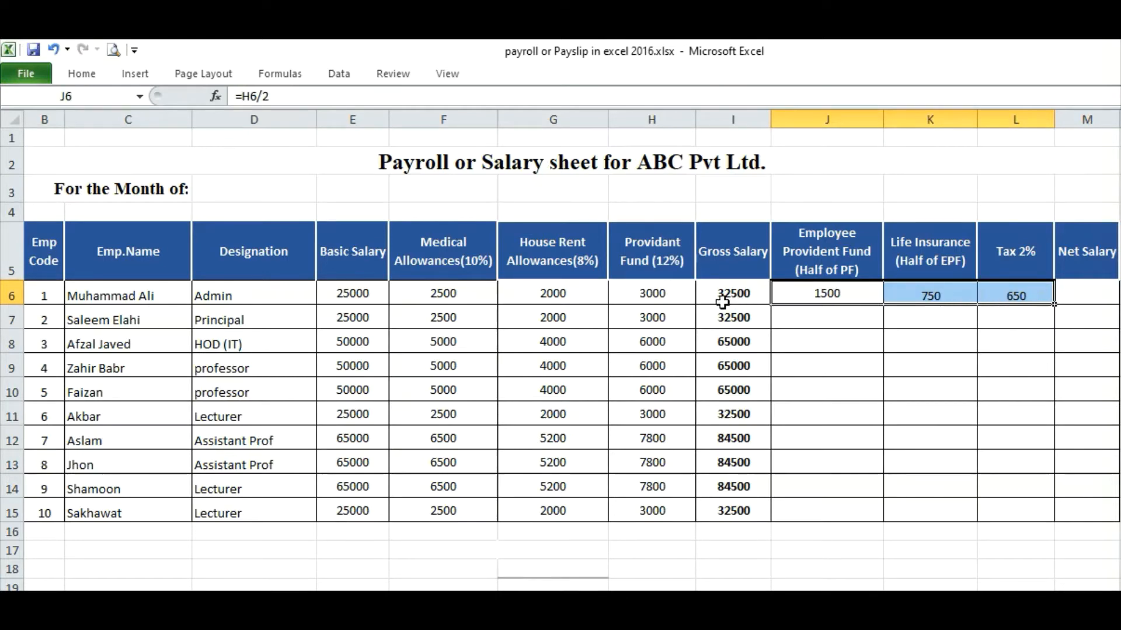
left_click(1086, 290)
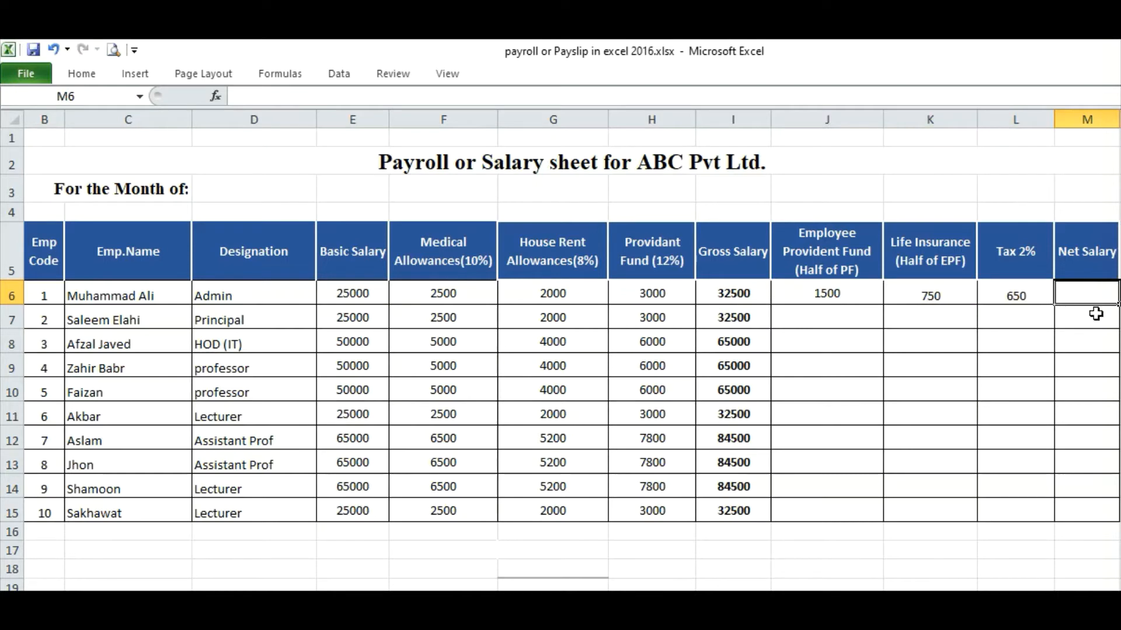
type("=")
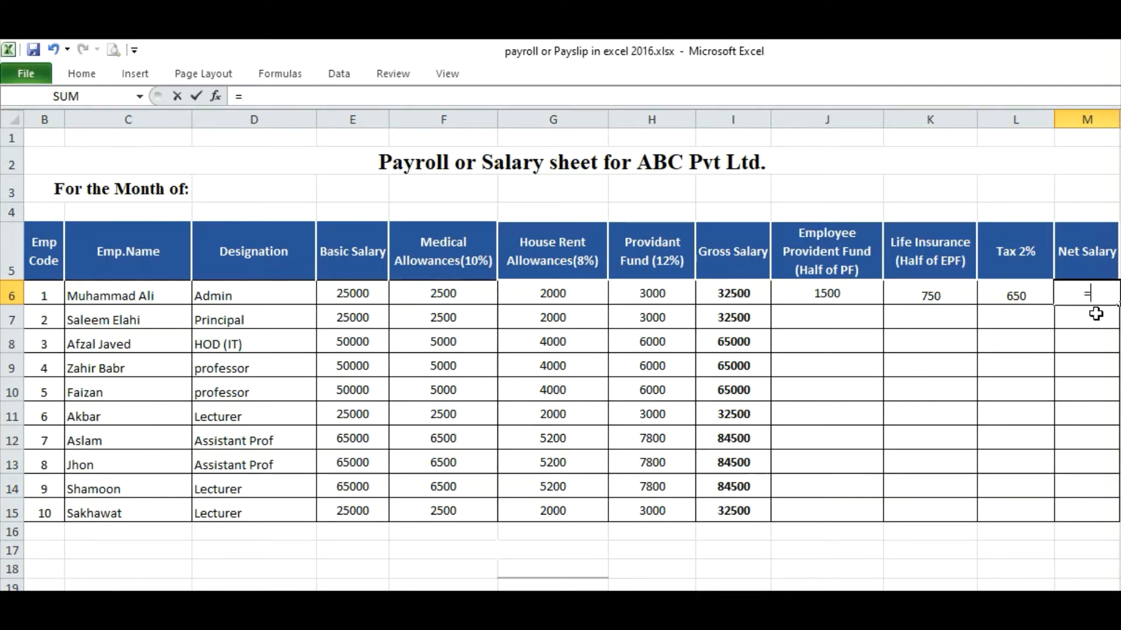
type("L6")
type("sum(")
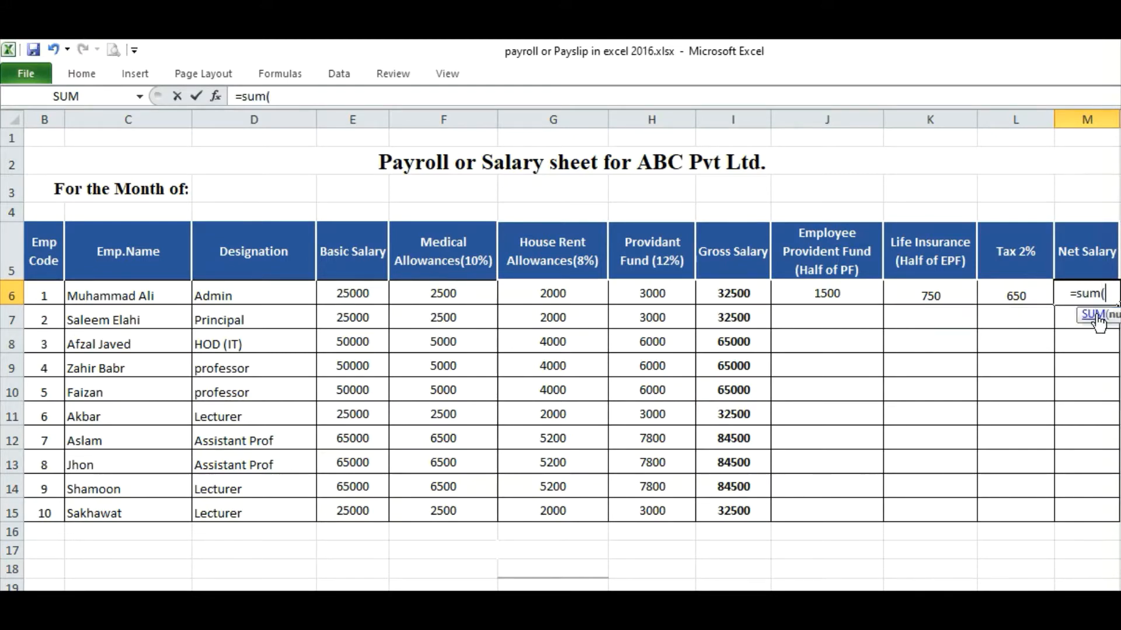
left_click_drag(801, 294, 1011, 291)
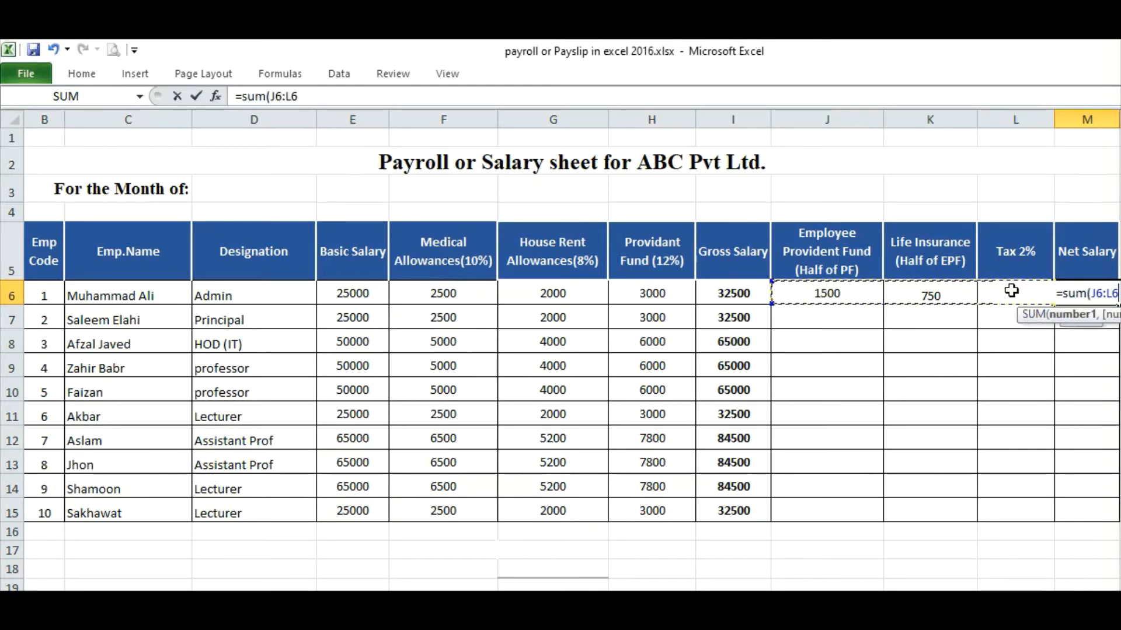
type(")")
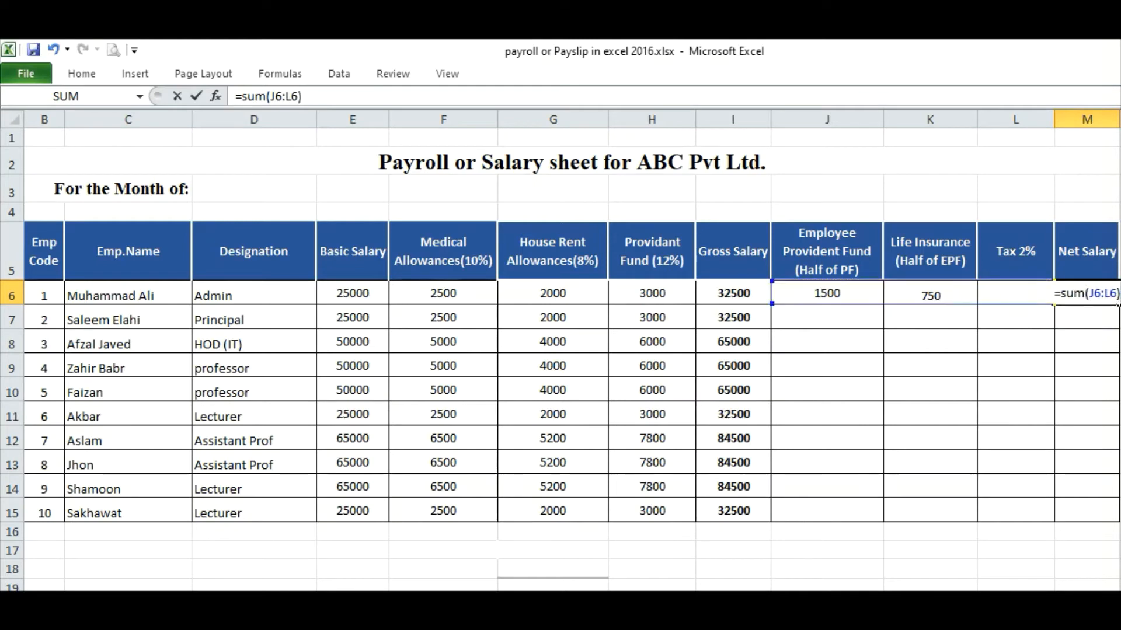
type("-")
left_click(722, 293)
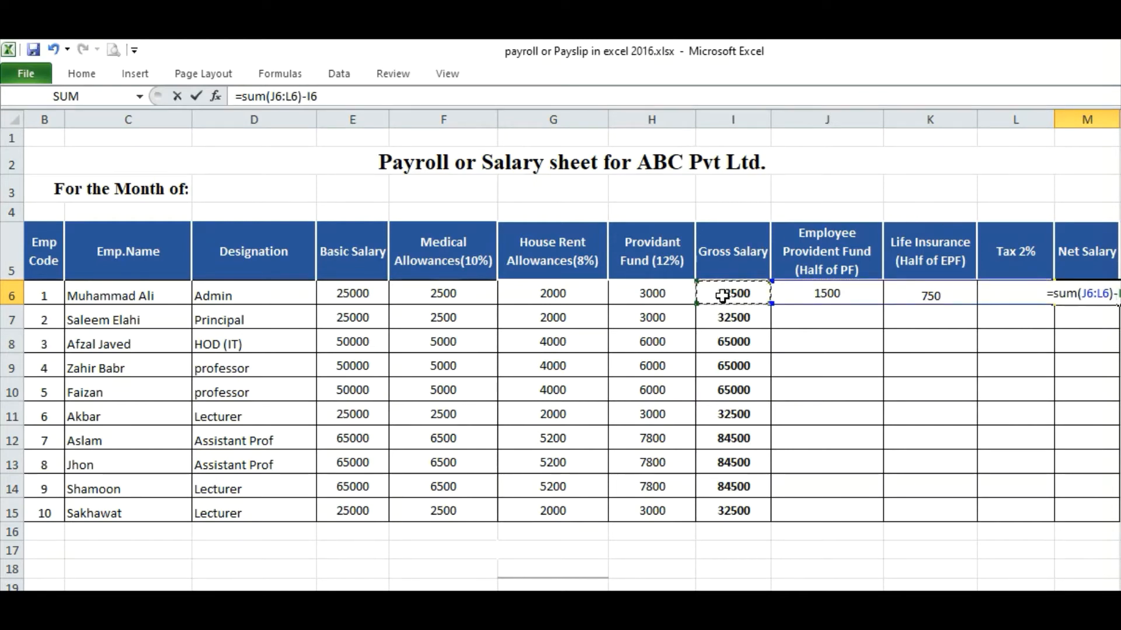
key("Return")
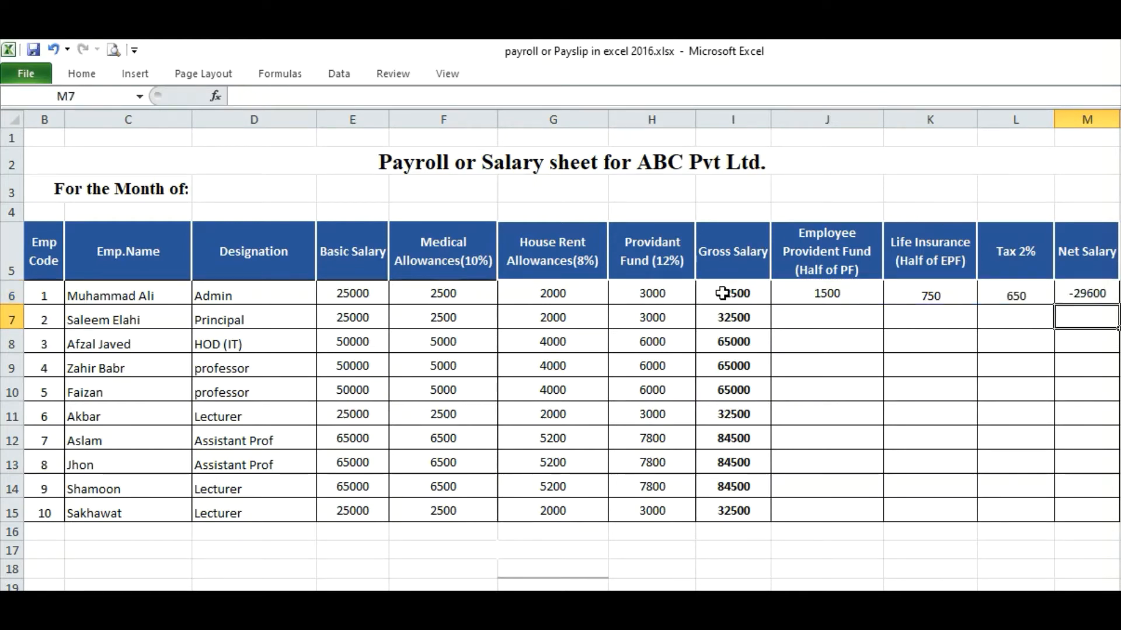
Step: Correct the net salary formula in M6 to =I6-SUM(J6:L6), subtracting the total deductions from gross salary
double_click(1086, 293)
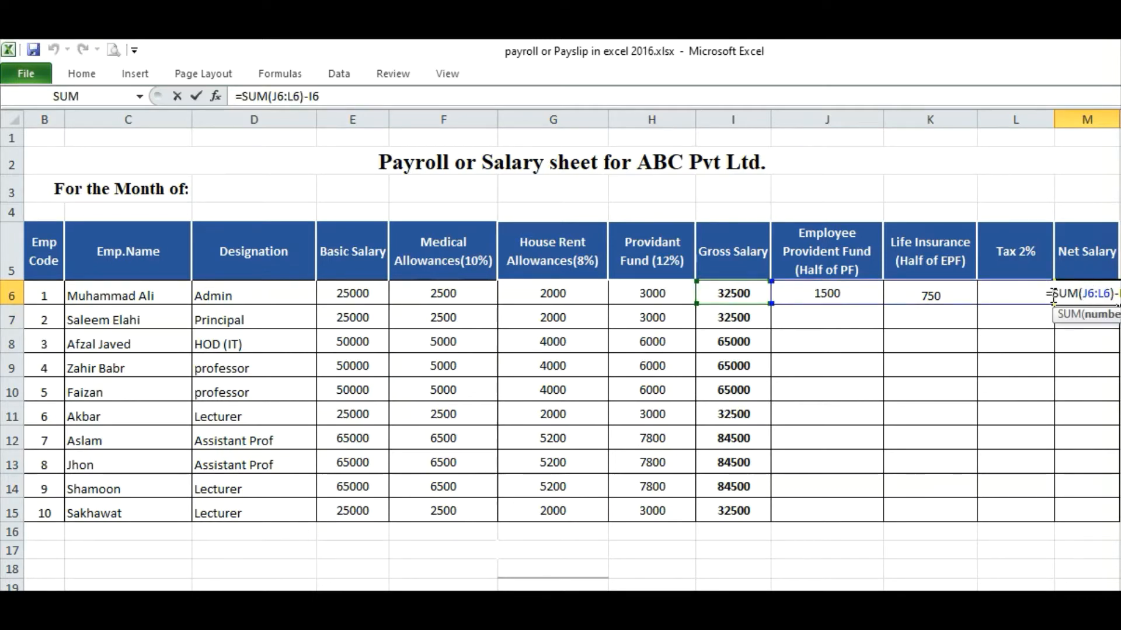
left_click_drag(1052, 294, 1095, 298)
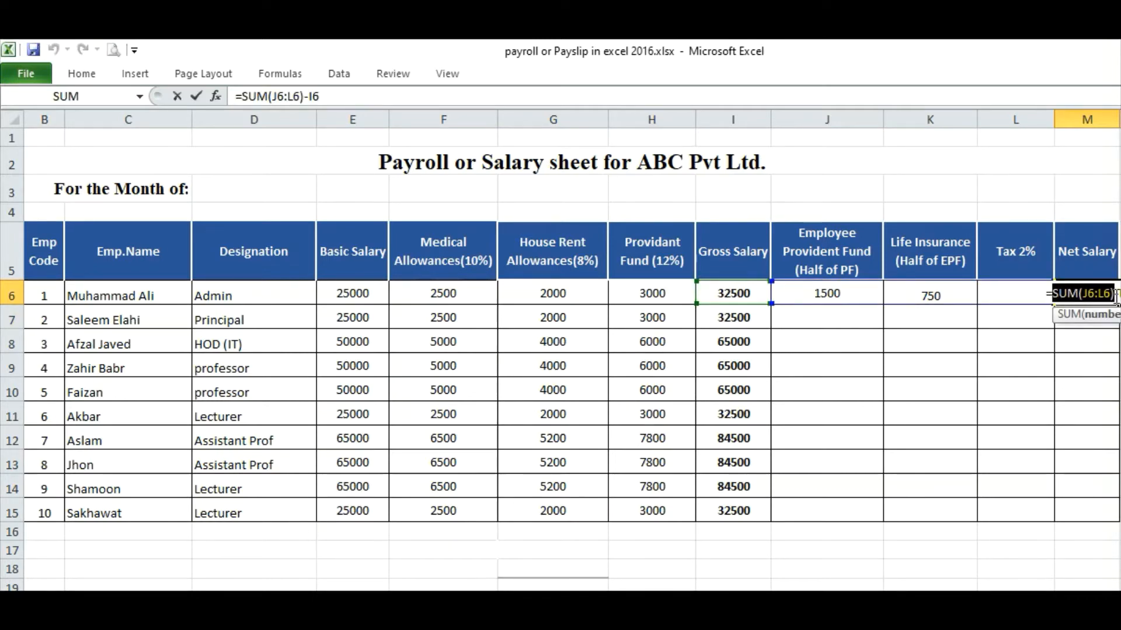
key("BackSpace")
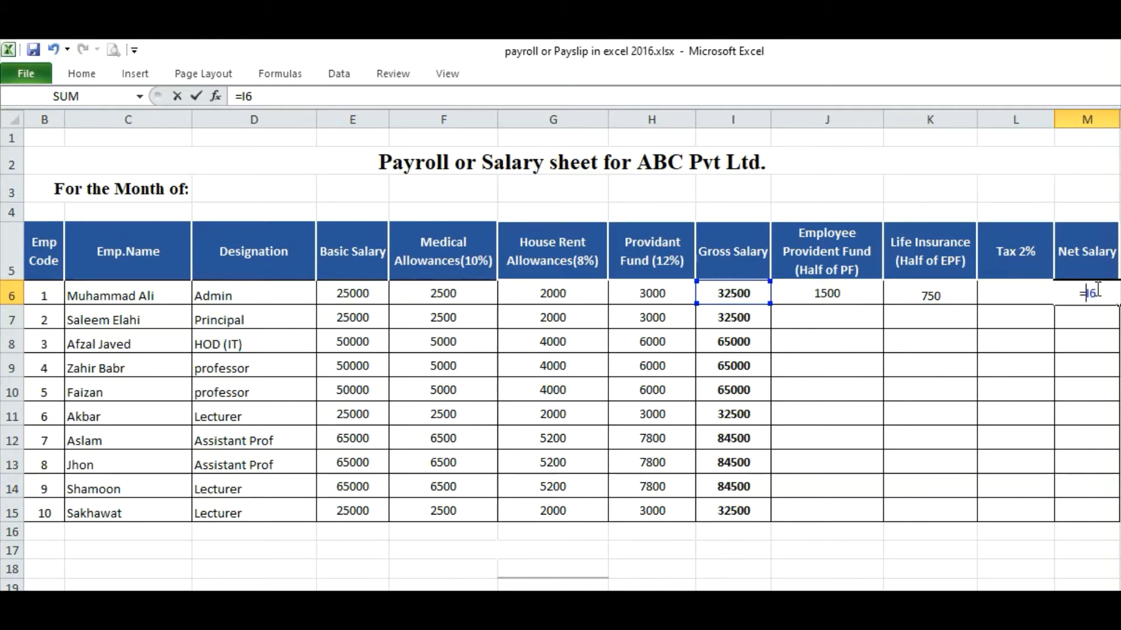
type("-sumd")
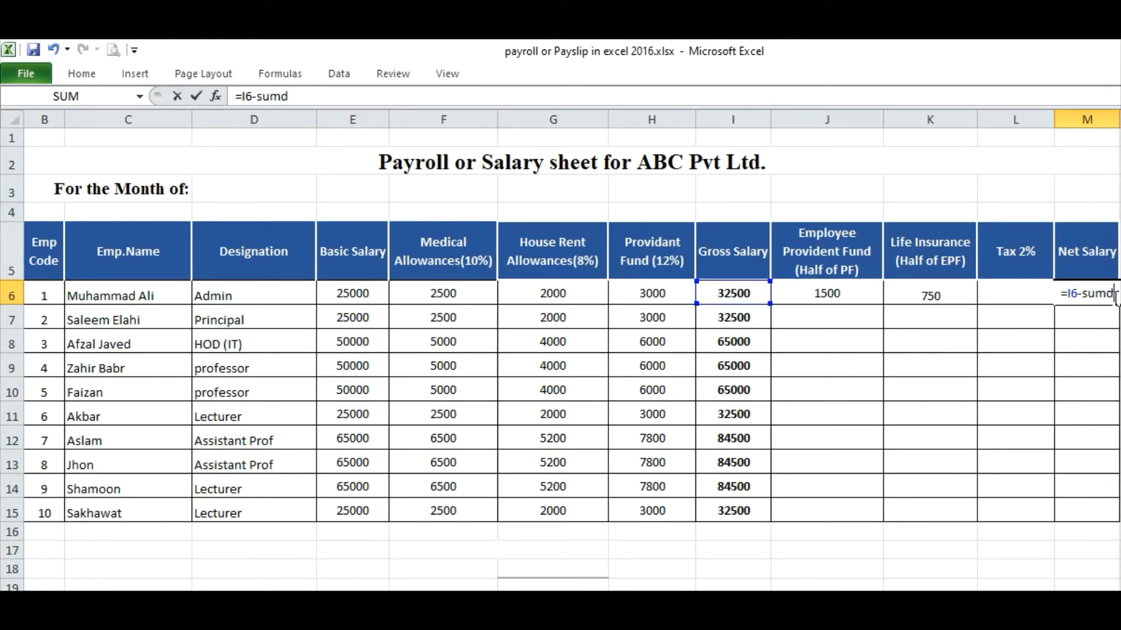
key("BackSpace")
type("(")
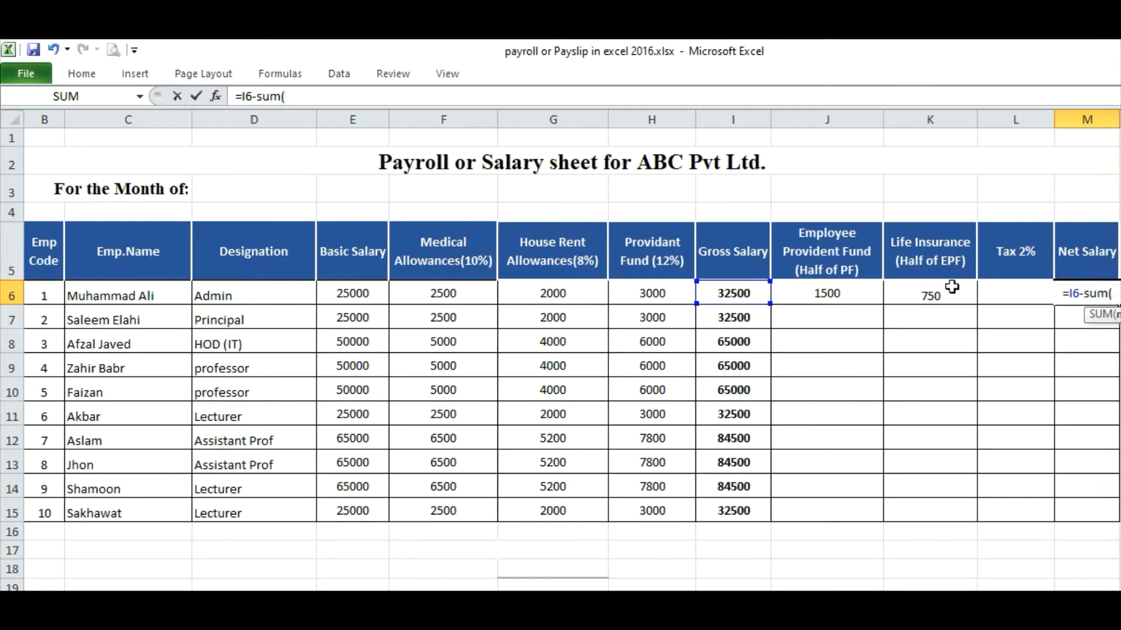
left_click_drag(828, 296, 1013, 299)
key("Return")
key("Return")
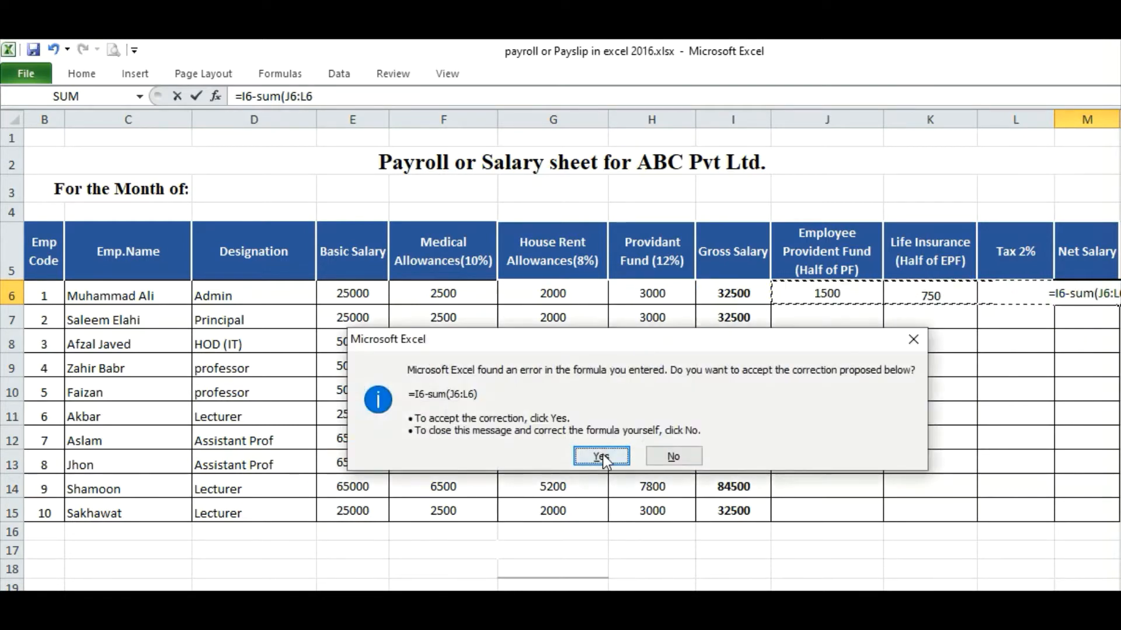
Step: Review the net salary formula in M6 against the gross salary in I6 and the deductions in J6:L6
double_click(1073, 295)
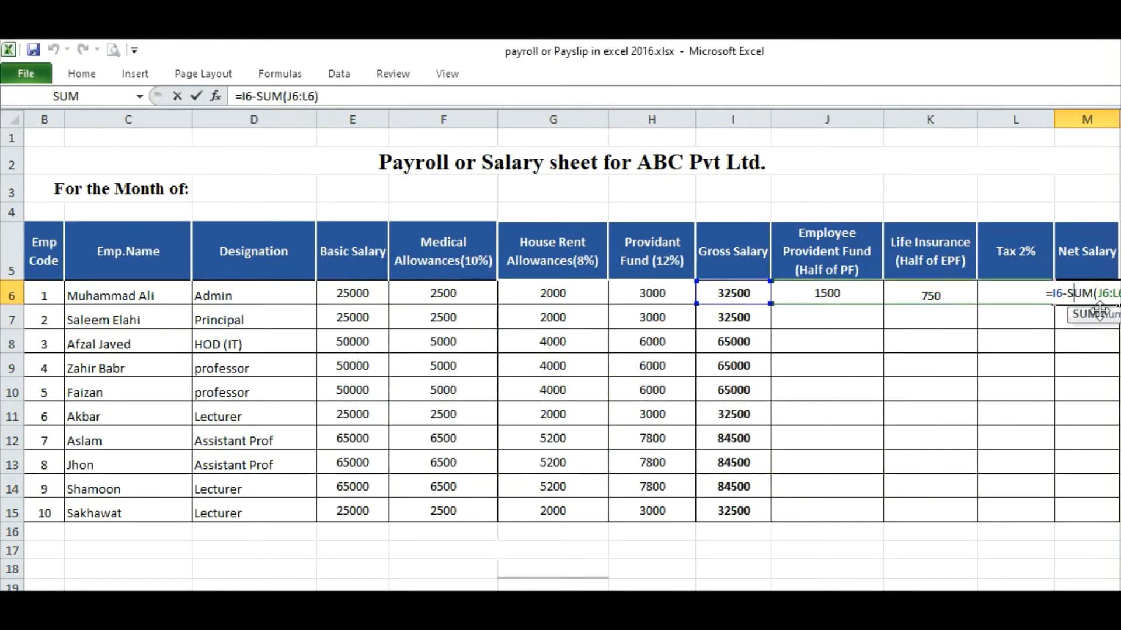
key("Return")
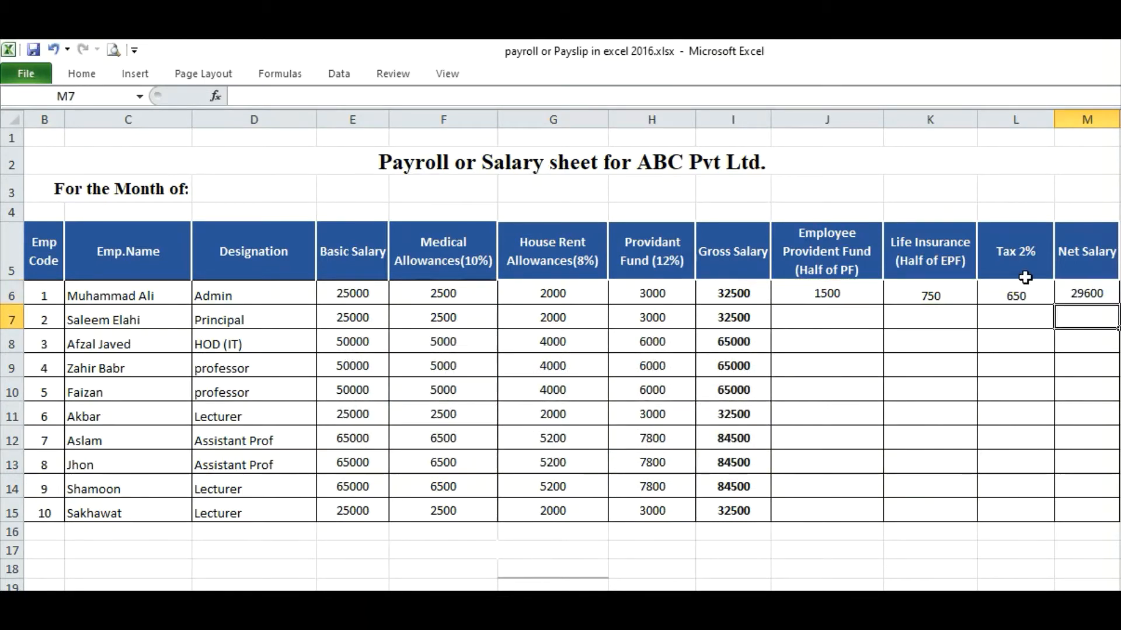
left_click(1082, 293)
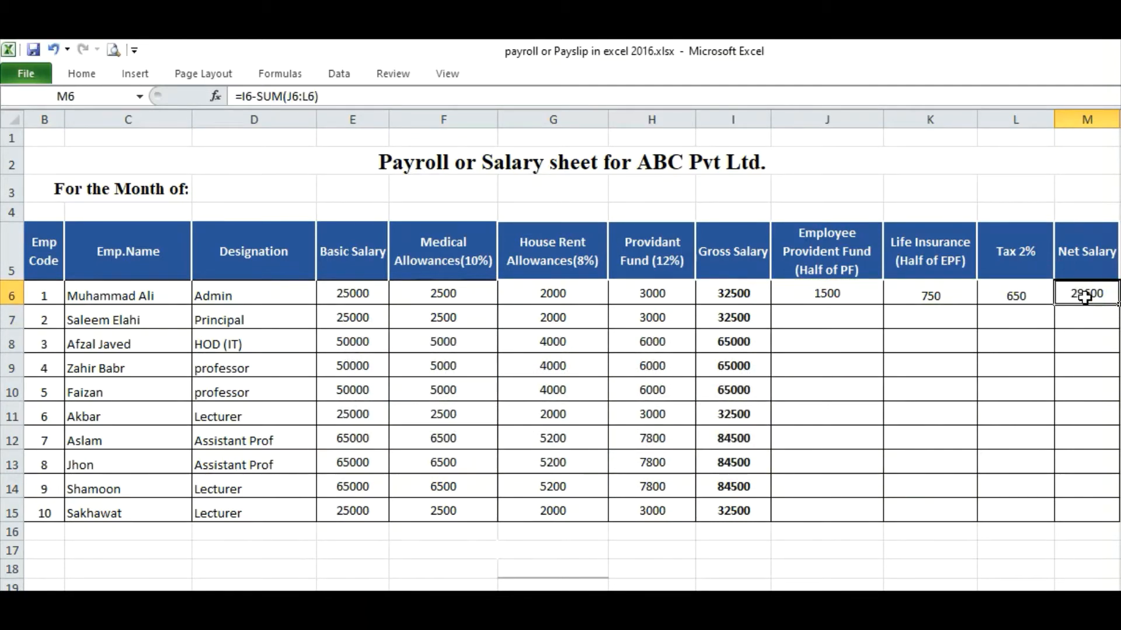
left_click(750, 295)
left_click_drag(840, 290, 1017, 292)
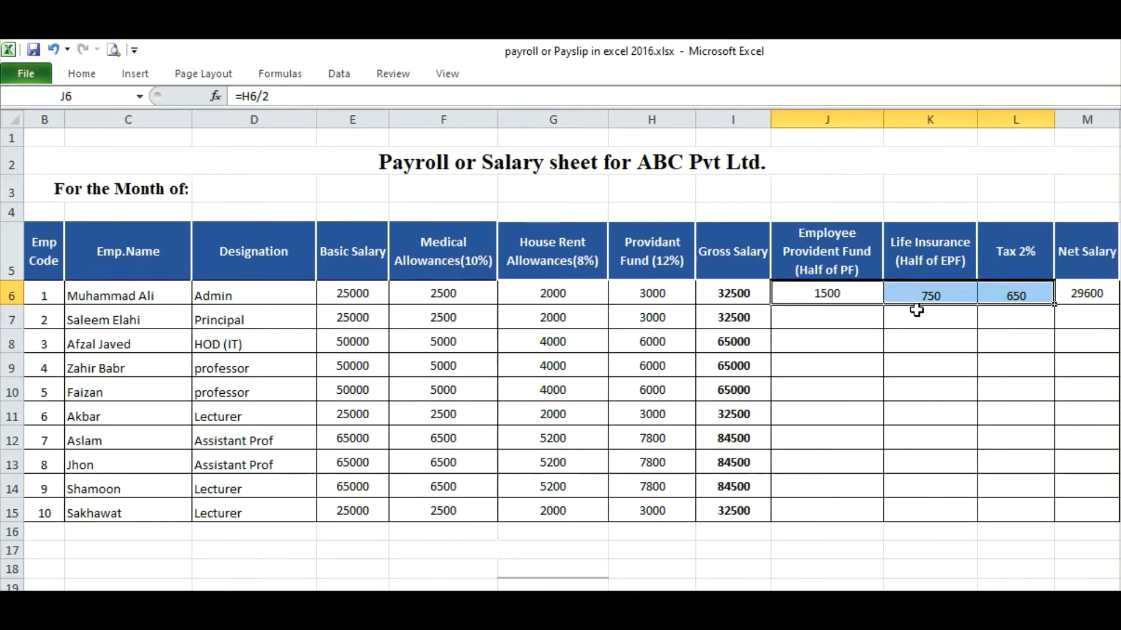
left_click(1085, 293)
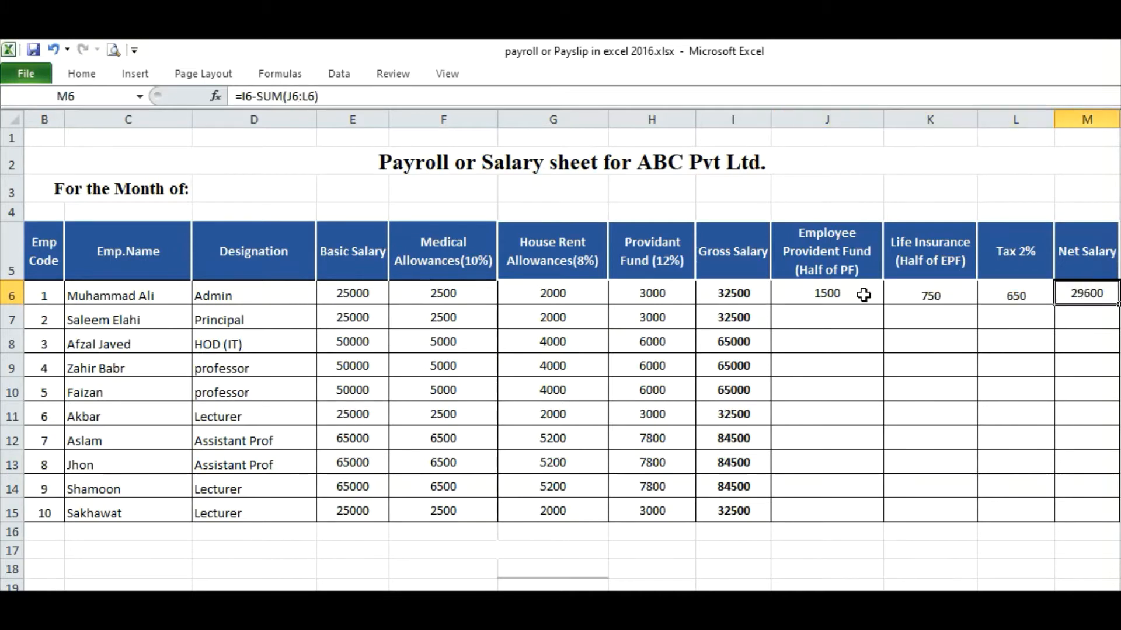
Step: Fill the deduction and net salary formulas from J6:M6 down to row 15 and make the net salaries in M6:M15 bold
left_click_drag(829, 293, 1112, 514)
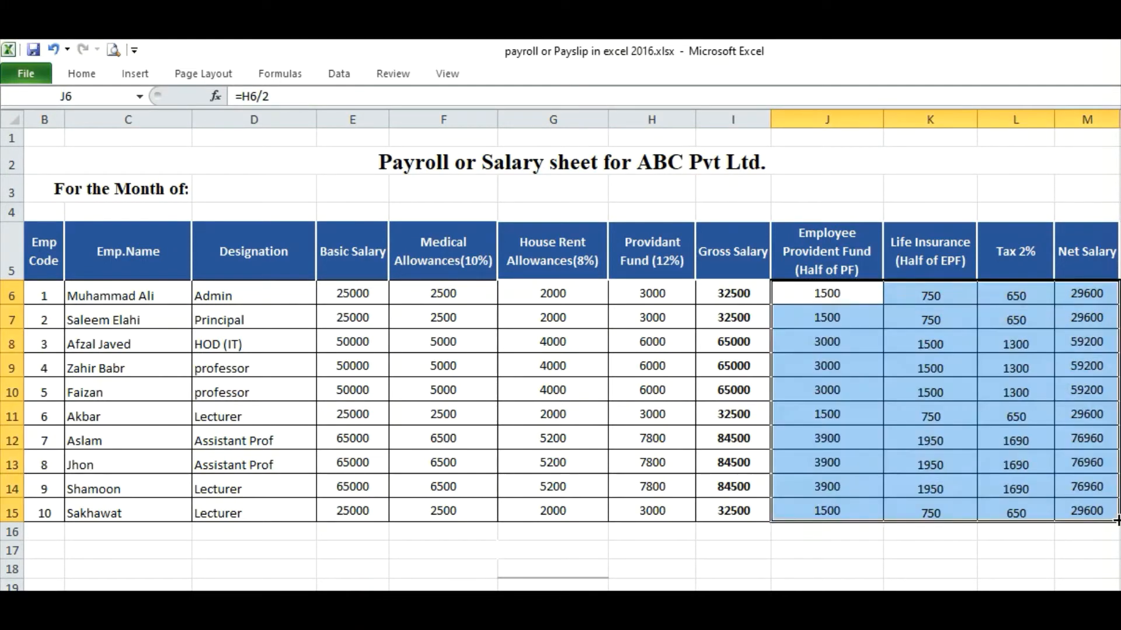
left_click_drag(1077, 293, 1087, 511)
key("ctrl+b")
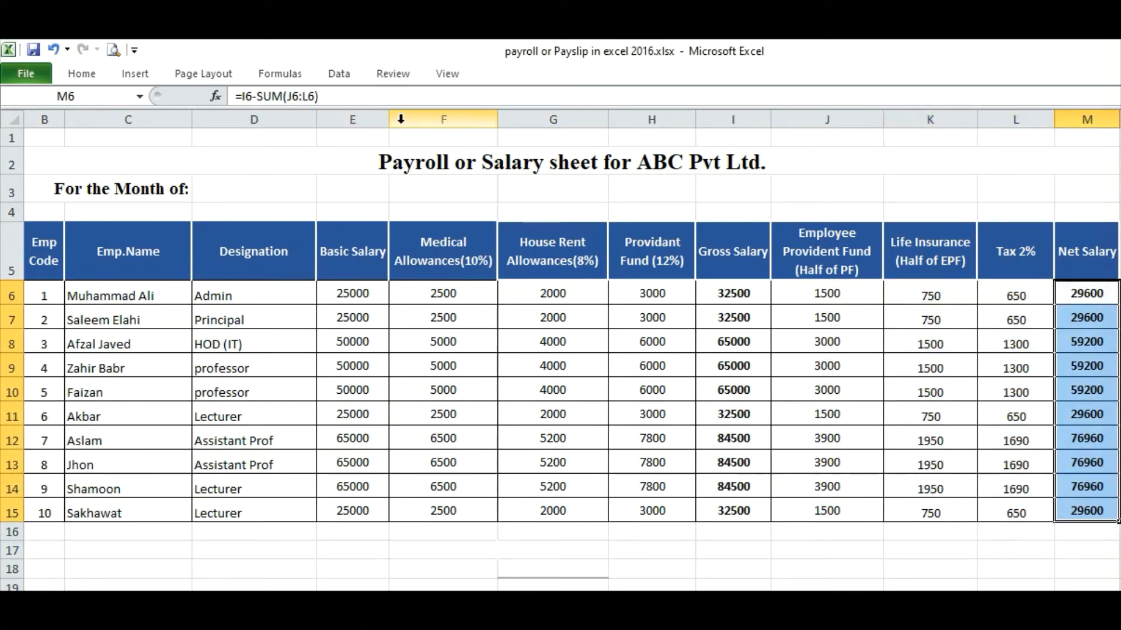
left_click(748, 341)
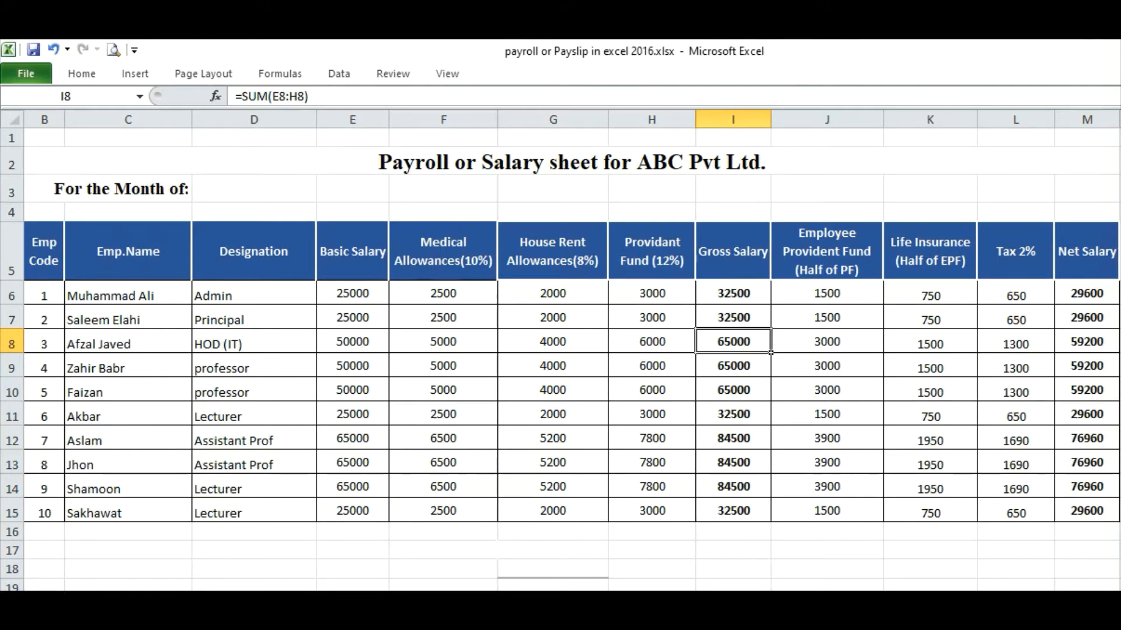
Step: Go to the next, blank sheet and bring up its page break lines through the print preview to check the printable width
key("ctrl+Page_Down")
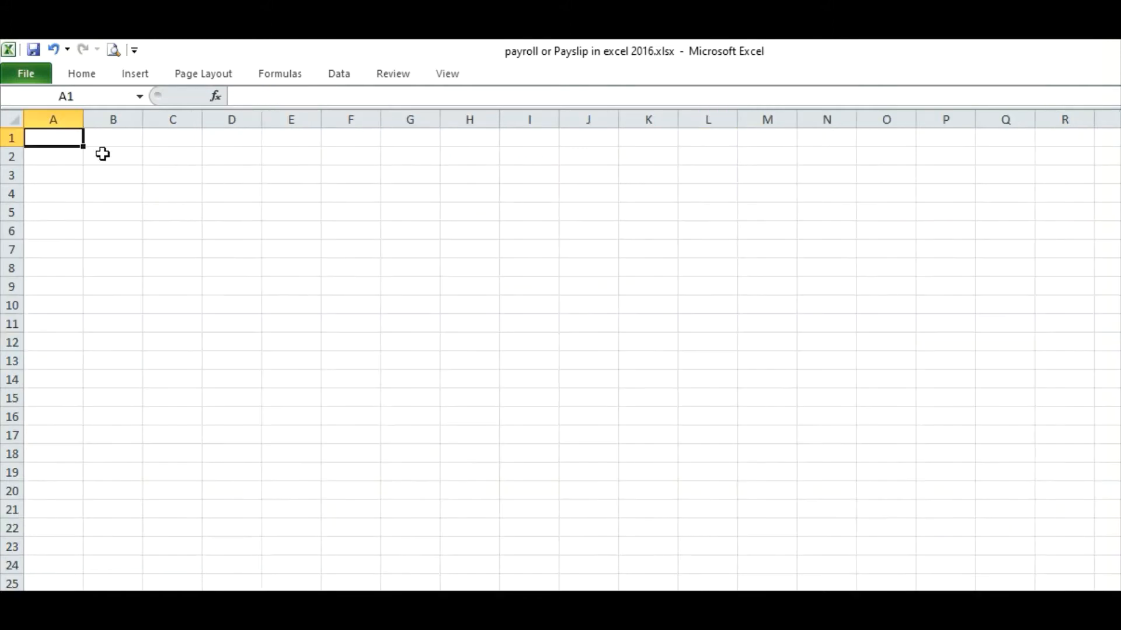
left_click(65, 155)
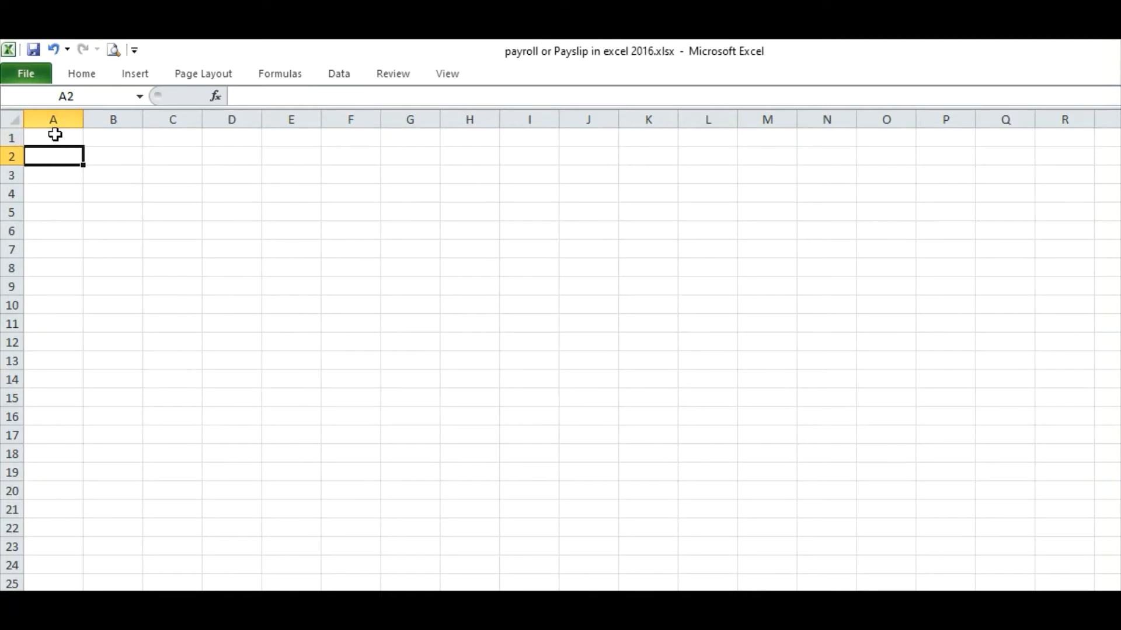
left_click_drag(55, 133, 585, 153)
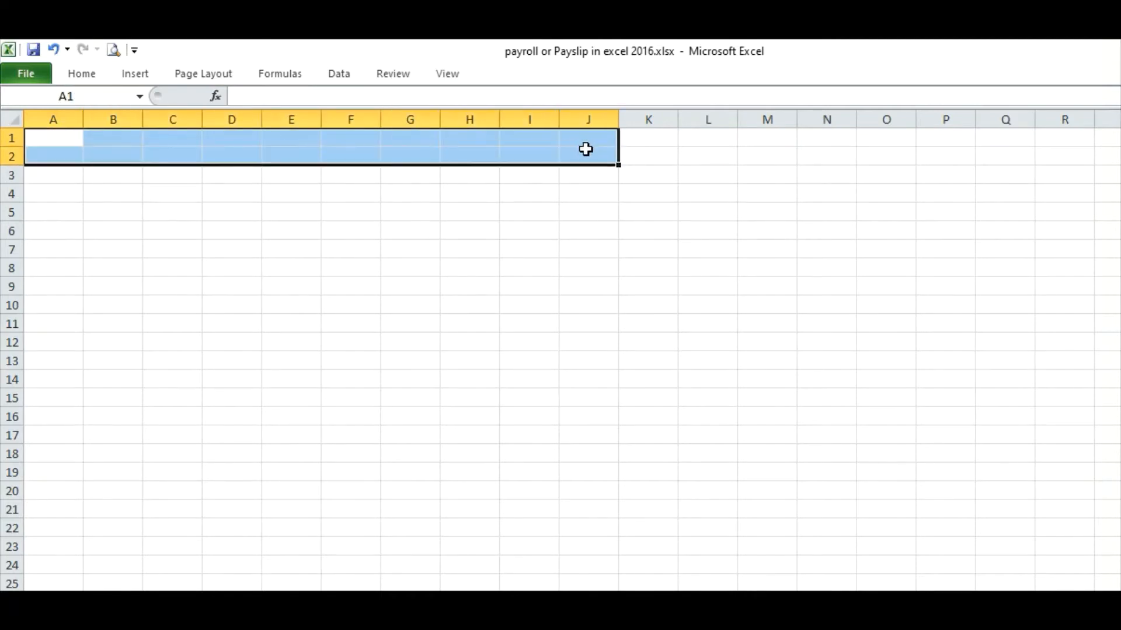
left_click(114, 51)
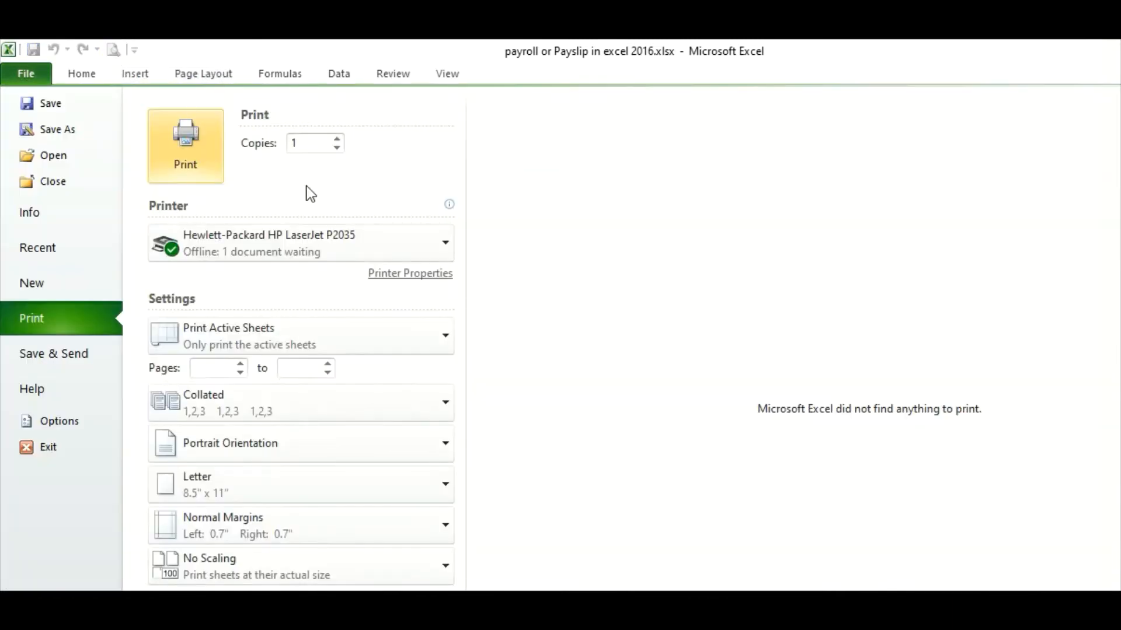
key("Escape")
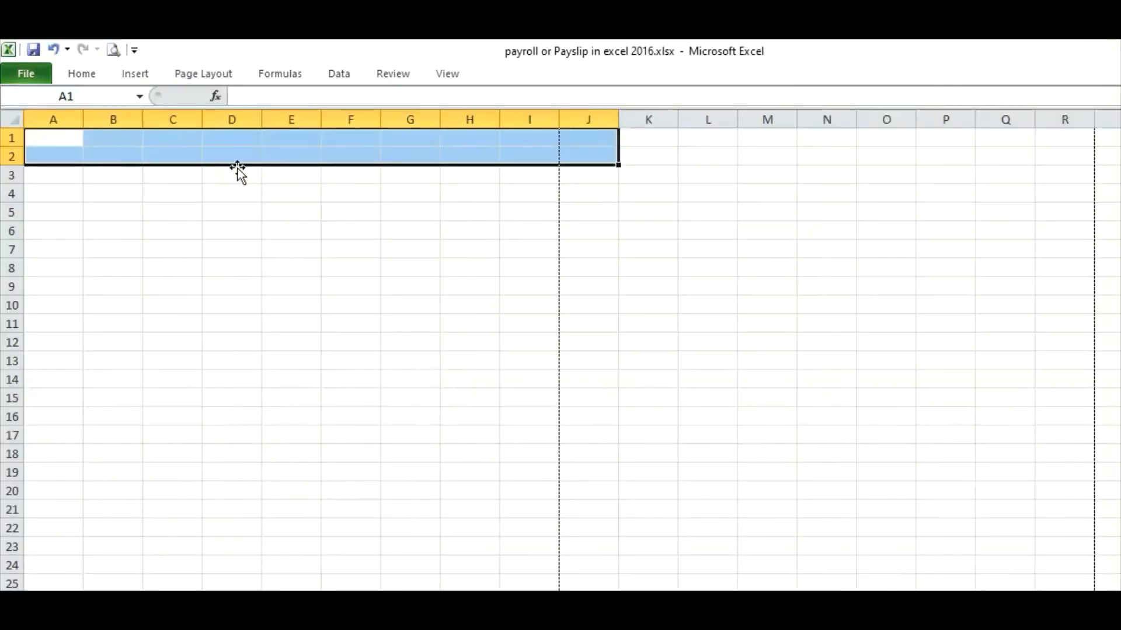
left_click(513, 190)
left_click_drag(544, 139, 550, 195)
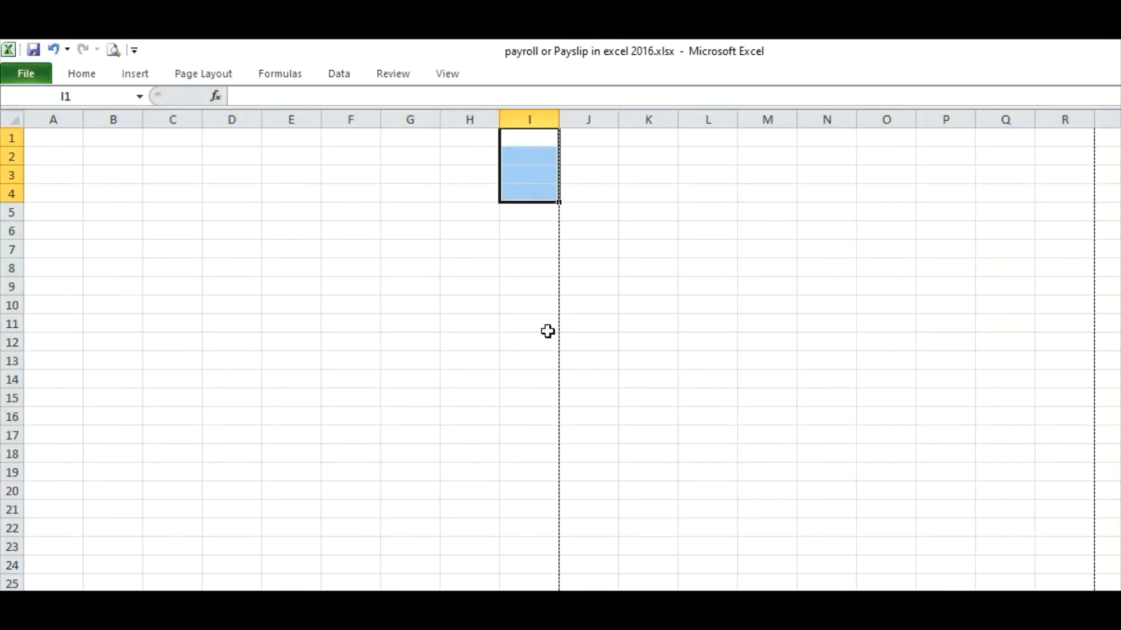
left_click_drag(563, 143, 83, 208)
left_click(89, 228)
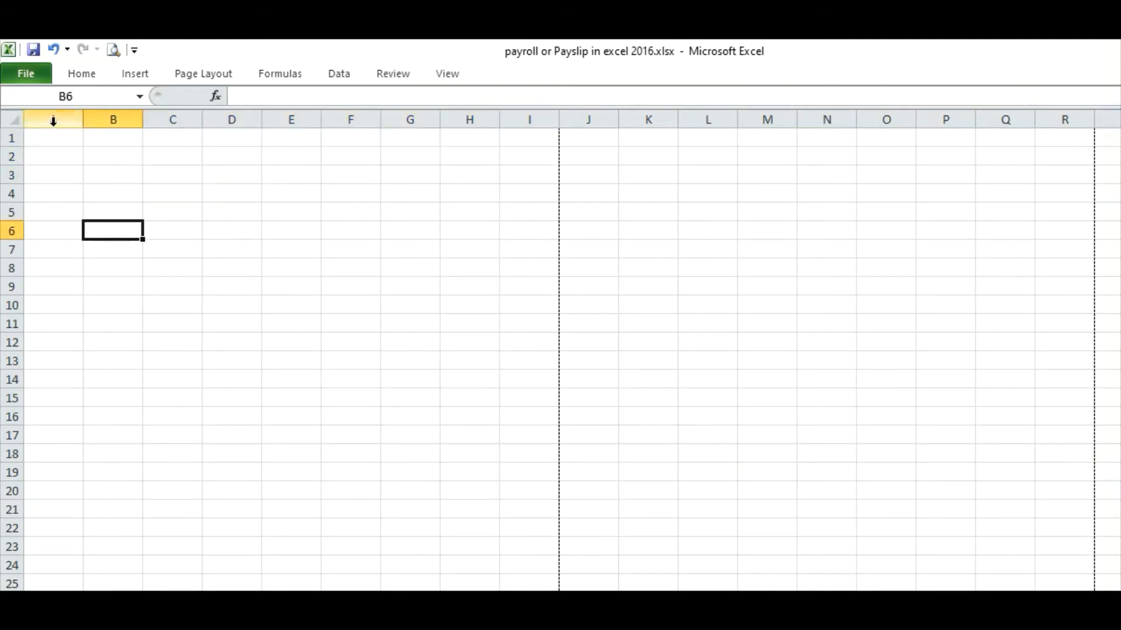
left_click(53, 136)
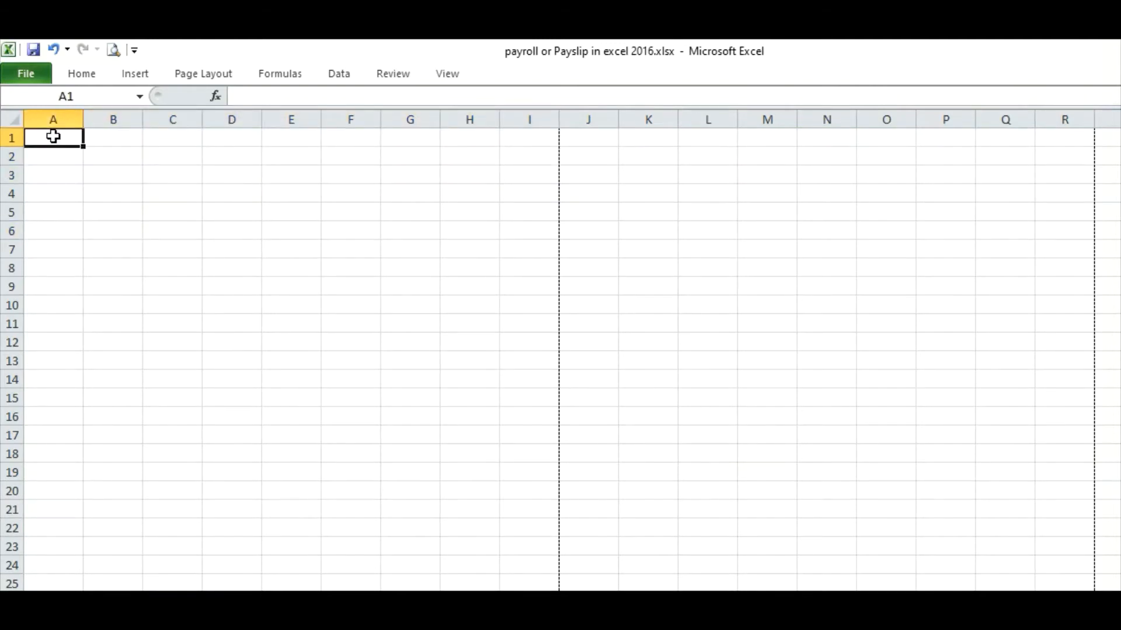
type("=")
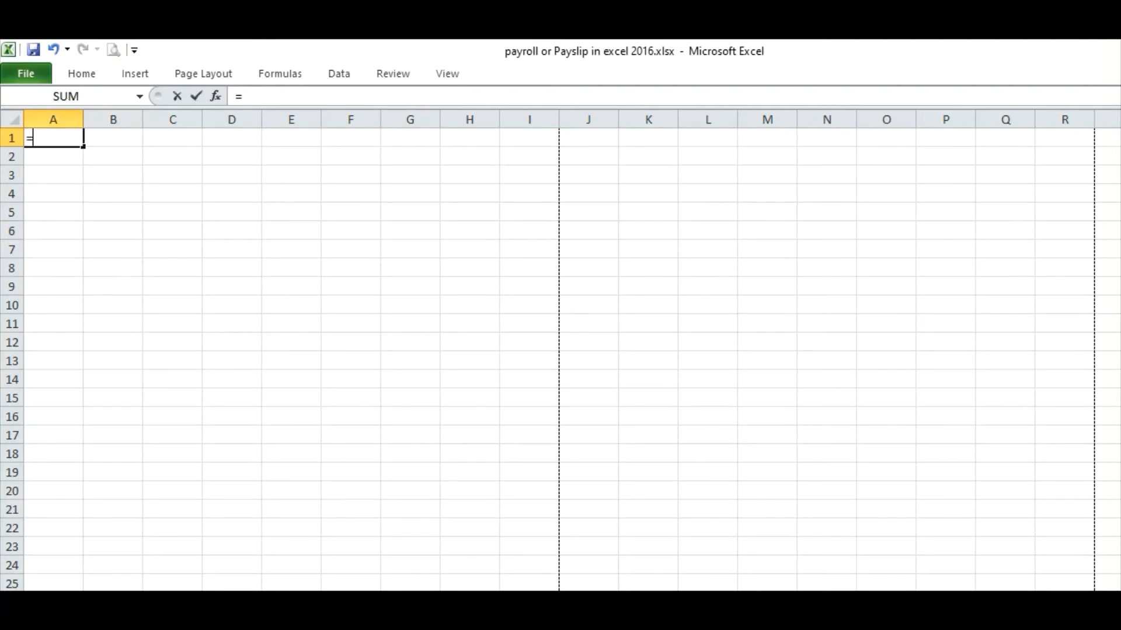
left_click(79, 600)
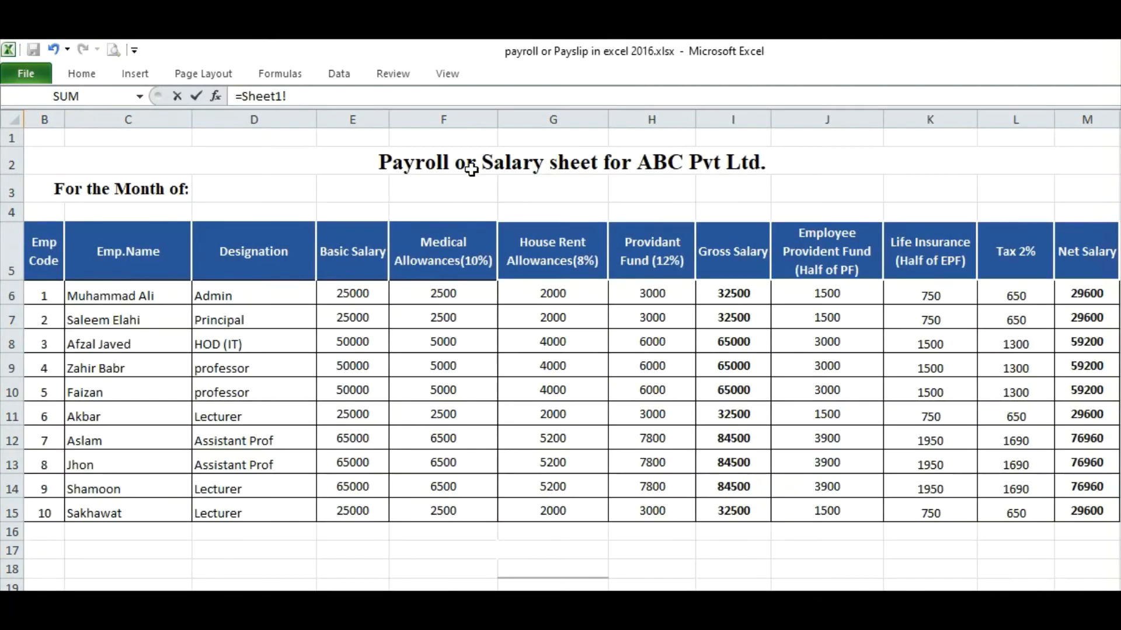
left_click(120, 600)
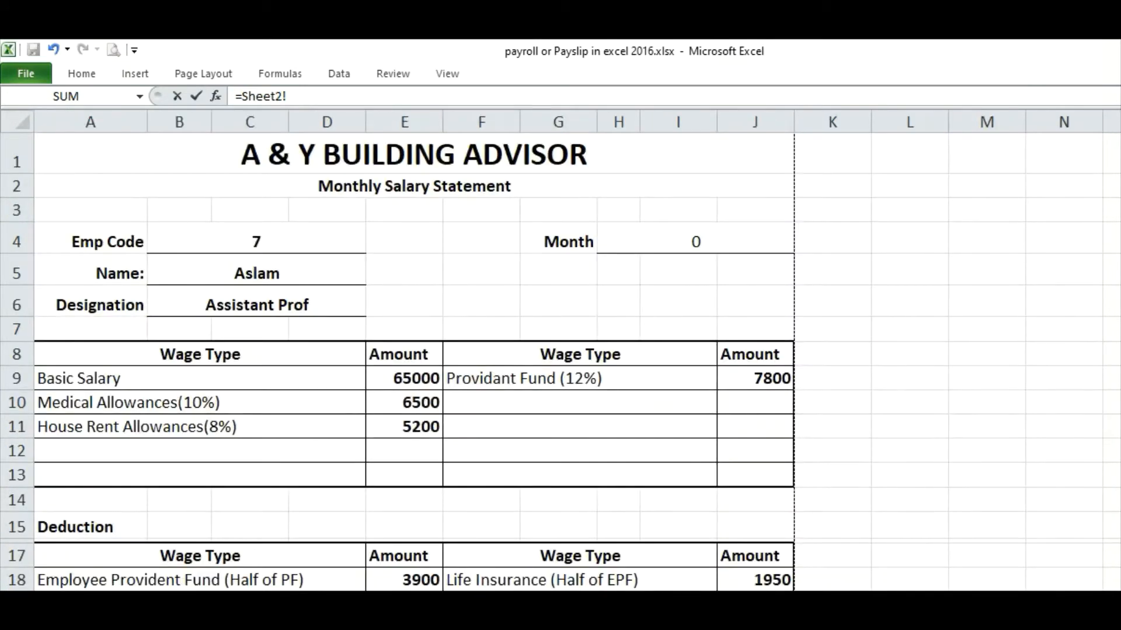
left_click(79, 600)
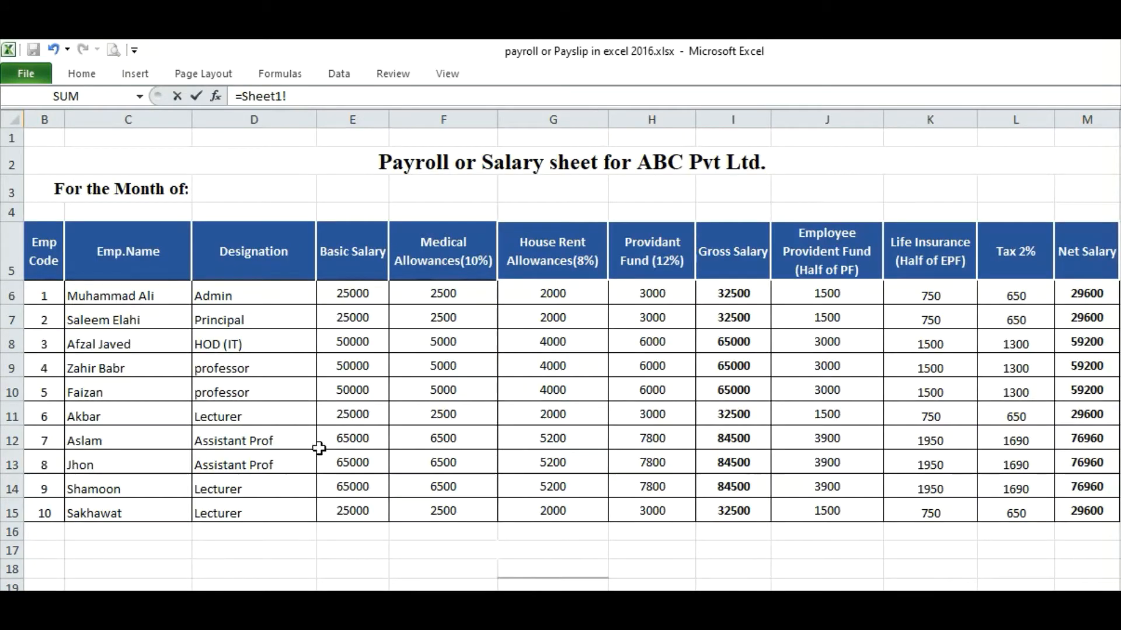
left_click(175, 600)
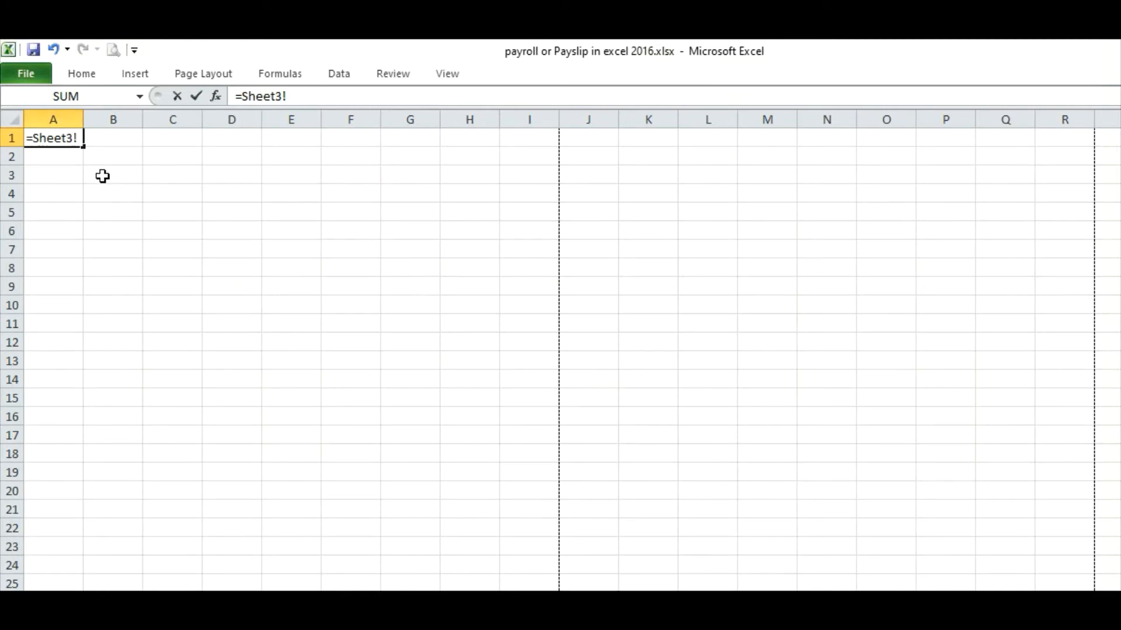
key("BackSpace")
key("BackSpace")
key("BackSpace")
key("BackSpace")
key("BackSpace")
key("BackSpace")
key("BackSpace")
key("BackSpace")
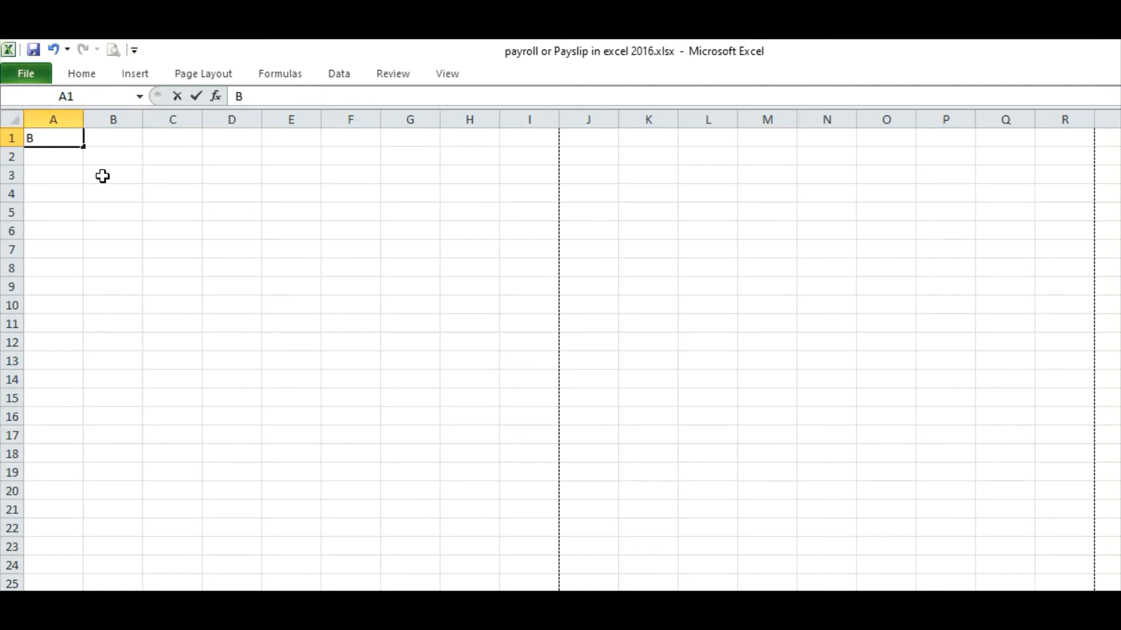
Step: Enter the title "B C Soller Energry" in A1 and merge and center it across A1:I2
type("B C Soller")
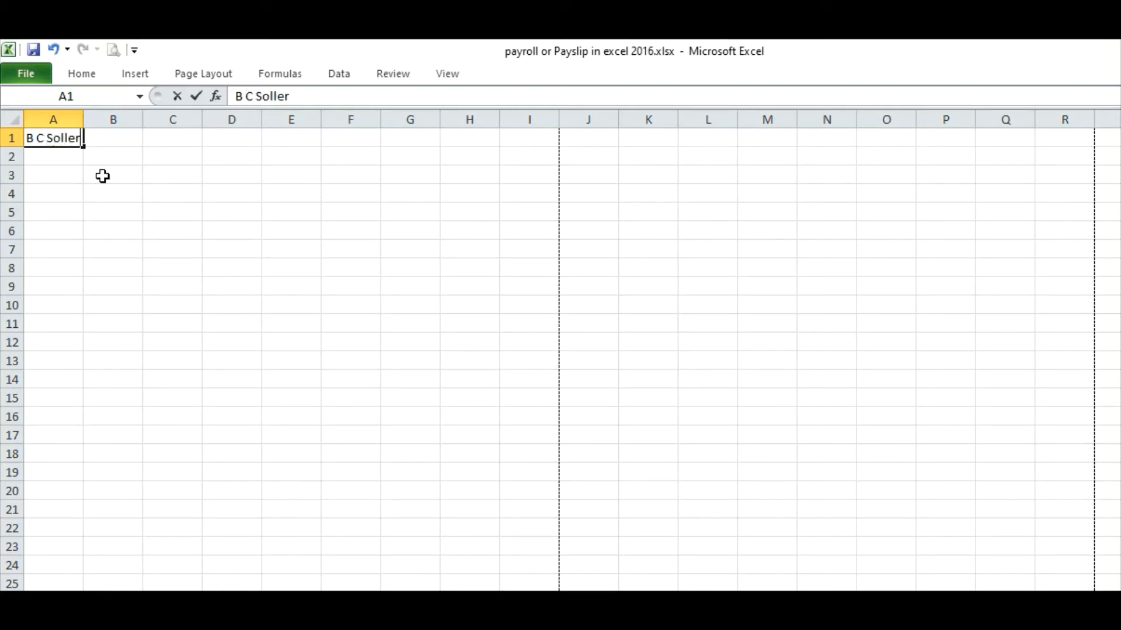
type(" Energry")
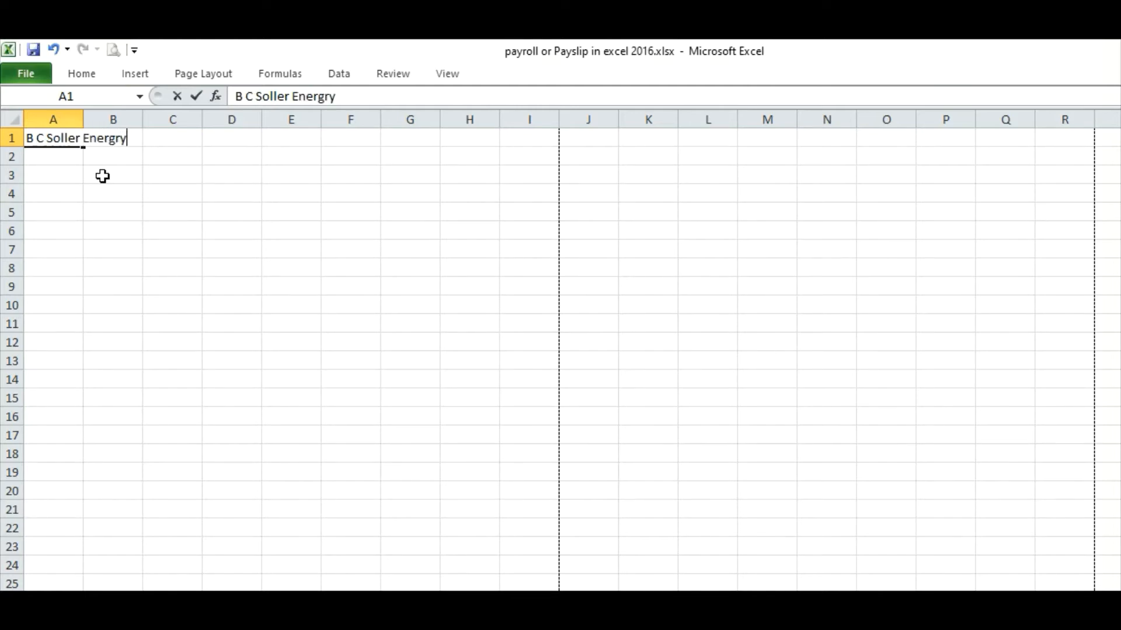
left_click(96, 188)
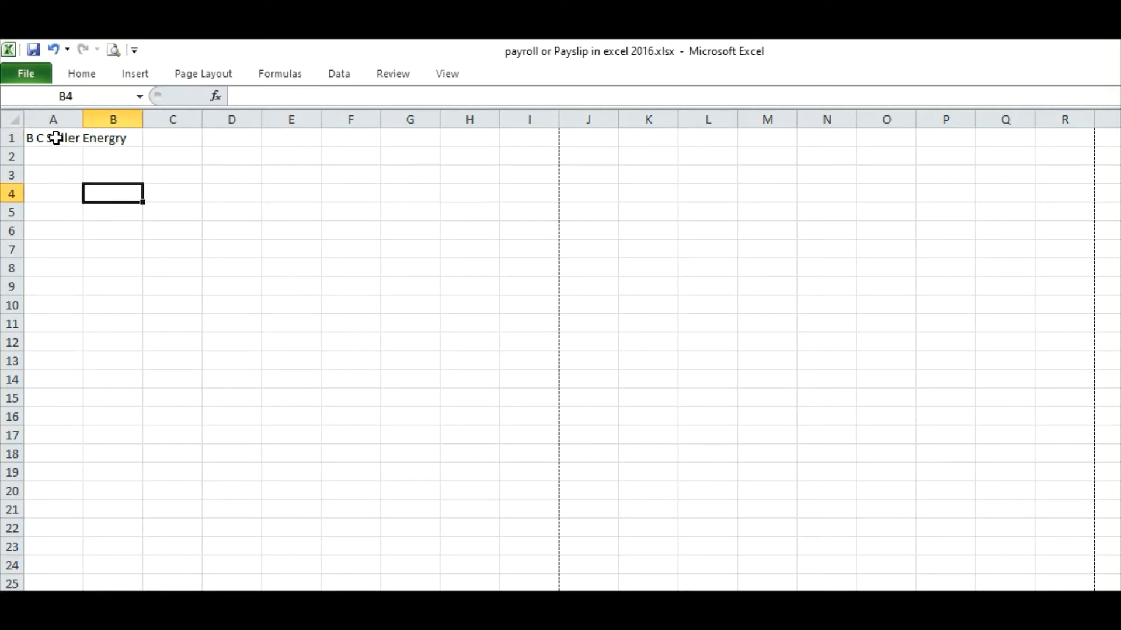
left_click_drag(55, 137, 518, 160)
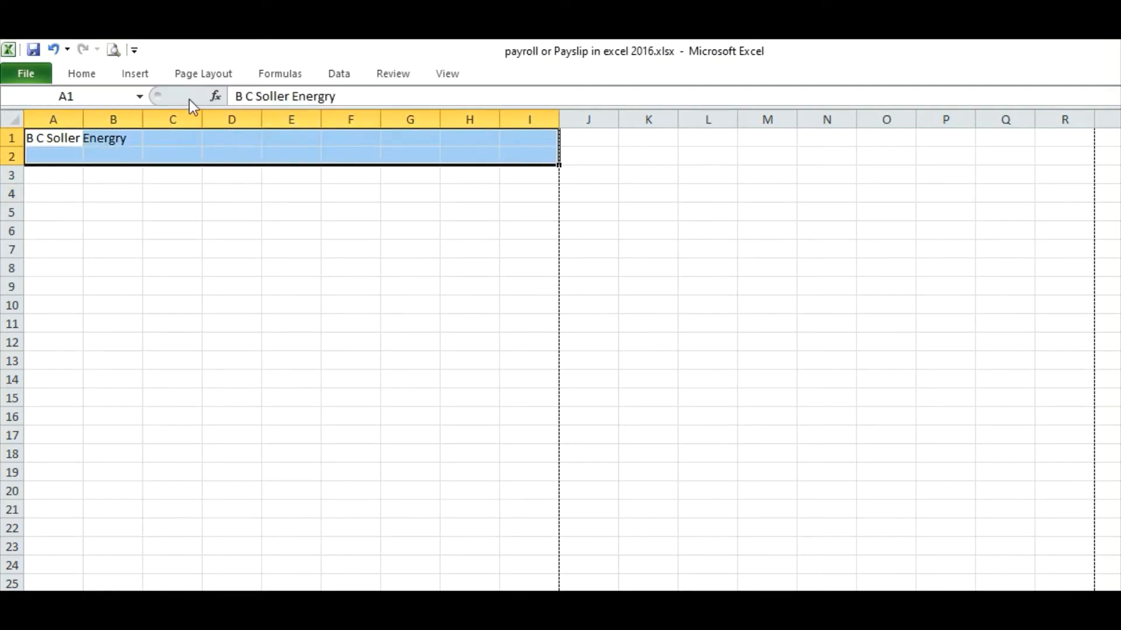
left_click(88, 73)
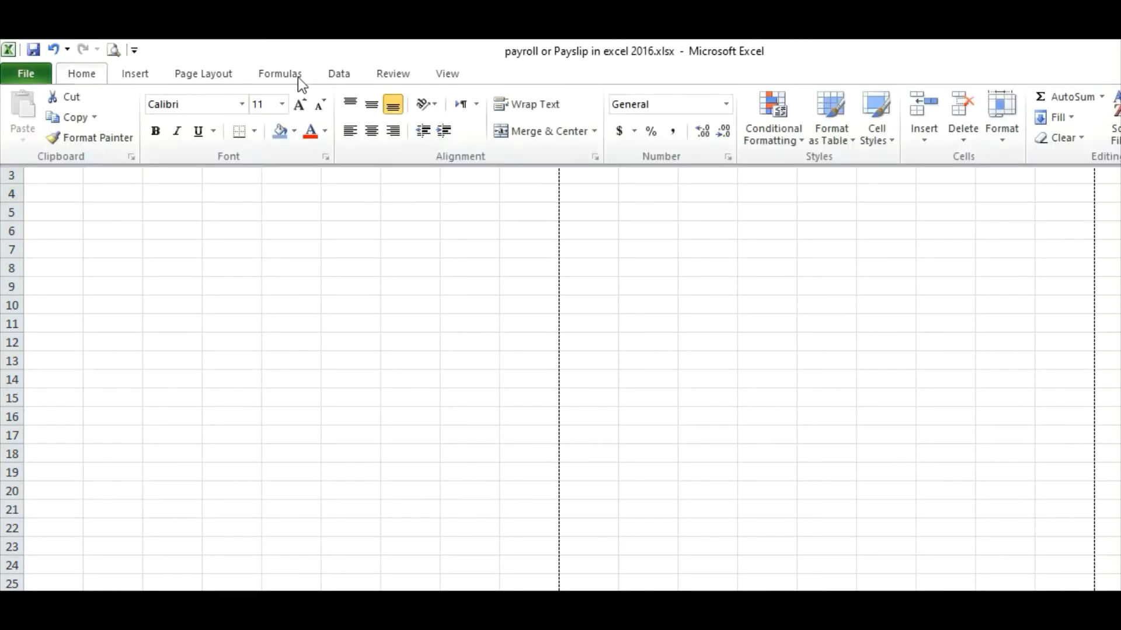
left_click(541, 129)
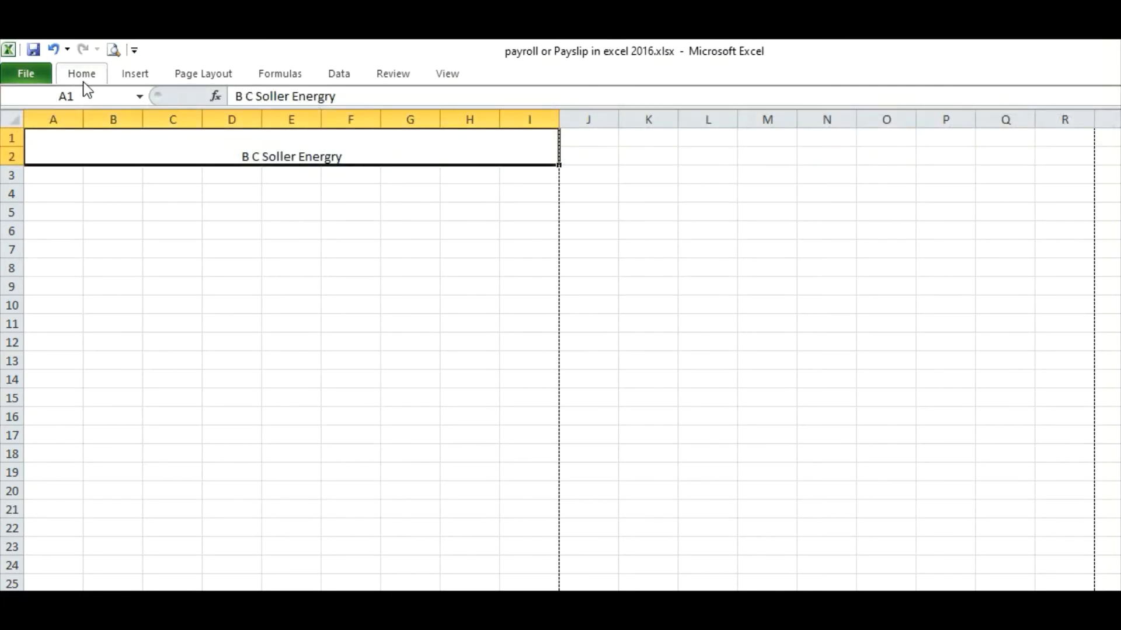
left_click(81, 75)
left_click(299, 103)
double_click(299, 101)
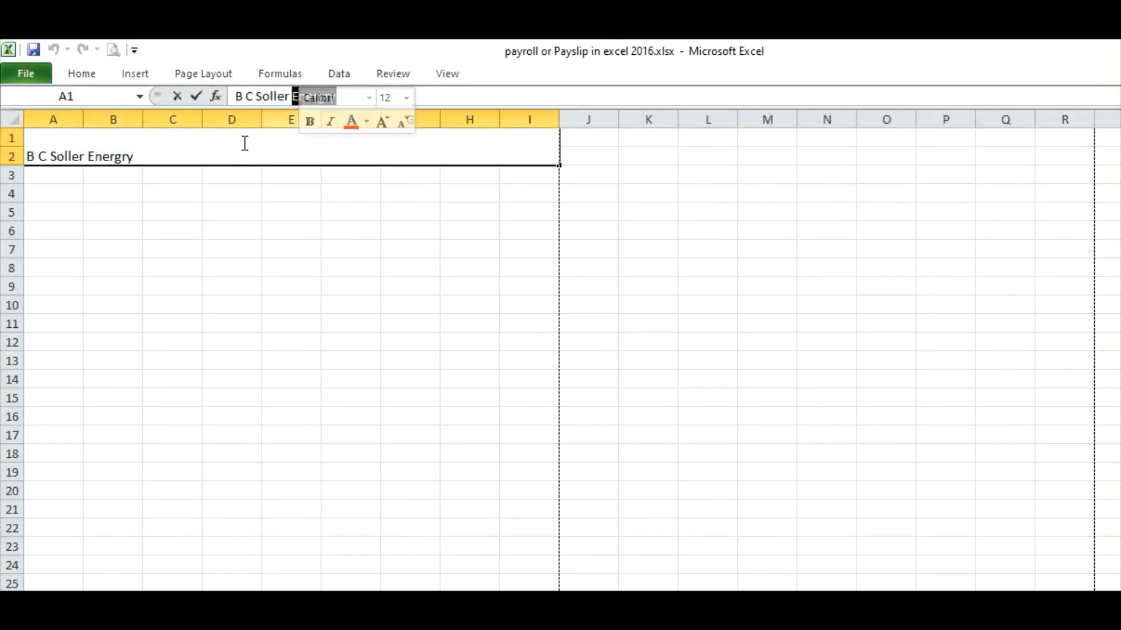
left_click(186, 153)
left_click(187, 237)
left_click(178, 162)
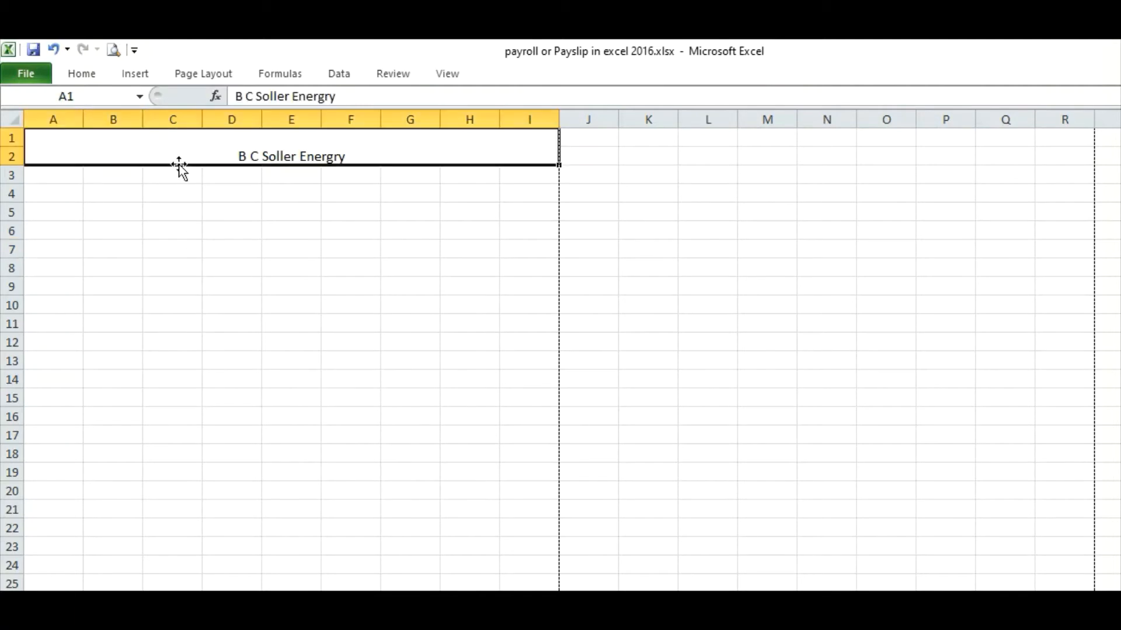
Step: Set the merged company title in A1:I2 to font size 22 and make it bold
left_click(83, 72)
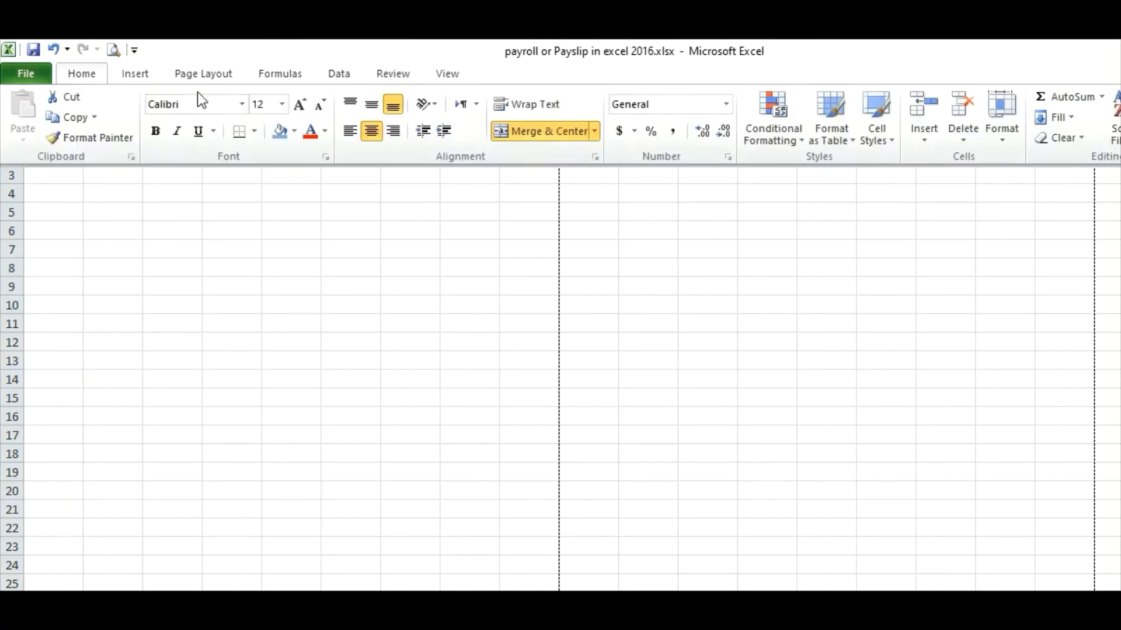
left_click(282, 104)
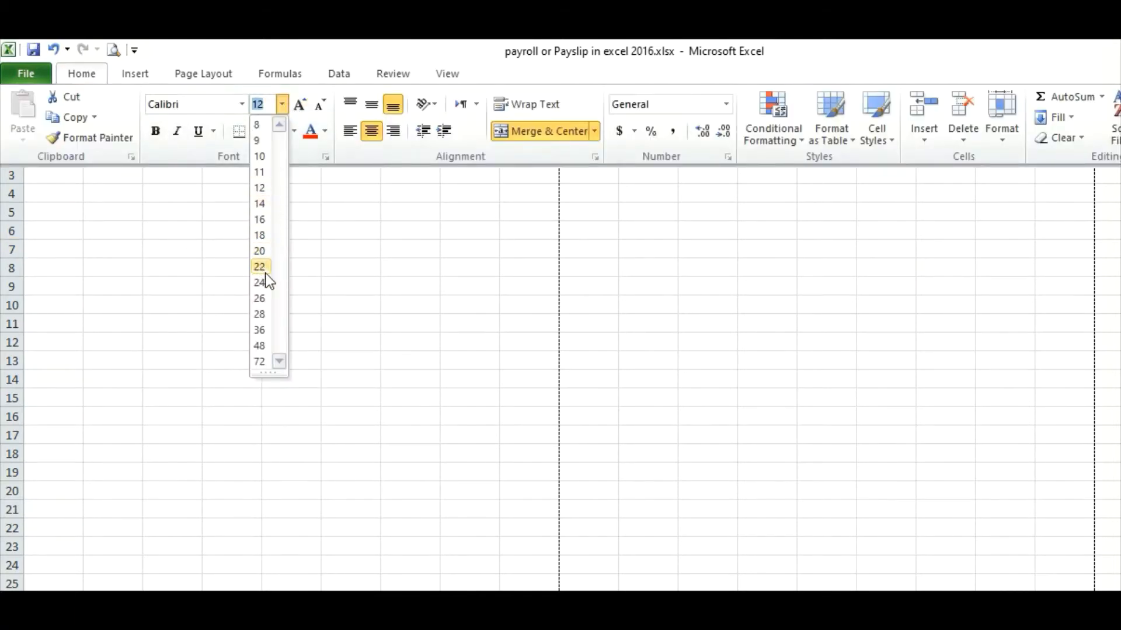
left_click(260, 266)
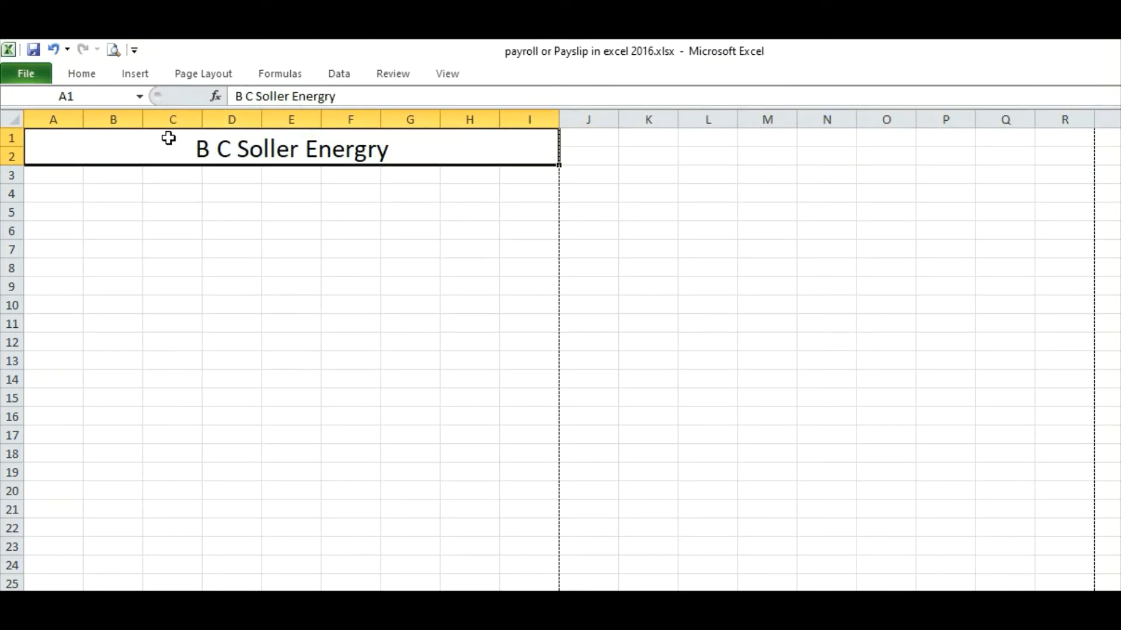
key("ctrl+b")
left_click(263, 210)
Step: Enter the subtitle "Monthly Salary Statement" in A3, below the company title
left_click(64, 179)
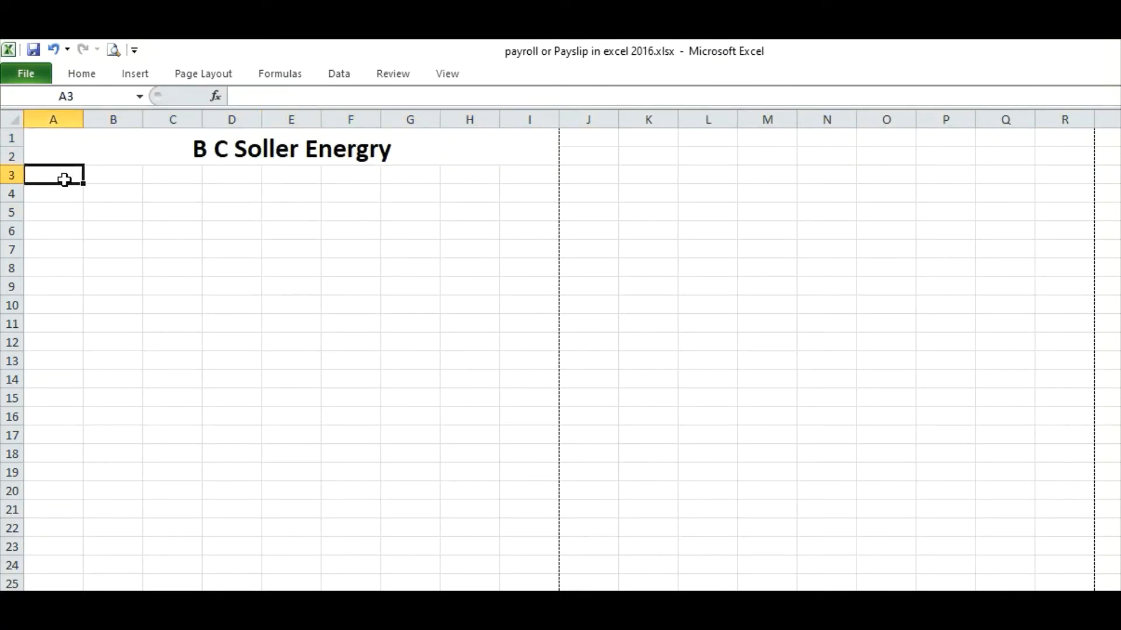
type("Month")
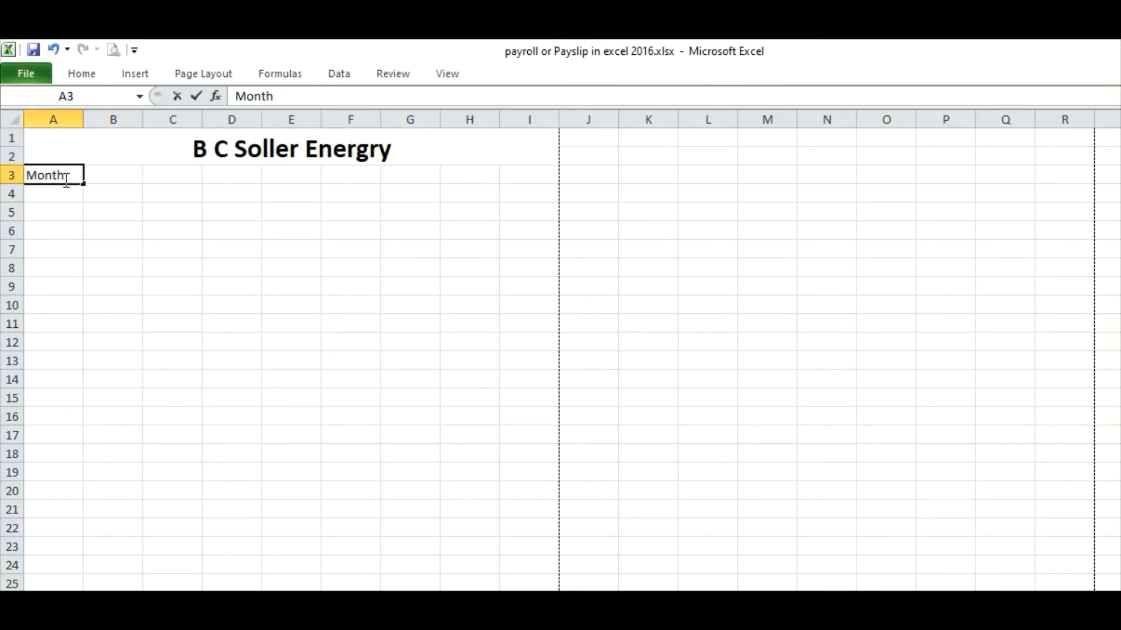
type("ly Salary S")
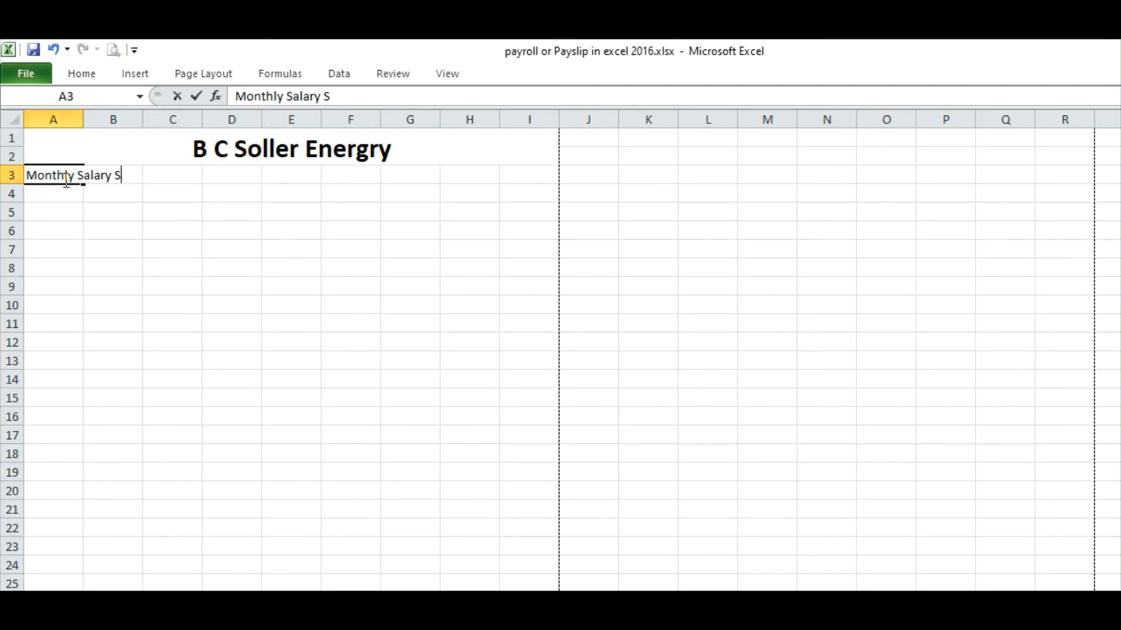
type("tatem")
key("BackSpace")
key("BackSpace")
type("men")
key("Return")
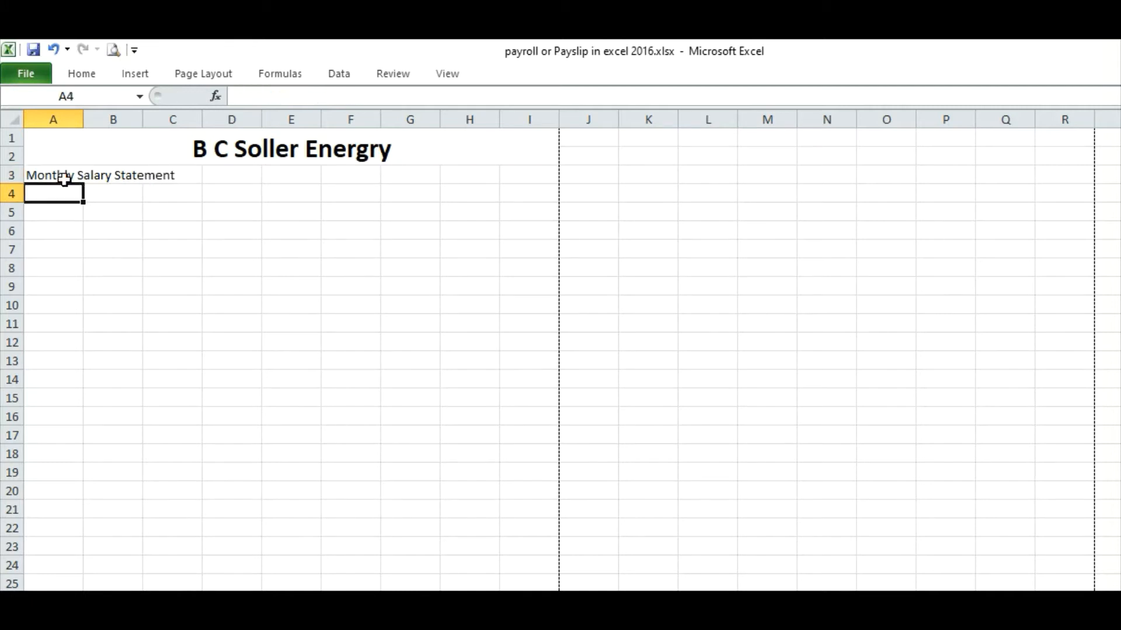
Step: Merge and center the Monthly Salary Statement subtitle across A3:I3
left_click_drag(47, 174, 518, 174)
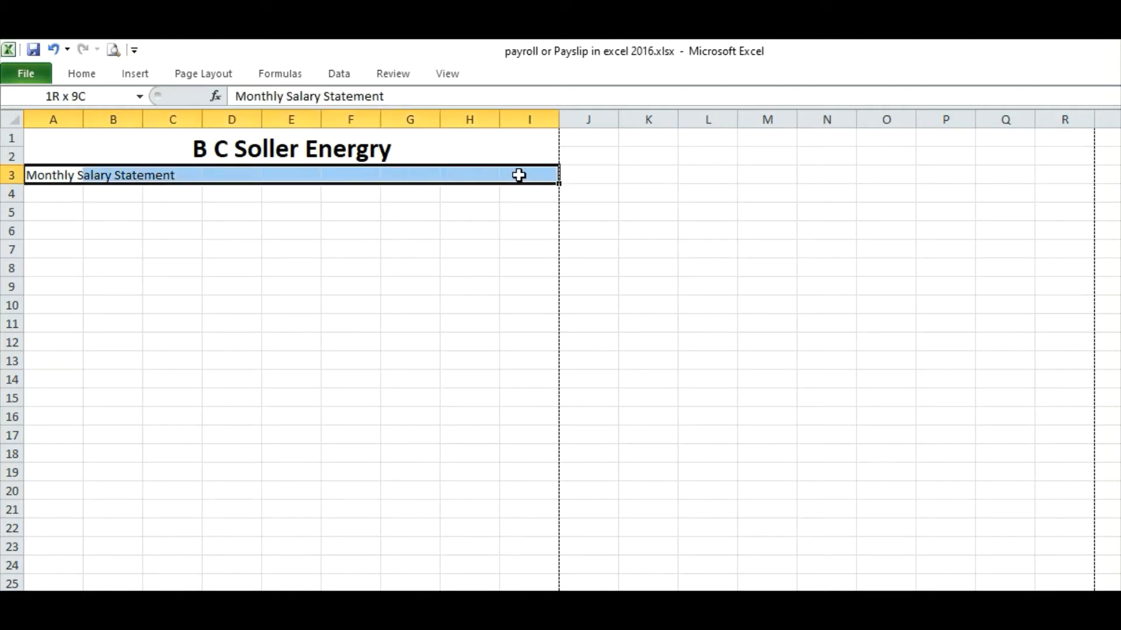
left_click(81, 73)
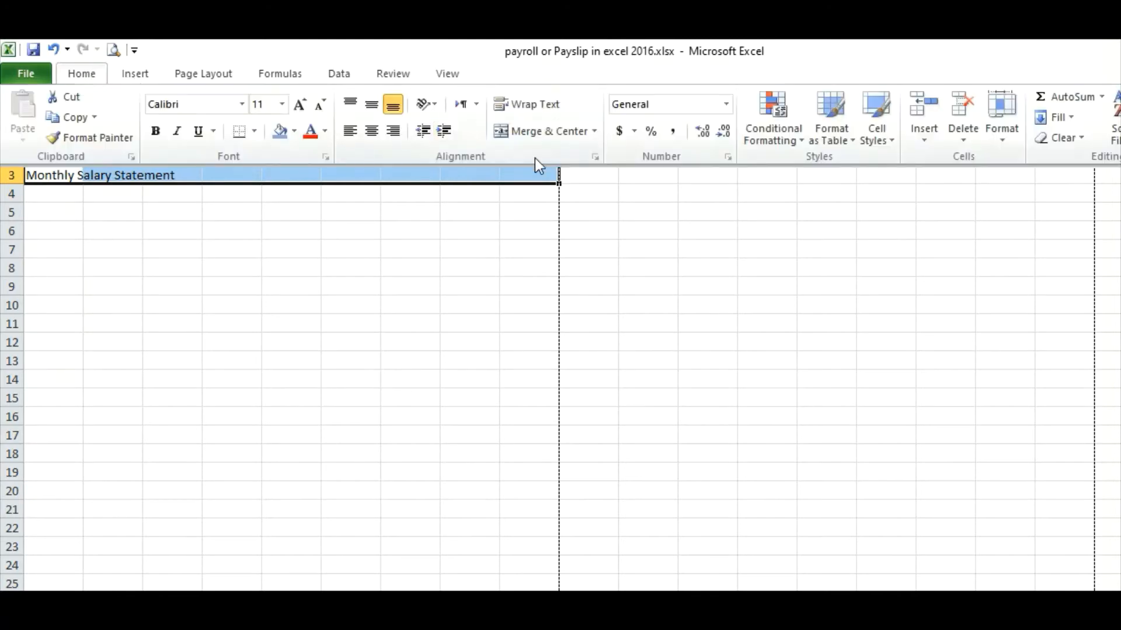
left_click(554, 134)
left_click(385, 303)
Step: Enter the label "Emp_Code" in A6
left_click(70, 229)
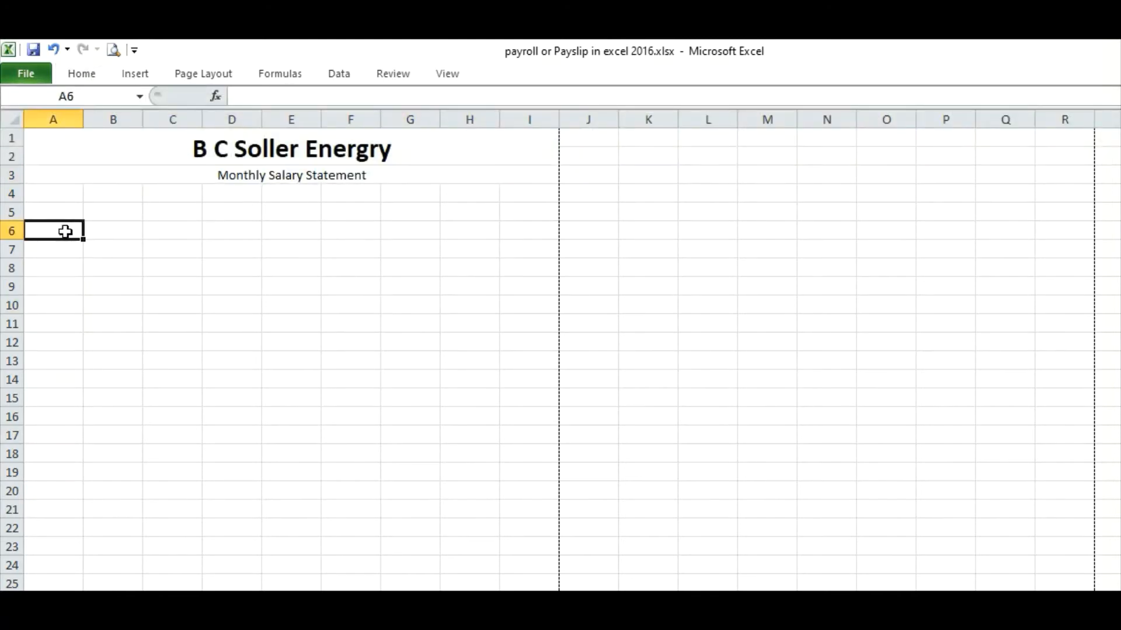
type("Emp")
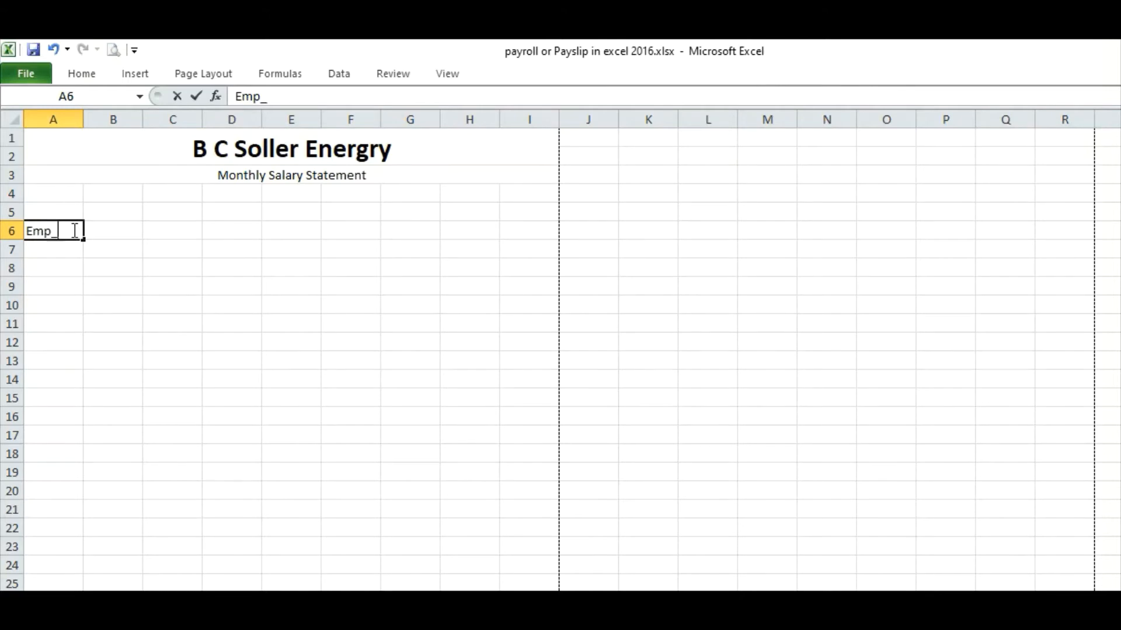
type("_Do")
key("BackSpace")
key("BackSpace")
type("Code")
key("Tab")
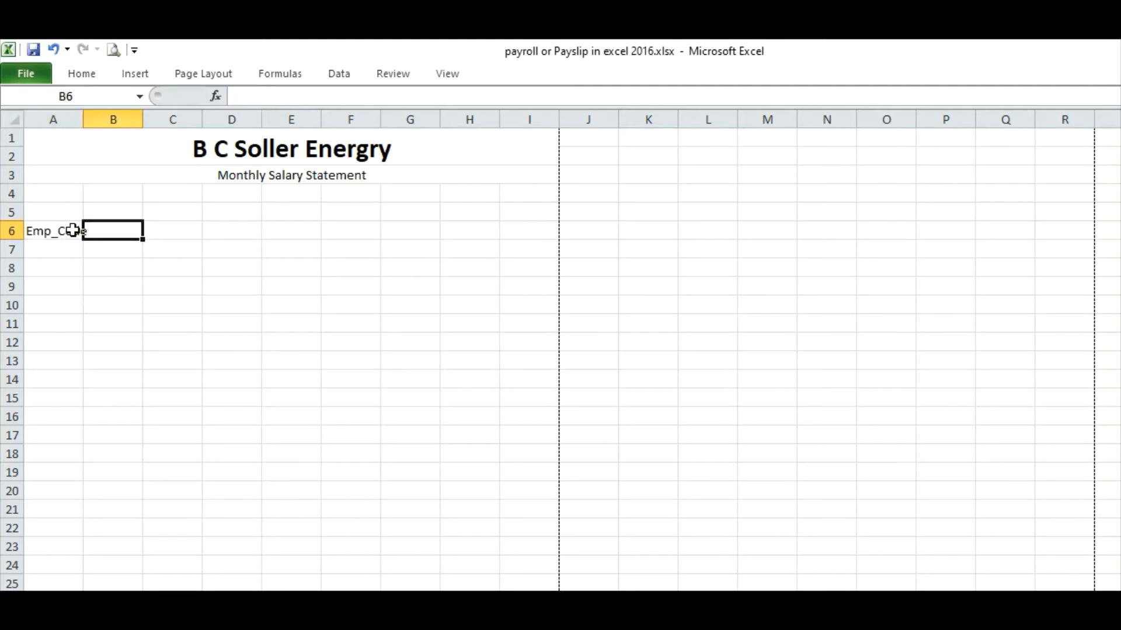
key("Return")
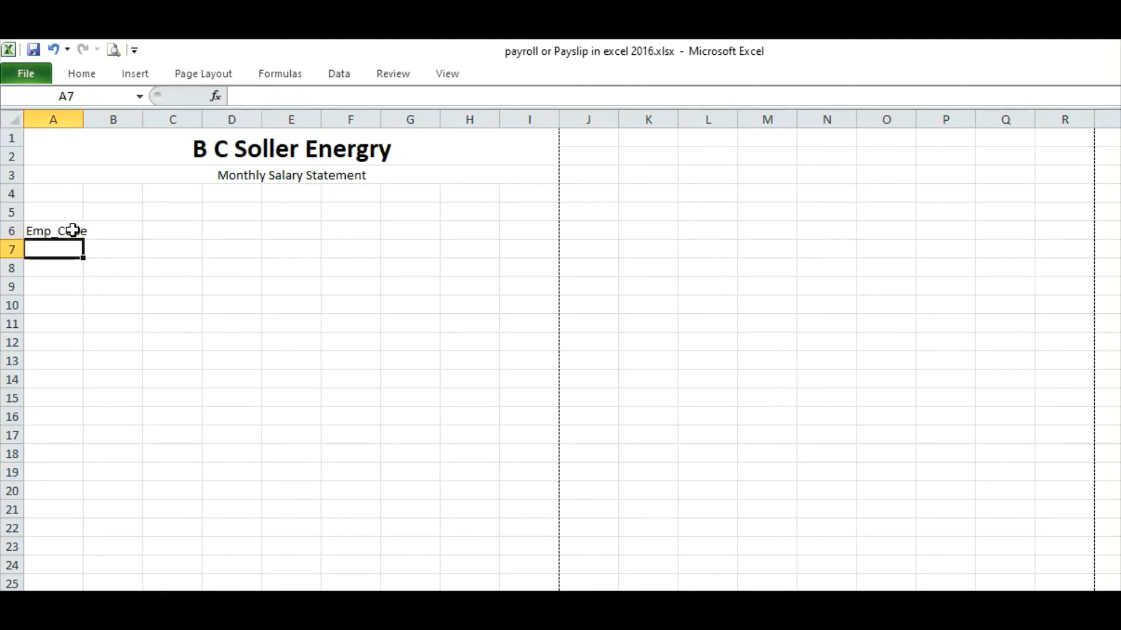
Step: Enter the labels "Emp_Name" in A7 and "Emp_Designation" in A8
type("Emp")
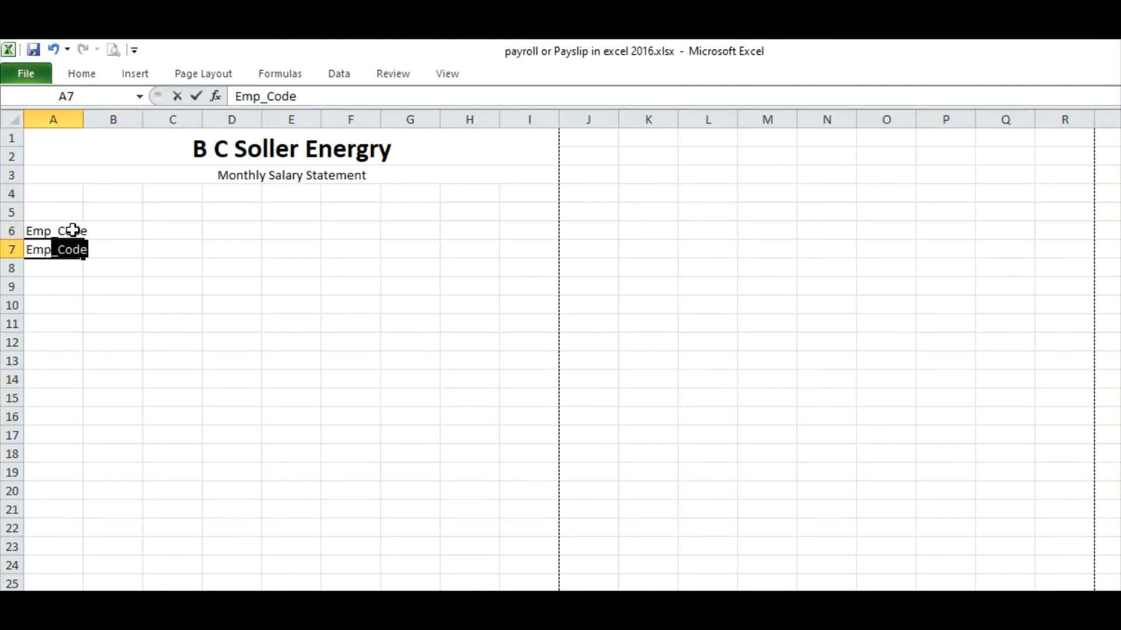
type("-")
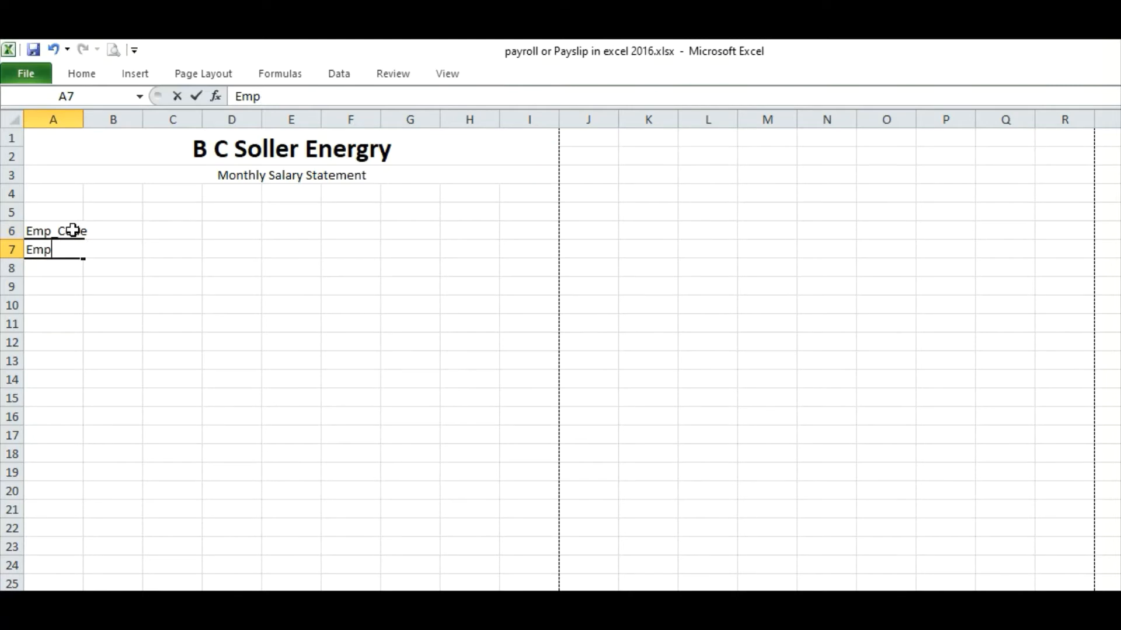
type("_Name")
key("Return")
type("Emp")
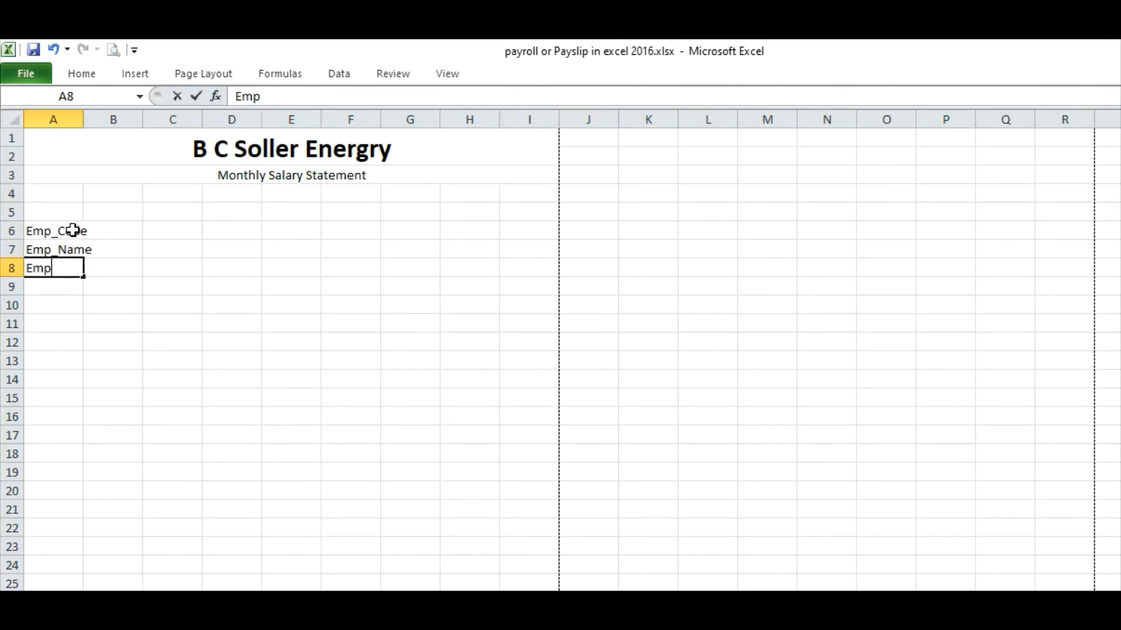
type("_Desig")
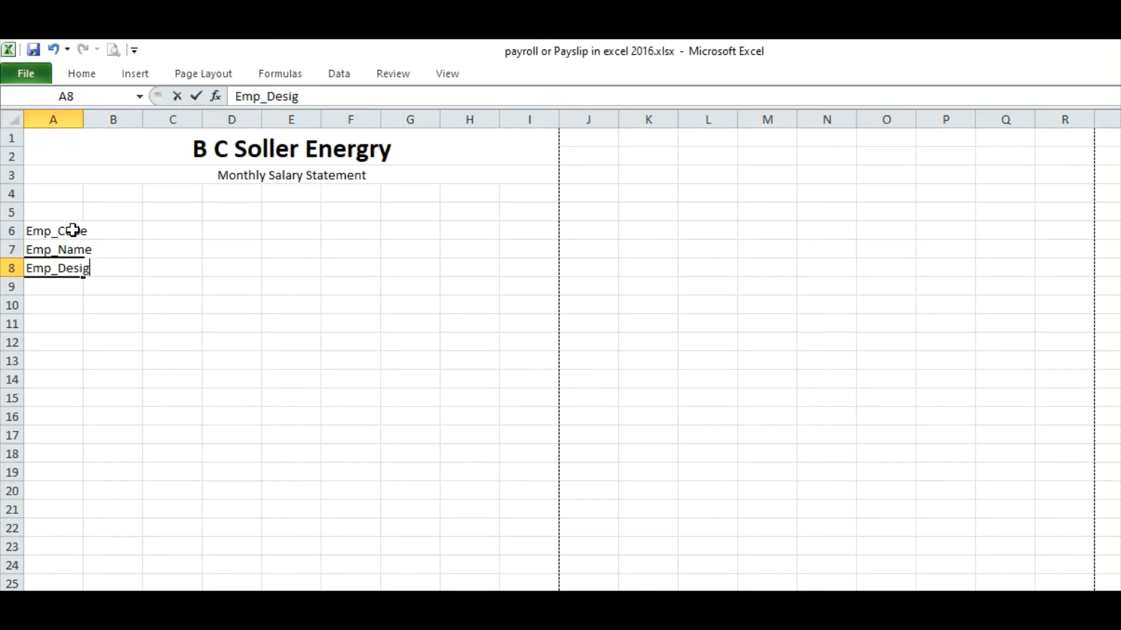
type("nation")
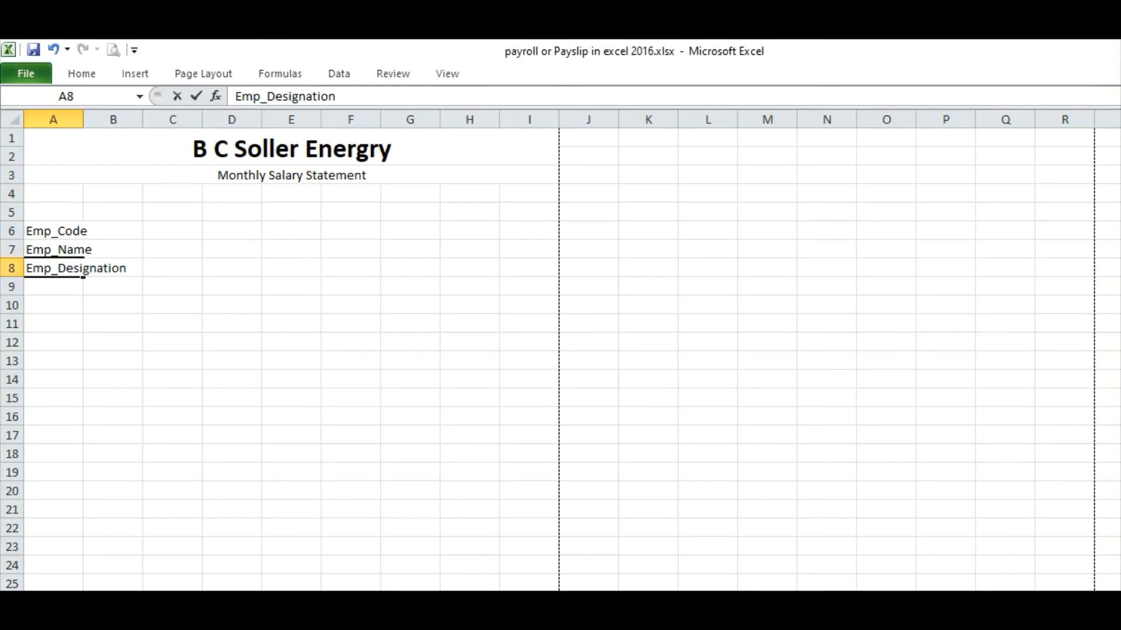
Step: Merge and center the Emp_Code label across A6:B6
left_click_drag(32, 230, 134, 230)
left_click(81, 75)
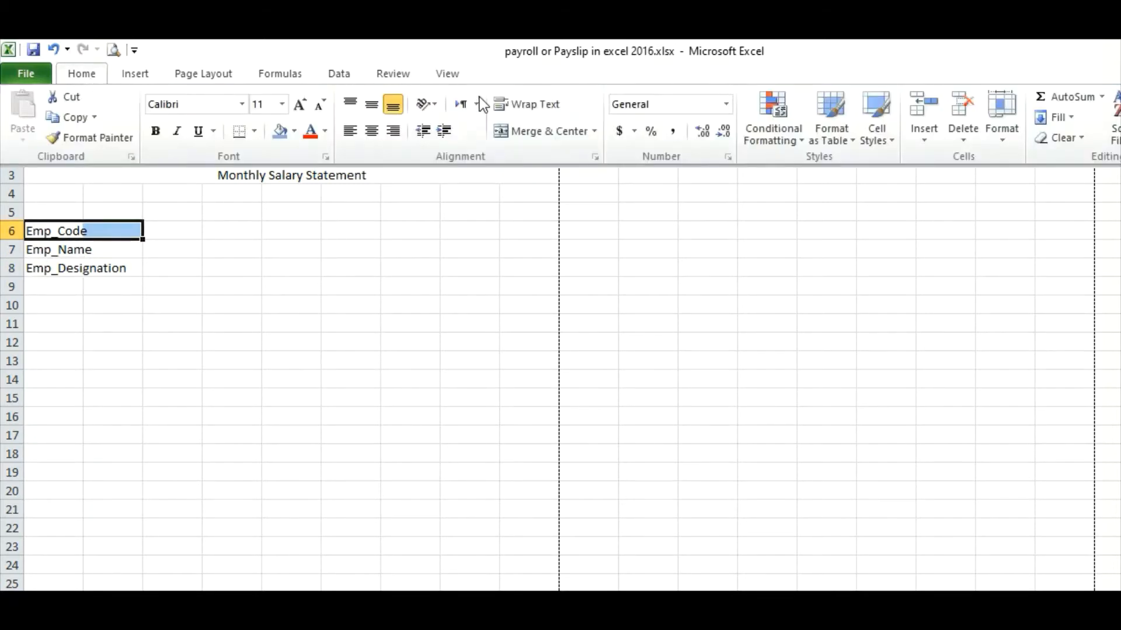
left_click(556, 133)
left_click(291, 304)
Step: Merge each label row in A6:B8 across its two columns
left_click_drag(59, 230, 102, 270)
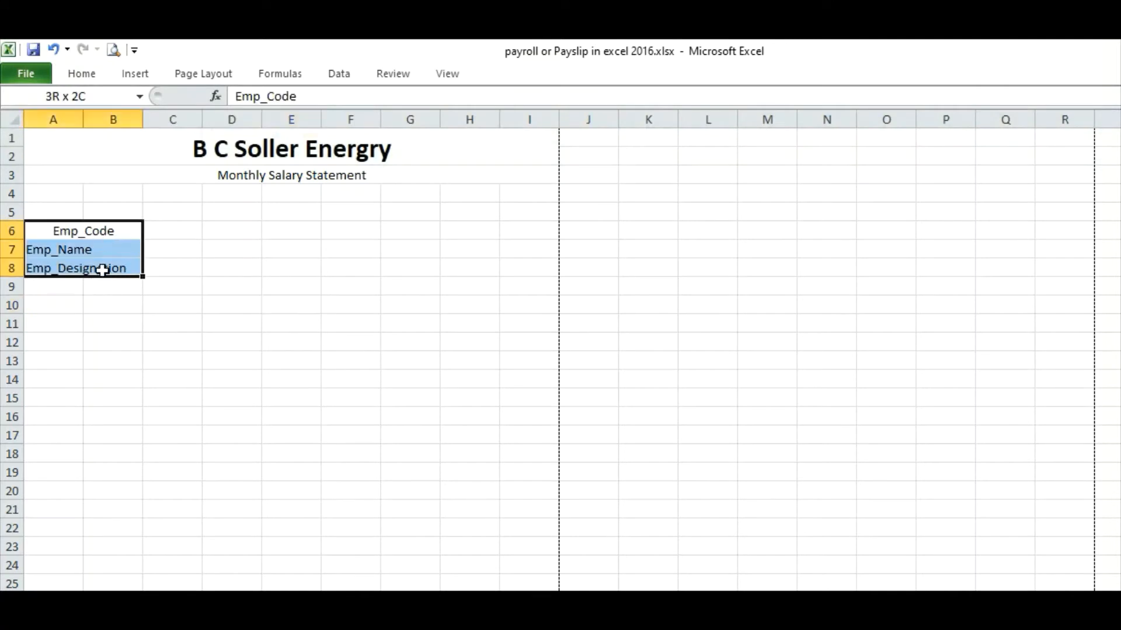
left_click(81, 75)
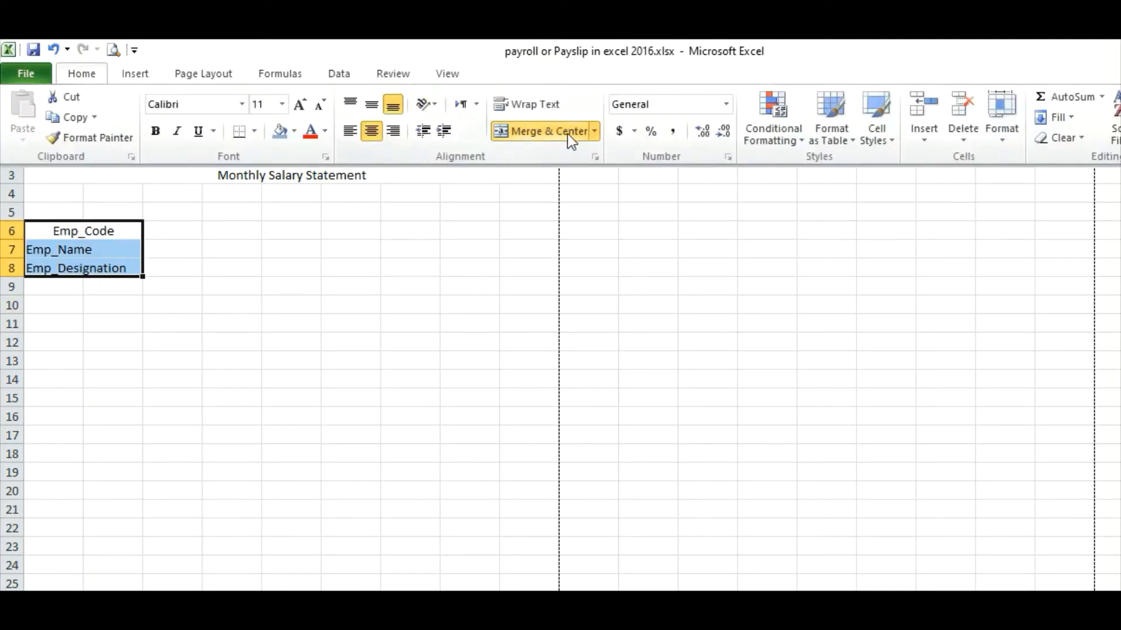
left_click(594, 131)
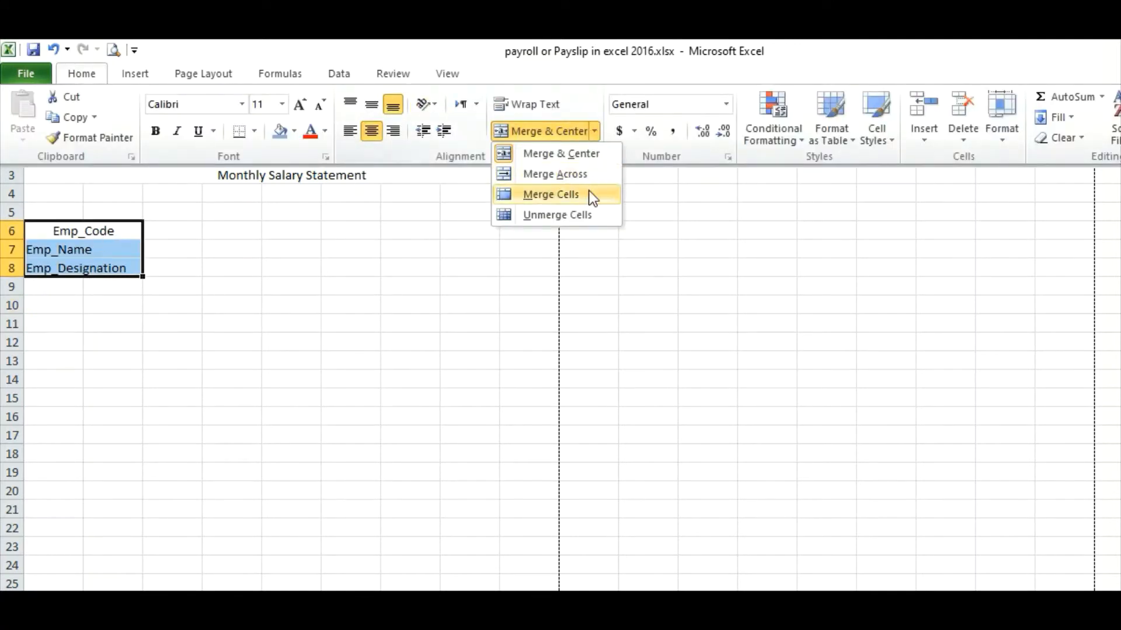
left_click(555, 174)
left_click(146, 285)
Step: Right-align and bold the employee labels in A6:B8
left_click_drag(75, 237, 83, 268)
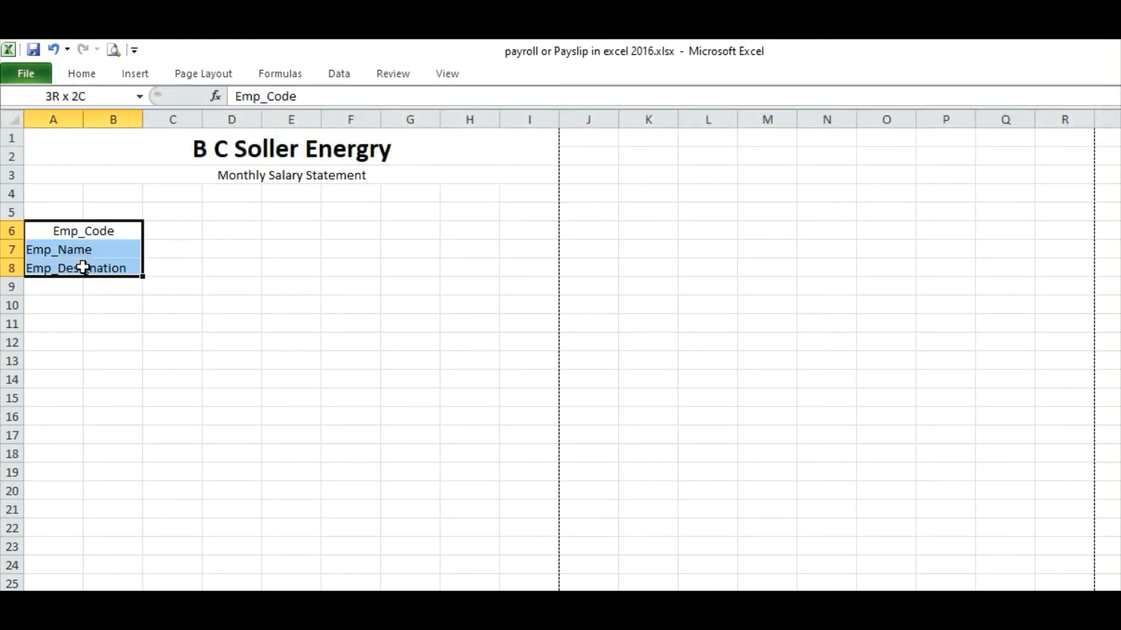
left_click(81, 74)
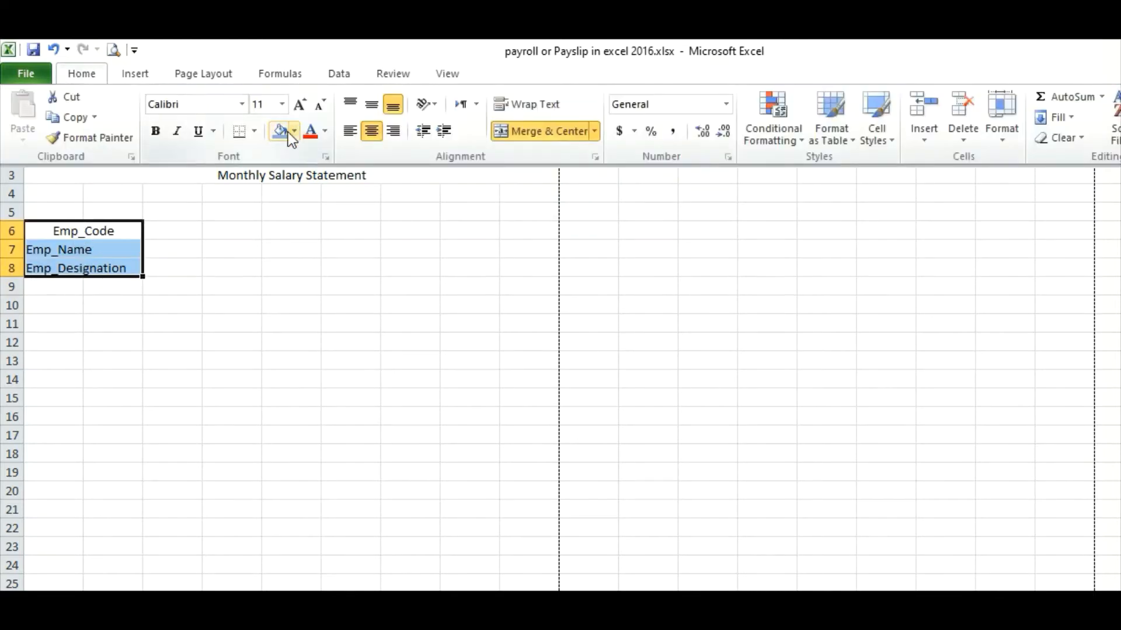
left_click(393, 131)
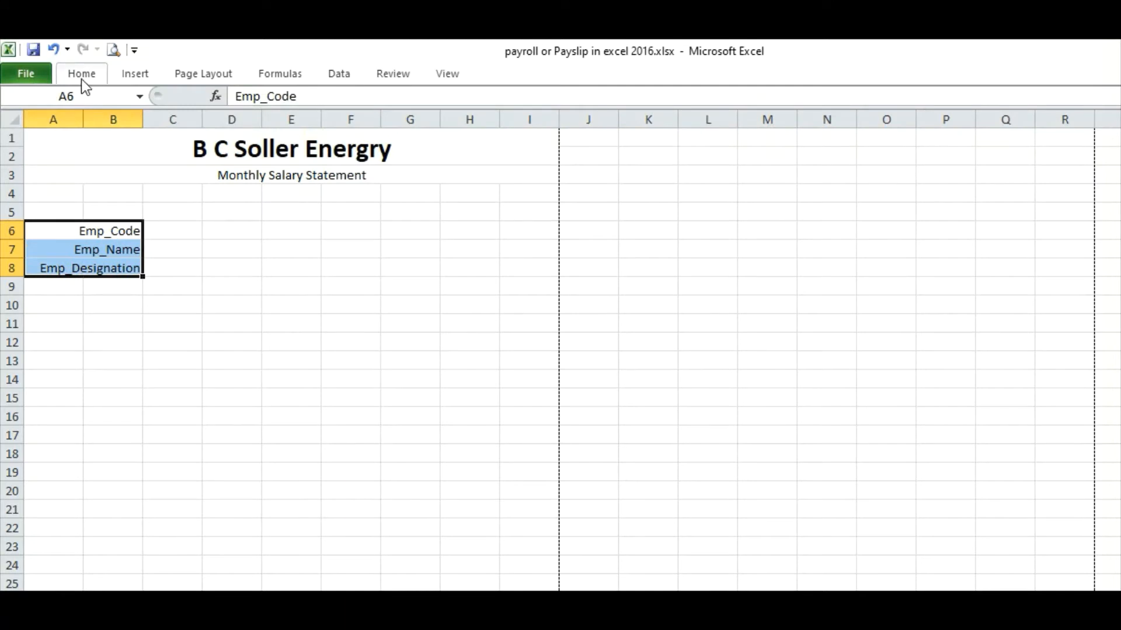
key("ctrl+b")
Step: Merge and center C6:E6 as the field beside the Emp_Code label
left_click(170, 229)
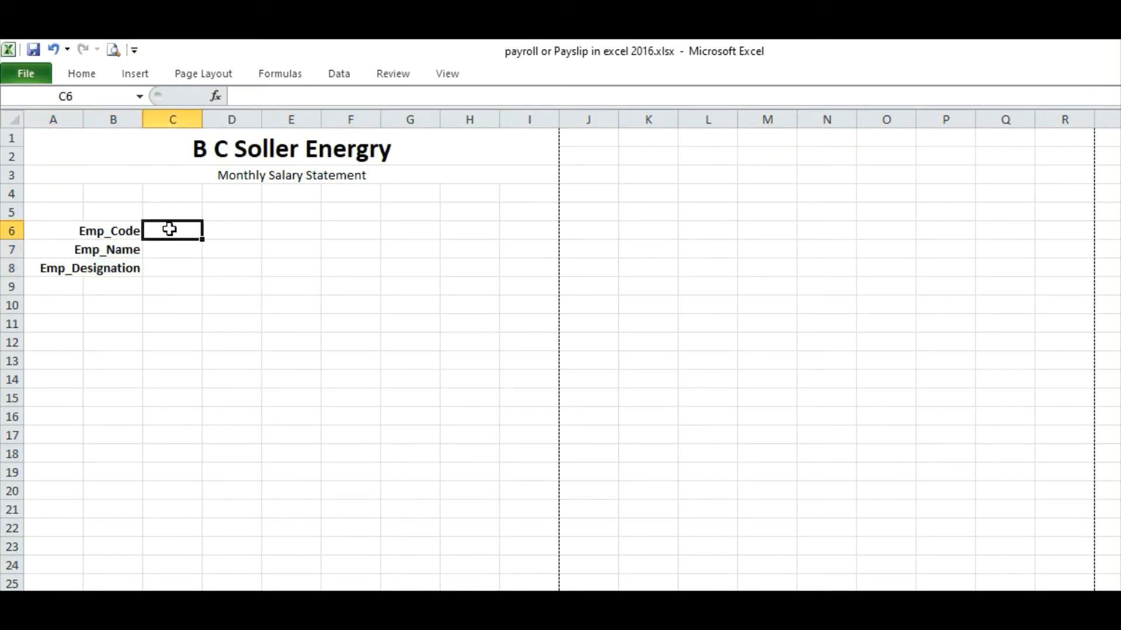
left_click_drag(169, 229, 296, 231)
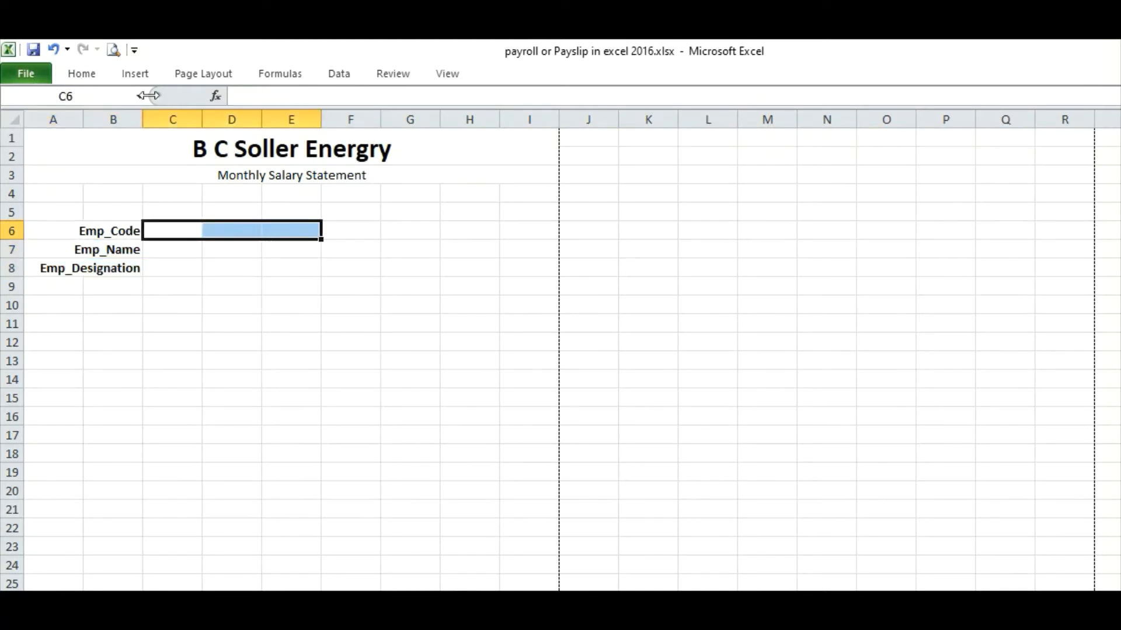
left_click(79, 74)
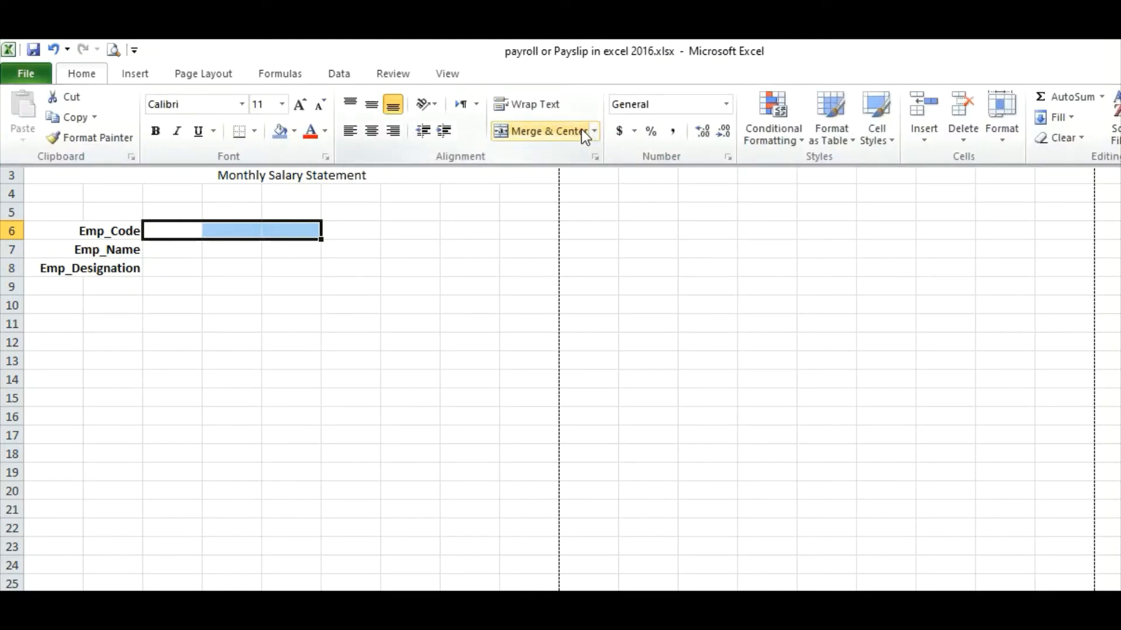
left_click(538, 131)
Step: Add a bottom border to the merged Emp_Code field C6:E6
mouse_move(181, 229)
left_mouse_down()
mouse_move(187, 247)
mouse_move(187, 233)
left_mouse_up()
left_click(95, 75)
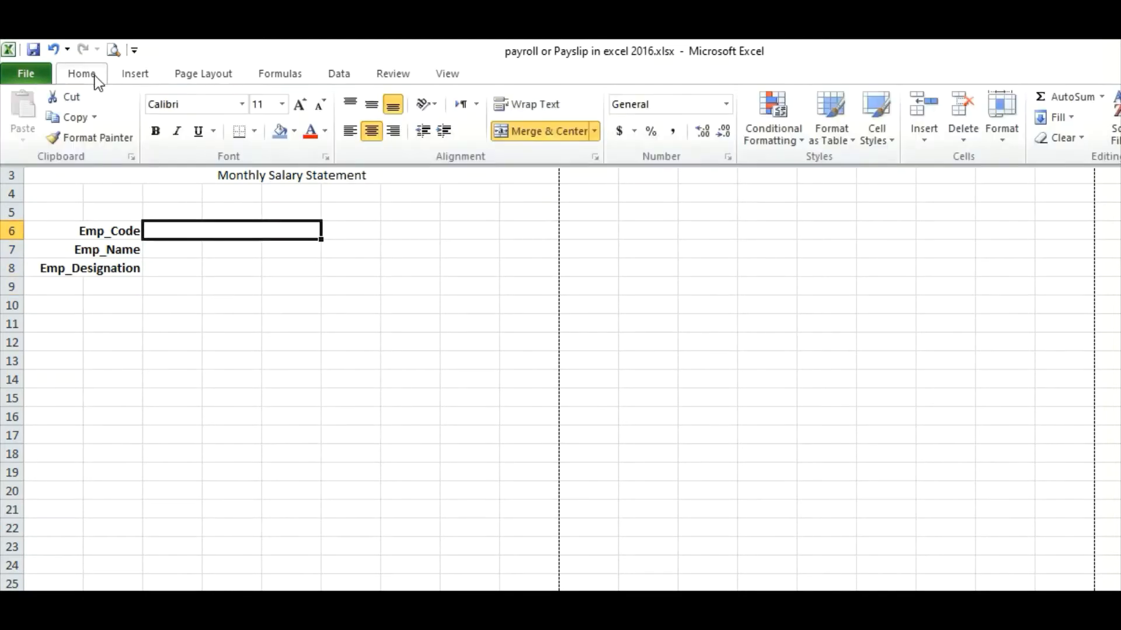
left_click(253, 131)
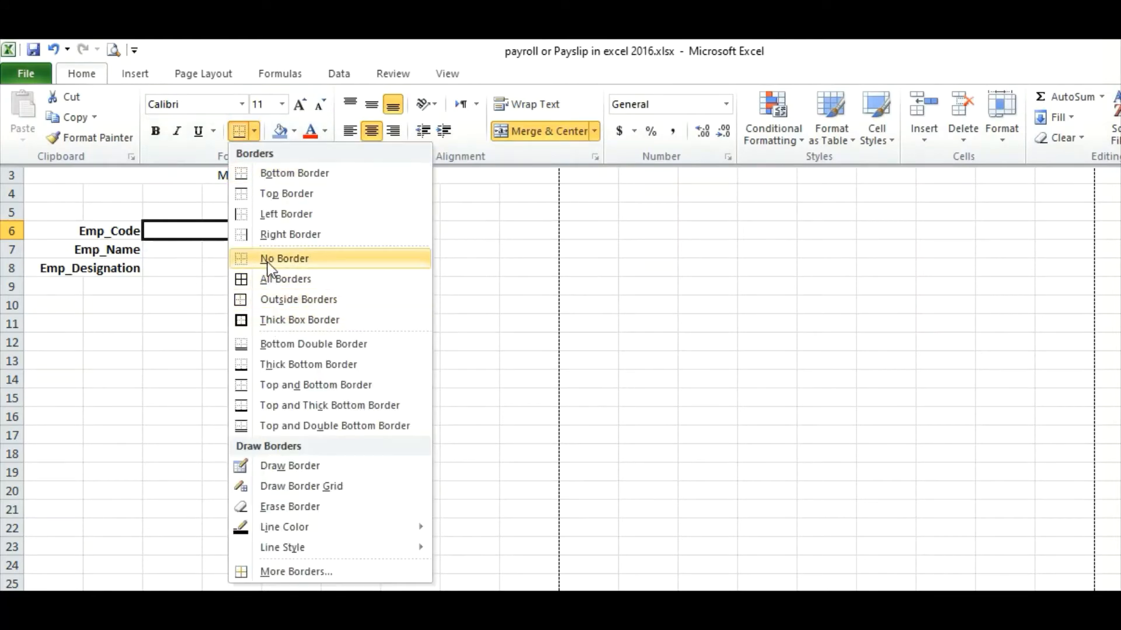
left_click(266, 173)
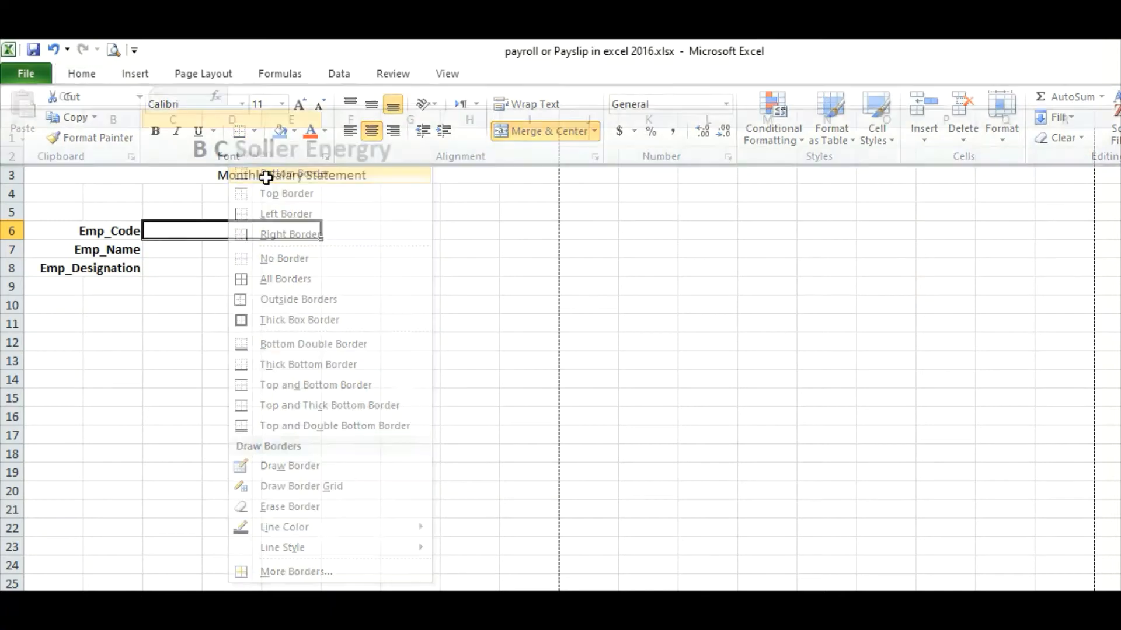
left_click(250, 266)
Step: Change the border line color to gray and redraw the bottom border of C6:E6, undoing any stray border lines
left_click(217, 233)
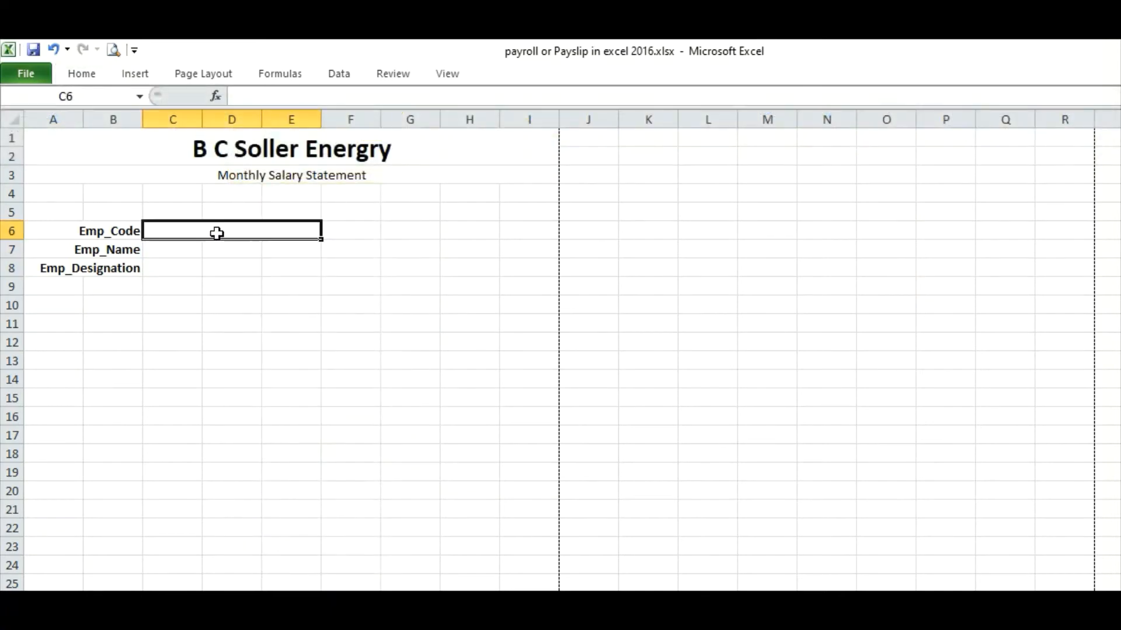
left_click(104, 76)
left_click(254, 135)
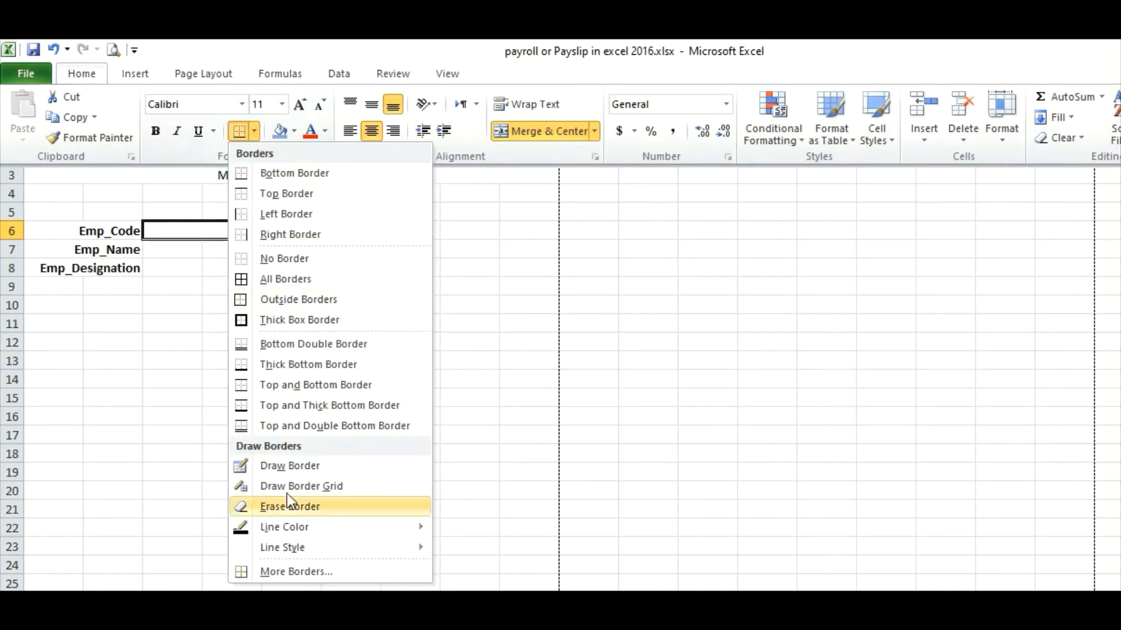
mouse_move(286, 531)
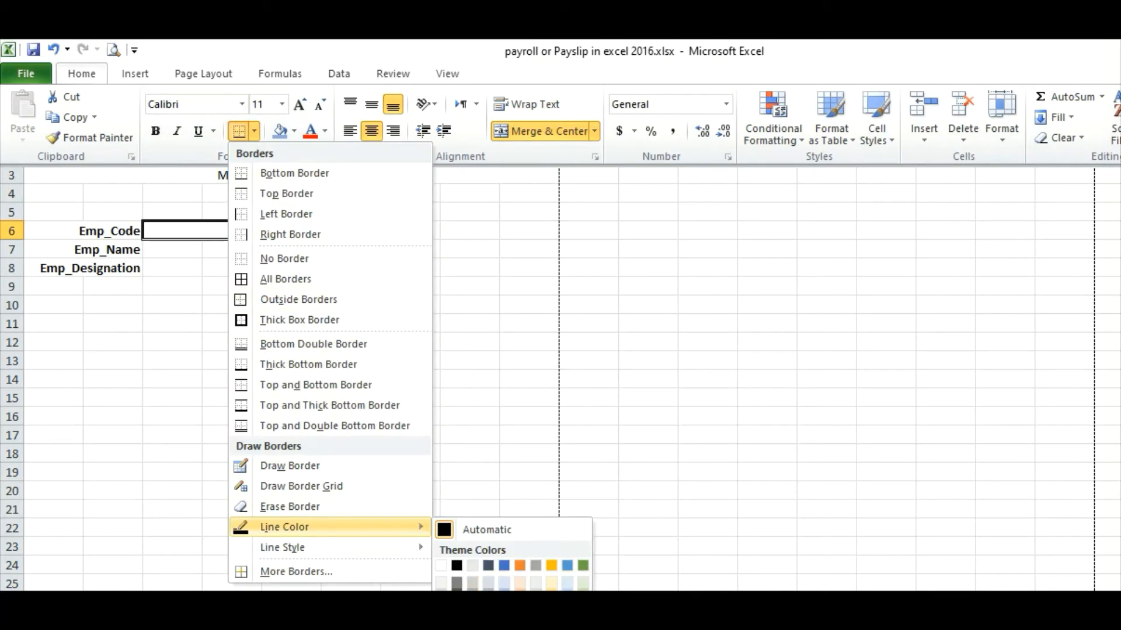
left_click(352, 336)
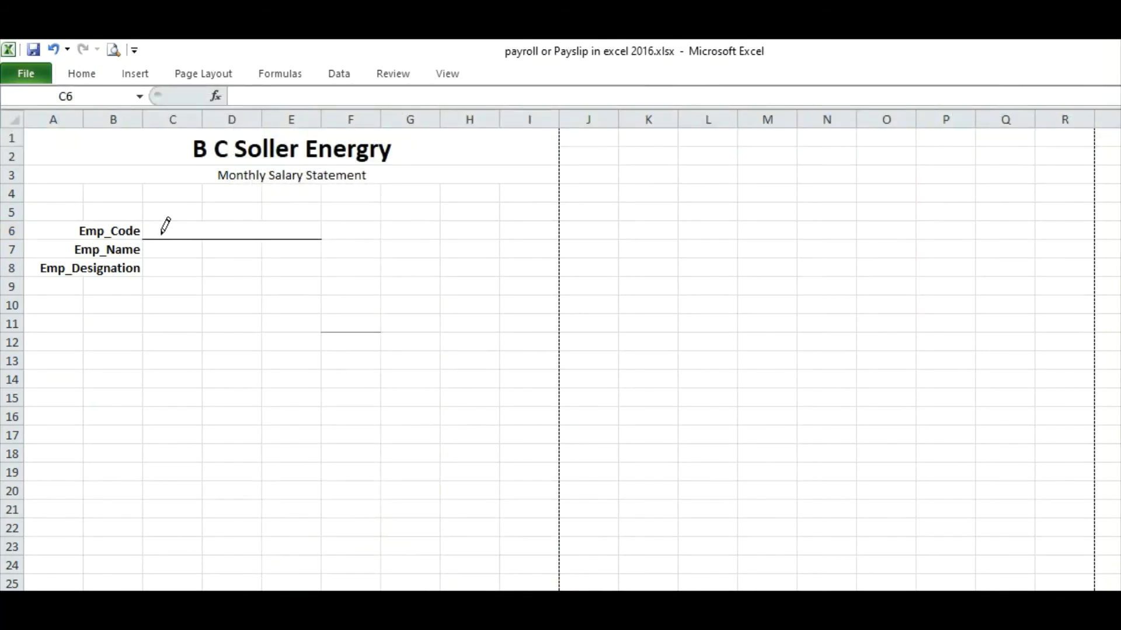
key("ctrl+z")
left_click_drag(169, 230, 334, 234)
key("ctrl+z")
left_click_drag(181, 231, 306, 232)
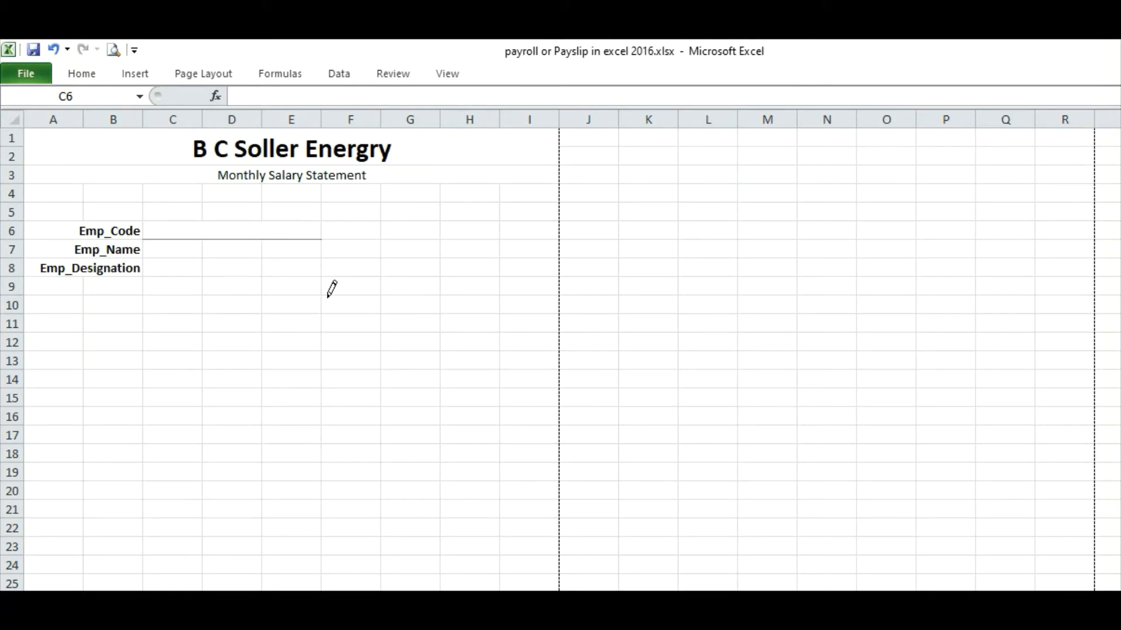
left_click(312, 291)
key("Escape")
left_click(338, 330)
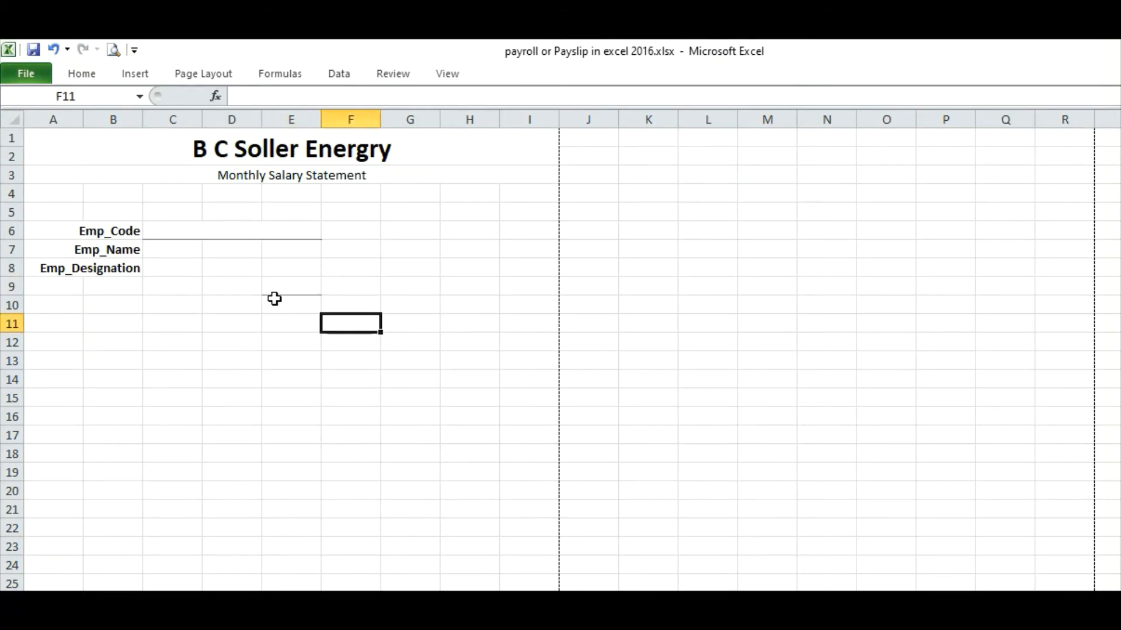
key("ctrl+z")
Step: Merge each row of C6:E8 across to form the three employee fields
left_click_drag(169, 238, 292, 268)
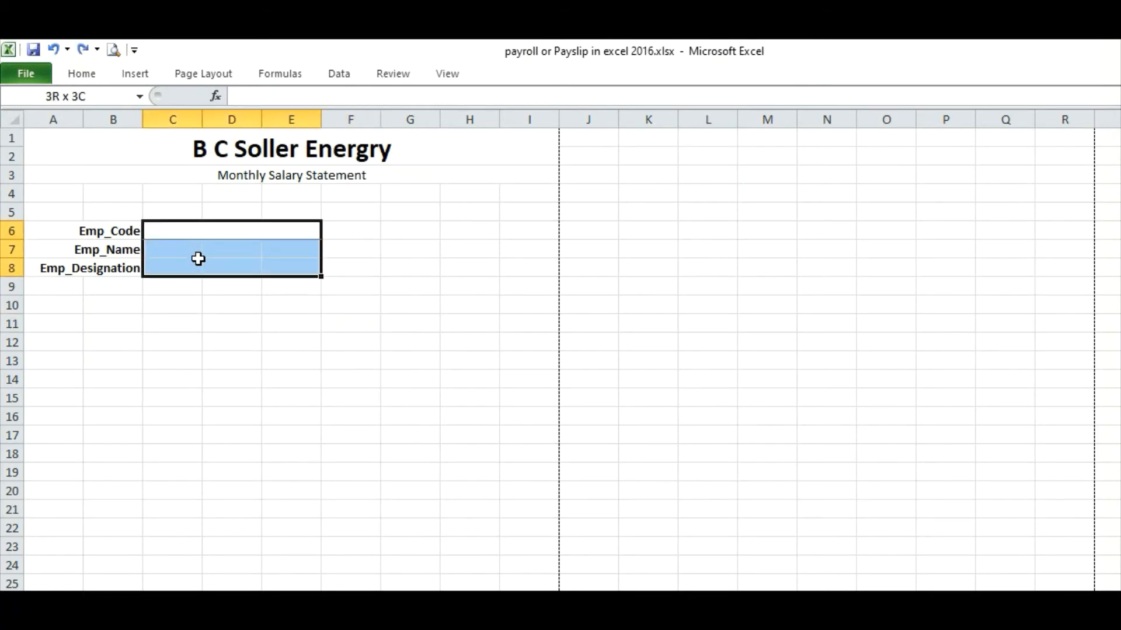
left_click(106, 75)
left_click(597, 131)
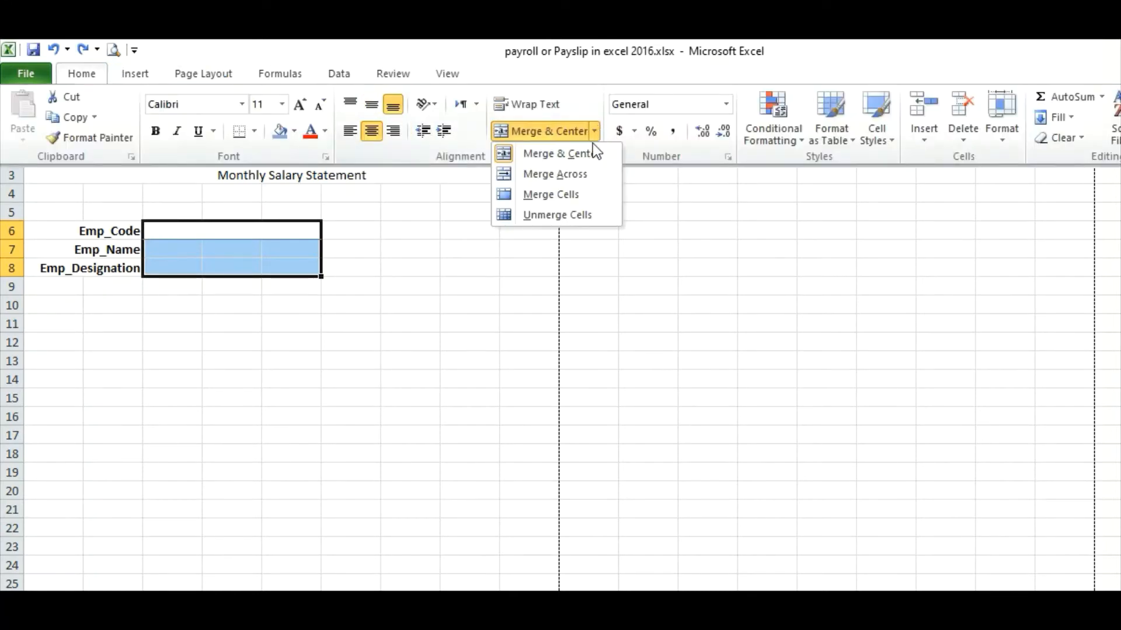
left_click(579, 169)
left_click(268, 298)
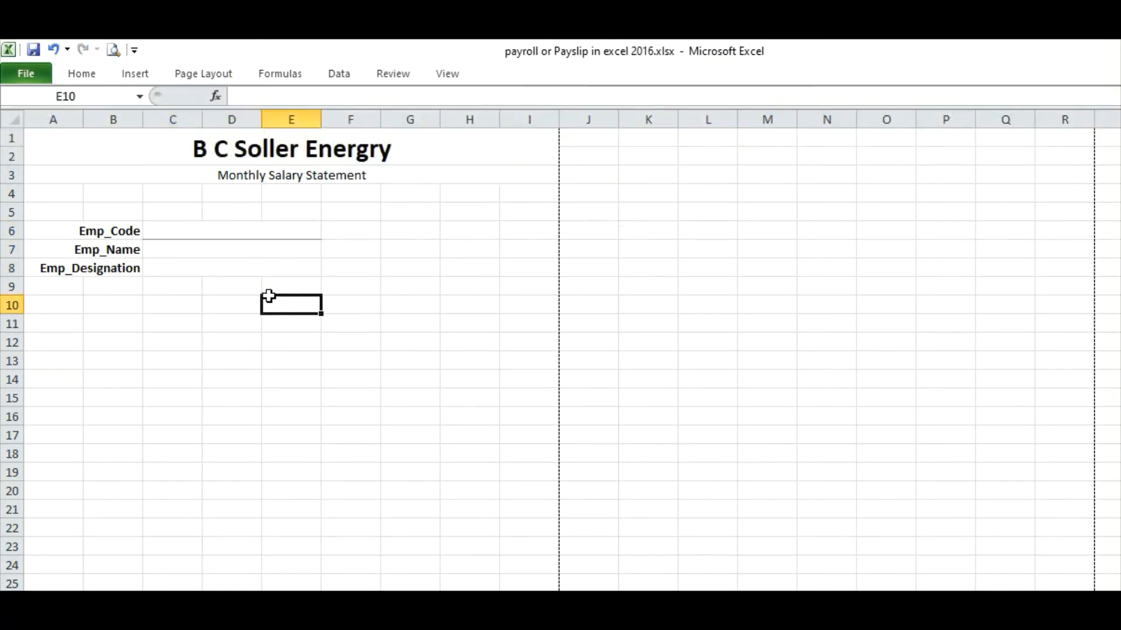
Step: Add a gray bottom border to the Emp_Name field C7:E7
left_click(200, 228)
left_click(197, 255)
left_click(201, 286)
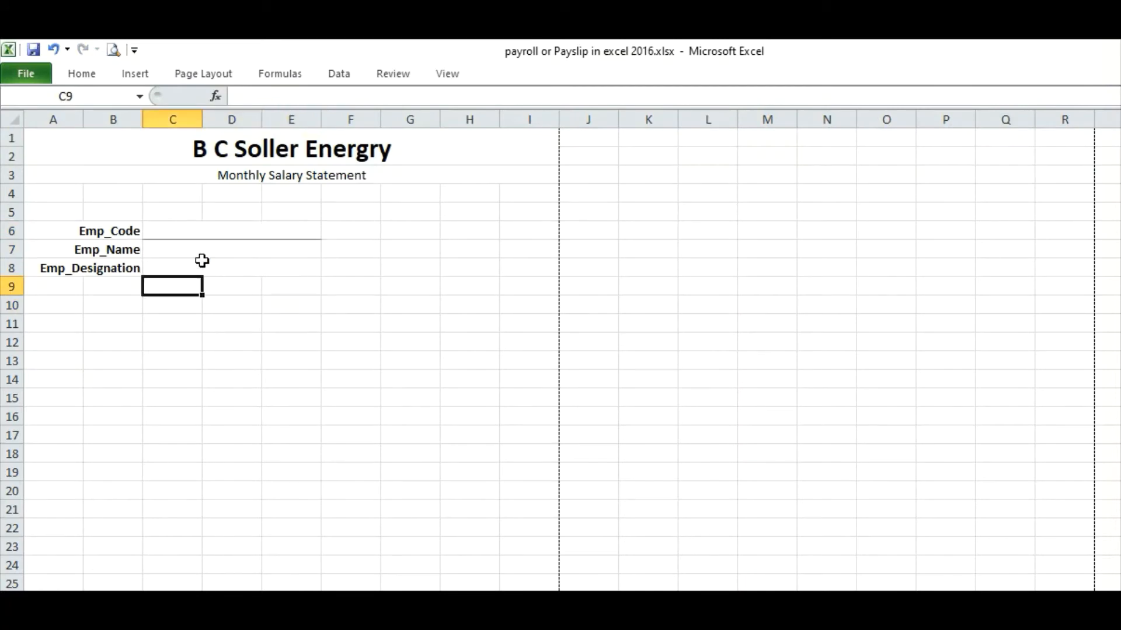
left_click(200, 233)
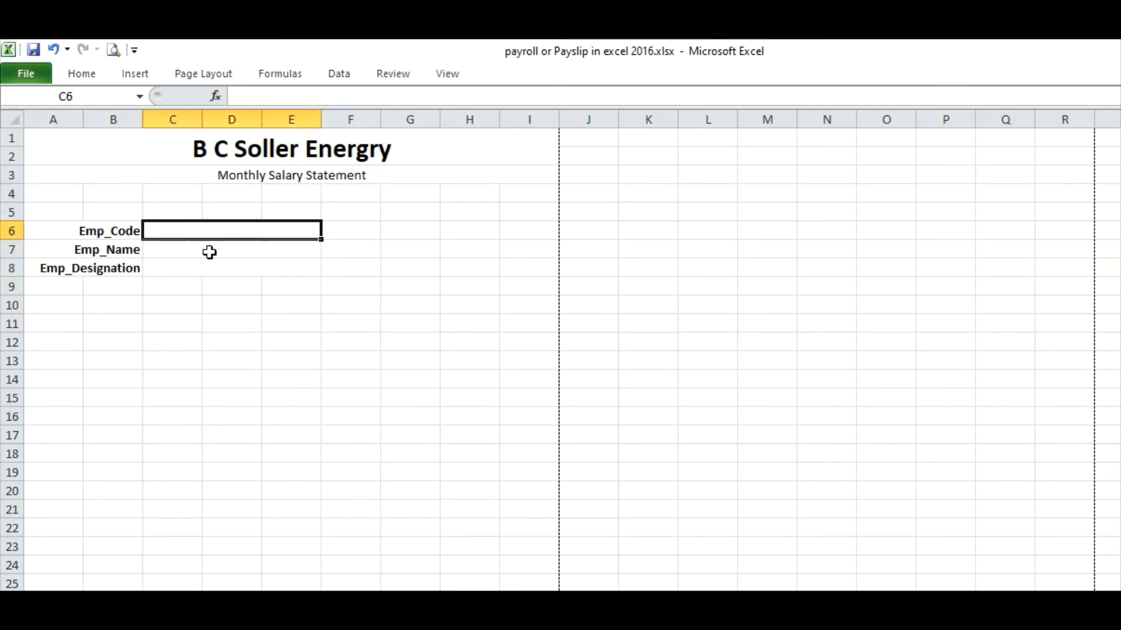
left_click(105, 74)
left_click(216, 260)
left_click(210, 260)
left_click(209, 251)
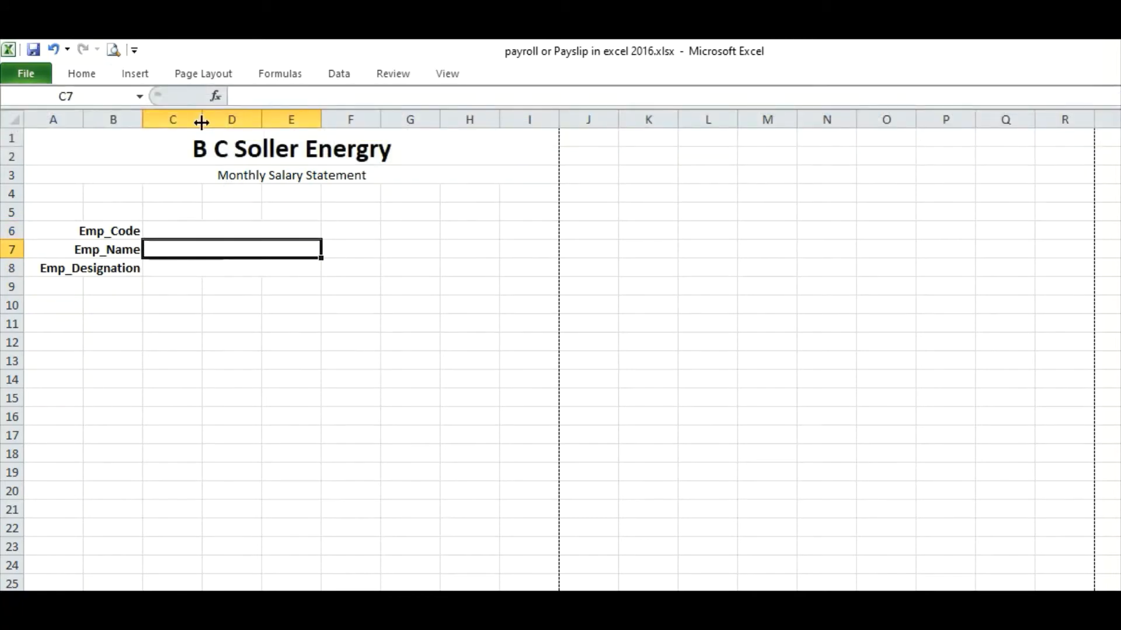
left_click(82, 74)
left_click(195, 258)
Step: Add a gray bottom border to the Emp_Designation field C8:E8
left_click(196, 268)
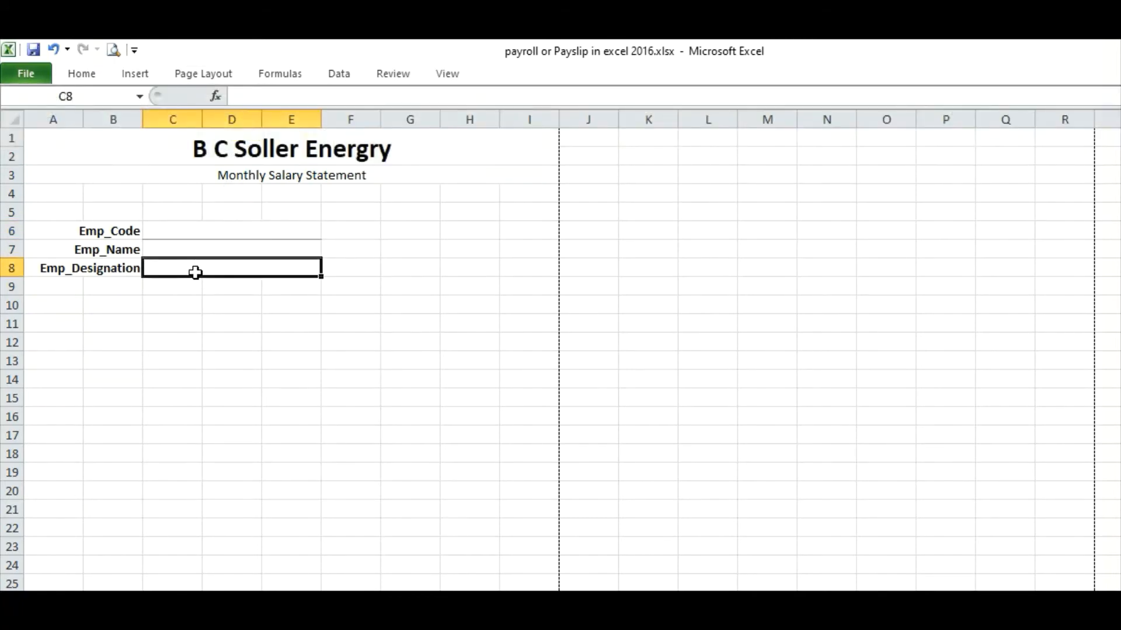
left_click(92, 75)
left_click(240, 129)
left_click(412, 339)
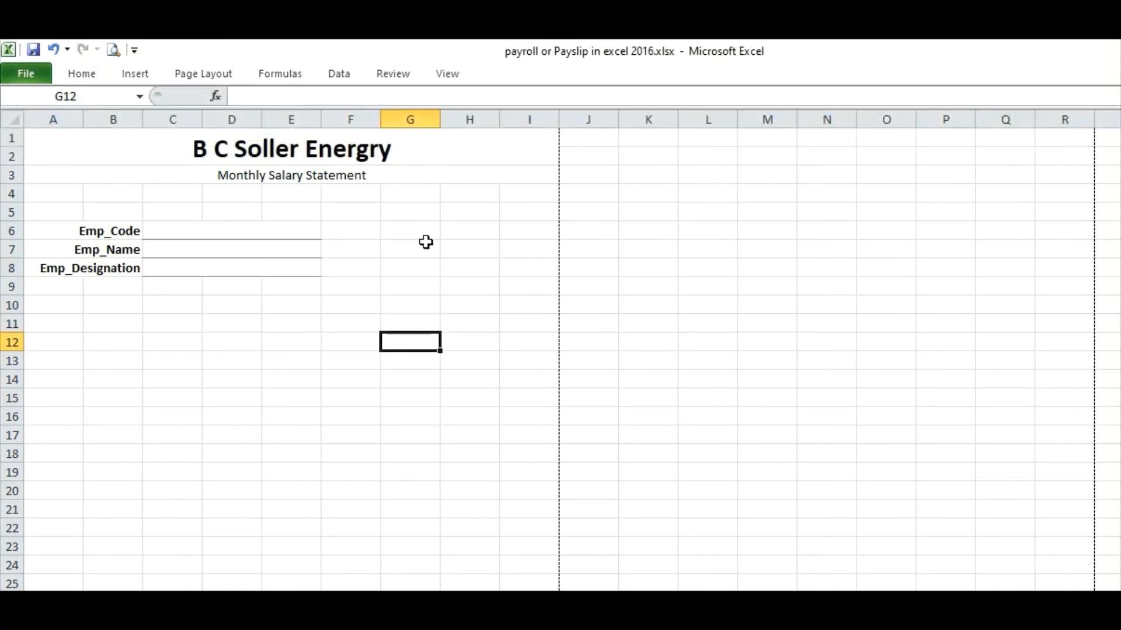
Step: Enter the label "Date:" in G6
left_click(411, 232)
type("Date:")
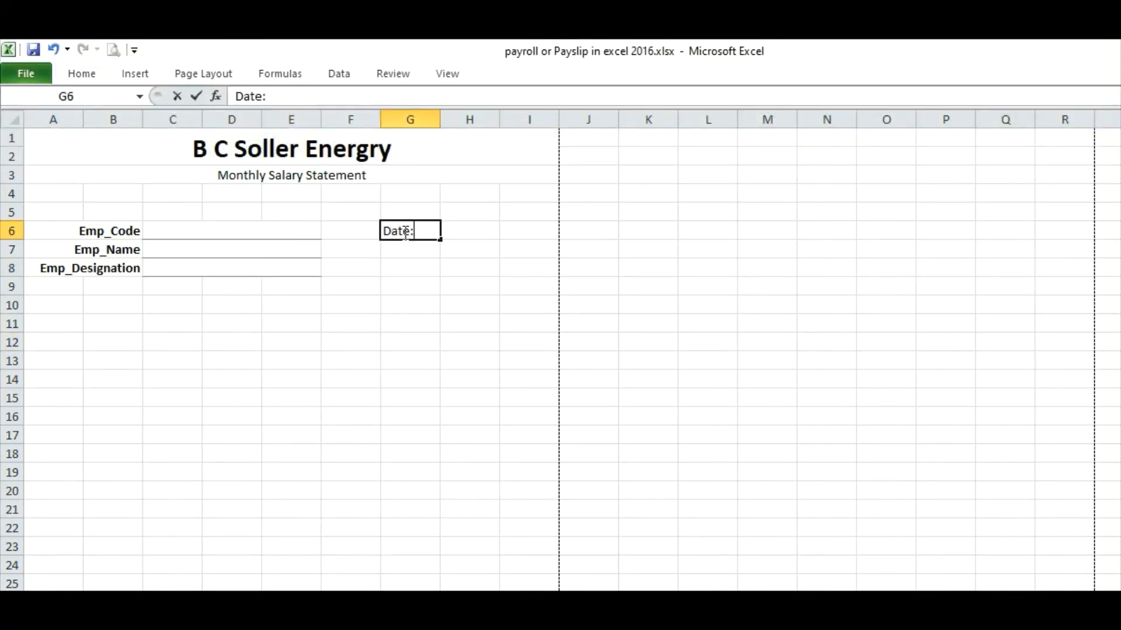
left_click(448, 309)
Step: Merge and center H6:I6 as the field beside the Date label
left_click_drag(466, 231, 527, 230)
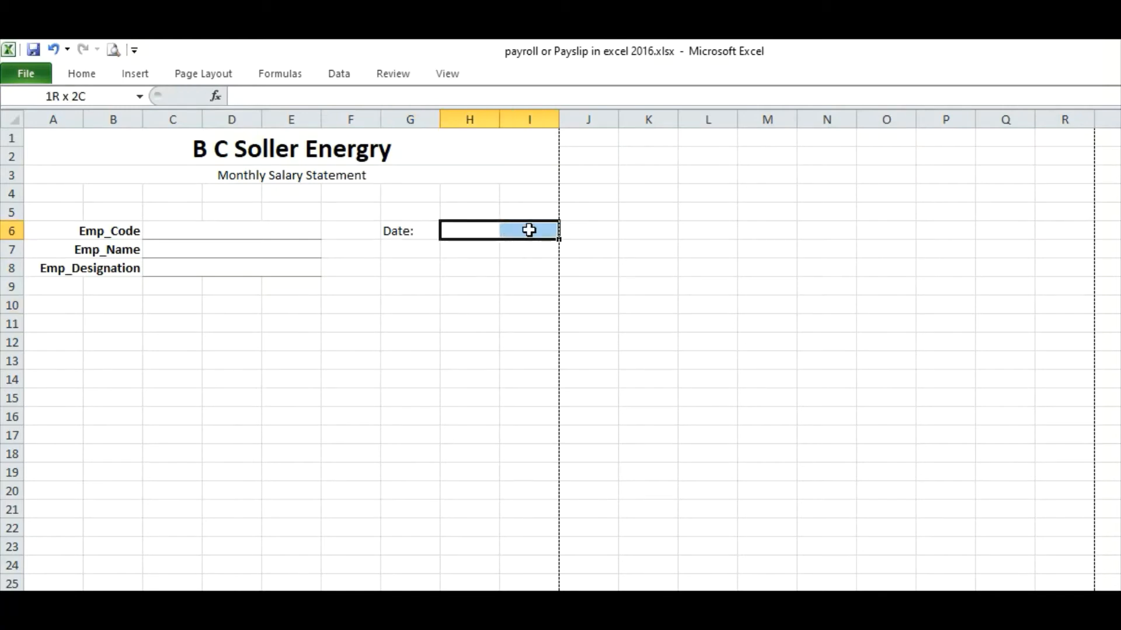
left_click(92, 74)
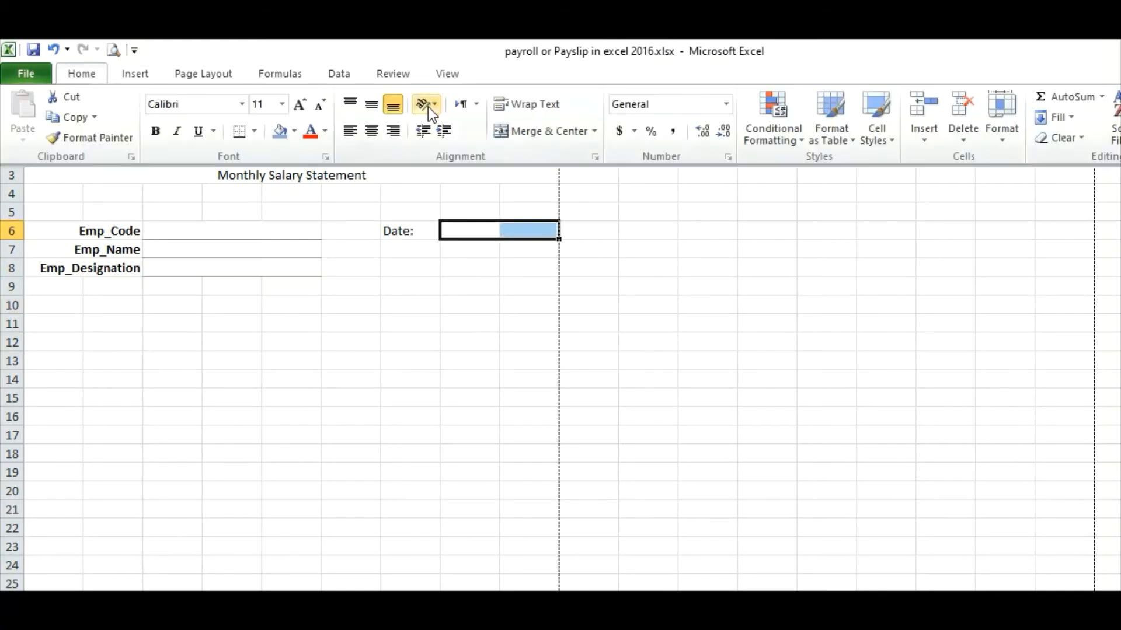
left_click(547, 124)
left_click(410, 305)
Step: Bold and right-align the Date label in G6
left_click(401, 230)
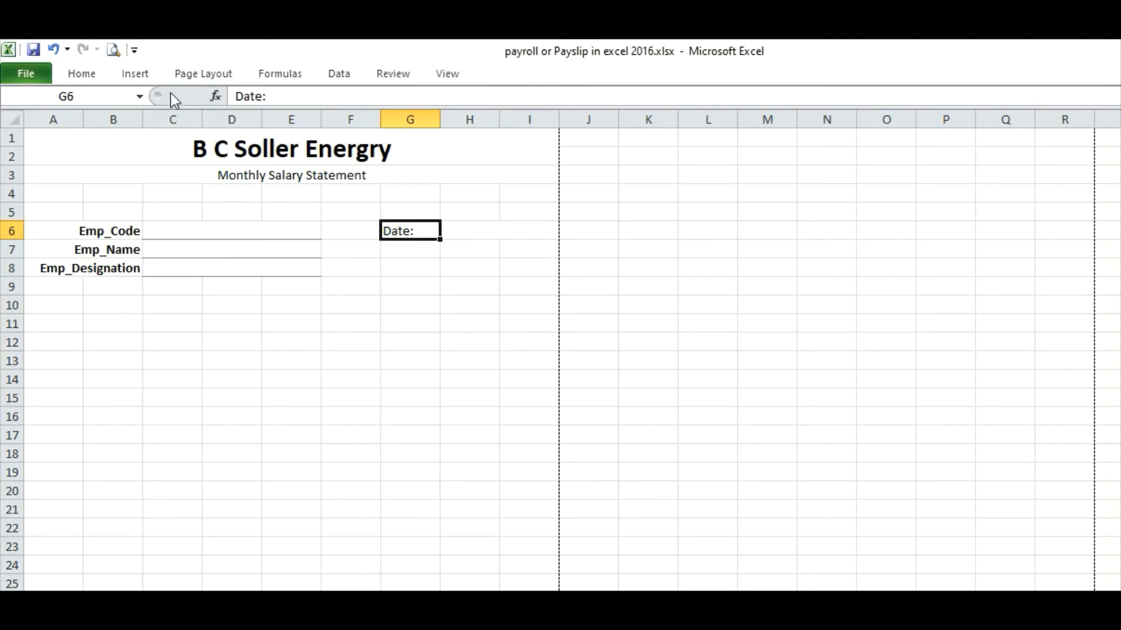
left_click(66, 79)
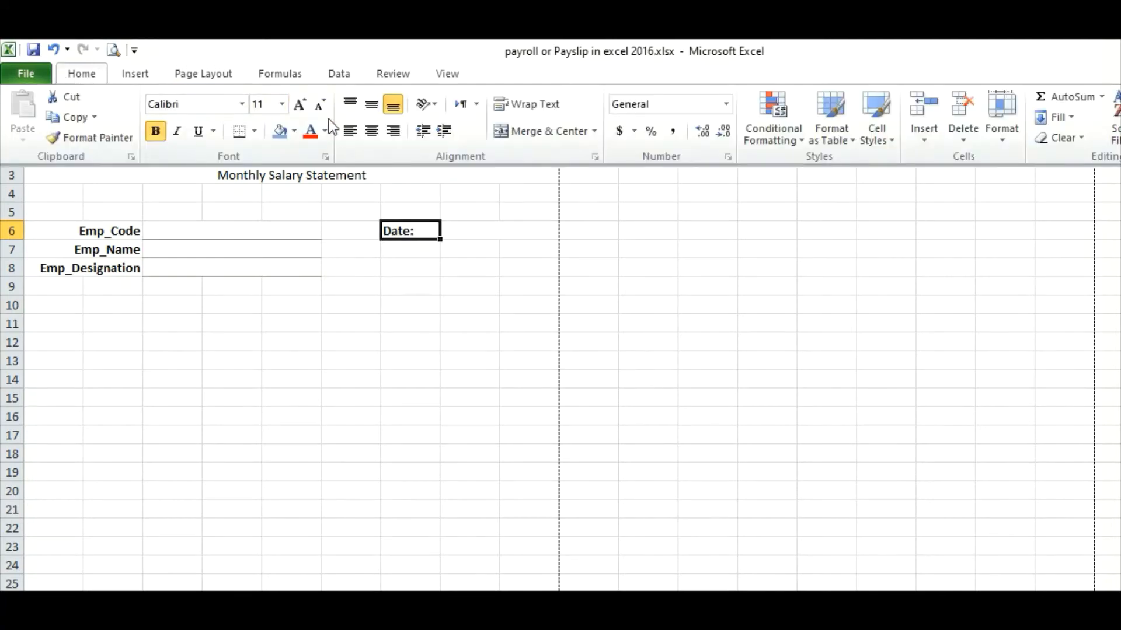
left_click(399, 127)
left_click(414, 308)
Step: Enter the table heading "Wages Type" in A10
left_click_drag(65, 307, 511, 302)
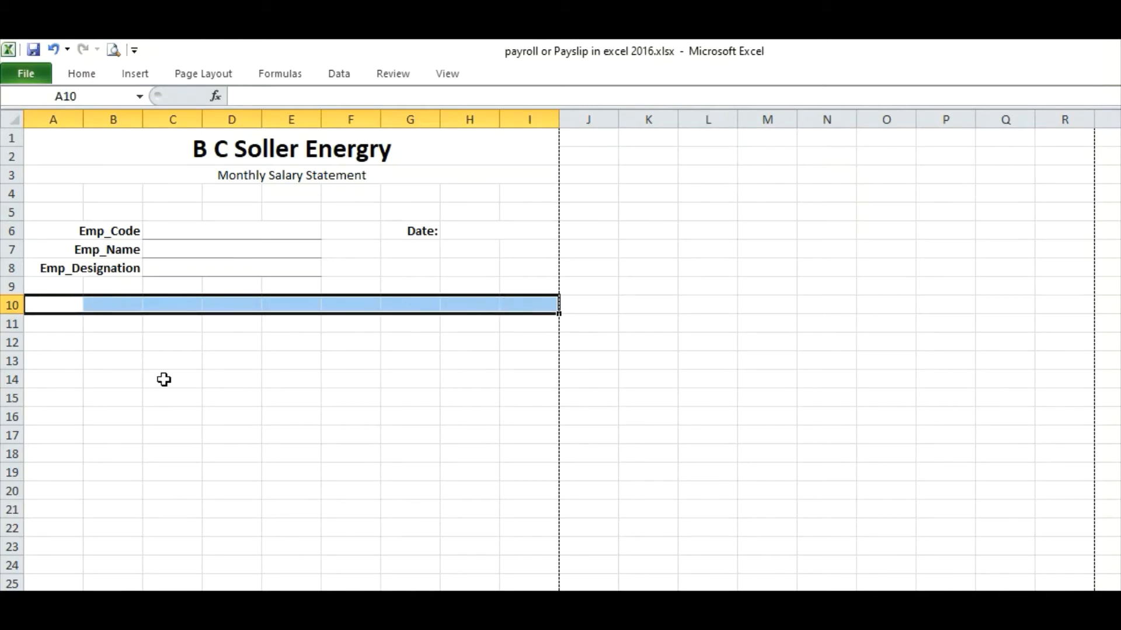
left_click(139, 382)
left_click_drag(51, 308, 225, 304)
left_click(225, 304)
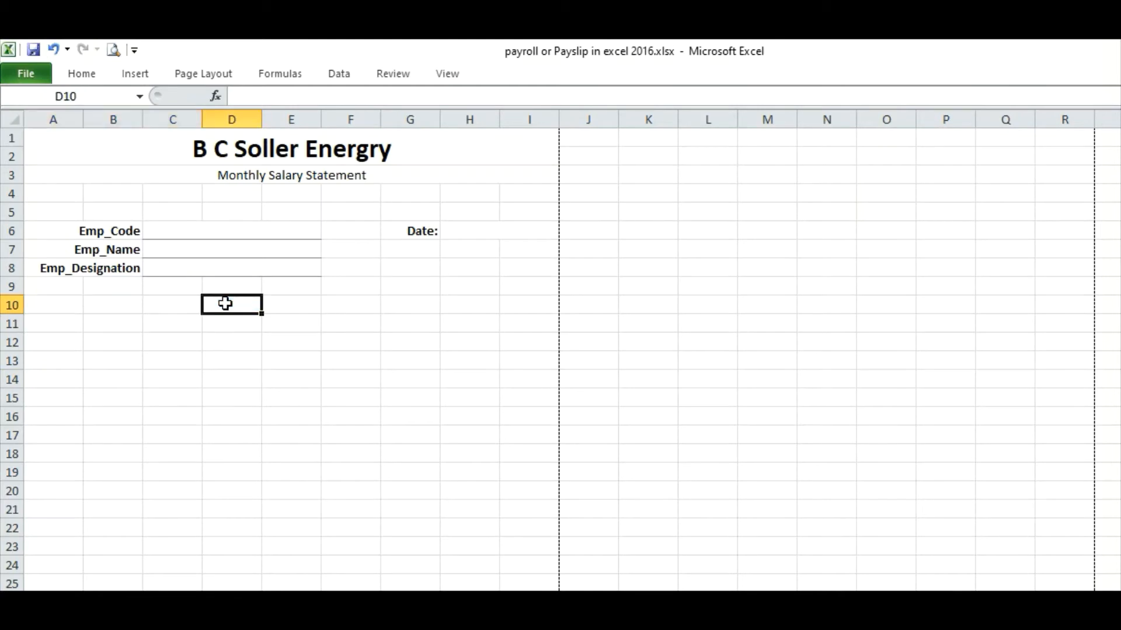
left_click(57, 300)
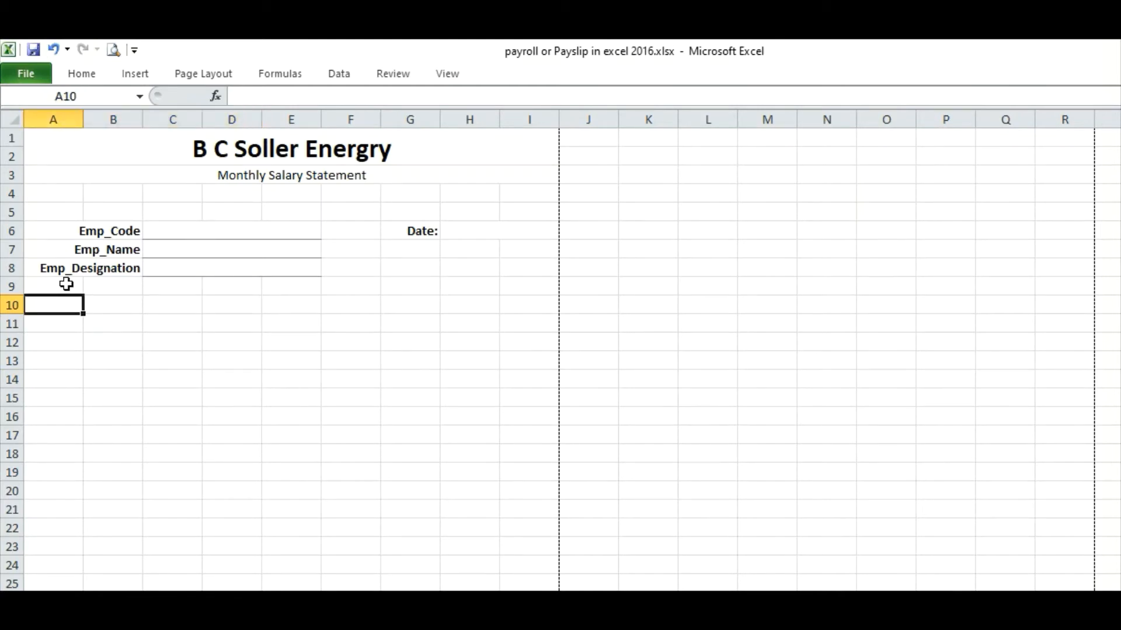
type("Wages Type")
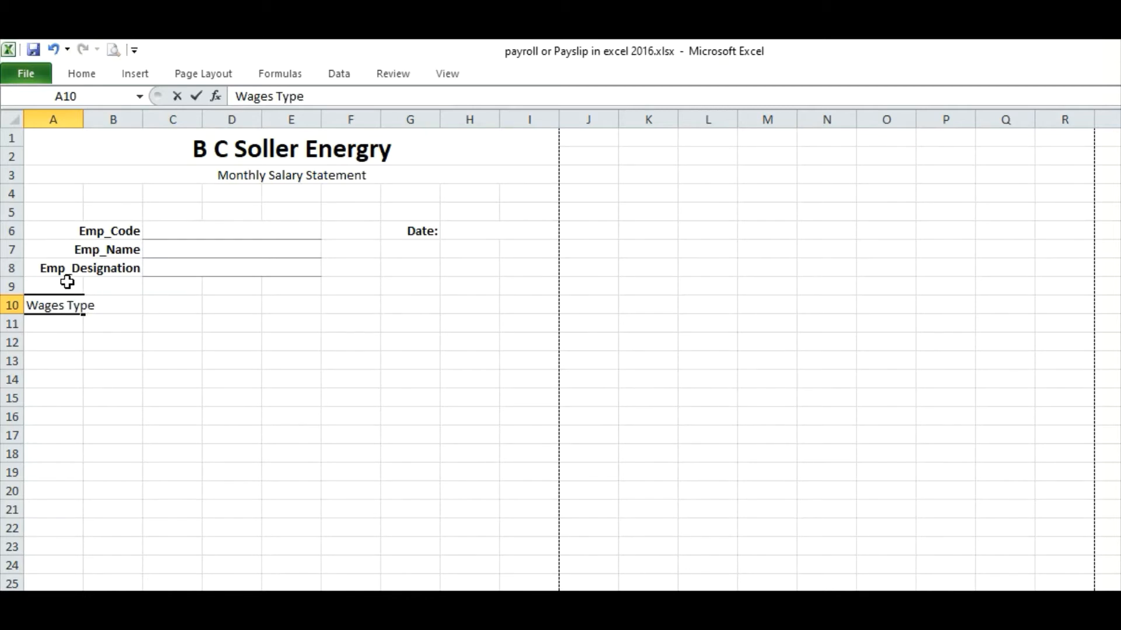
Step: Merge and center the Wages Type heading across A10:D10 and make it bold
left_click(87, 367)
left_click_drag(43, 305, 234, 308)
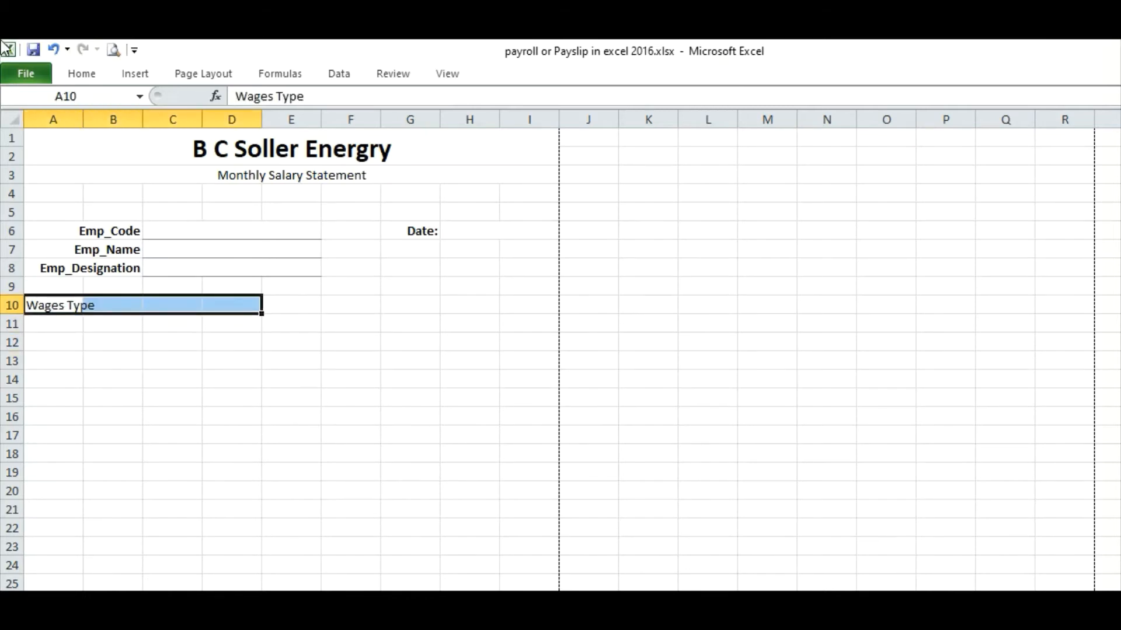
left_click(82, 78)
left_click(516, 140)
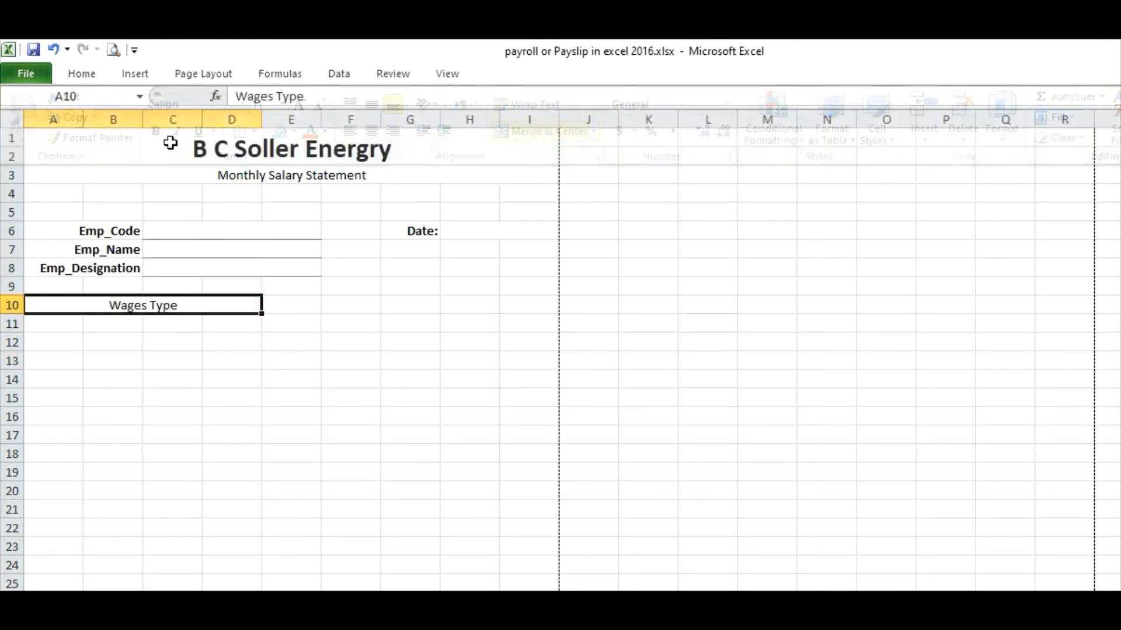
left_click(85, 73)
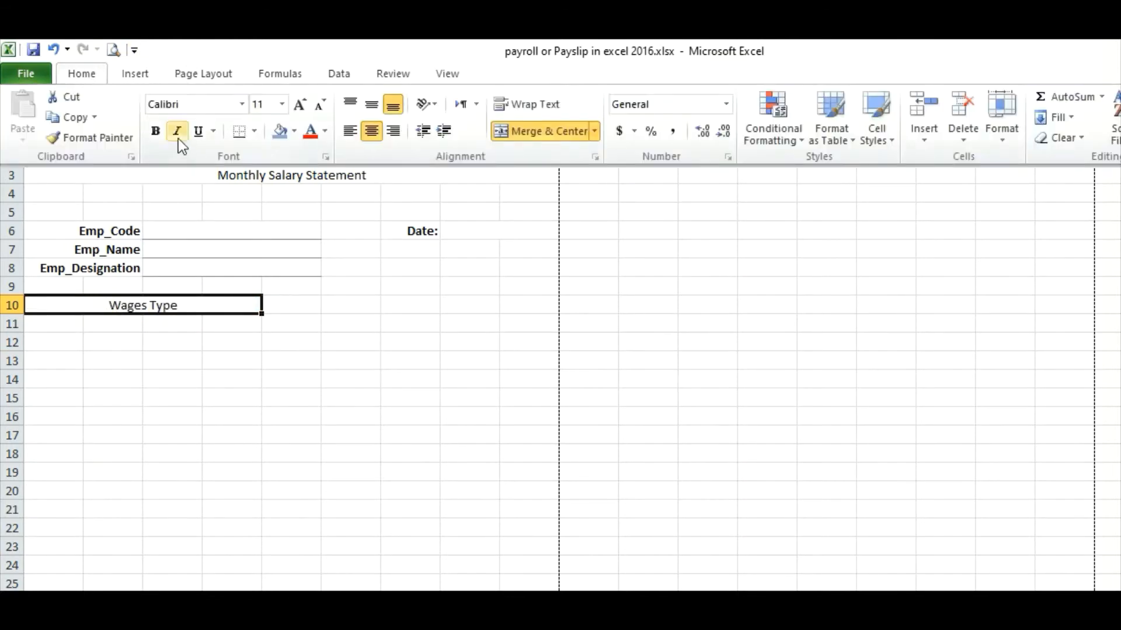
left_click(155, 131)
Step: Enter the heading "amount" in E10 and make it bold
left_click(300, 304)
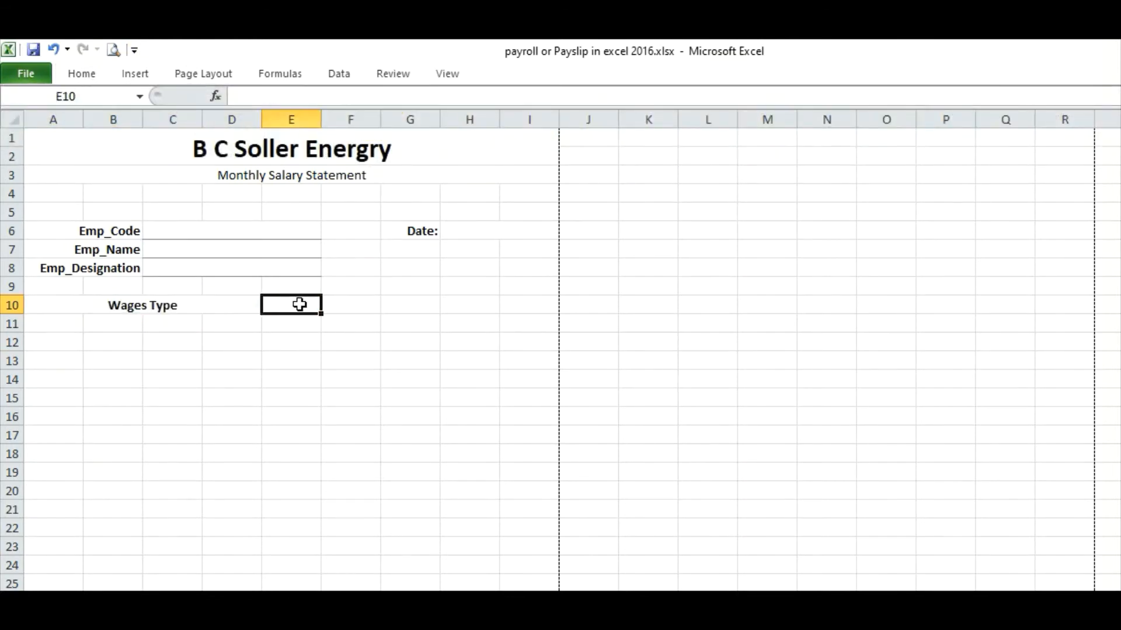
type("mo")
key("BackSpace")
key("BackSpace")
key("BackSpace")
type("amount")
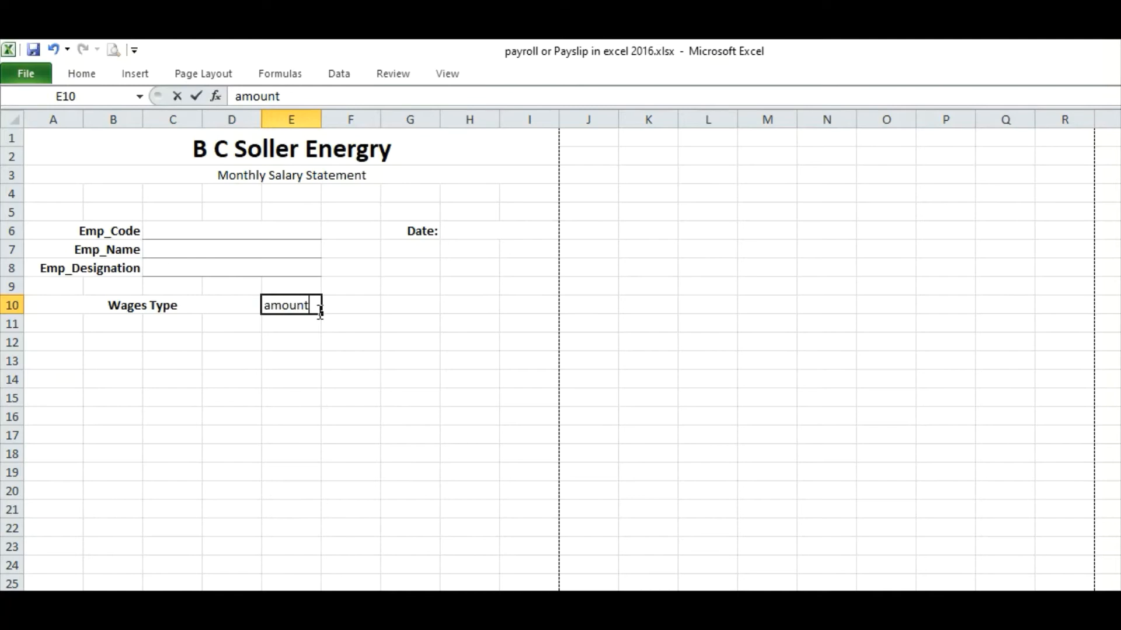
left_click(335, 305)
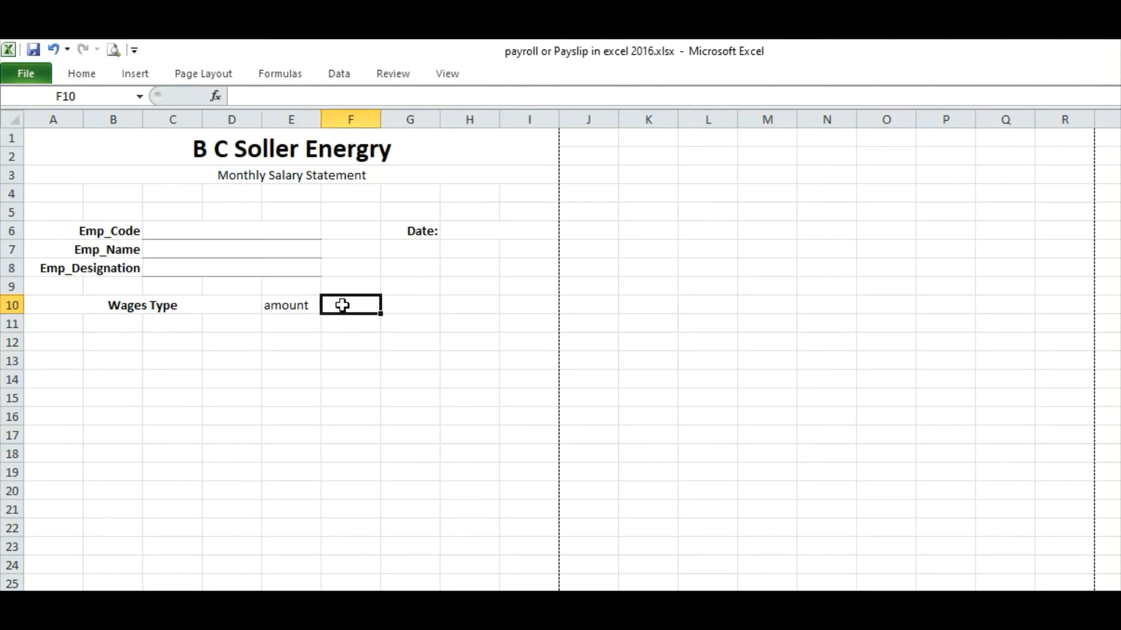
left_click(295, 305)
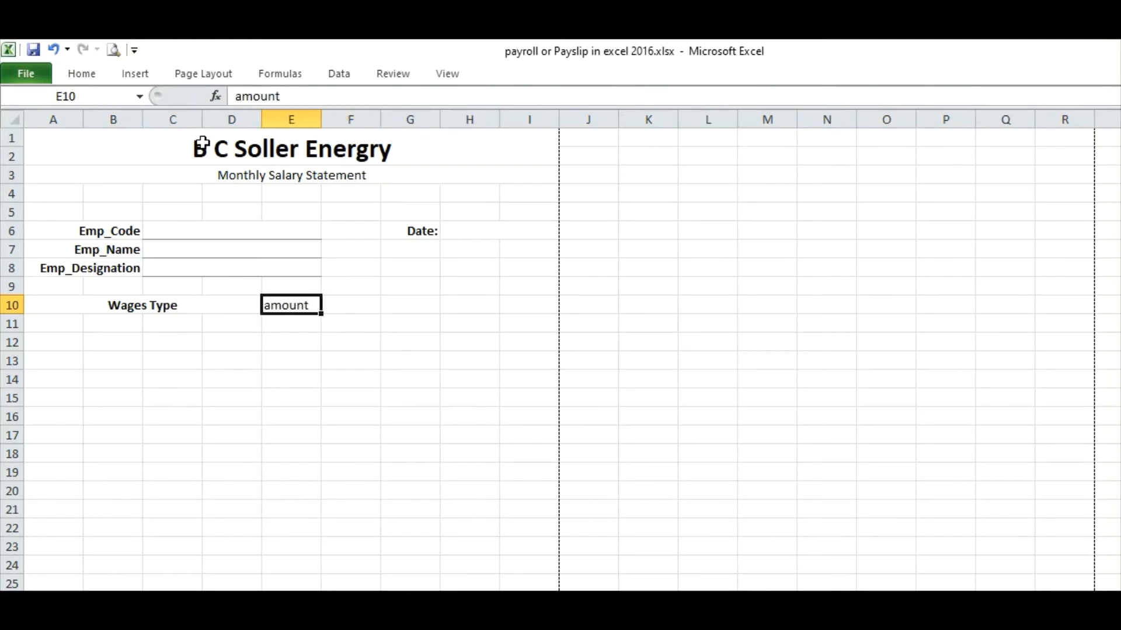
key("ctrl+b")
Step: Try to copy the Wages Type and amount headings from A10:E10 to the cells starting at F10
left_click(365, 304)
left_click_drag(364, 304, 467, 309)
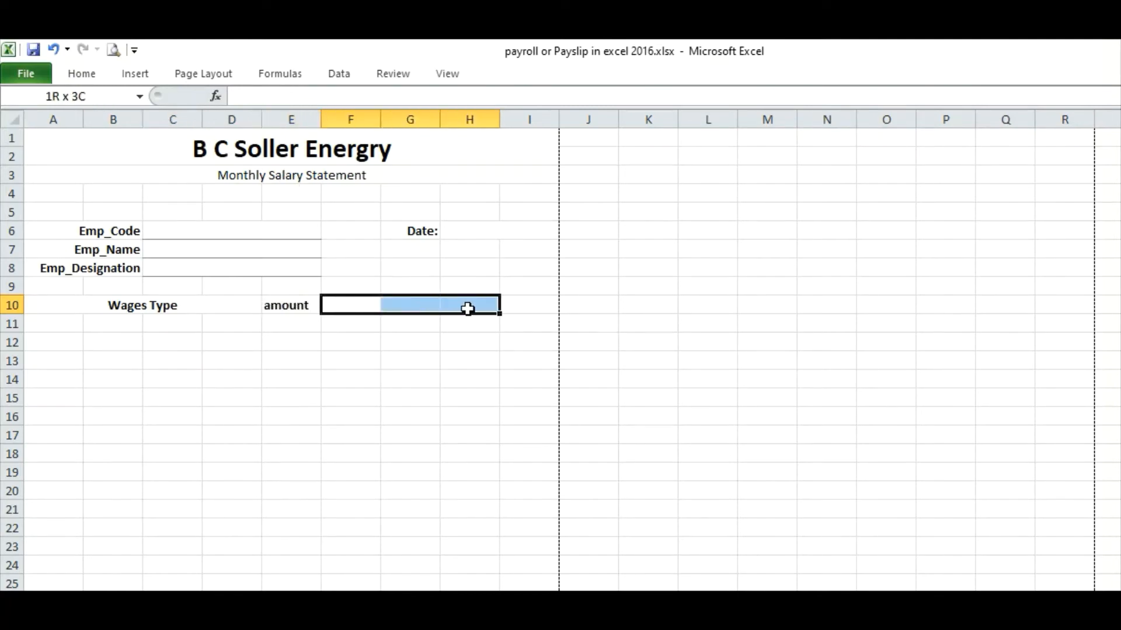
left_click_drag(141, 305, 291, 307)
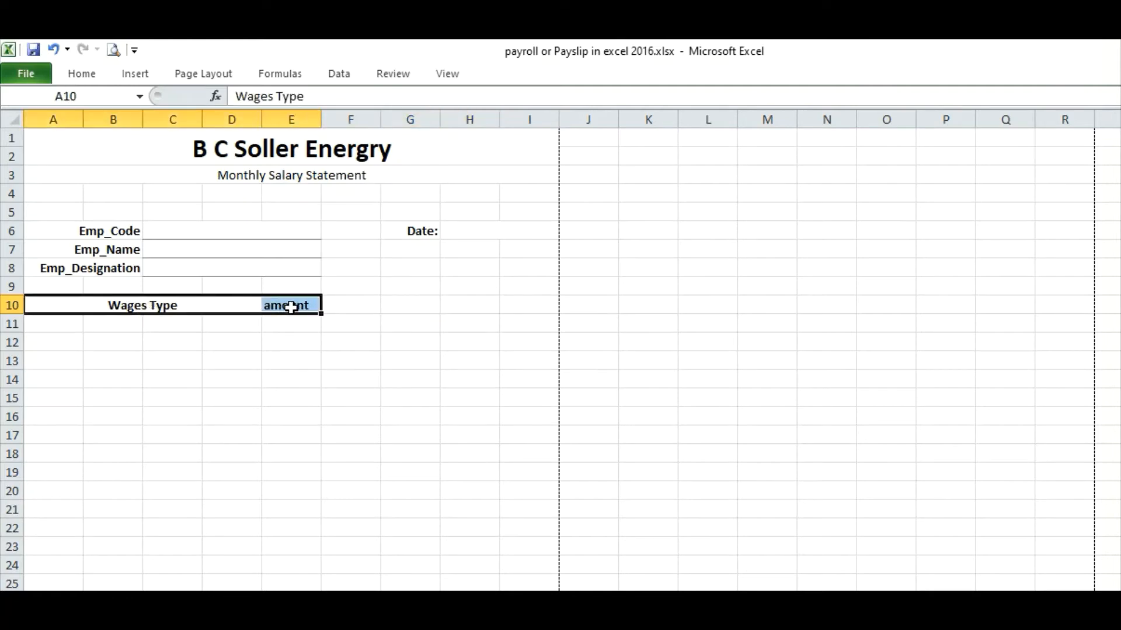
key("ctrl+c")
left_click(355, 301)
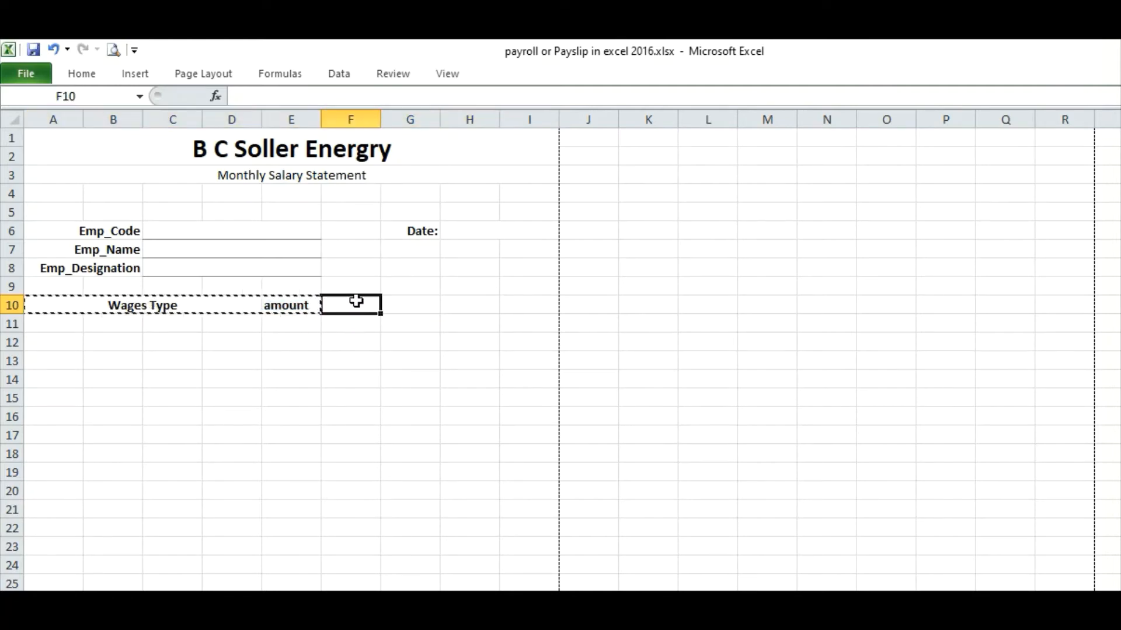
key("ctrl+v")
left_click(505, 335)
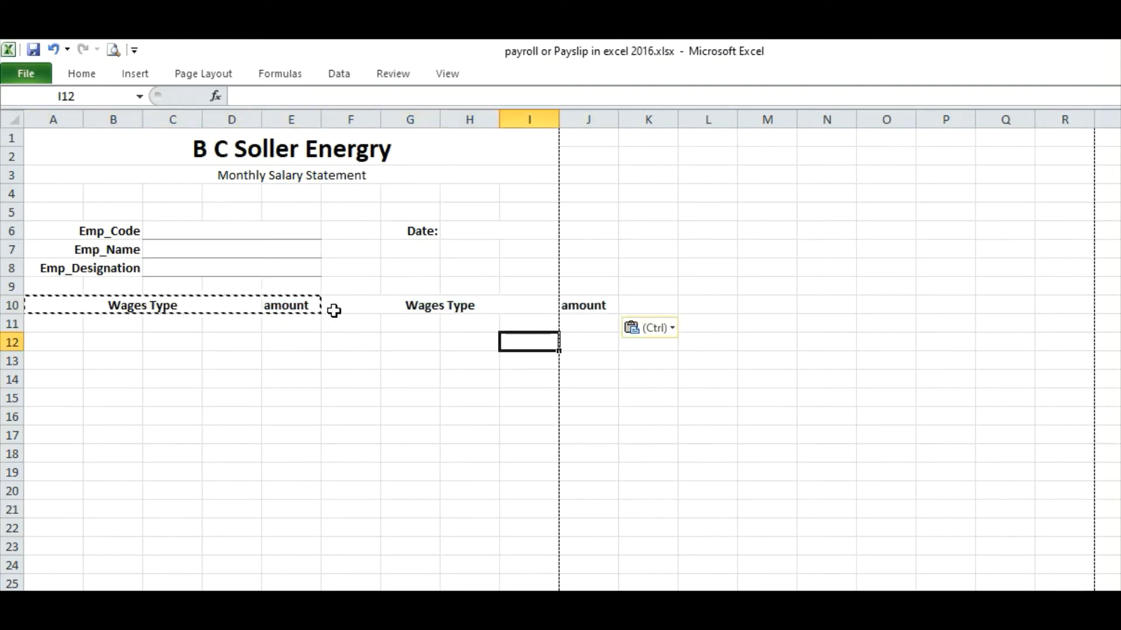
key("ctrl+z")
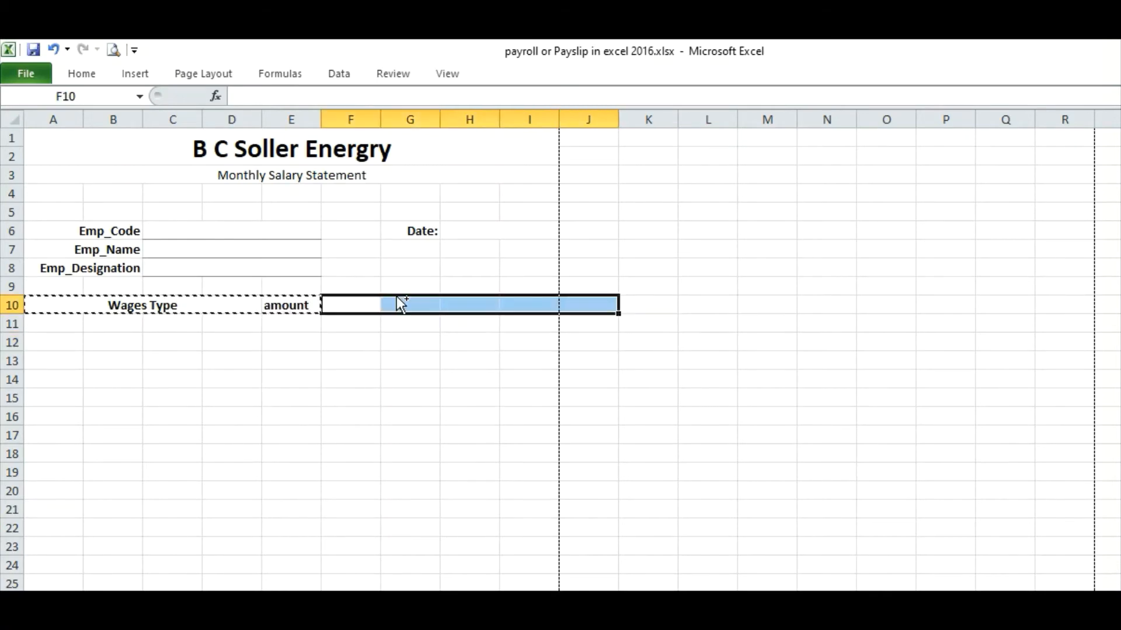
Step: Move the amount heading from E10 to H10
left_click(250, 302)
left_click(300, 304)
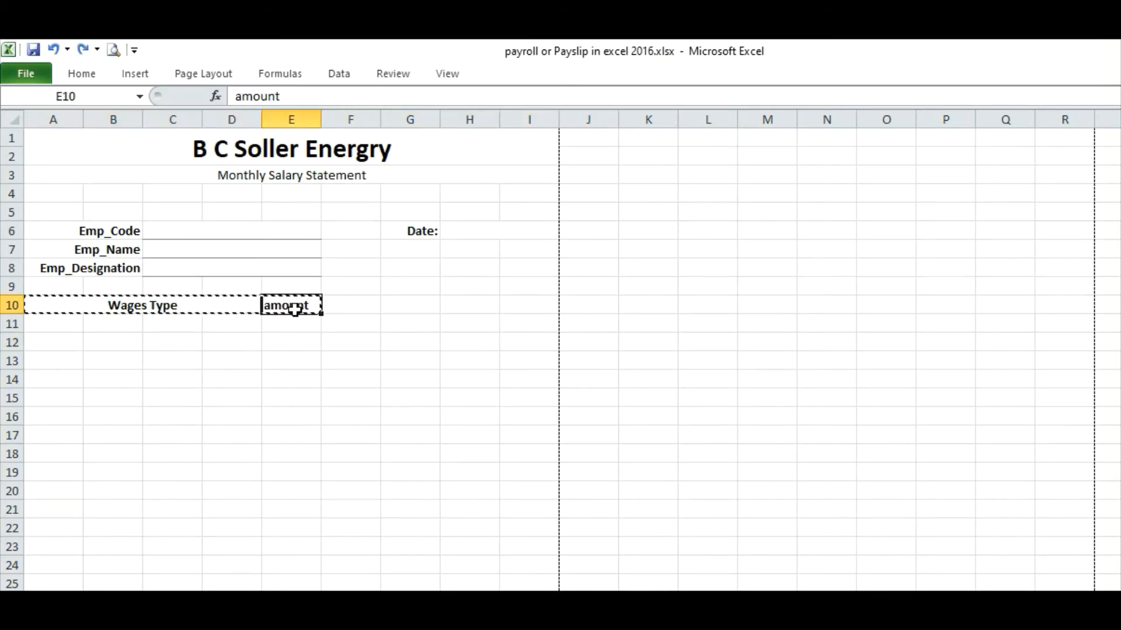
left_click_drag(309, 315, 482, 302)
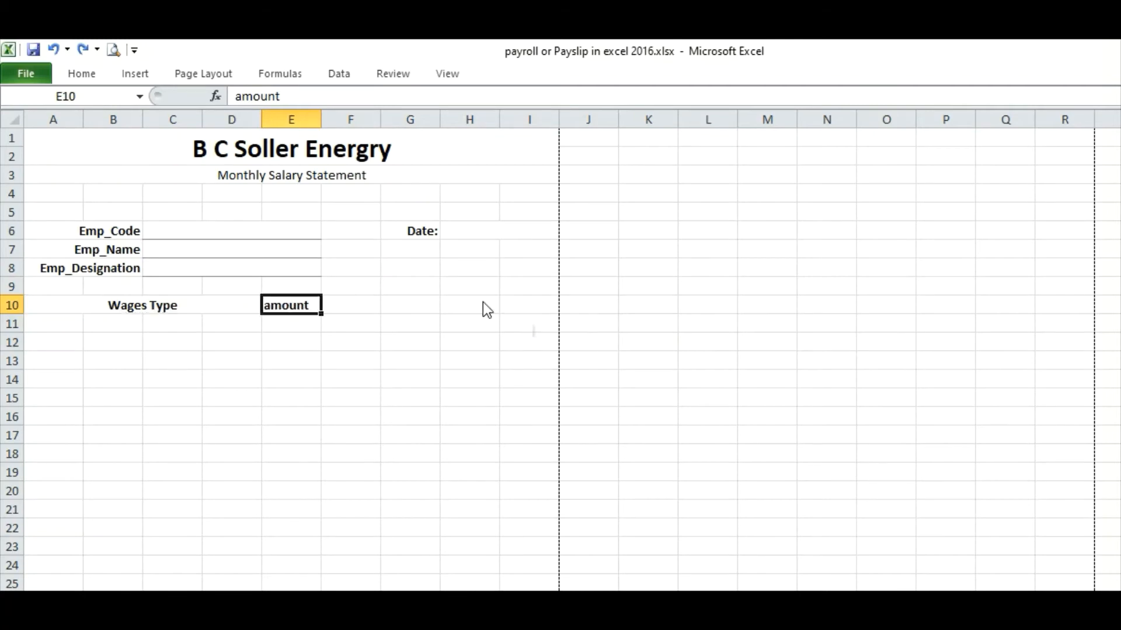
Step: Unmerge the Wages Type heading, and merge and center it across A10:G10
left_click_drag(175, 304, 386, 311)
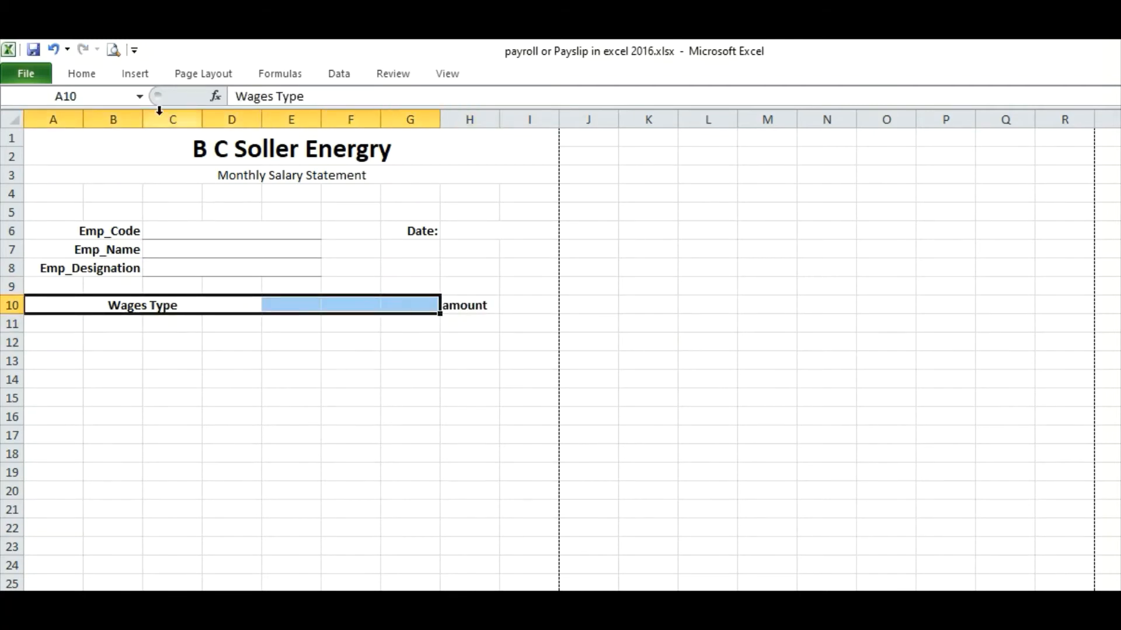
left_click(82, 73)
left_click(520, 133)
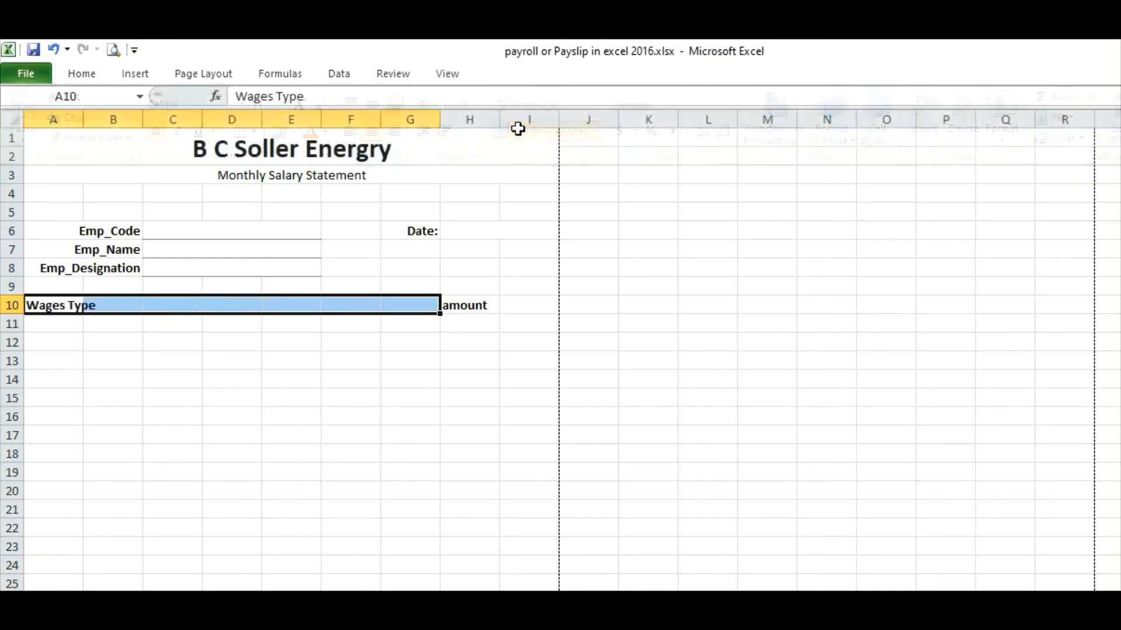
left_click(518, 119)
left_click(47, 82)
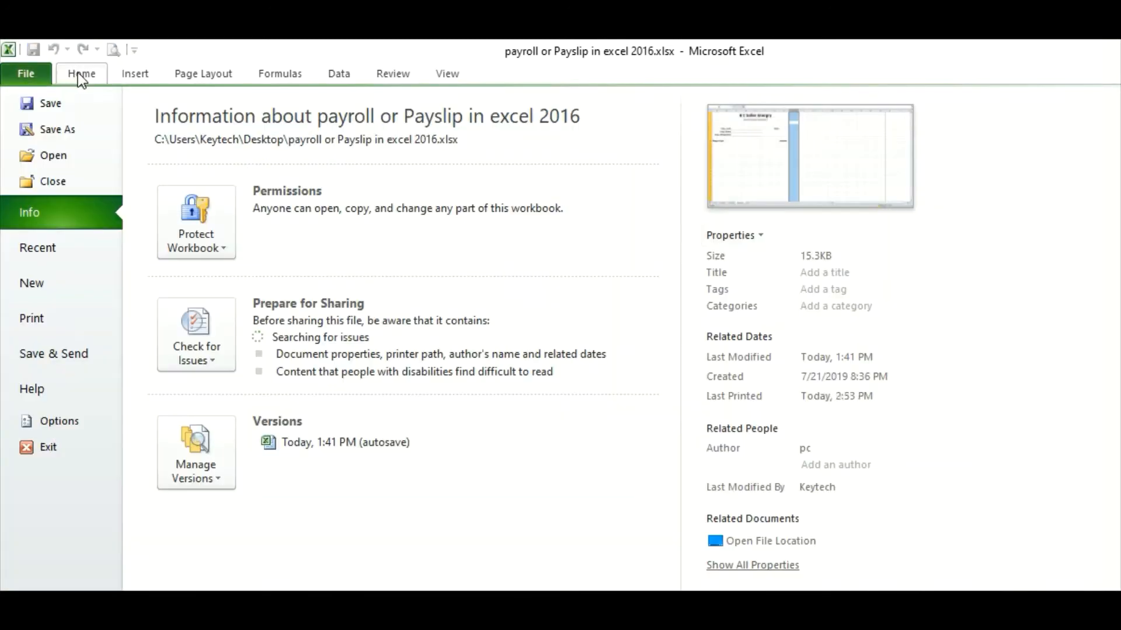
left_click(83, 74)
left_click_drag(44, 306, 381, 309)
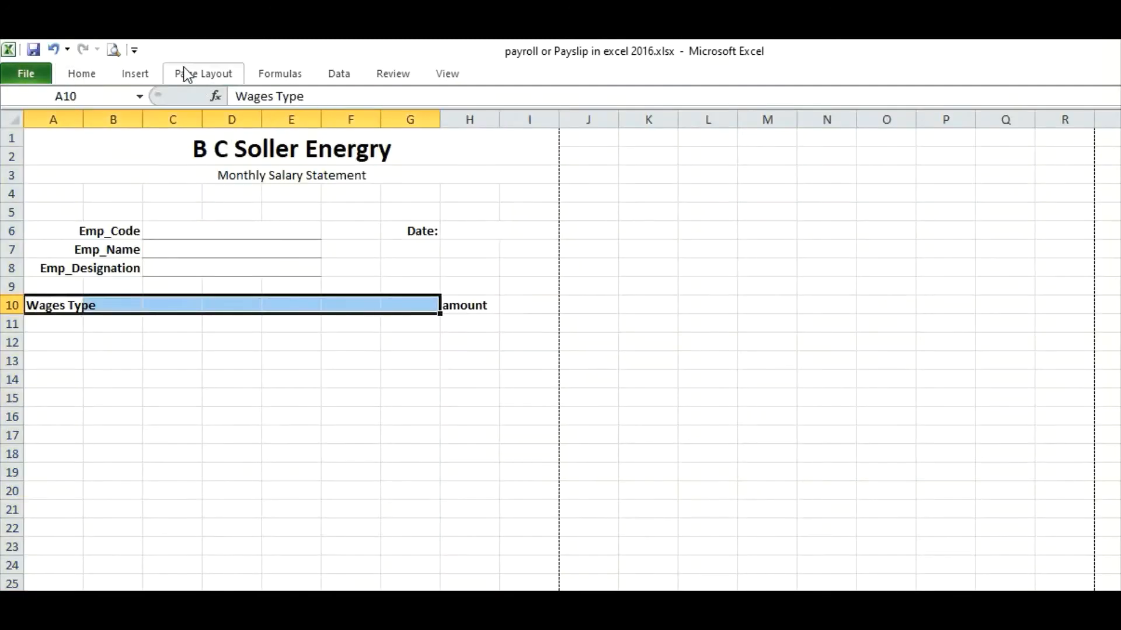
left_click(85, 75)
left_click(510, 132)
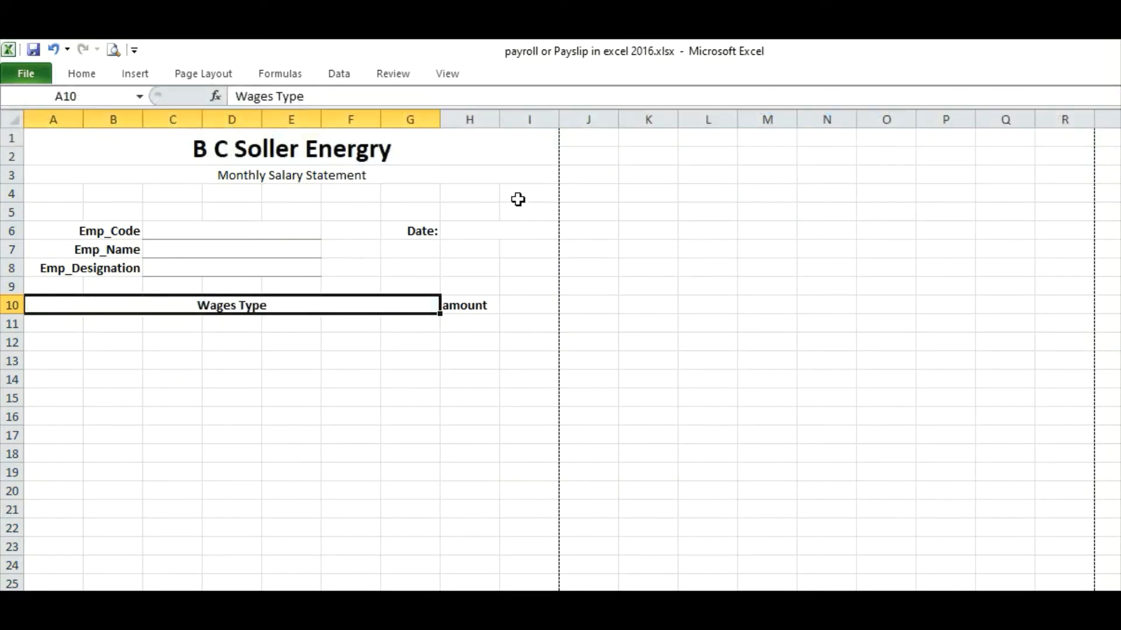
Step: Merge and center the amount heading across H10:I10
left_click_drag(473, 302, 512, 305)
left_click(82, 75)
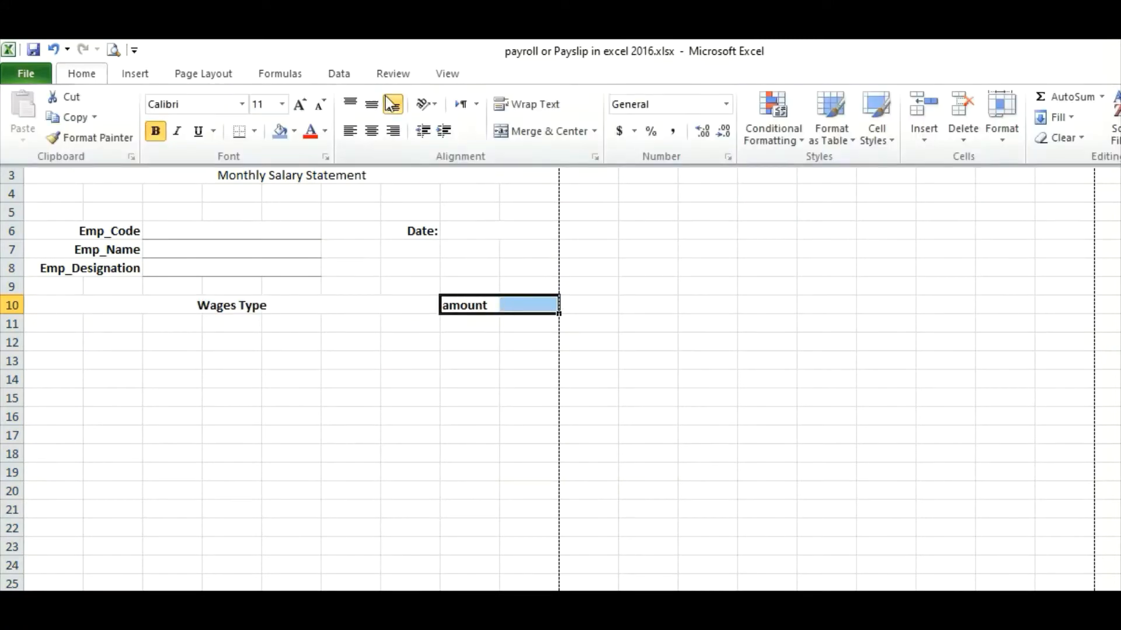
left_click(507, 130)
left_click(488, 362)
Step: Merge the cells row by row in A10:G15 with Merge Across to form the Wages Type column
left_click_drag(141, 301, 510, 401)
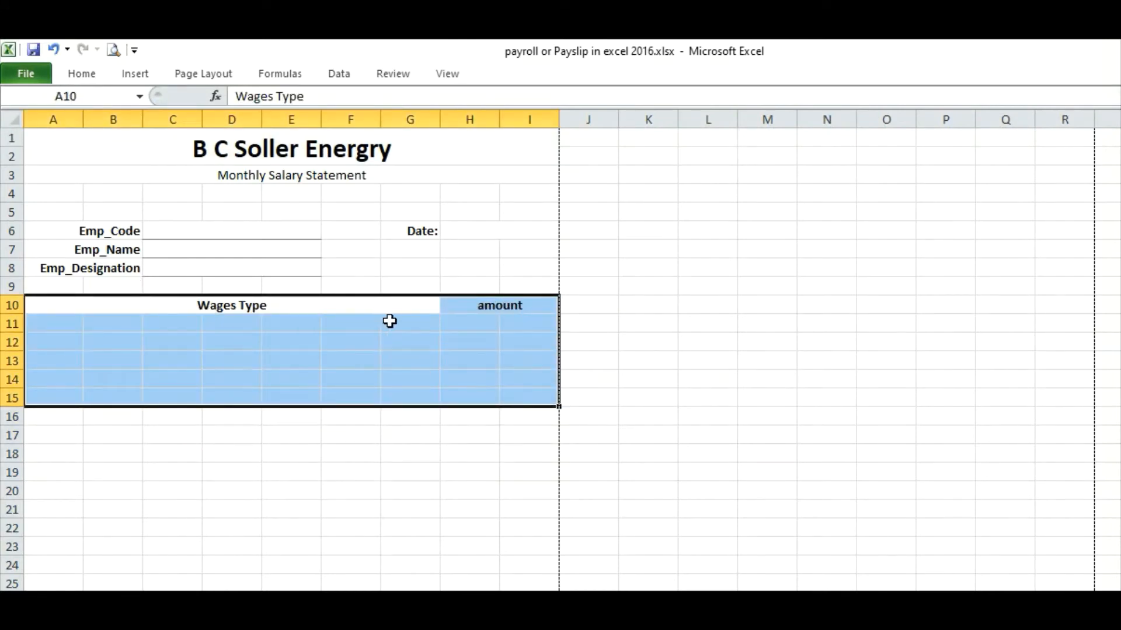
left_click_drag(370, 308, 370, 392)
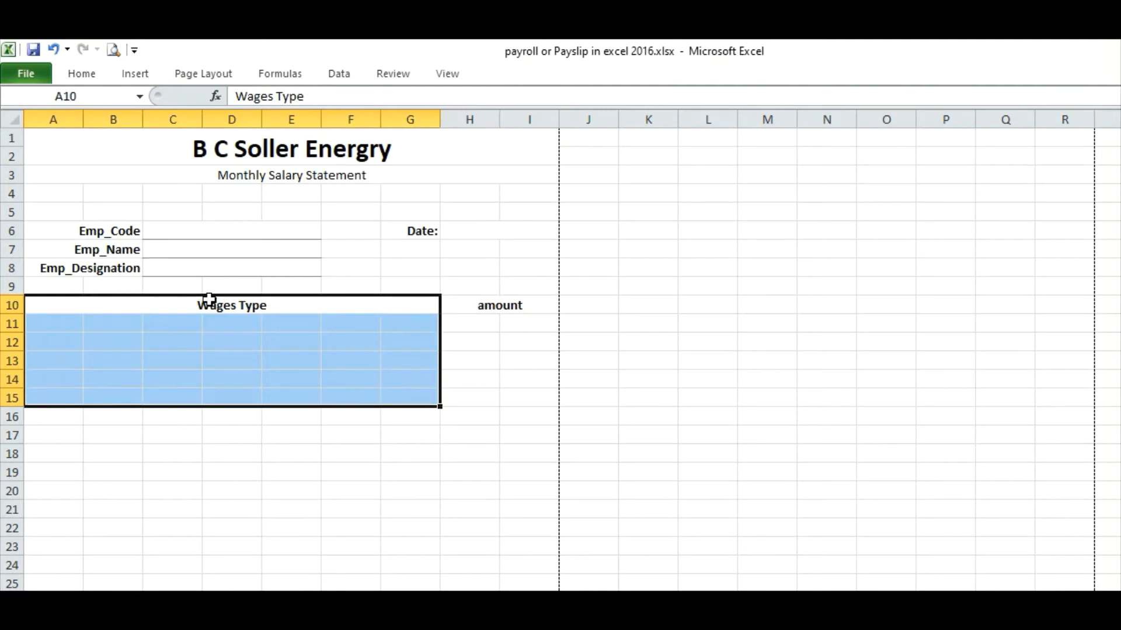
left_click(82, 74)
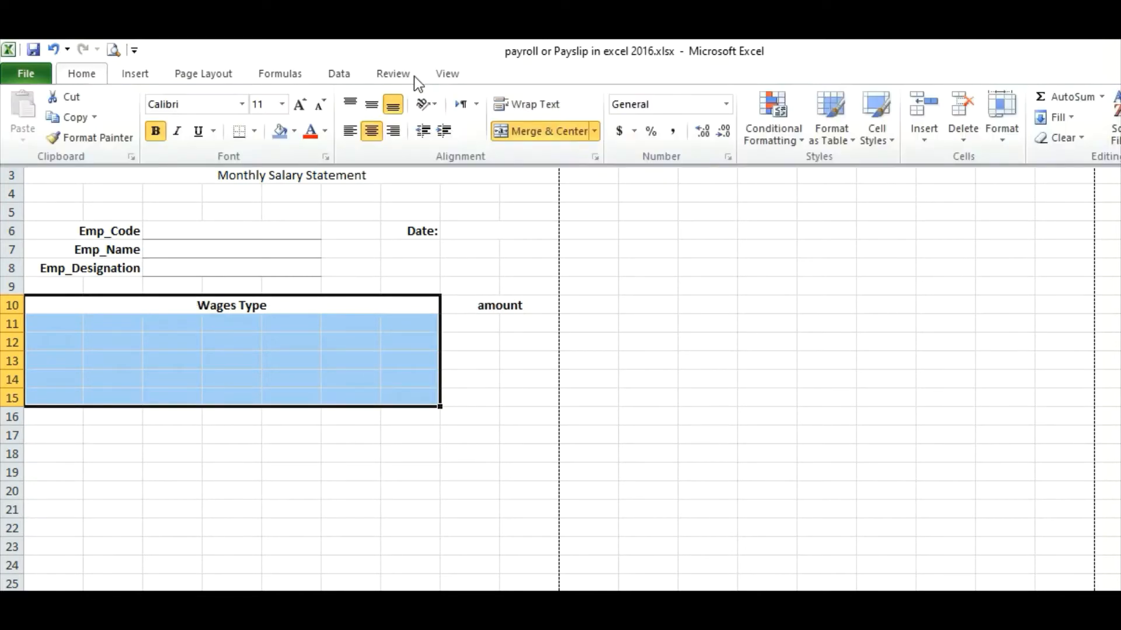
left_click(594, 132)
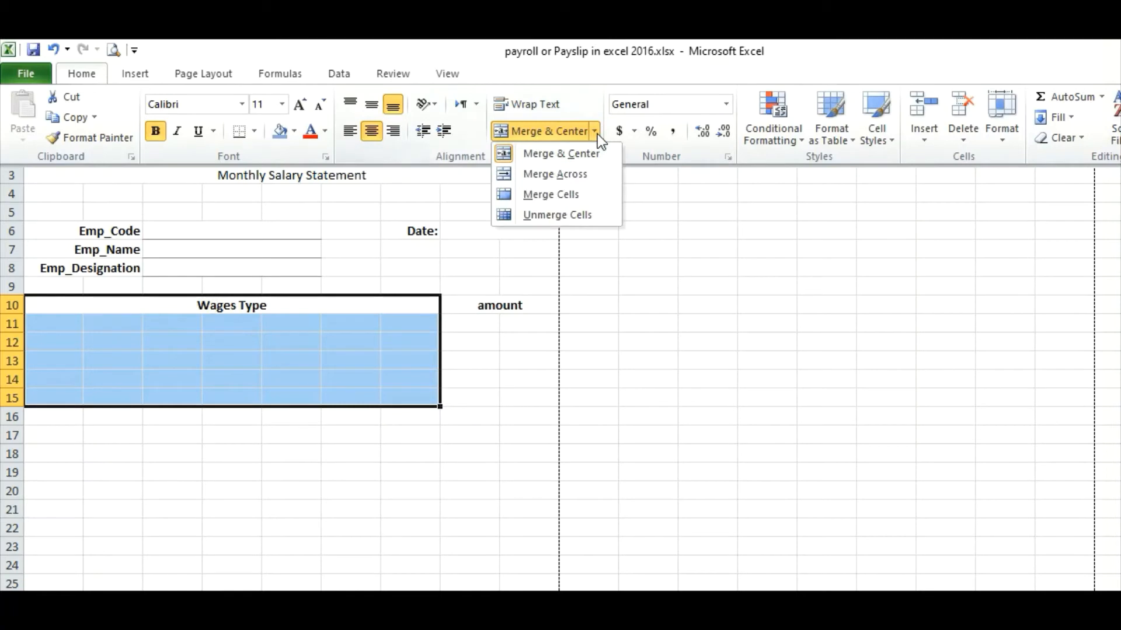
left_click(568, 178)
Step: Merge the cells row by row in H10:I15 with Merge Across to form the amount column
left_click_drag(473, 307, 492, 395)
left_click(81, 75)
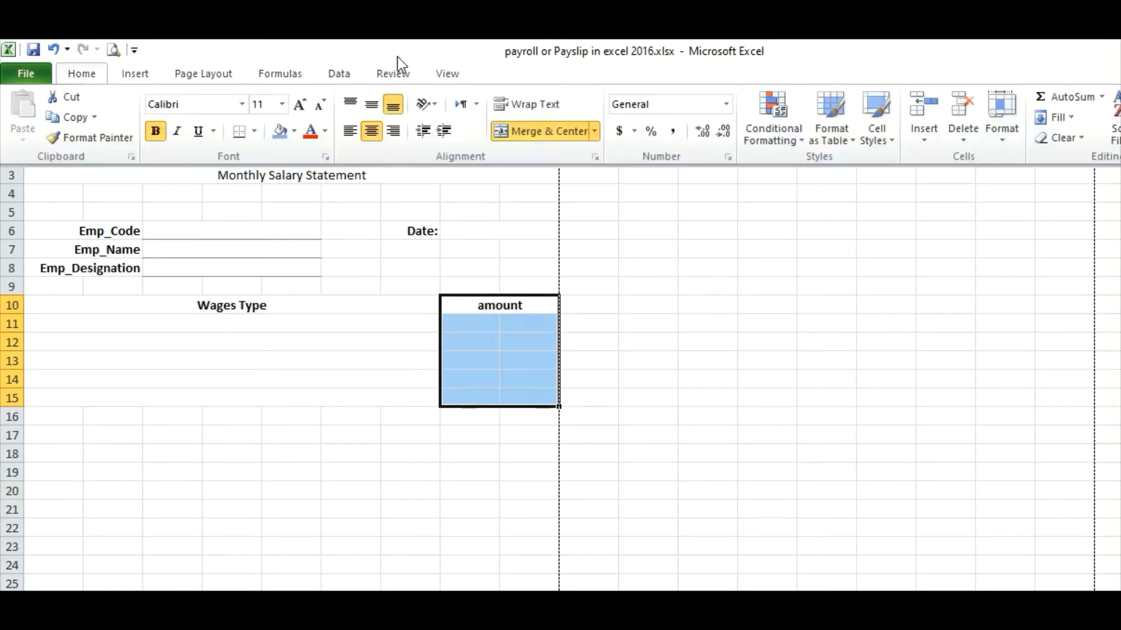
left_click(595, 132)
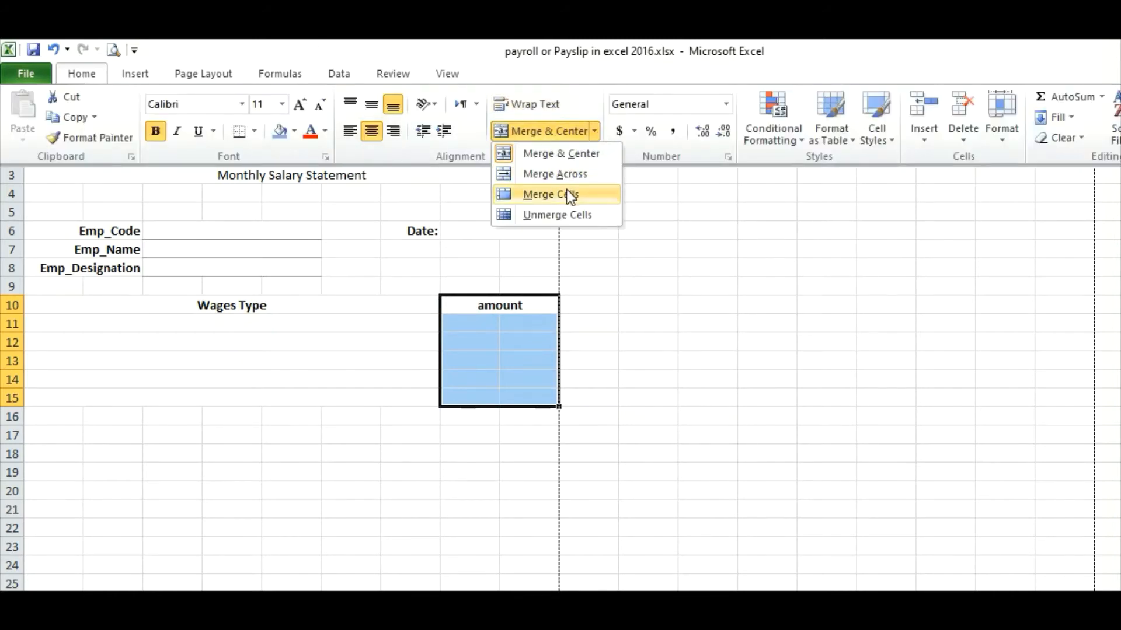
left_click(565, 174)
left_click(473, 375)
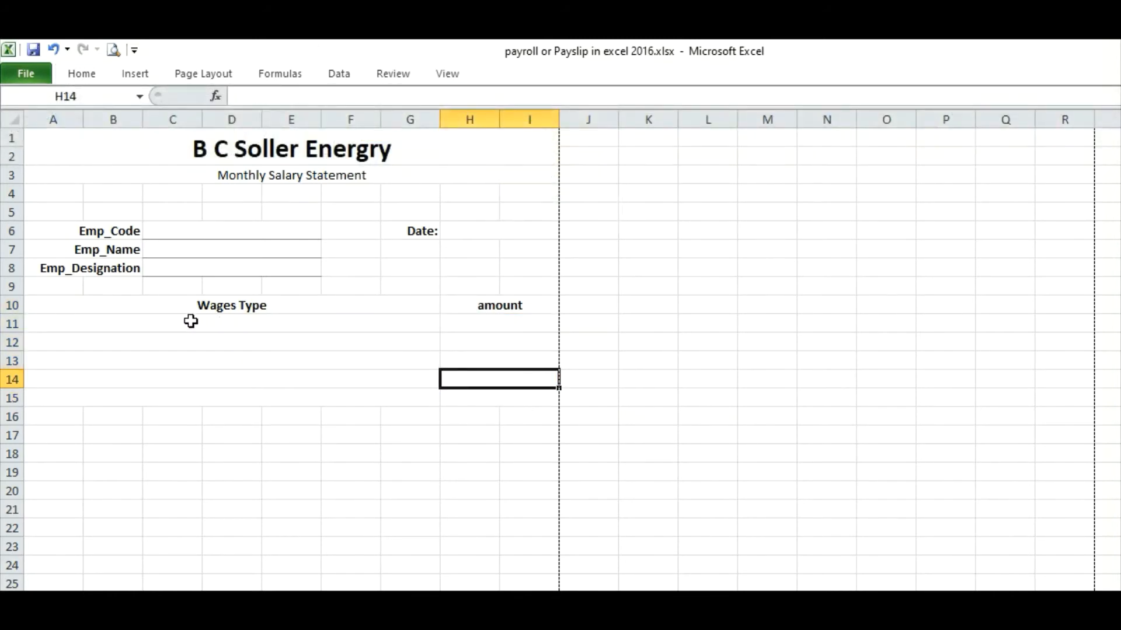
Step: Apply all borders to the wages table in A10:I15
left_click(215, 304)
left_click_drag(215, 304, 507, 398)
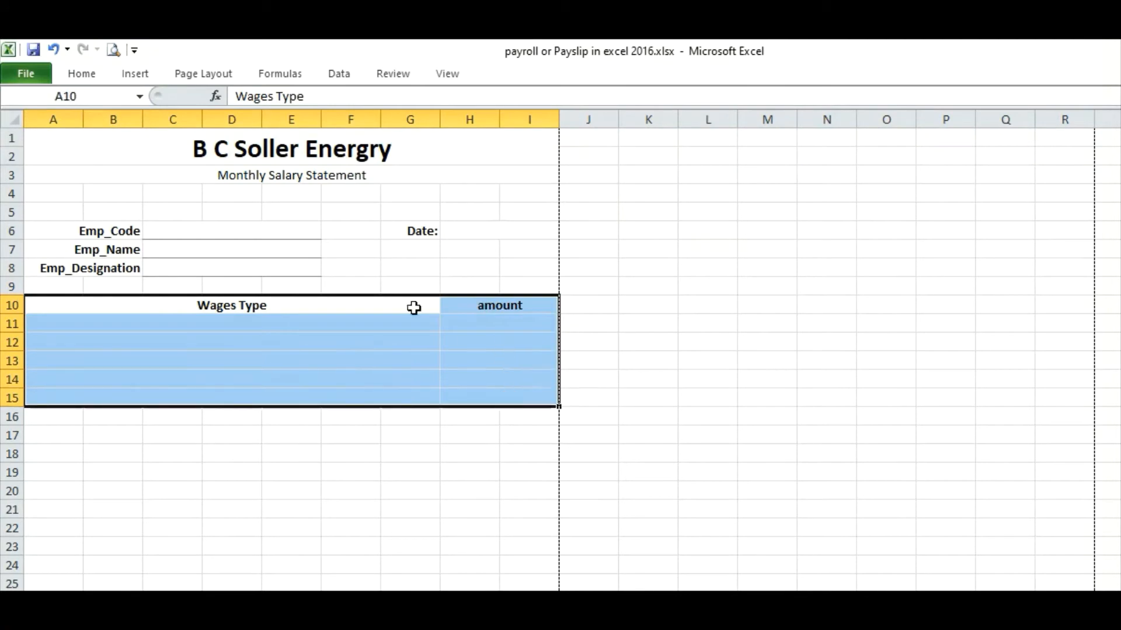
left_click(88, 78)
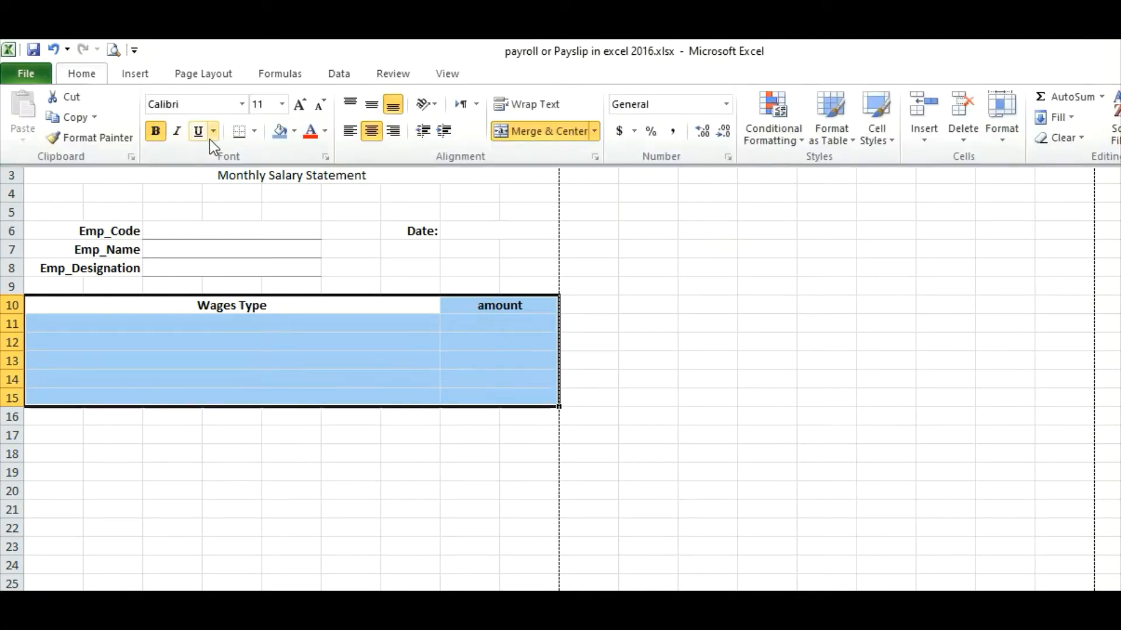
left_click(254, 132)
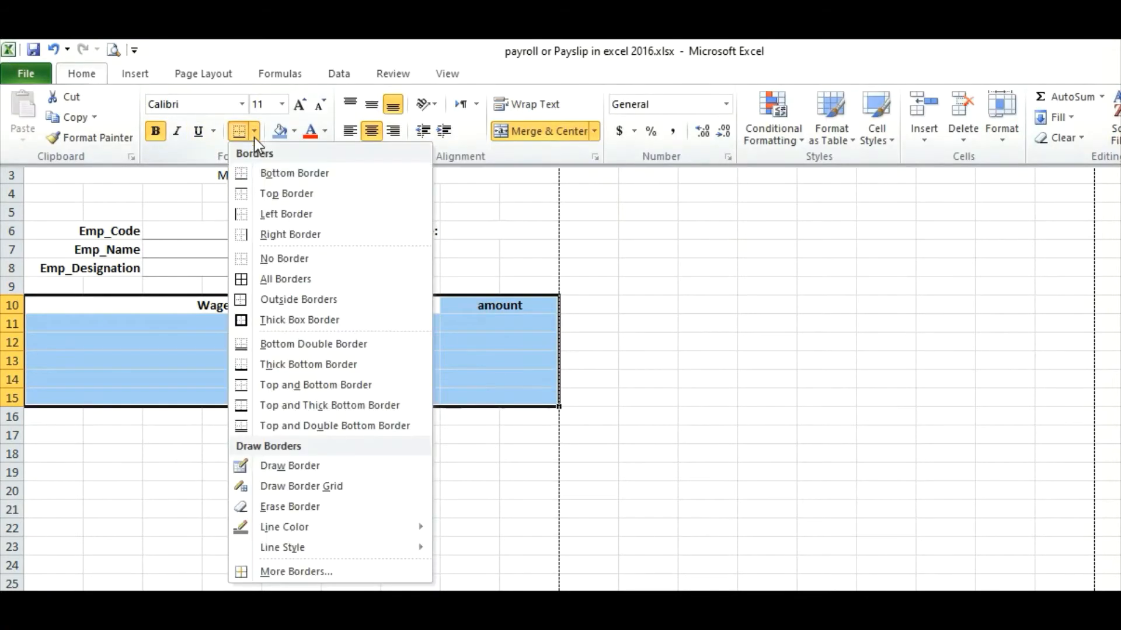
left_click(268, 279)
left_click(325, 436)
Step: Enter the section heading "Deduction" in cell A17 below the wages table
left_click(108, 433)
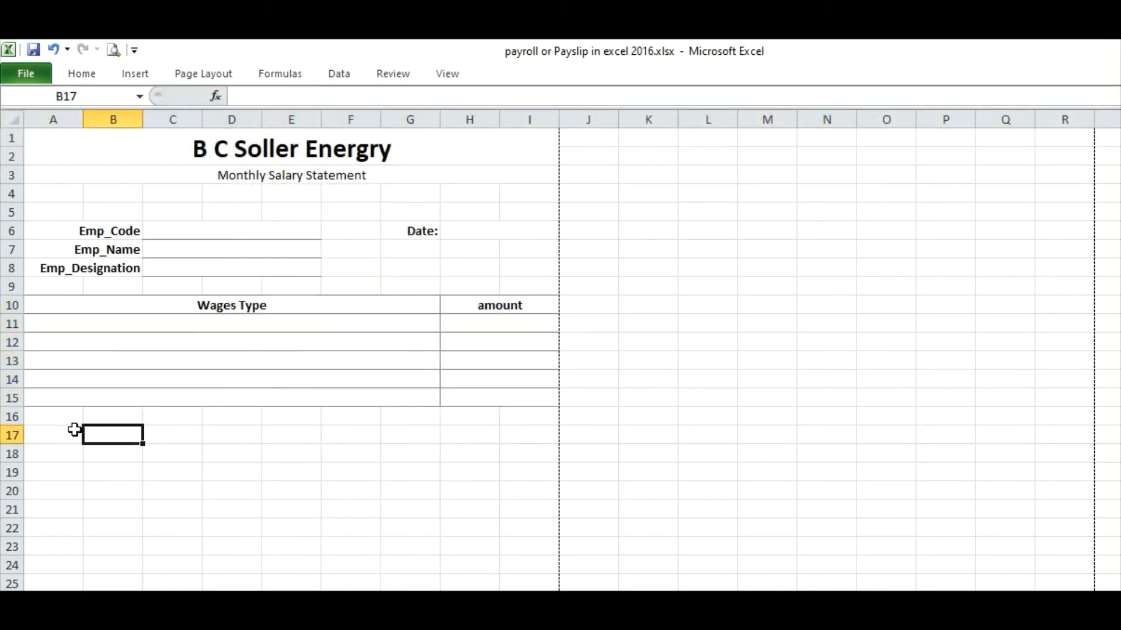
left_click(51, 430)
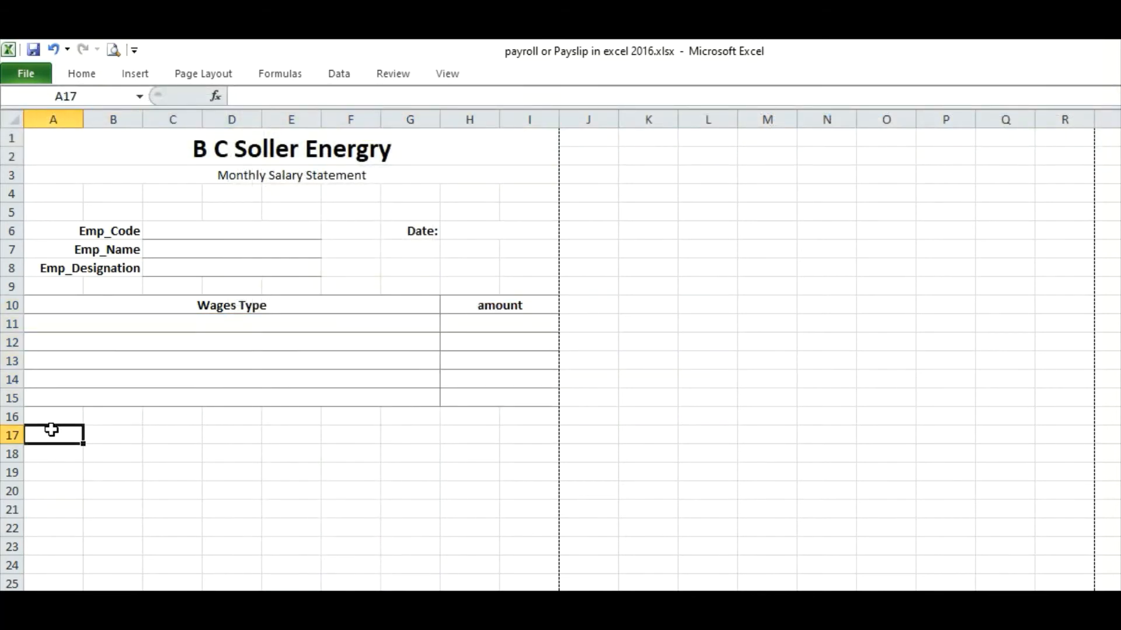
type("D")
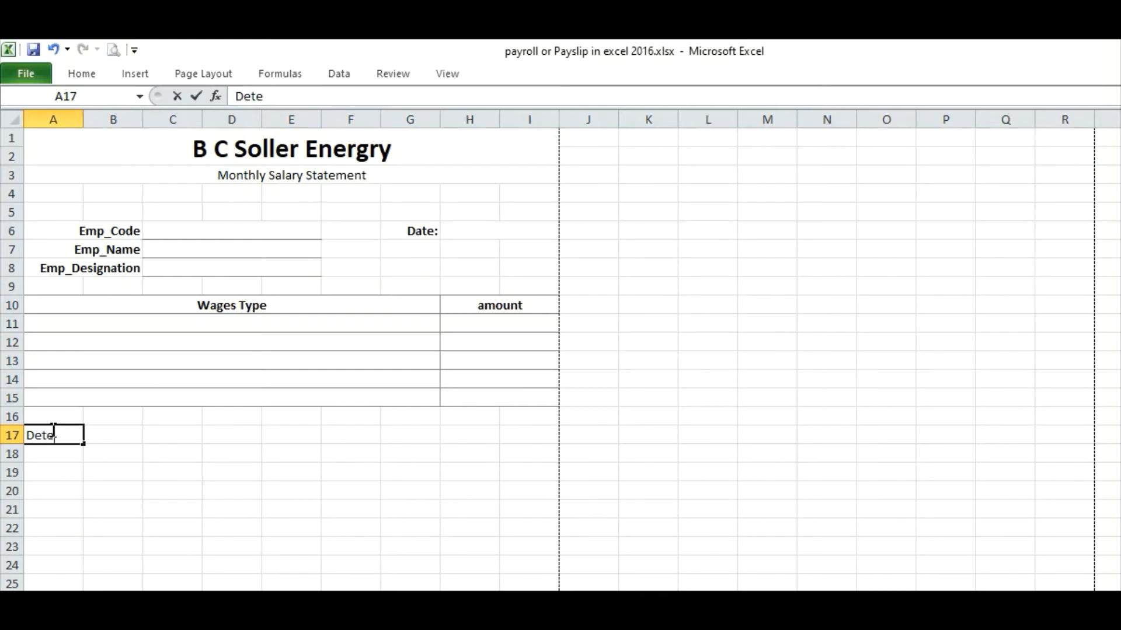
type("etaction")
left_click_drag(52, 452, 26, 435)
left_click(55, 433)
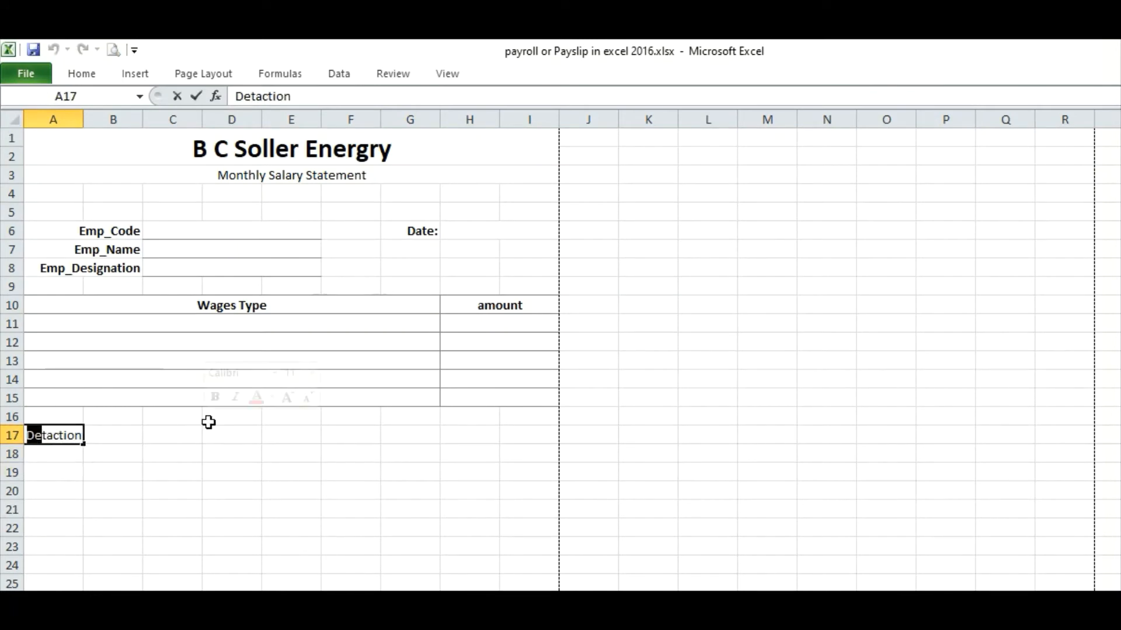
double_click(71, 435)
type("Dedu")
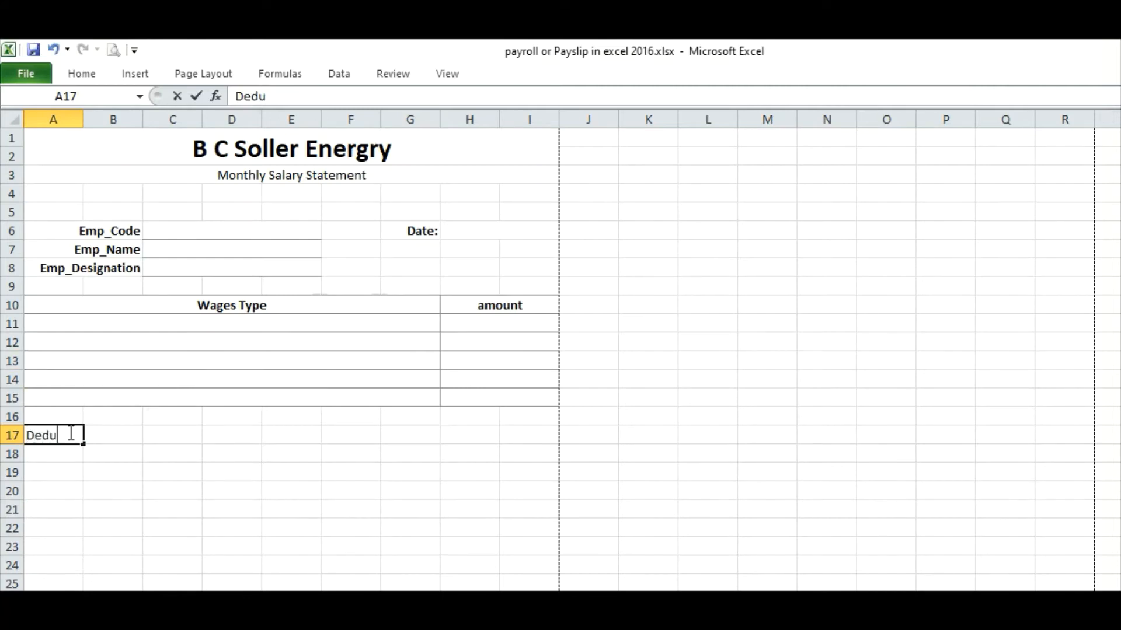
type("ction")
key("Return")
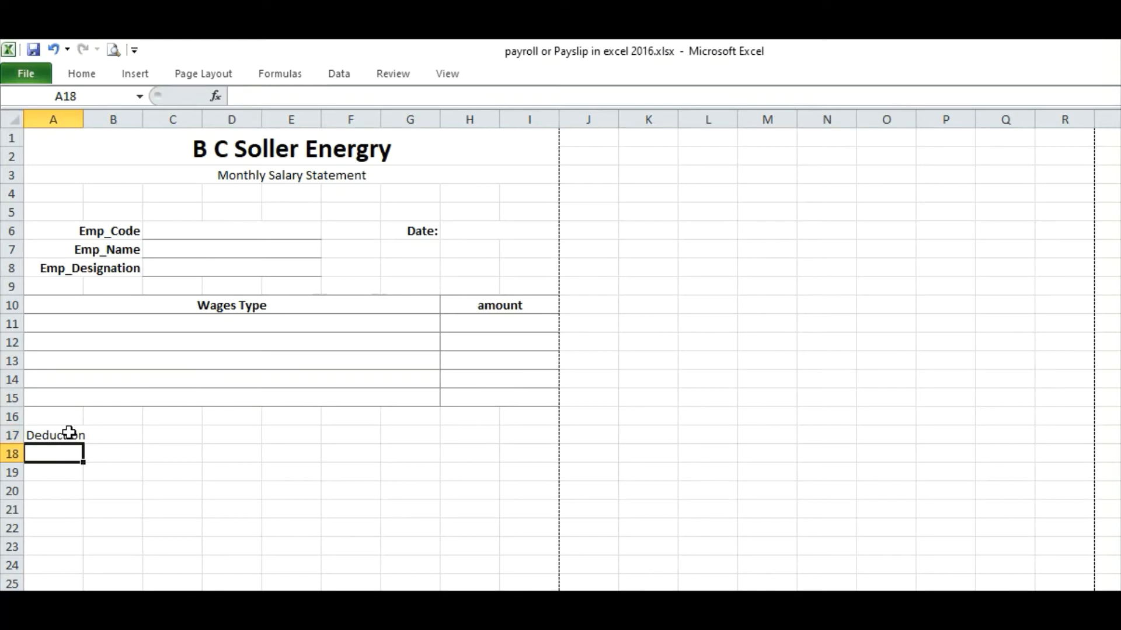
Step: Make the Deduction heading in A17 bold
left_click(74, 435)
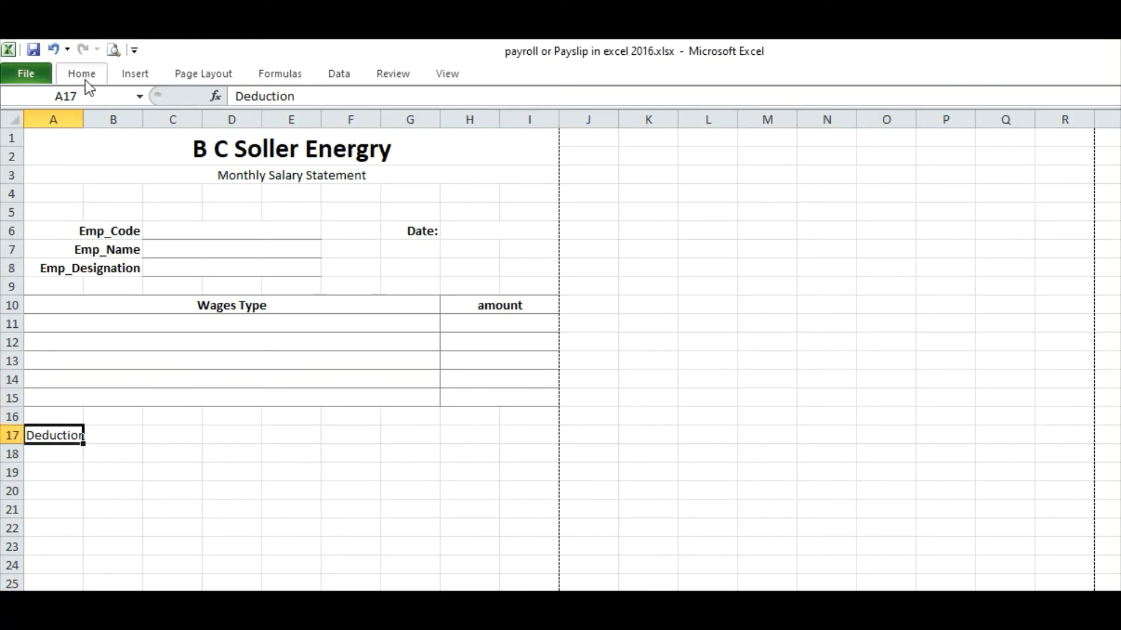
key("ctrl+b")
left_click(120, 413)
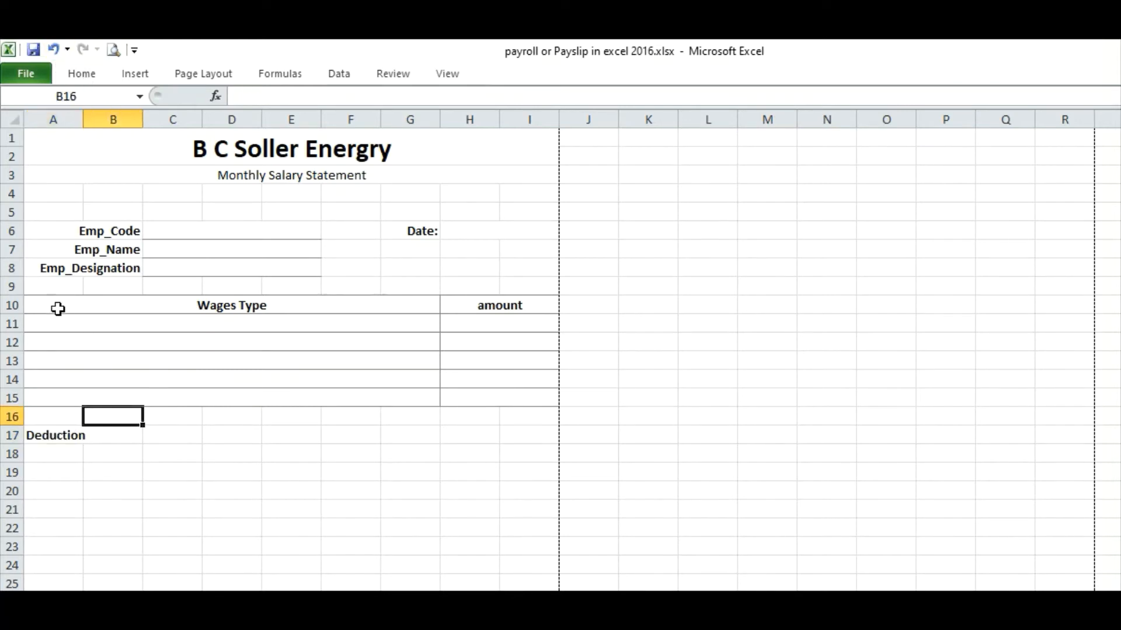
Step: Copy the wages table A10:I15 and paste it at A18 under the Deduction heading
left_click_drag(55, 307, 479, 399)
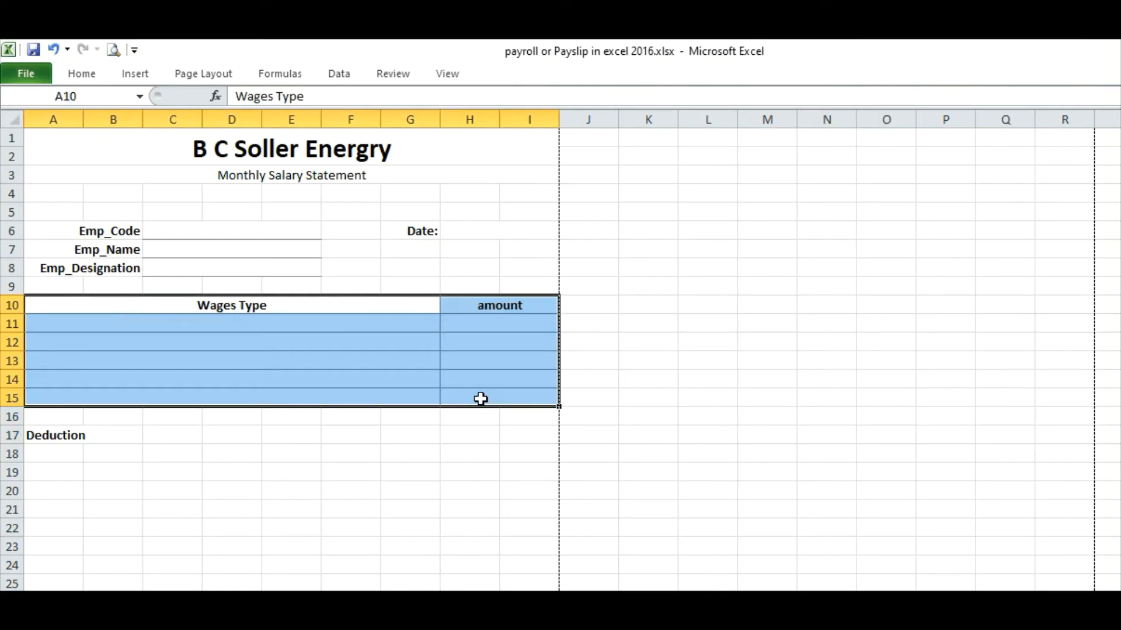
key("ctrl+c")
left_click(57, 461)
key("ctrl+v")
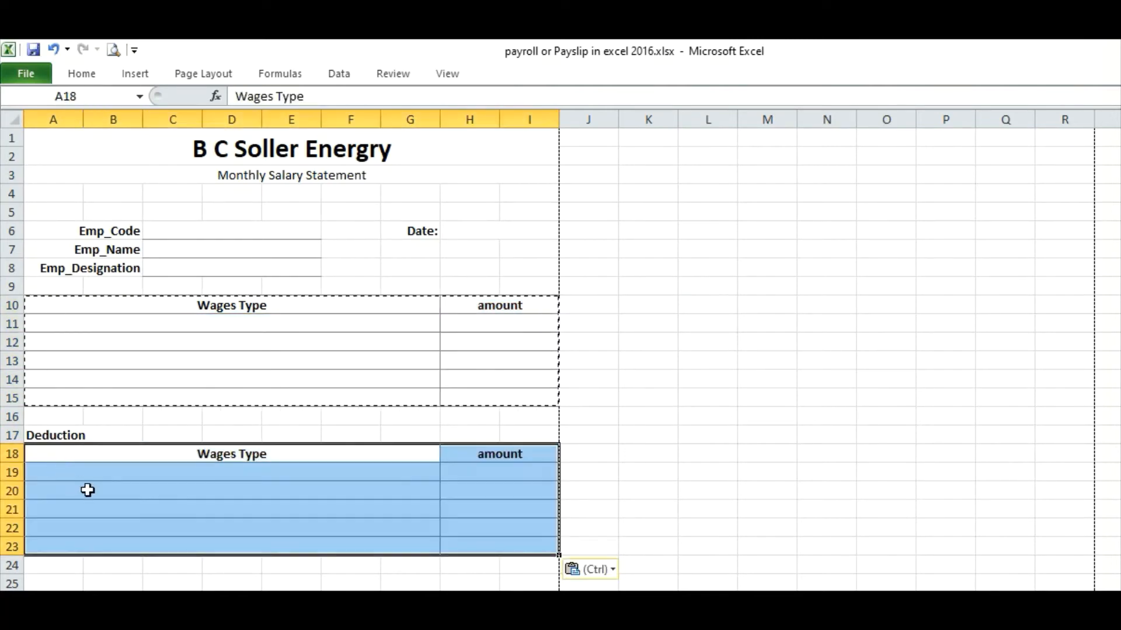
Step: Delete rows 22 and 23 from the sheet to shorten the deduction table
left_click(28, 538)
left_click_drag(12, 509, 8, 547)
left_click(6, 529)
right_click(8, 547)
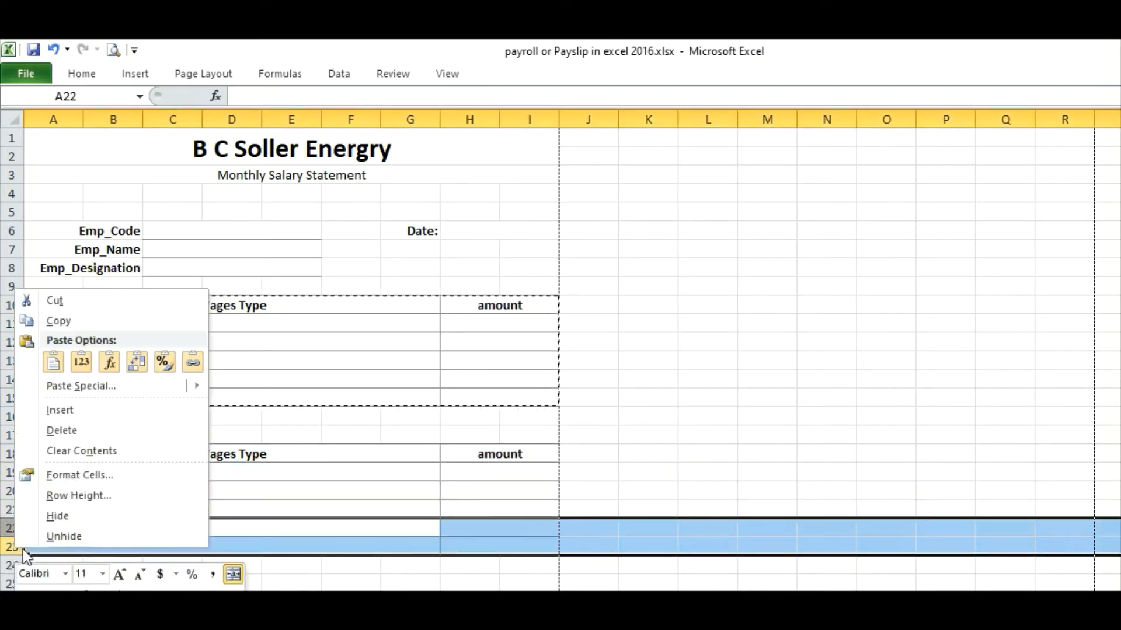
left_click(64, 427)
left_click_drag(231, 565, 231, 582)
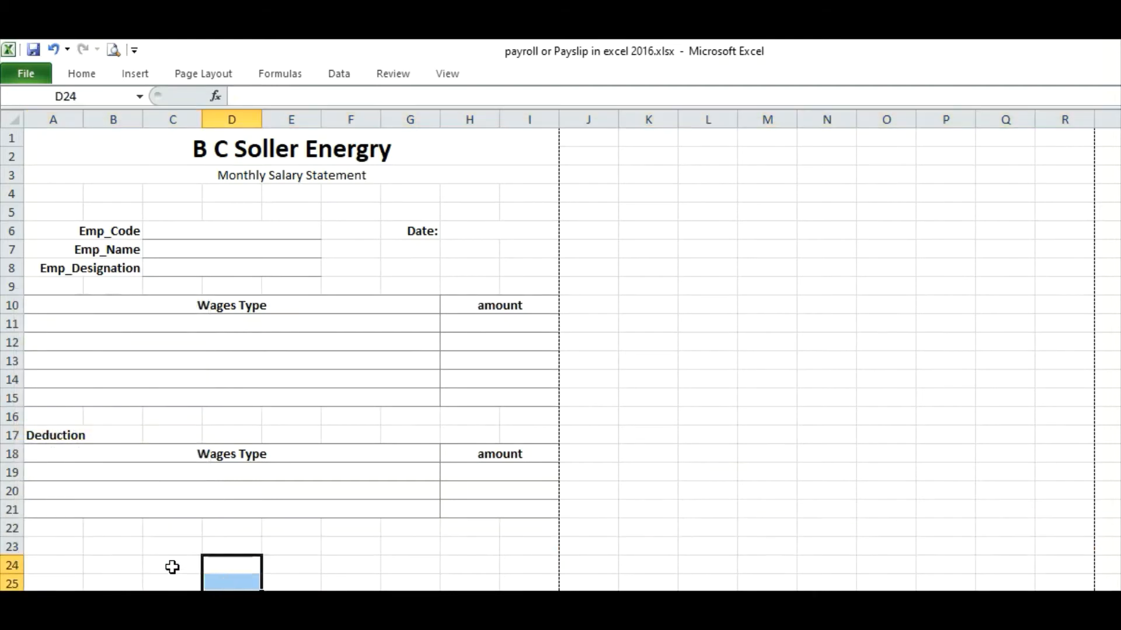
Step: Enter the label "Gross Salary" in cell A24 below the deduction table
scroll(383, 500, "down", 3)
left_click(123, 395)
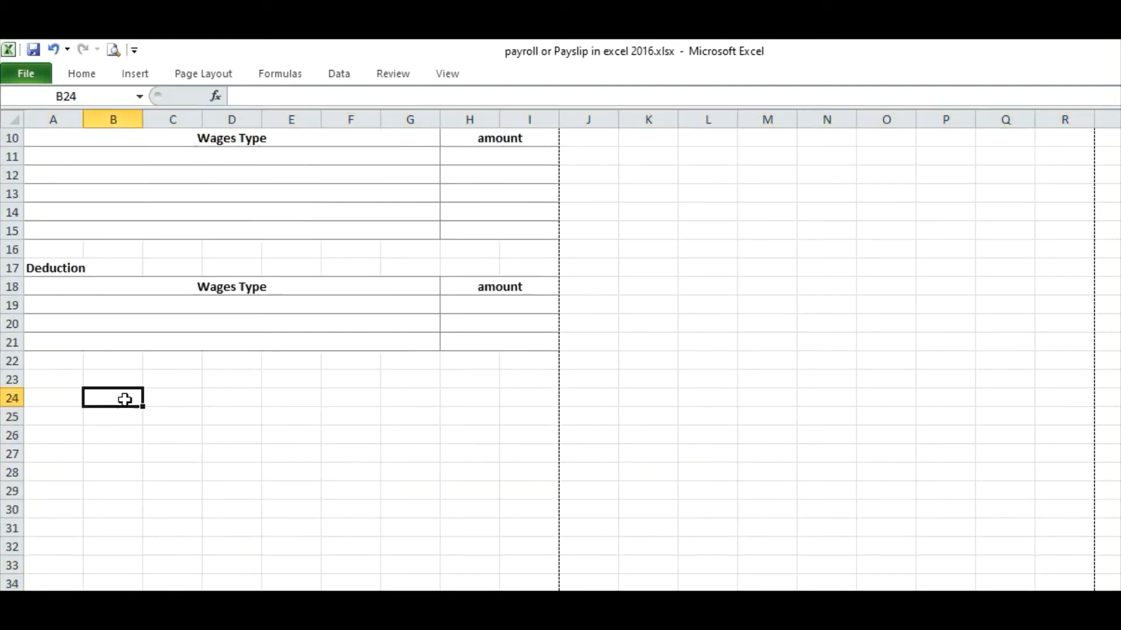
left_click(75, 397)
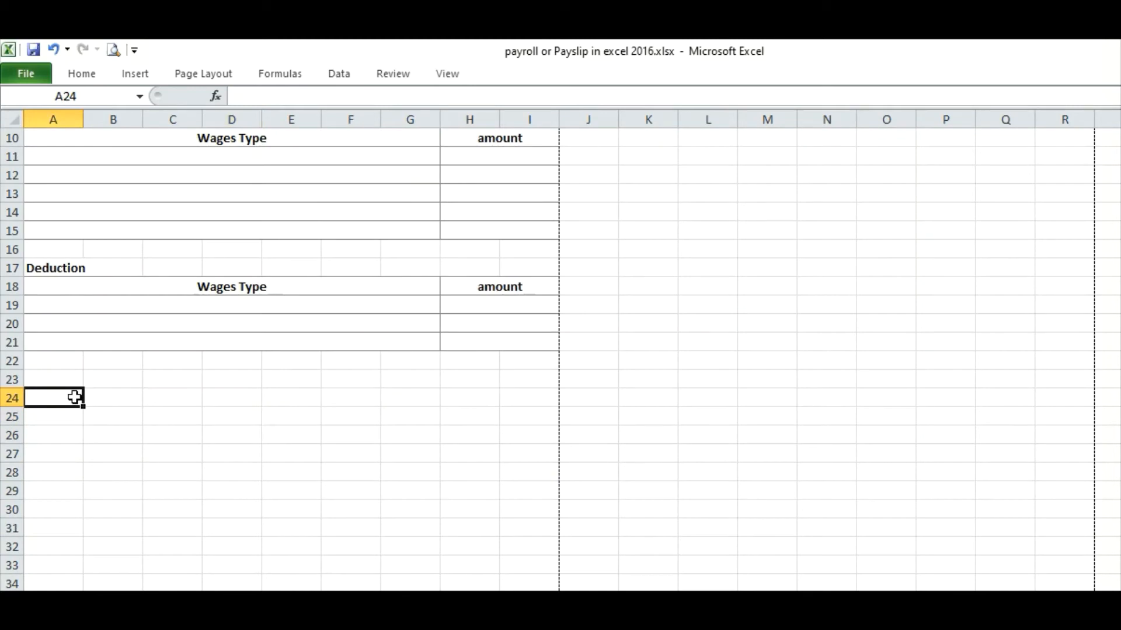
type("Gross")
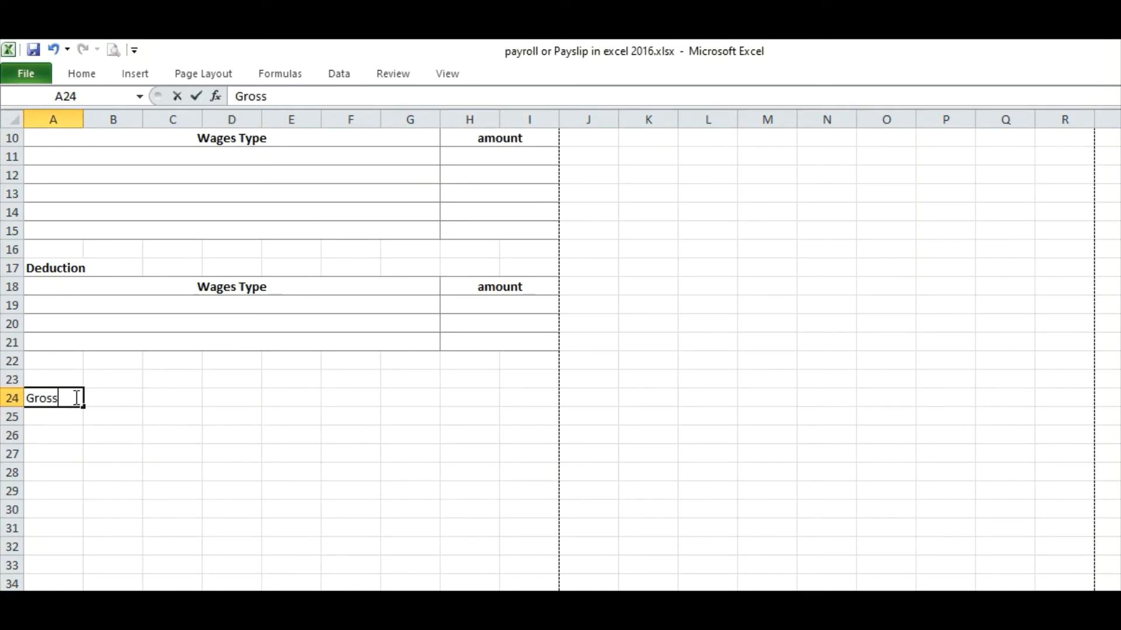
type(" Salary")
key("Tab")
key("Tab")
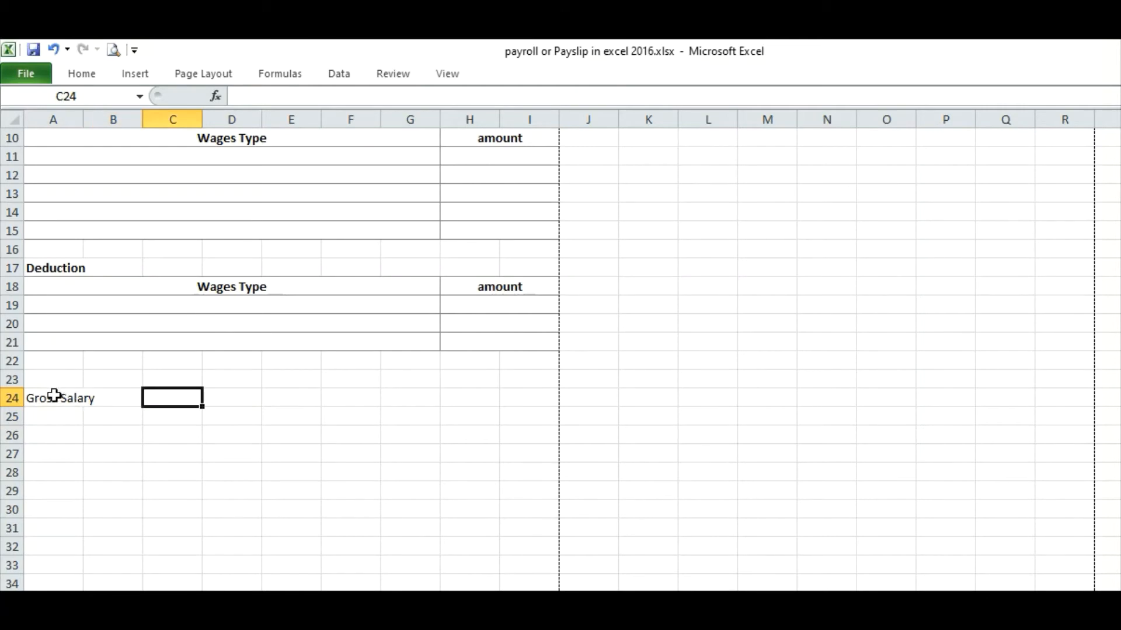
Step: Merge and center the Gross Salary label across A24:B24
left_click_drag(53, 395, 124, 403)
left_click(82, 72)
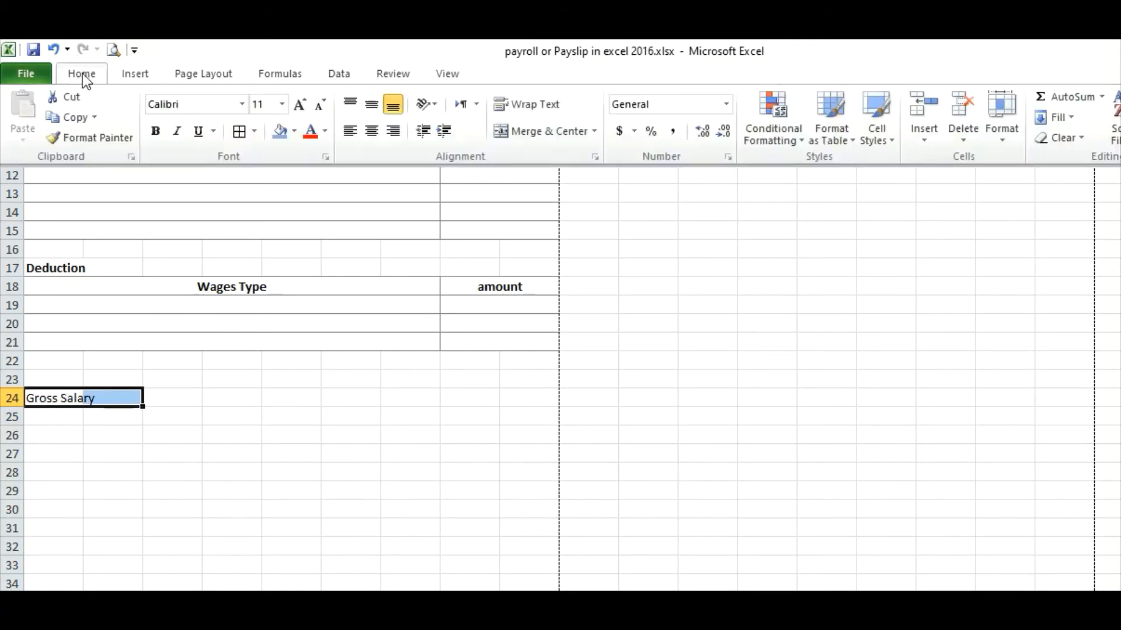
left_click(500, 130)
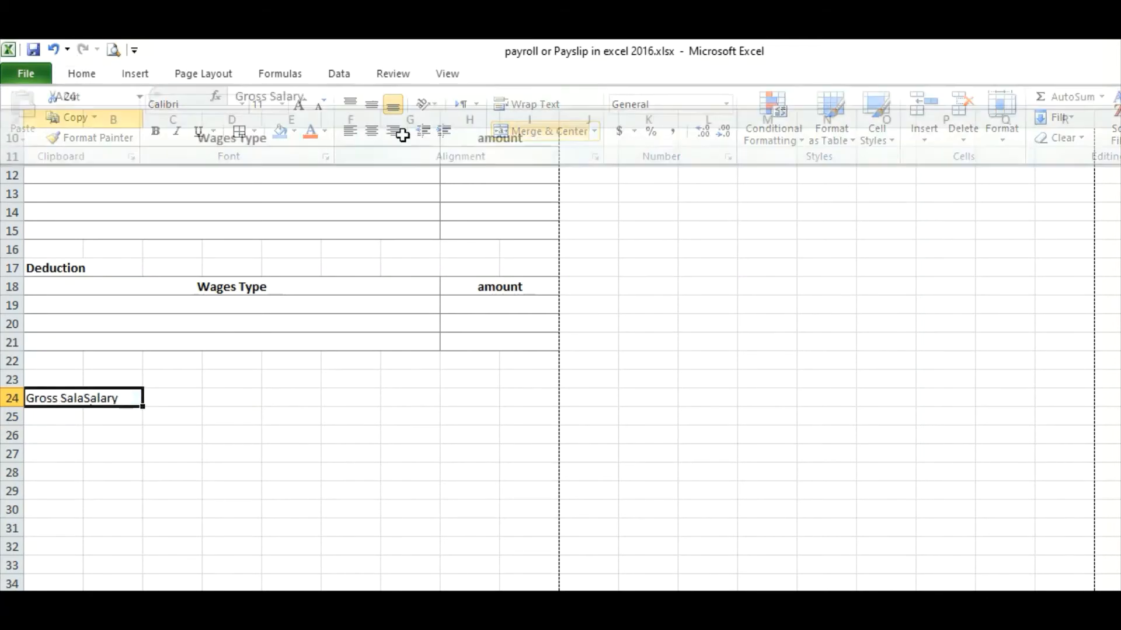
Step: Right-align the merged Gross Salary label and keep the ribbon permanently expanded
left_click(90, 75)
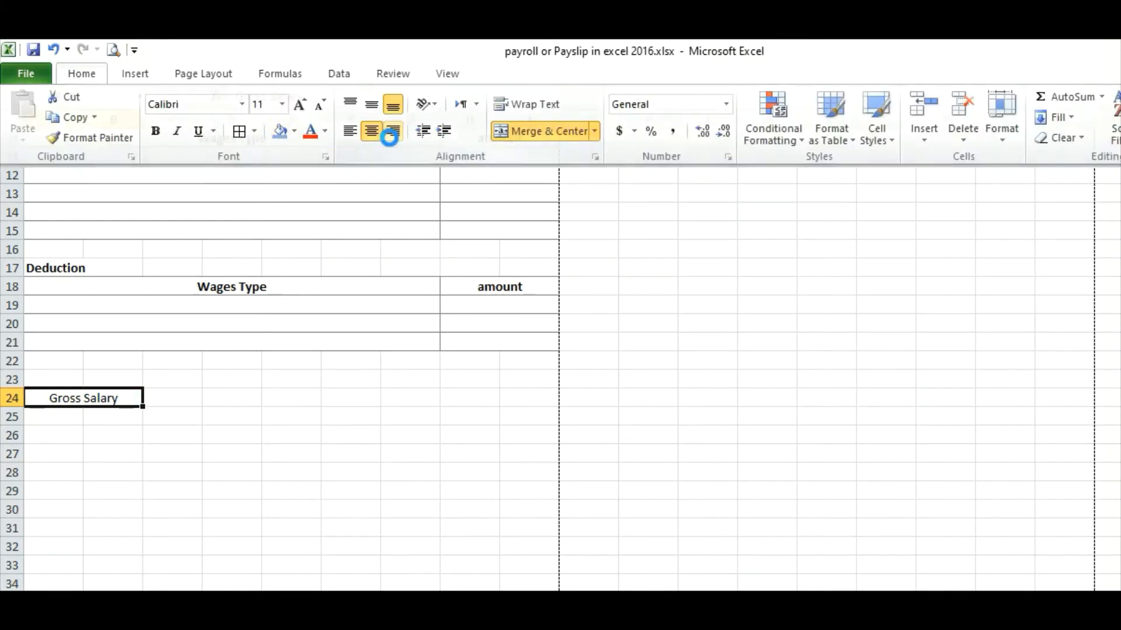
left_click(393, 131)
double_click(76, 78)
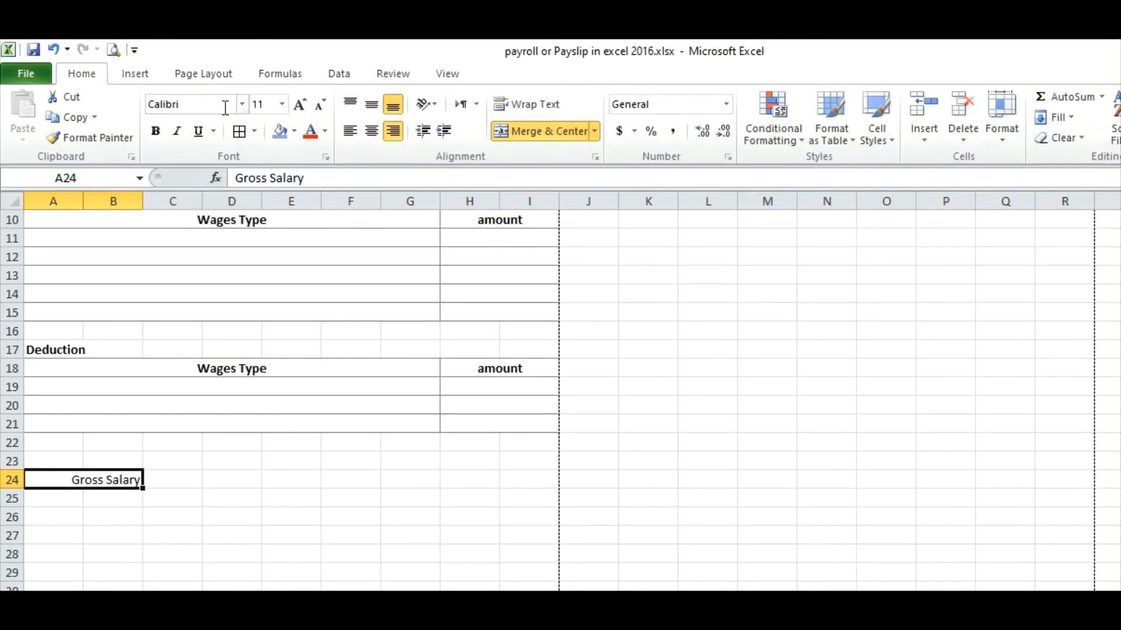
Step: Make the Gross Salary label in row 24 bold and merge C24:D24 as its value cell
left_click(156, 131)
left_click_drag(185, 479, 225, 478)
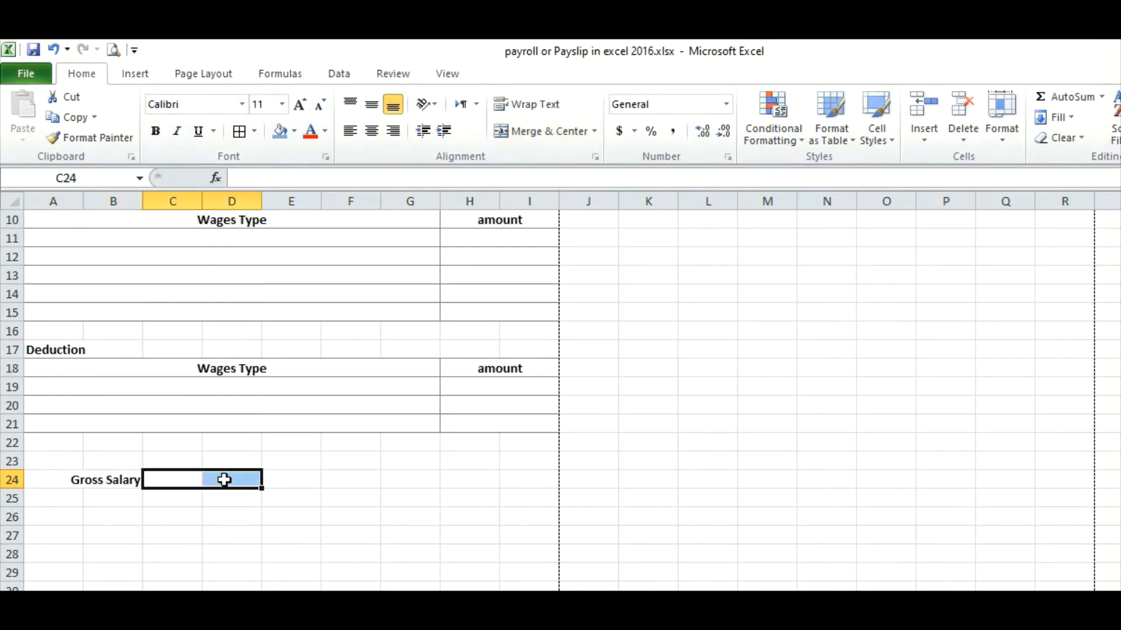
left_click(543, 131)
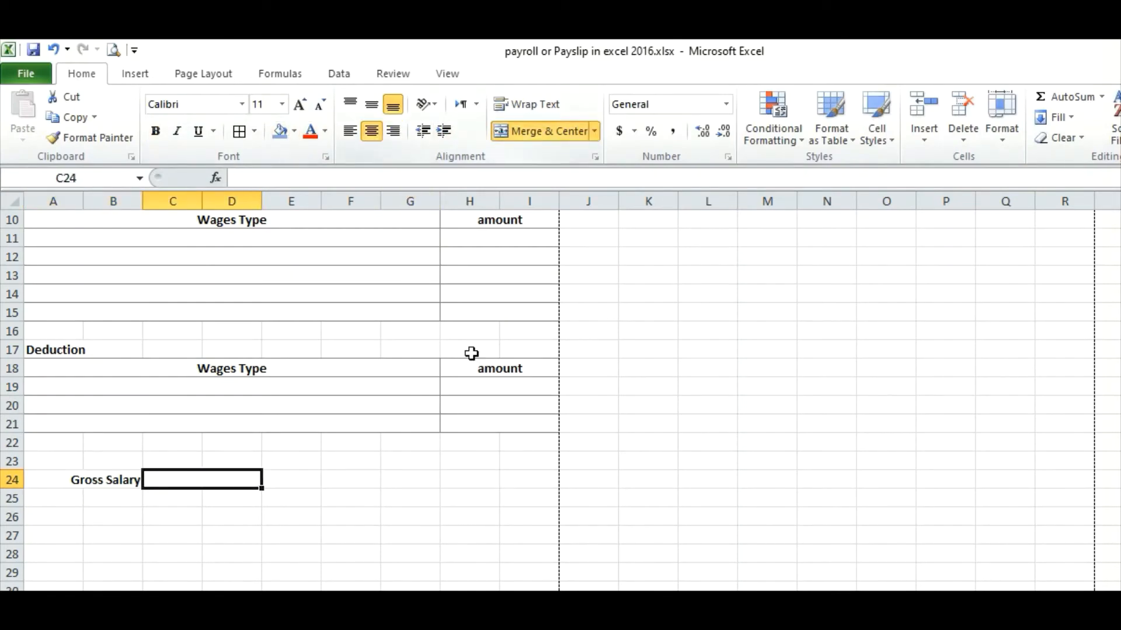
Step: Enter the label "Net Salary" in cell F24
left_click_drag(366, 476, 387, 476)
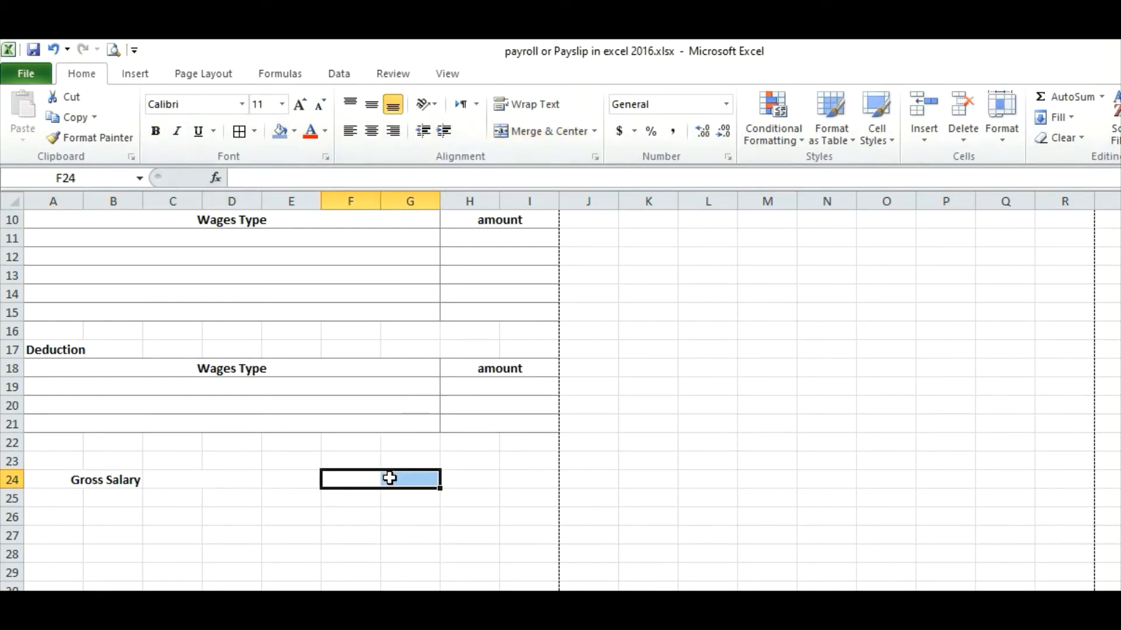
left_click(405, 477)
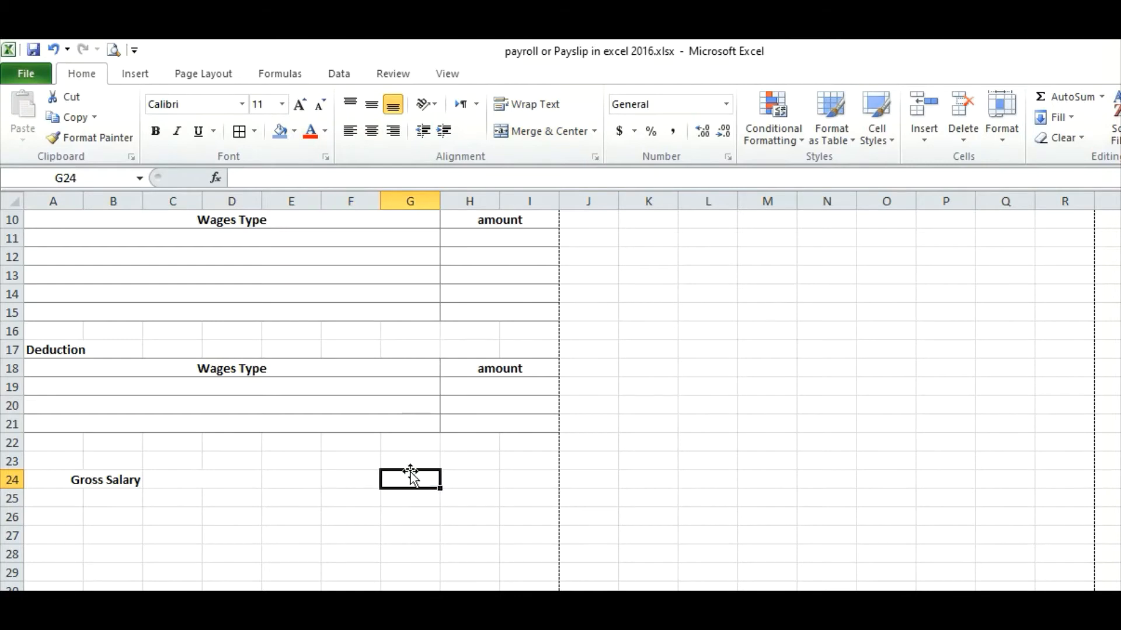
key("Left")
type("Ne")
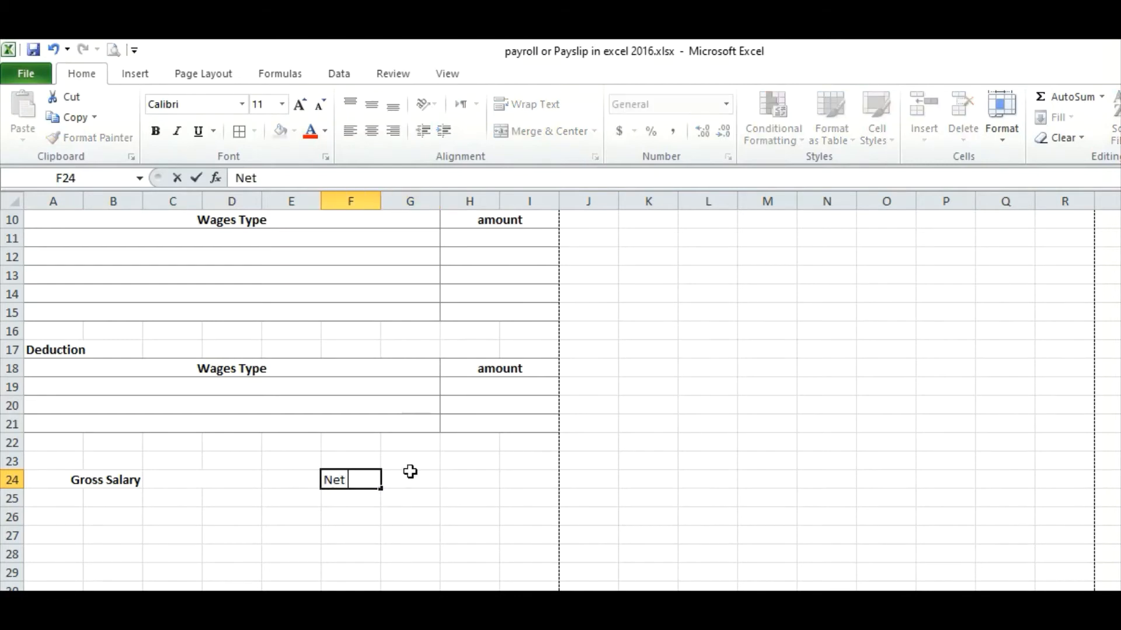
left_click(398, 533)
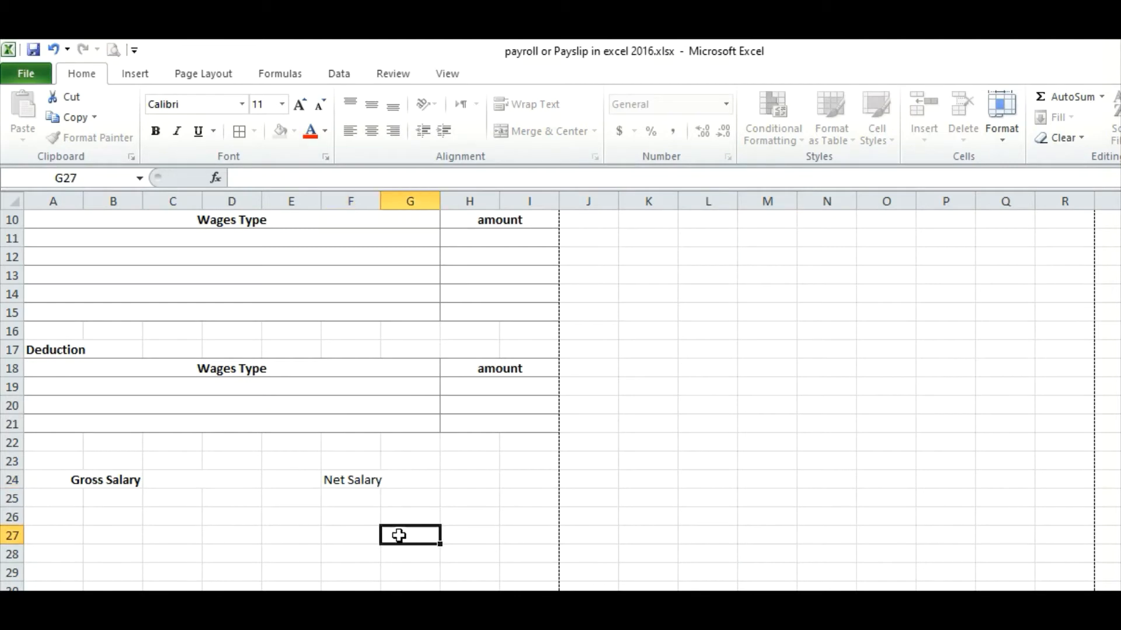
Step: Merge F24:G24 and format the Net Salary label as bold and right-aligned
left_click_drag(342, 478, 448, 477)
left_click(447, 478)
left_click_drag(341, 478, 397, 481)
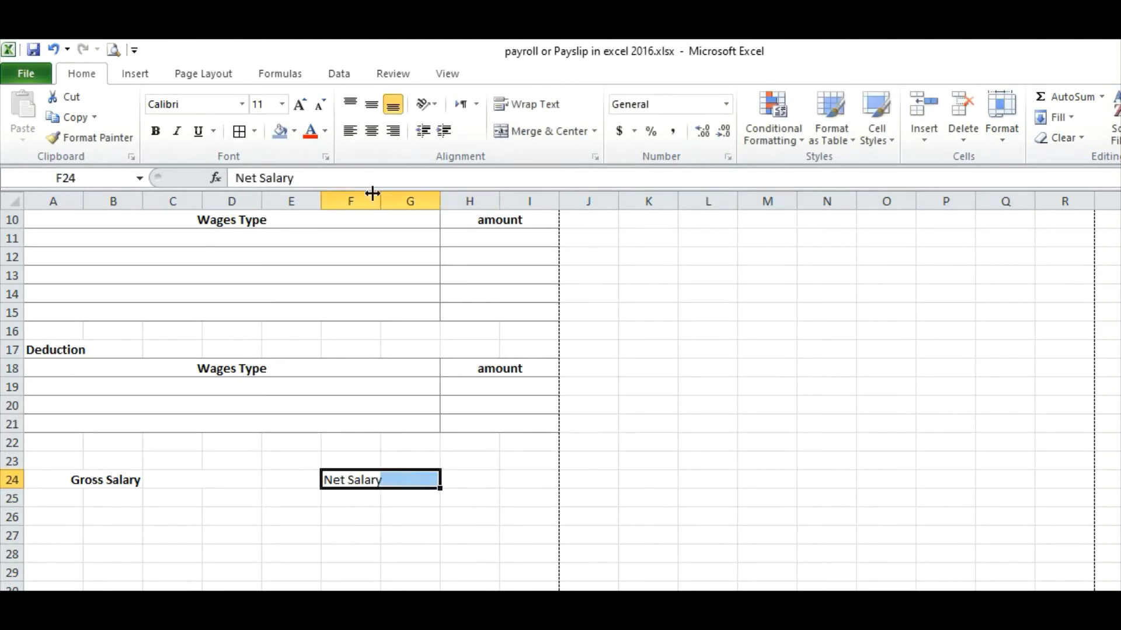
left_click(545, 131)
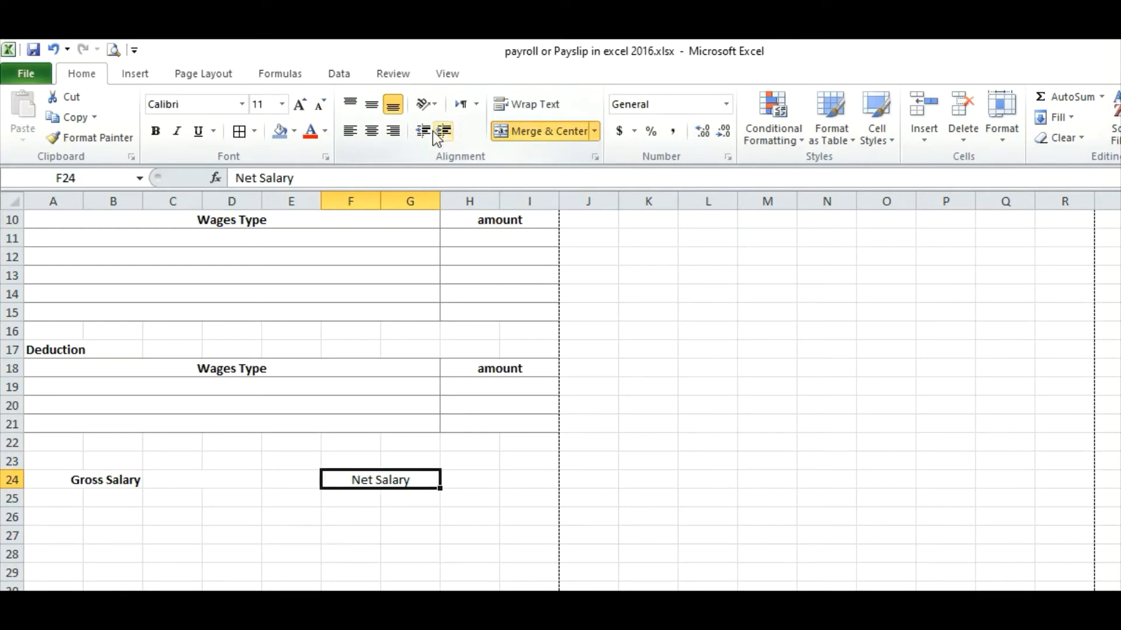
left_click(391, 131)
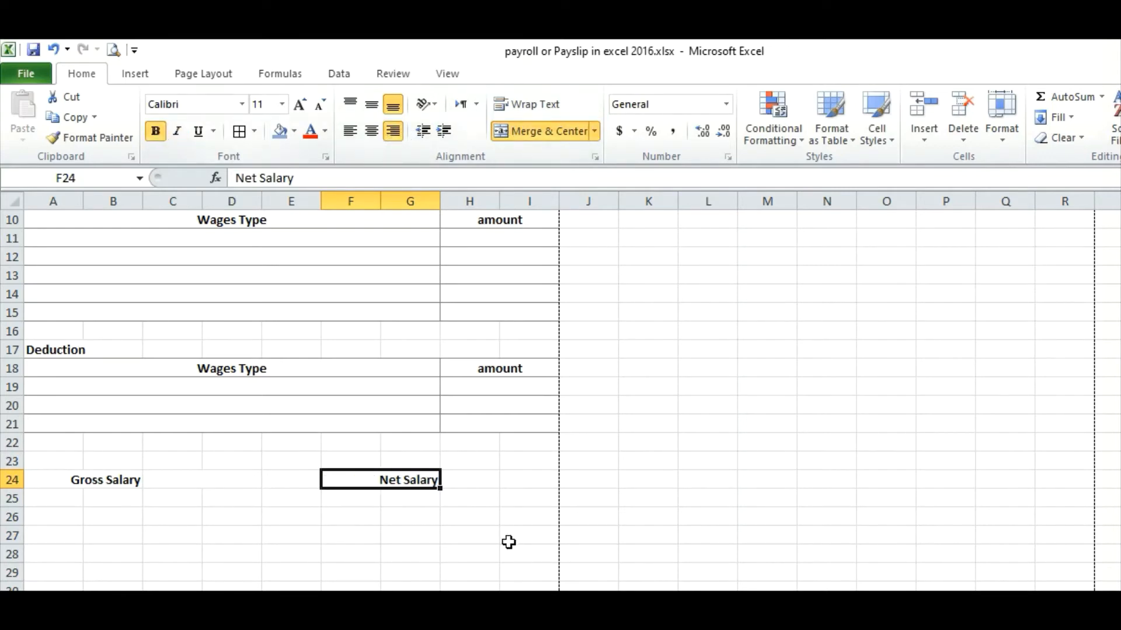
Step: Merge H24:I24 for the net salary value and add a bottom border to it and to the merged C24:D24 cell
left_click_drag(480, 479, 515, 480)
left_click(544, 130)
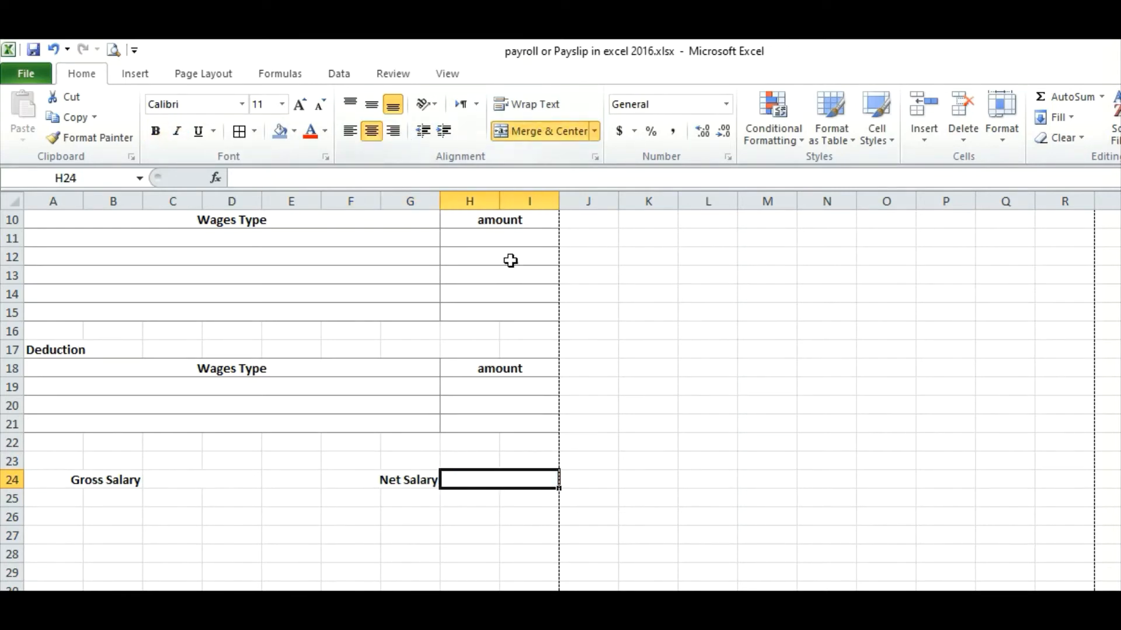
left_click(254, 131)
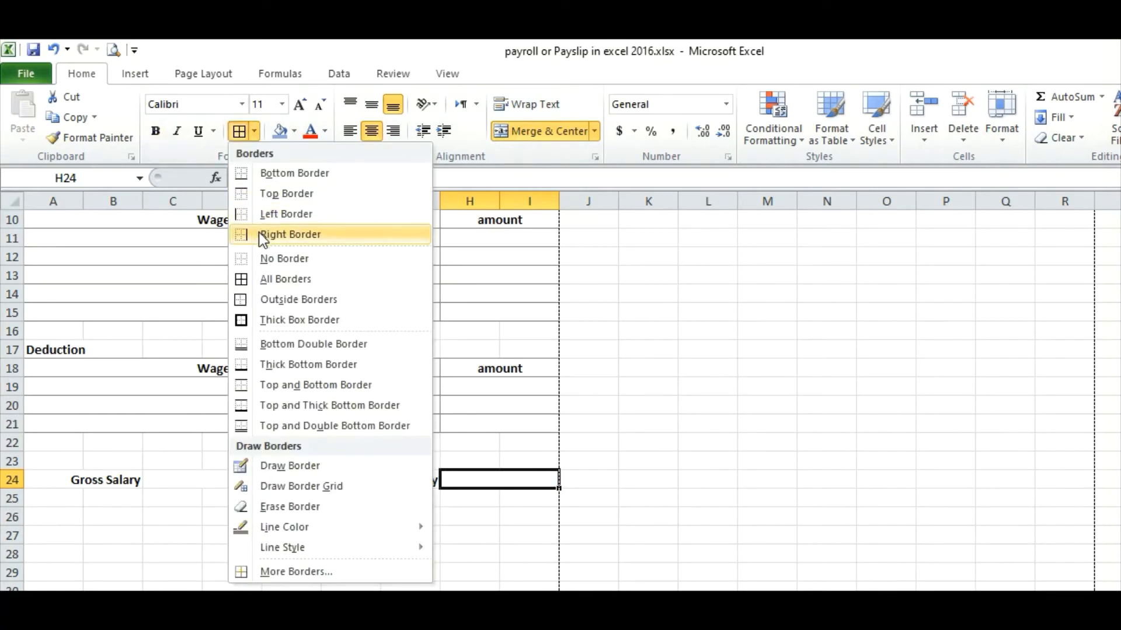
left_click(274, 173)
left_click_drag(163, 489, 204, 475)
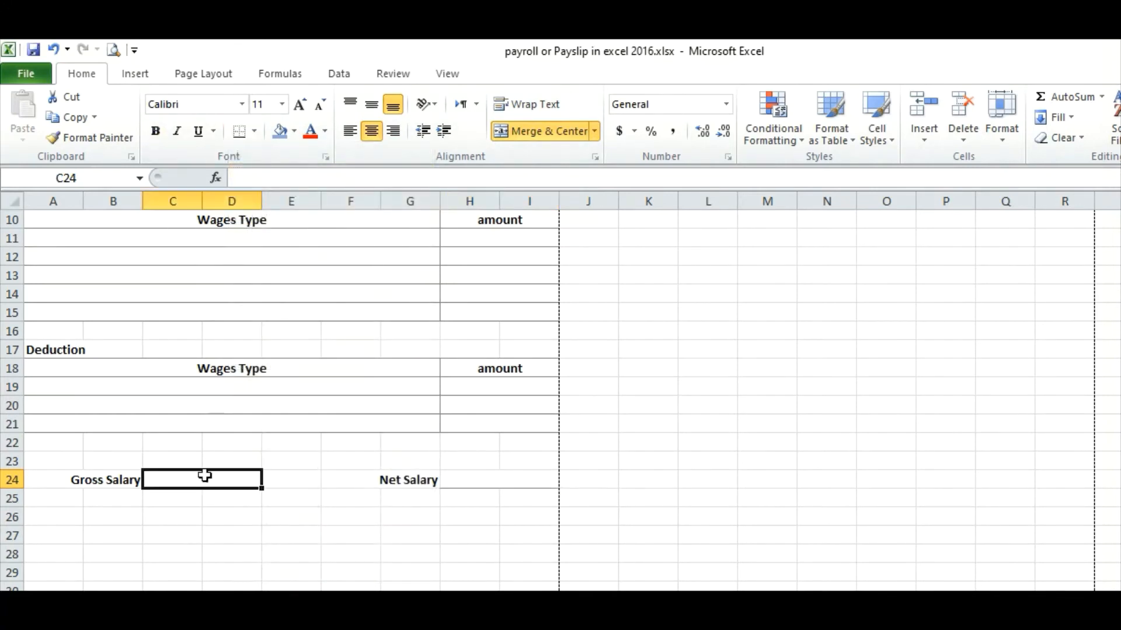
left_click(408, 535)
Step: Enter the heading "account Detail" in cell A27 and make it bold
left_click(78, 541)
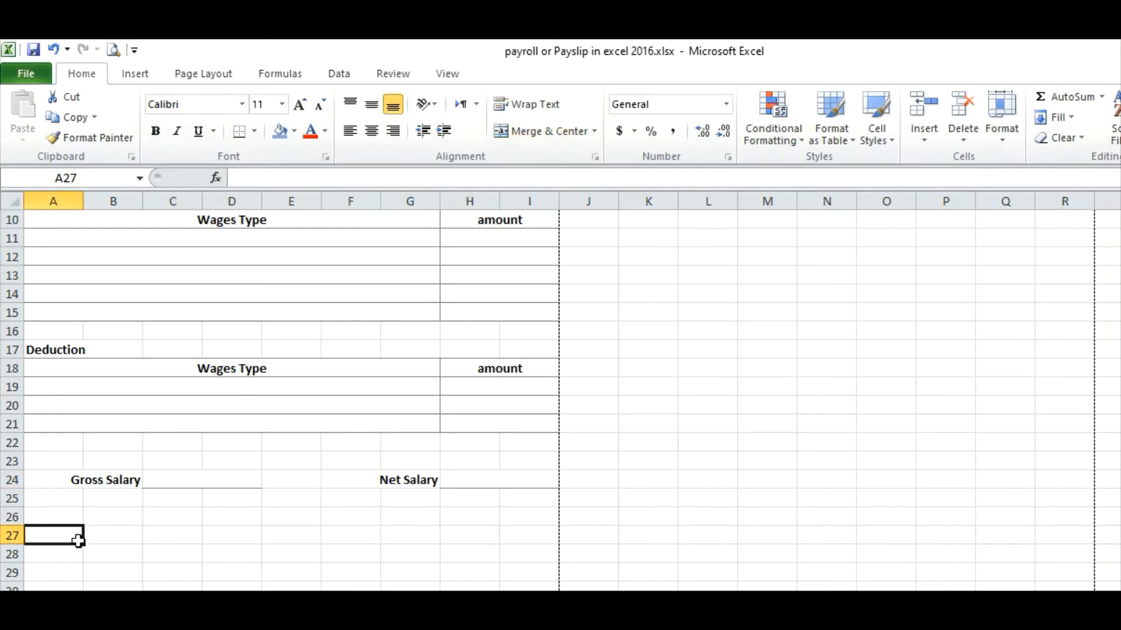
scroll(88, 543, "down", 6)
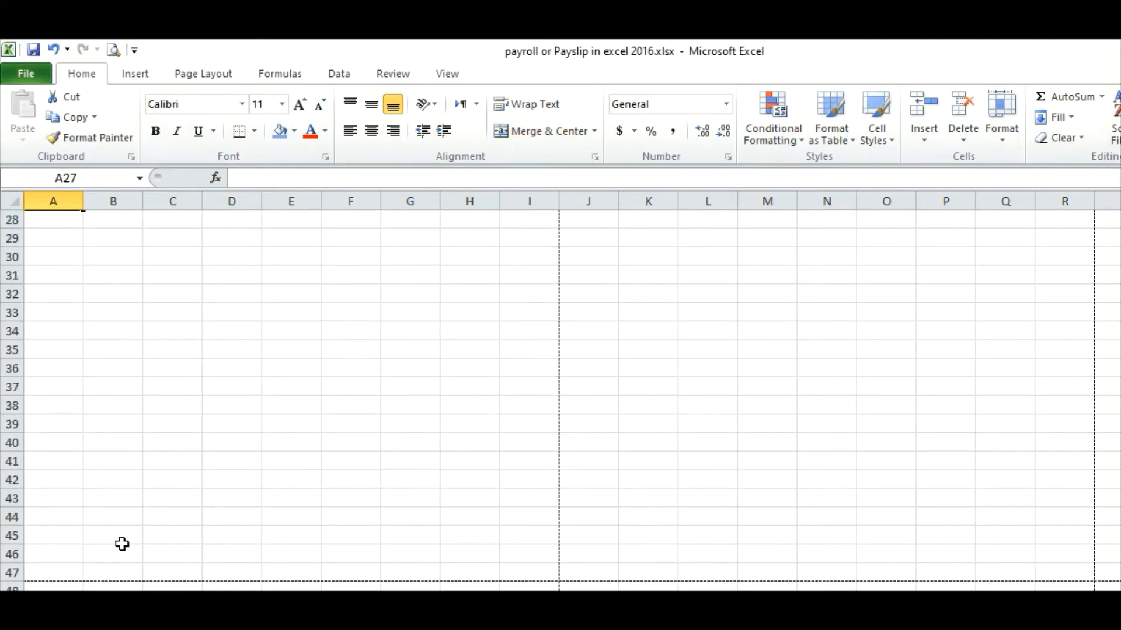
scroll(134, 537, "up", 4)
left_click(107, 478)
left_click(64, 464)
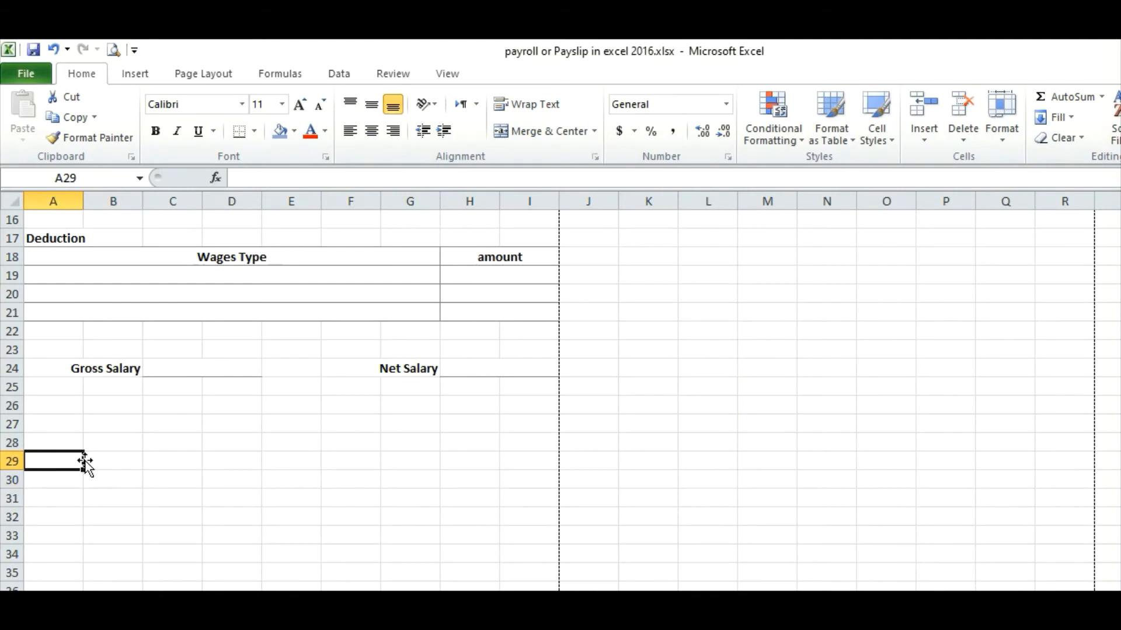
key("Up")
key("Up")
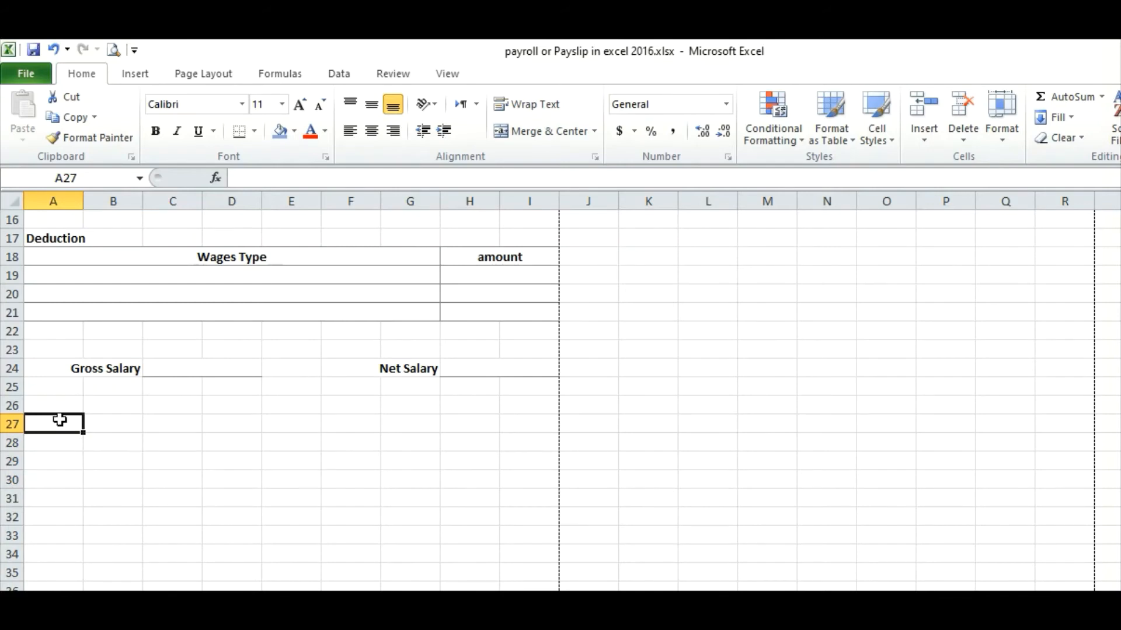
type("acco")
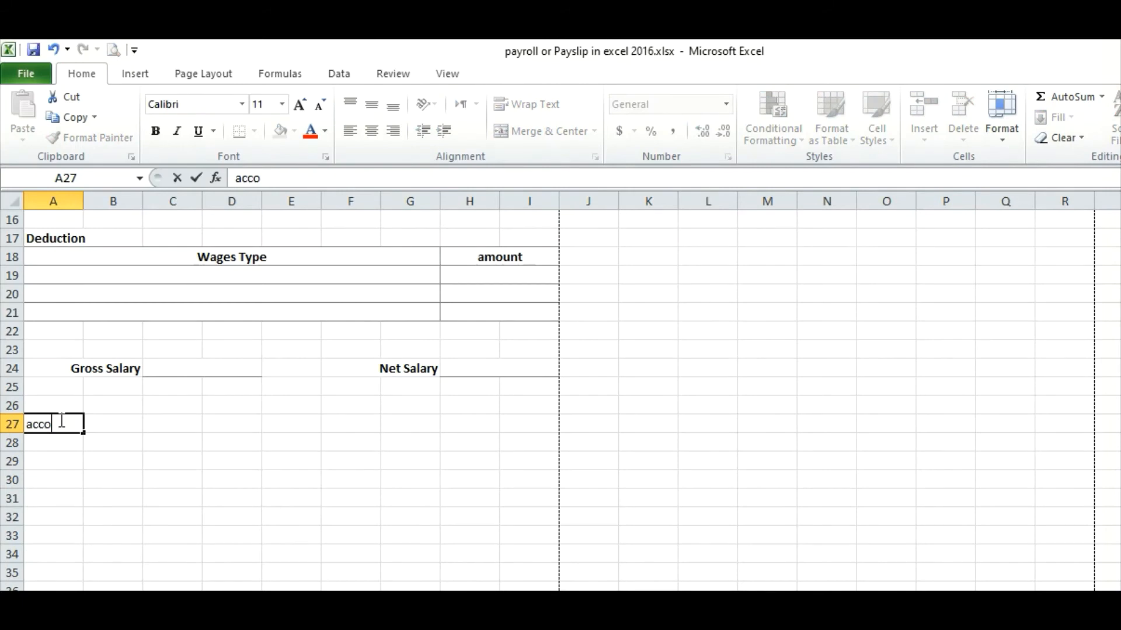
type("unt Detail")
key("Return")
left_click_drag(40, 430, 114, 425)
left_click(153, 132)
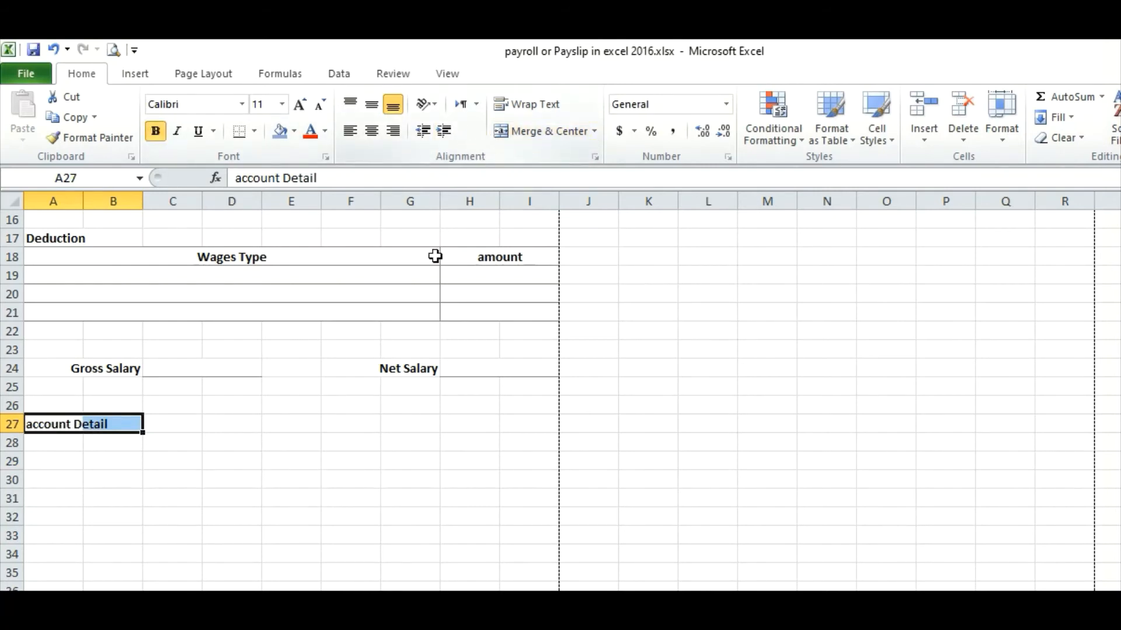
Step: Enter the label "account Title" in cell B28 under the account Detail heading
left_click(68, 485)
left_click_drag(47, 446, 458, 453)
left_click(166, 490)
left_click(100, 445)
left_click(67, 443)
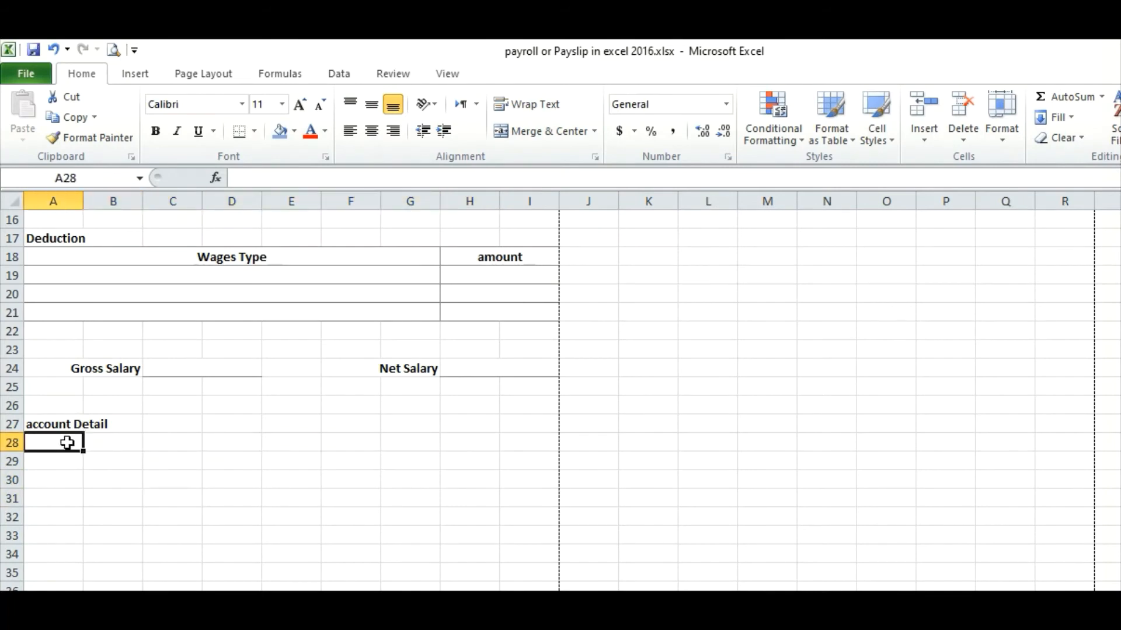
left_click(113, 443)
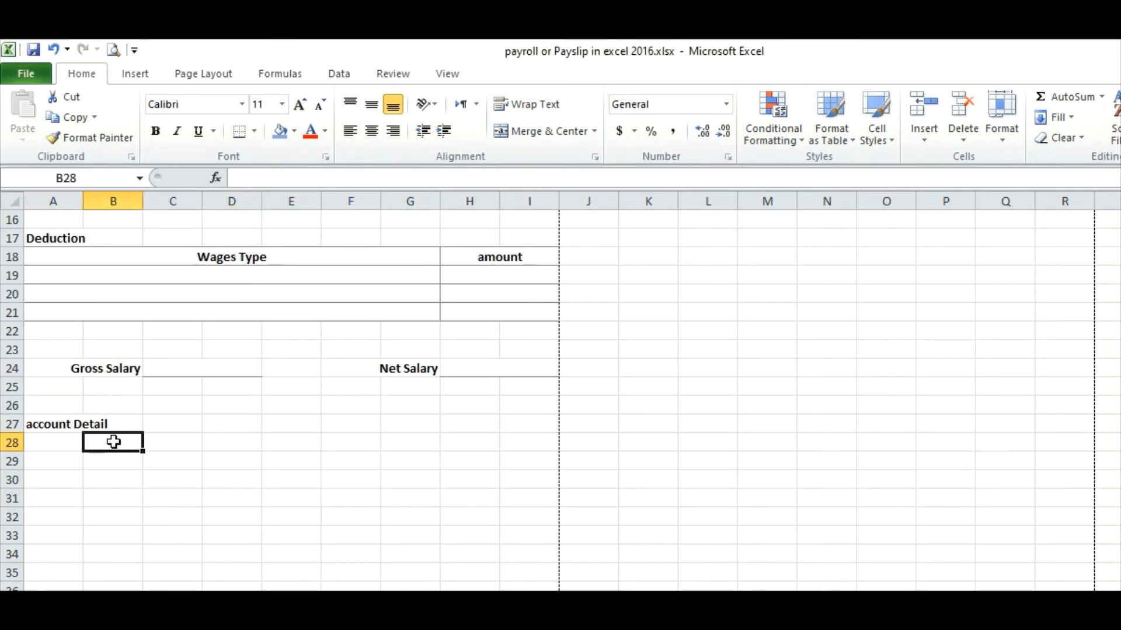
type("aCo")
key("BackSpace")
key("BackSpace")
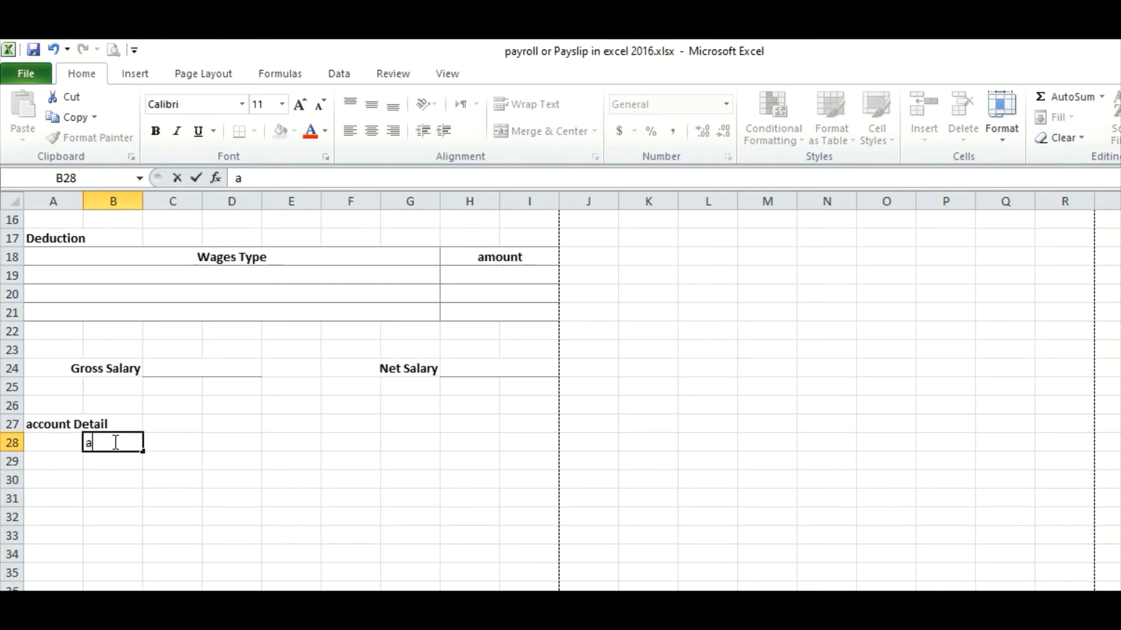
type("ccount Titlte")
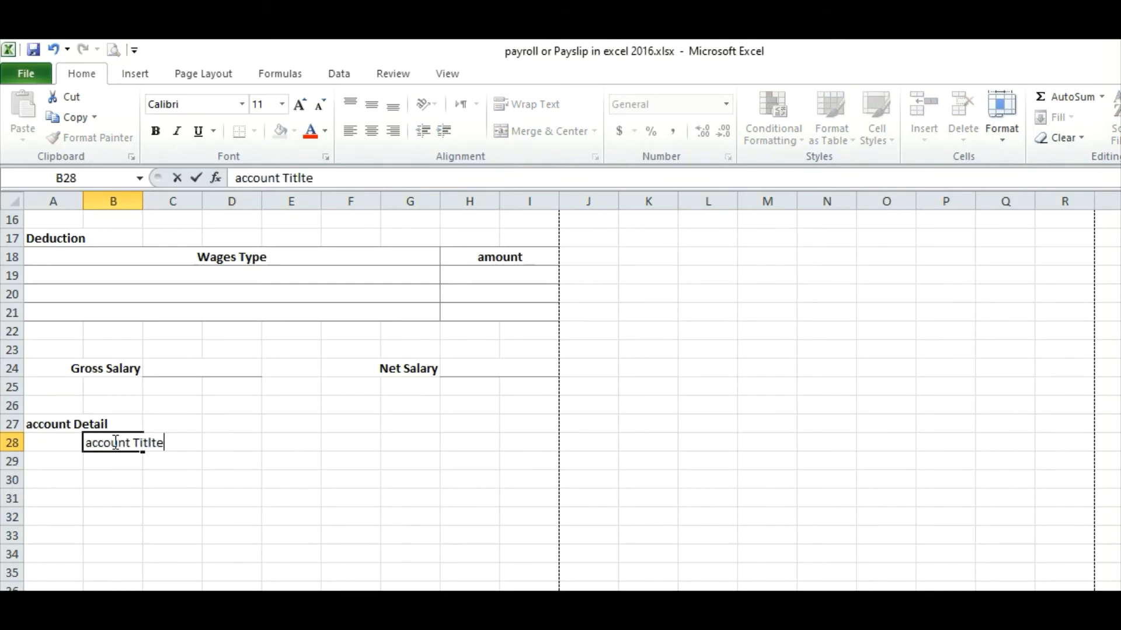
key("BackSpace")
key("BackSpace")
type("le")
key("Return")
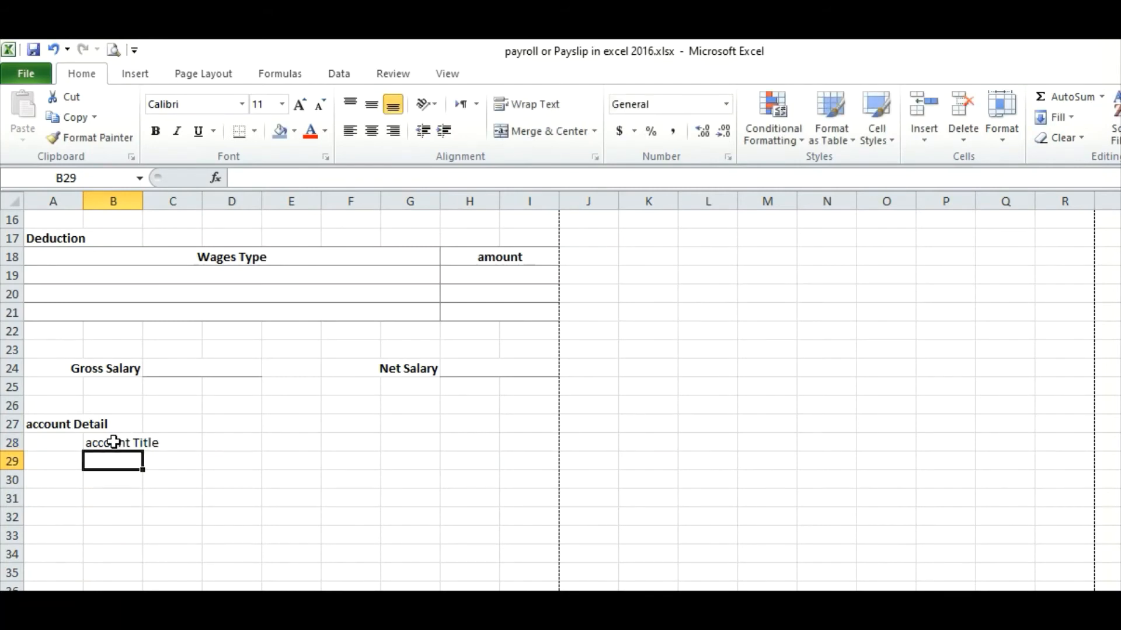
Step: Enter the labels "account No." in B29 and "Bank Name" in B30
type("account")
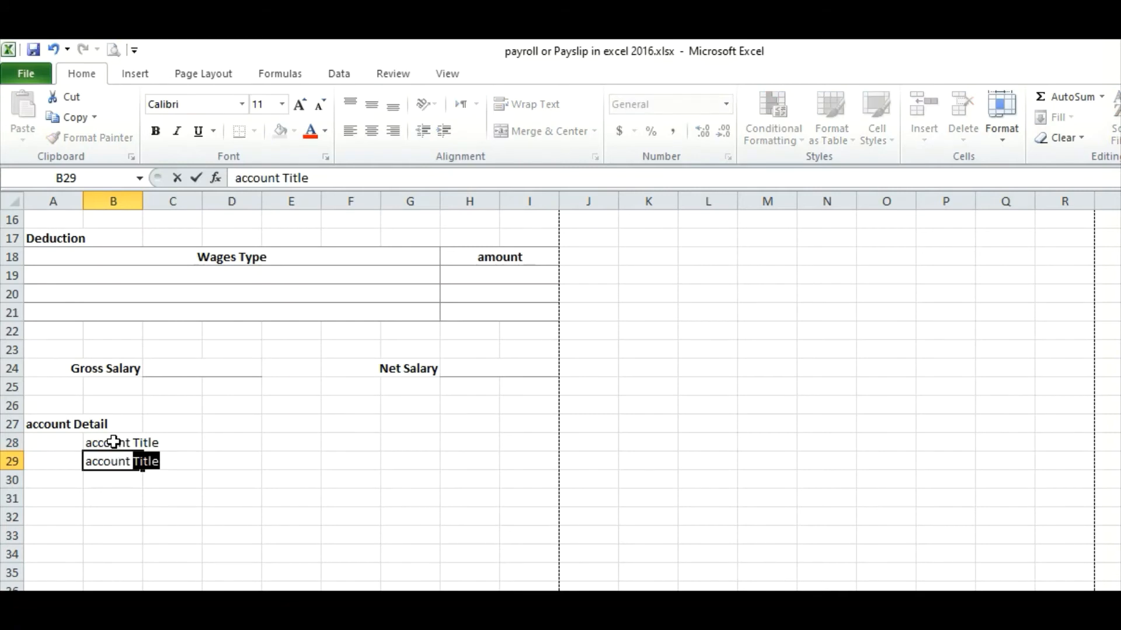
type(" No")
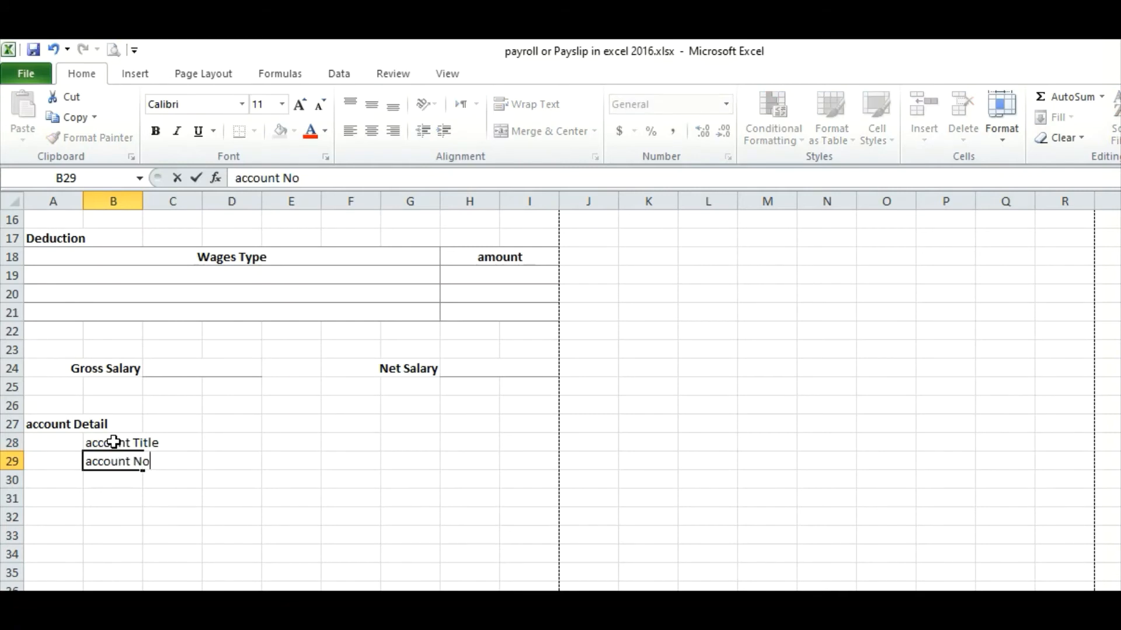
type(".")
key("Return")
type("B")
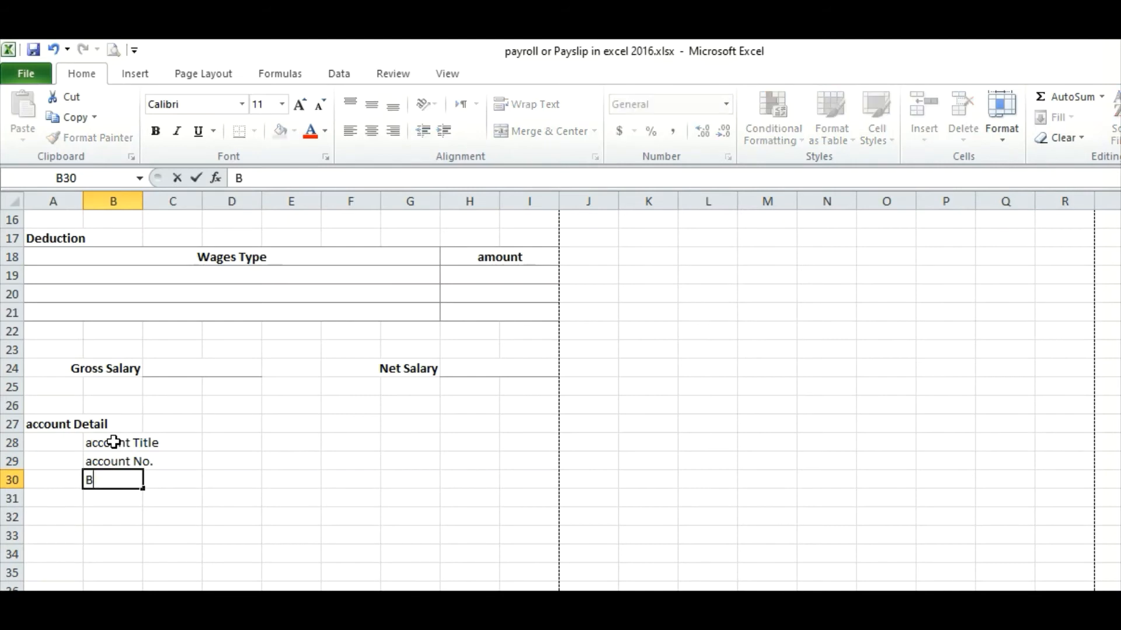
type("ank Name")
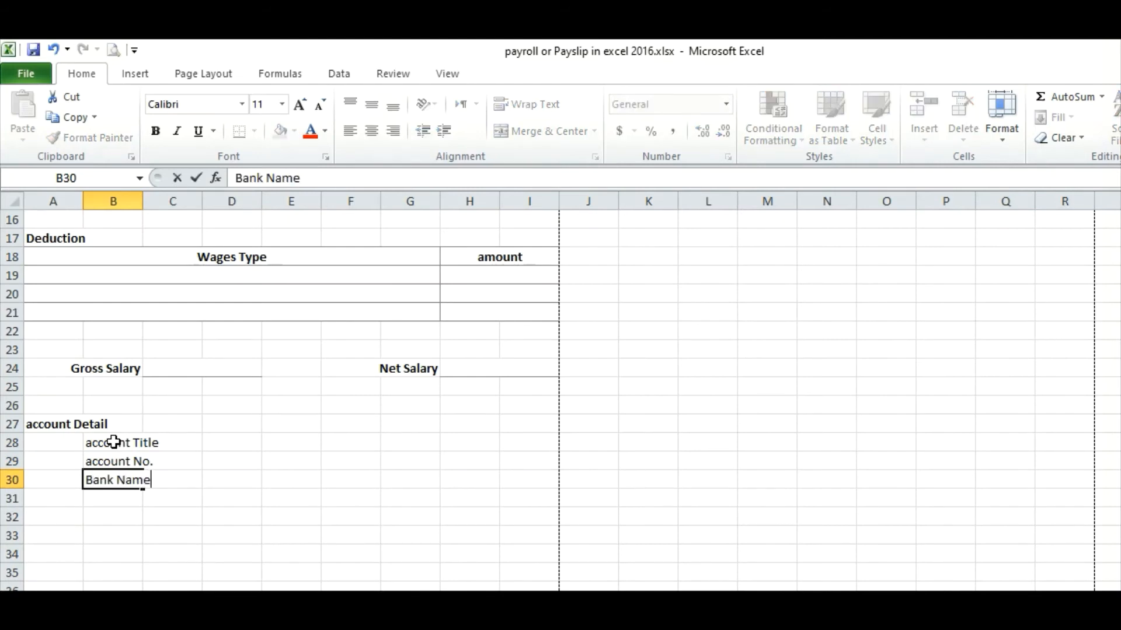
left_click(92, 442)
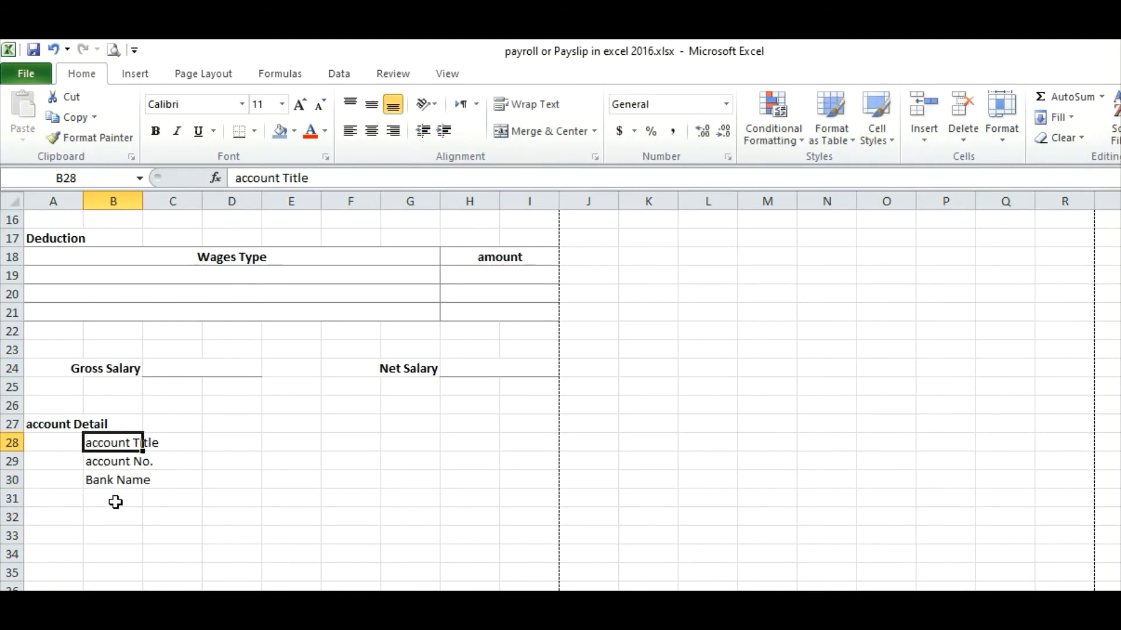
Step: Make the three account detail labels in B28:B30 bold
left_click(115, 499)
left_click_drag(195, 442, 463, 442)
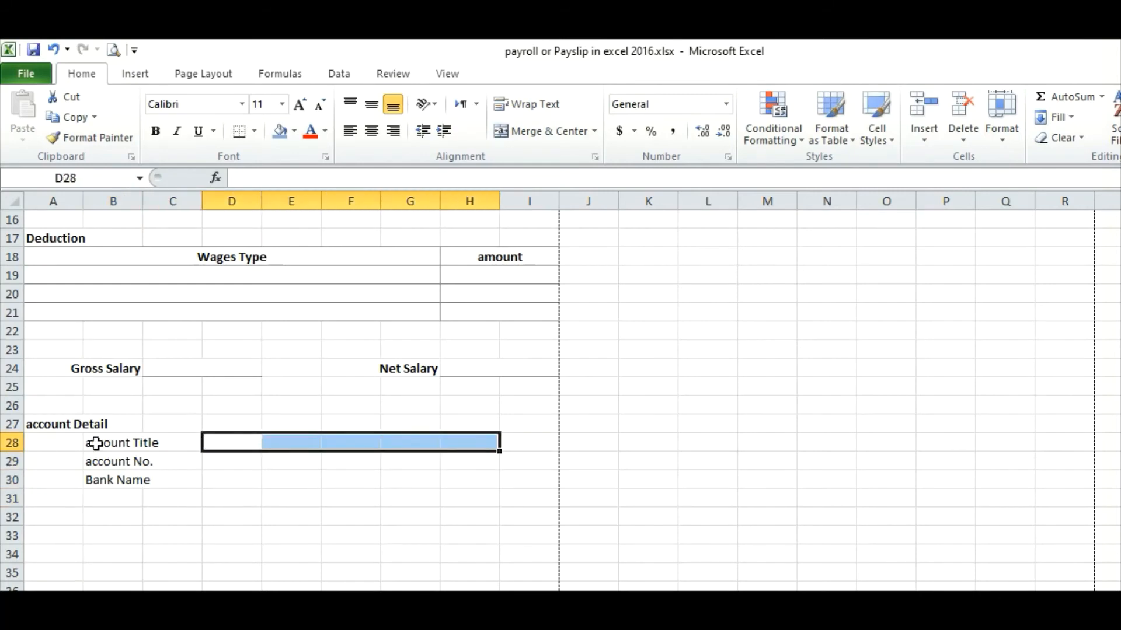
left_click_drag(90, 443, 107, 482)
left_click(155, 131)
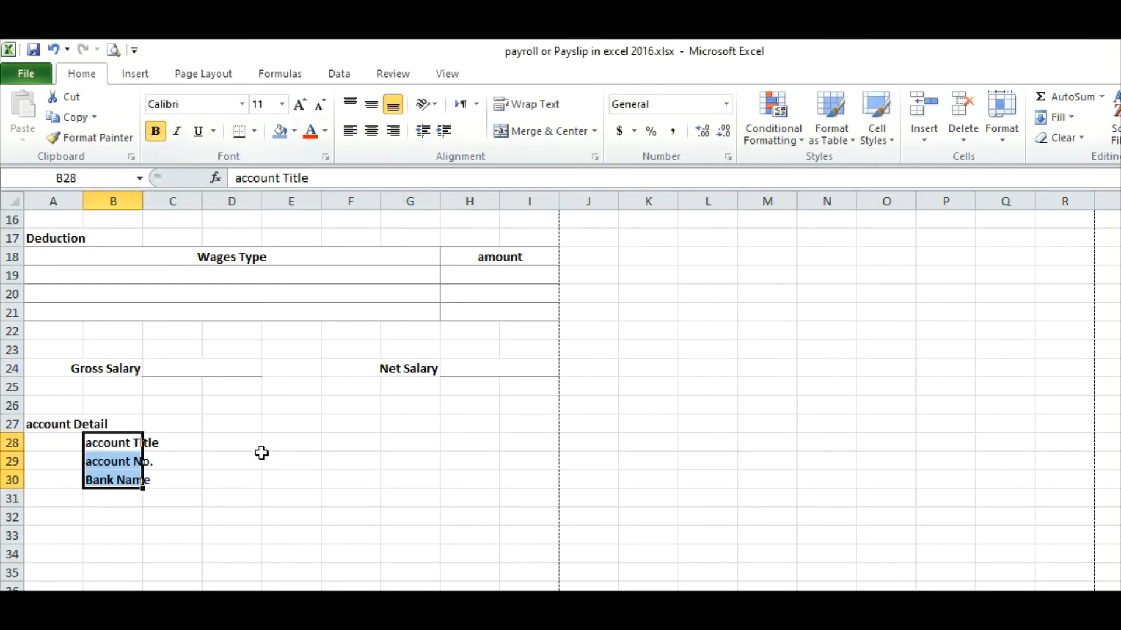
Step: Add a bottom border across columns D to H in each of rows 28, 29 and 30 as fill-in lines for the account details
left_click(235, 441)
left_click_drag(235, 440, 464, 448)
left_click(247, 125)
left_click(236, 476)
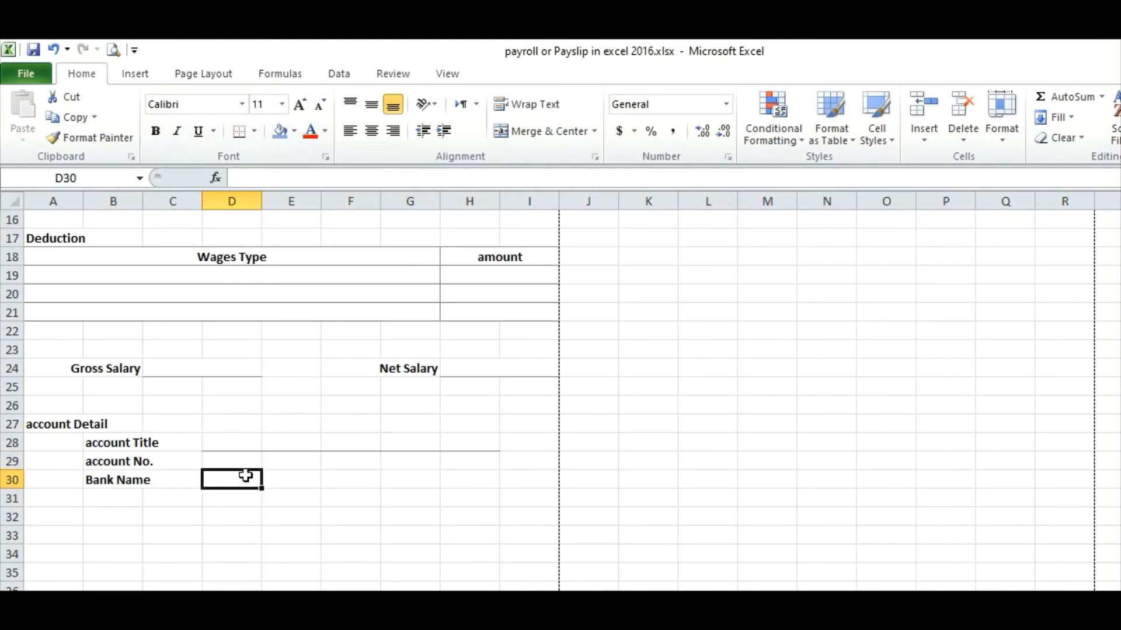
left_click_drag(216, 469, 474, 462)
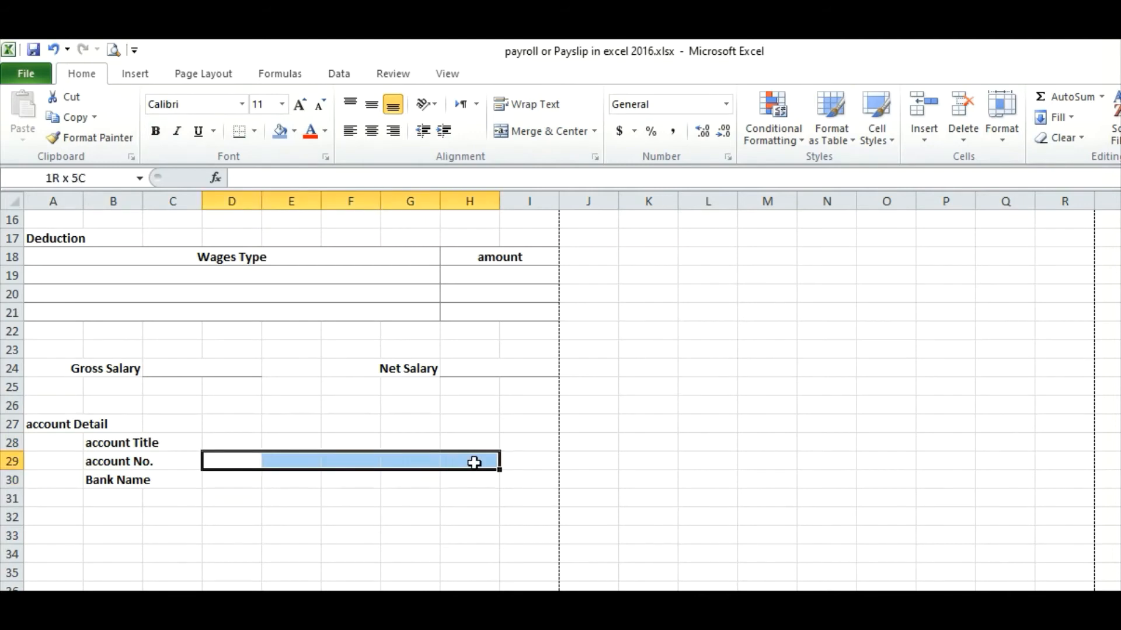
left_click(239, 131)
left_click_drag(235, 480, 477, 478)
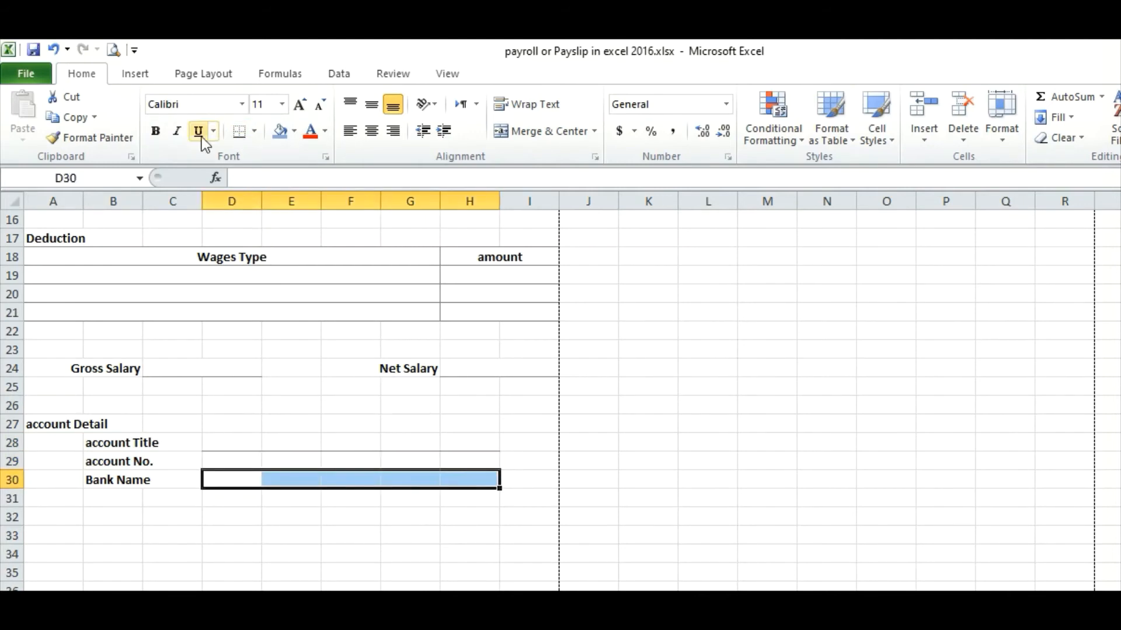
left_click(236, 132)
left_click(413, 551)
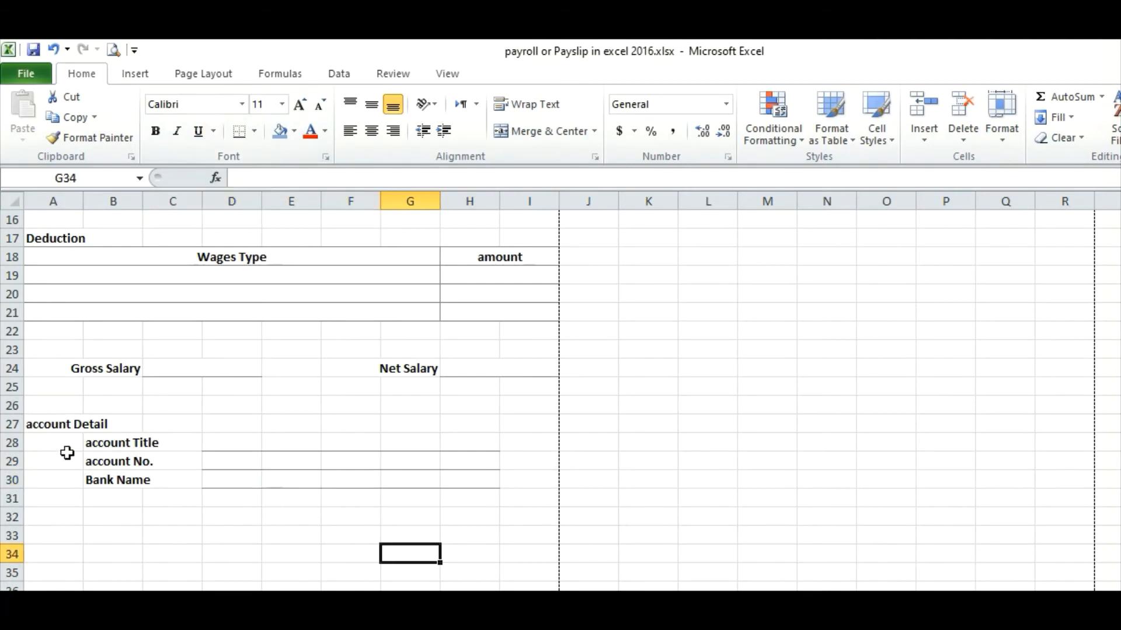
scroll(201, 497, "up", 5)
scroll(180, 420, "down", 2)
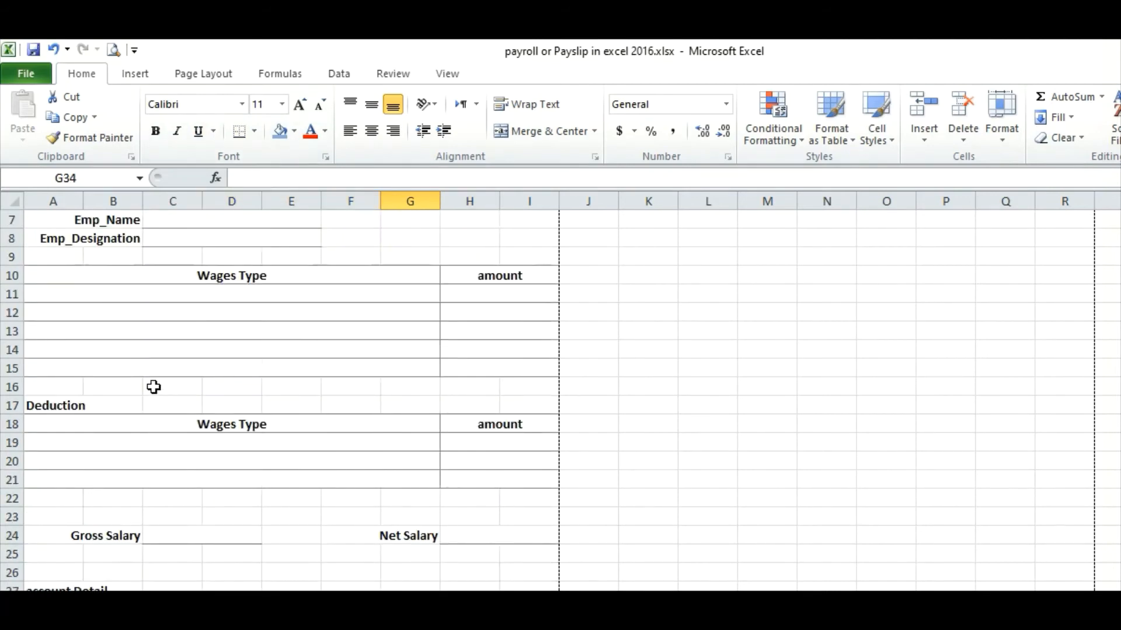
Step: Enter the note "Vlookup" in cell K5 beside the payslip
scroll(267, 315, "up", 2)
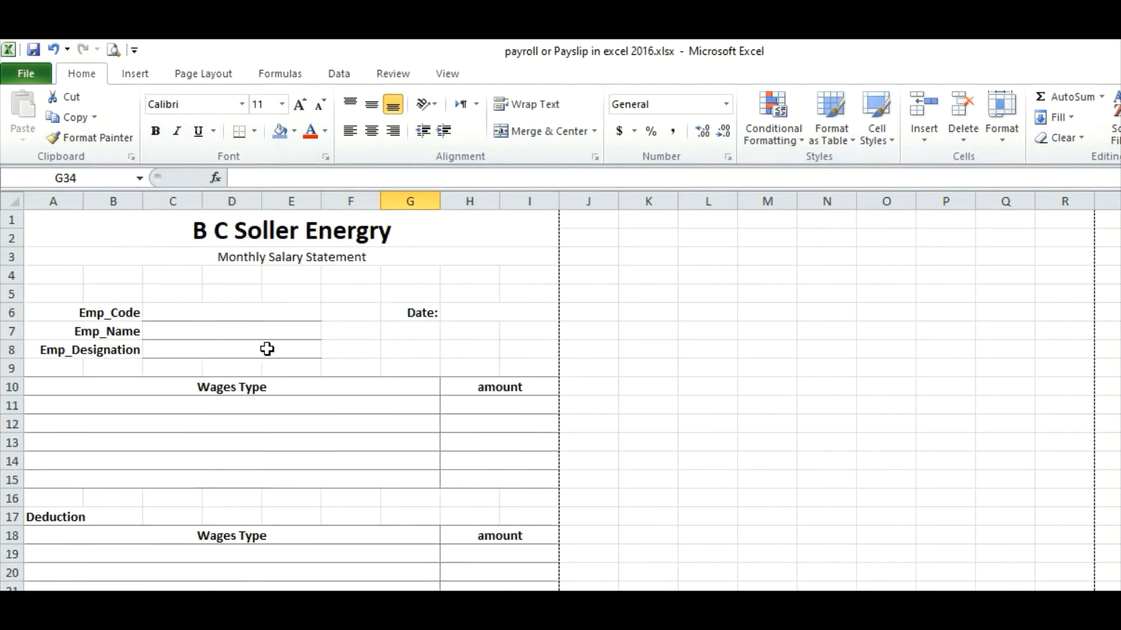
left_click(223, 308)
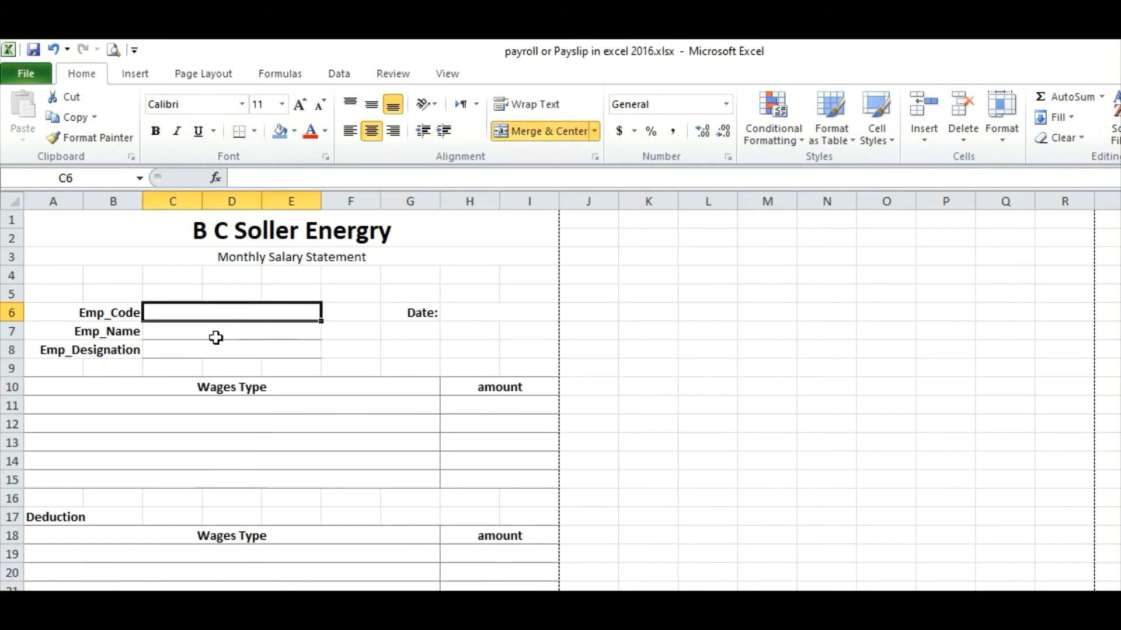
left_click(213, 332)
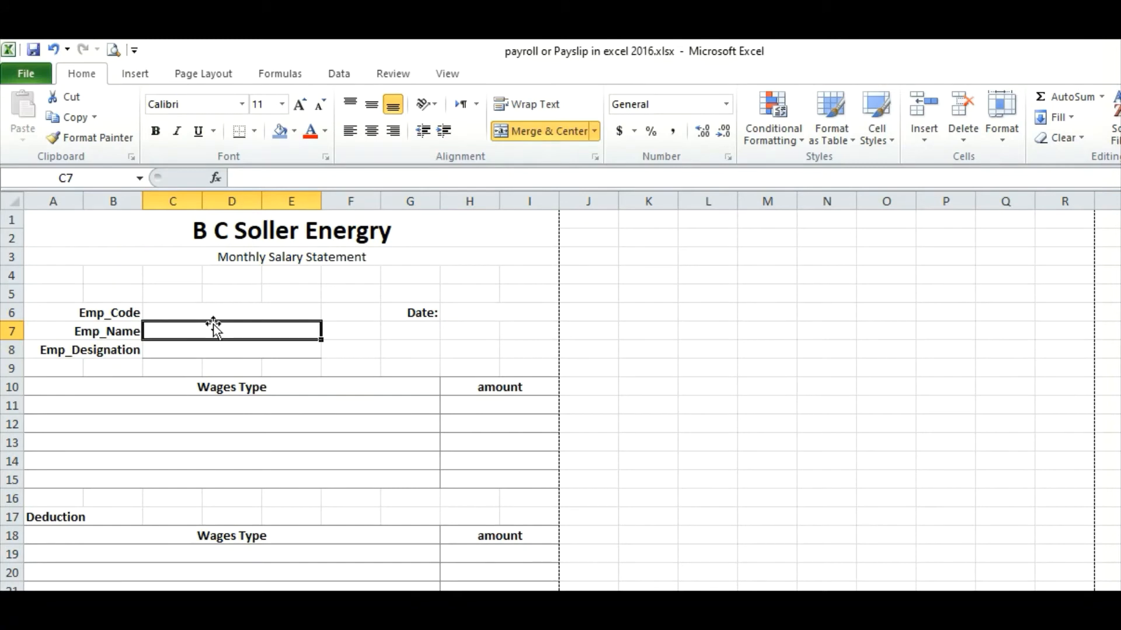
left_click(638, 305)
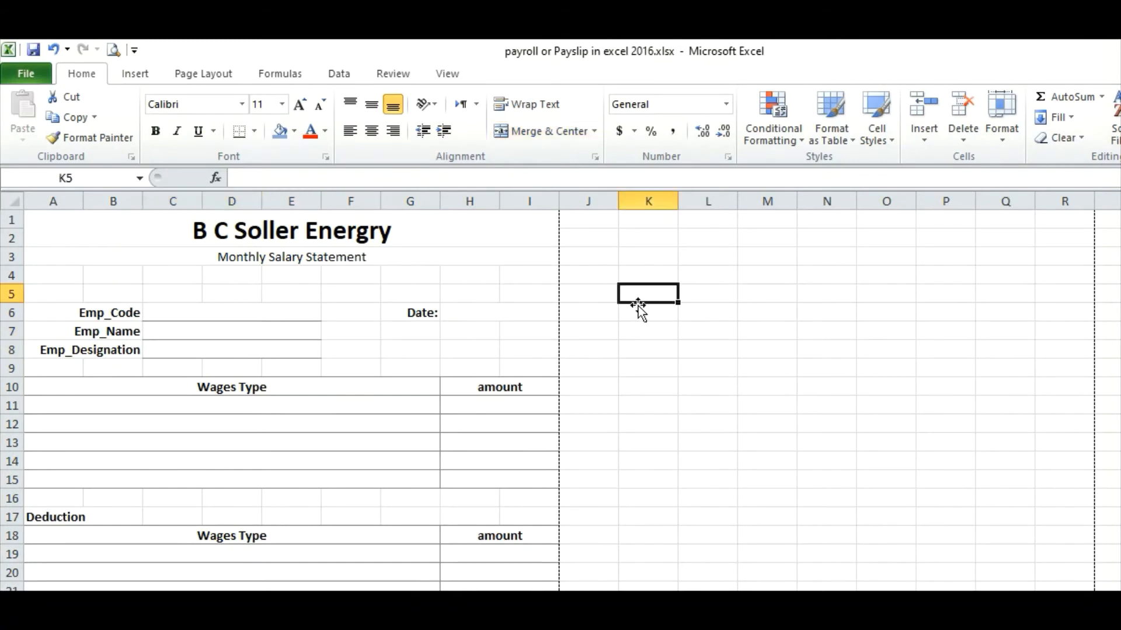
type("Vl")
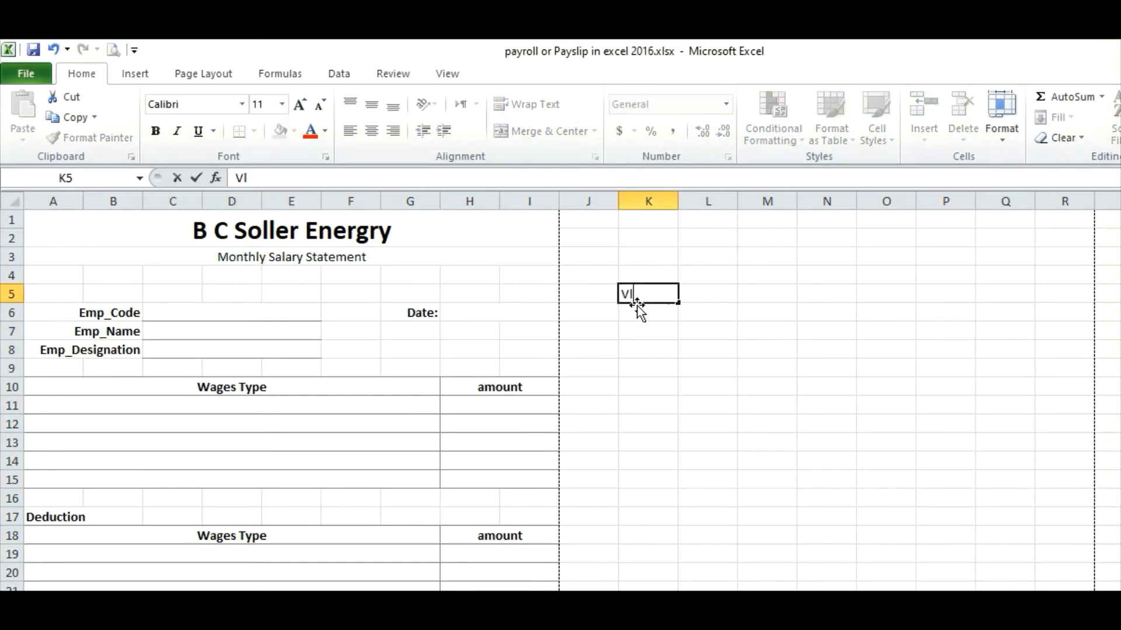
type("ookup")
key("Return")
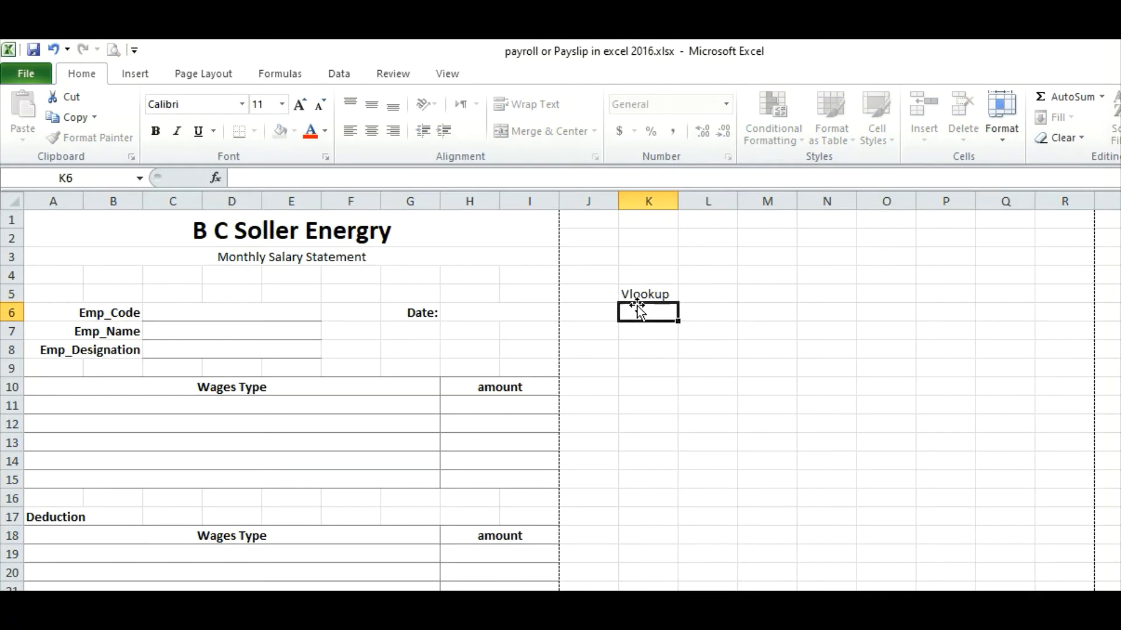
left_click(207, 332)
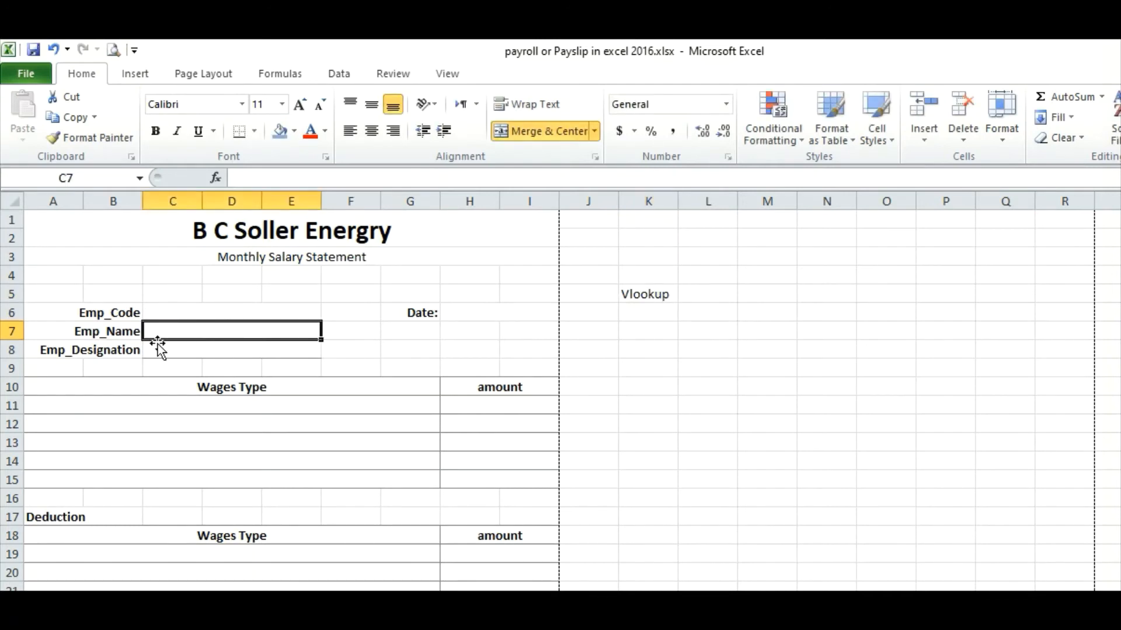
left_click(194, 316)
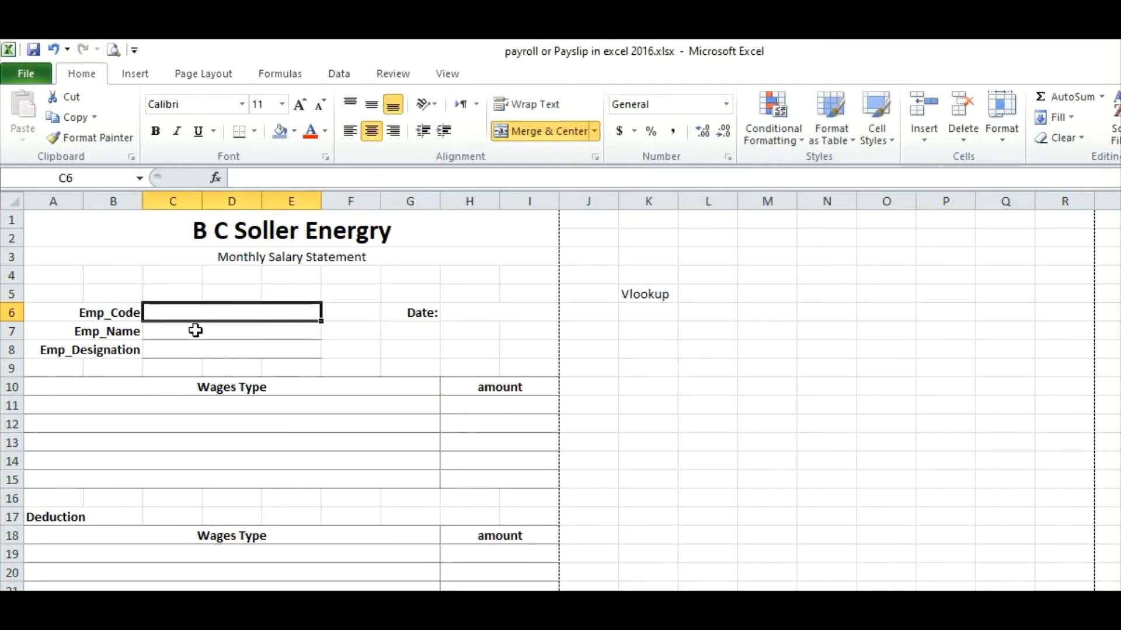
left_click(195, 331)
left_click(188, 352)
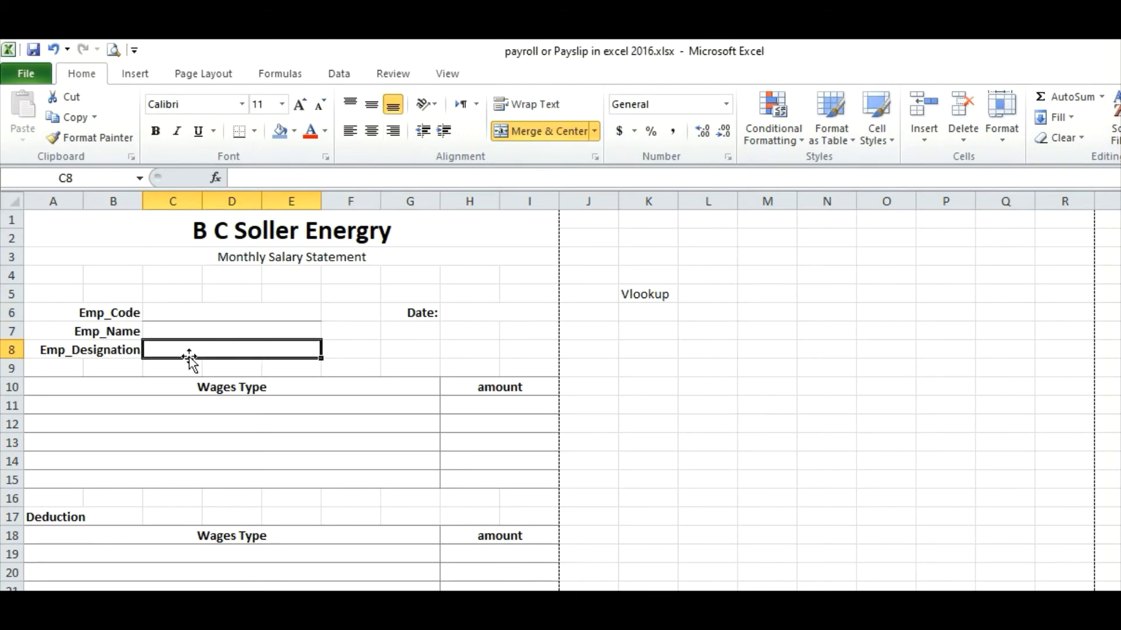
left_click_drag(453, 388, 358, 494)
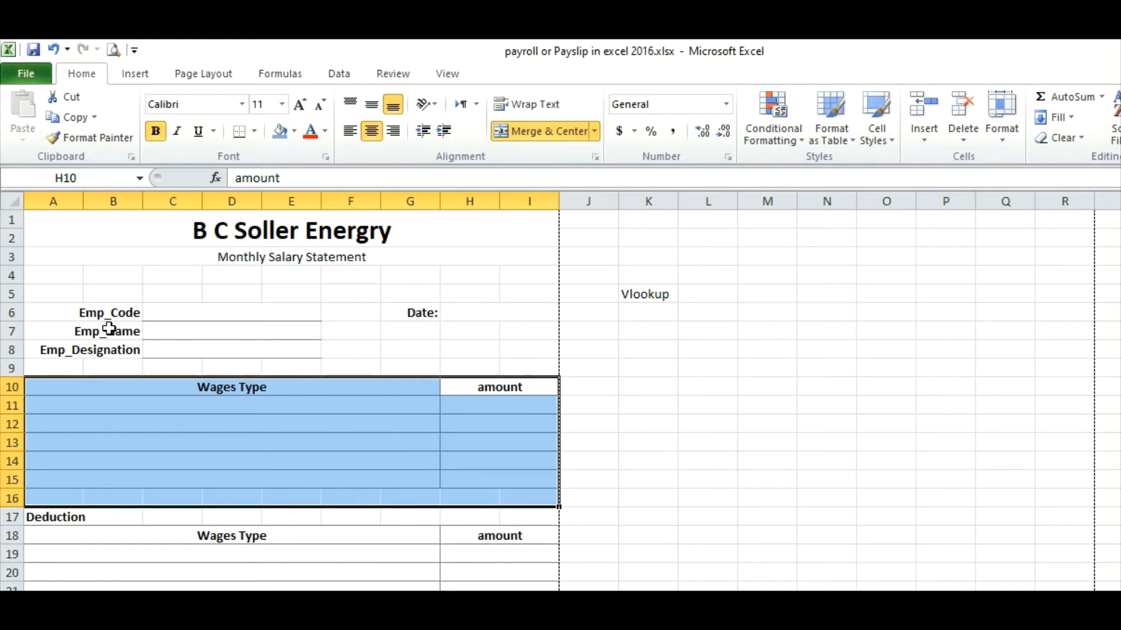
left_click(184, 310)
left_click(168, 331)
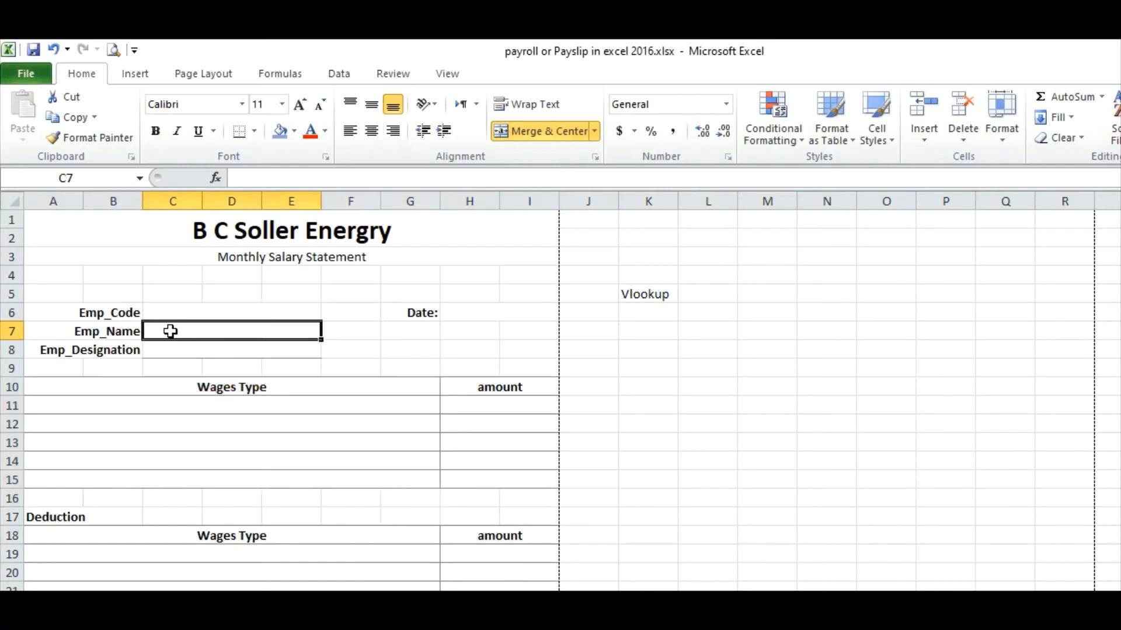
left_click(201, 311)
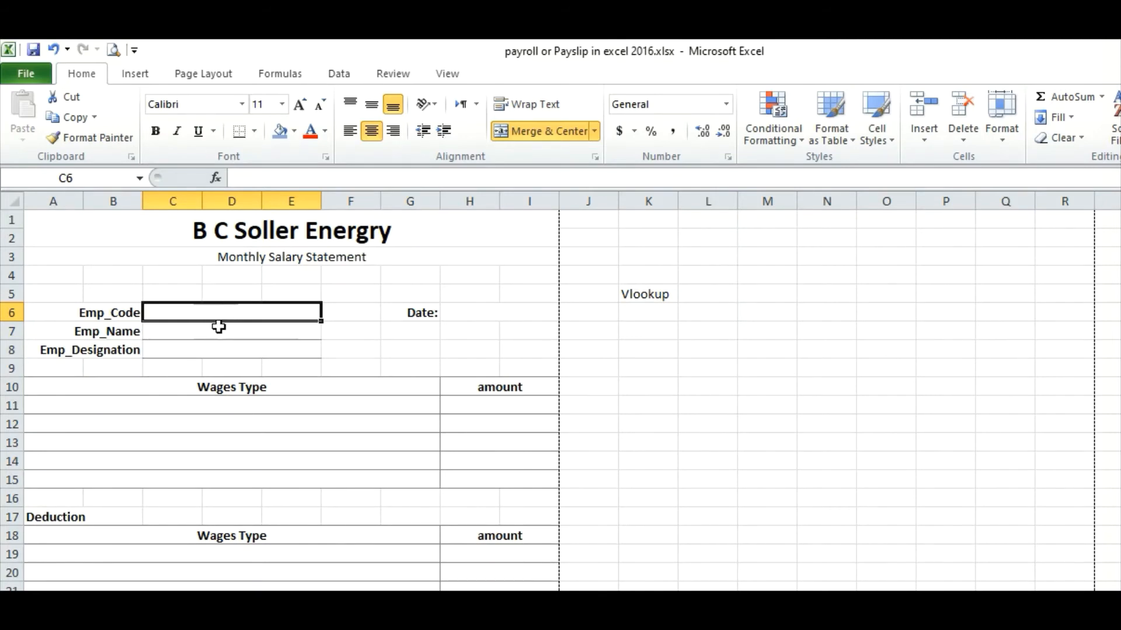
Step: Start a VLOOKUP formula in the Emp_Name cell C7 with the Emp_Code cell C6 as its lookup value
left_click(217, 331)
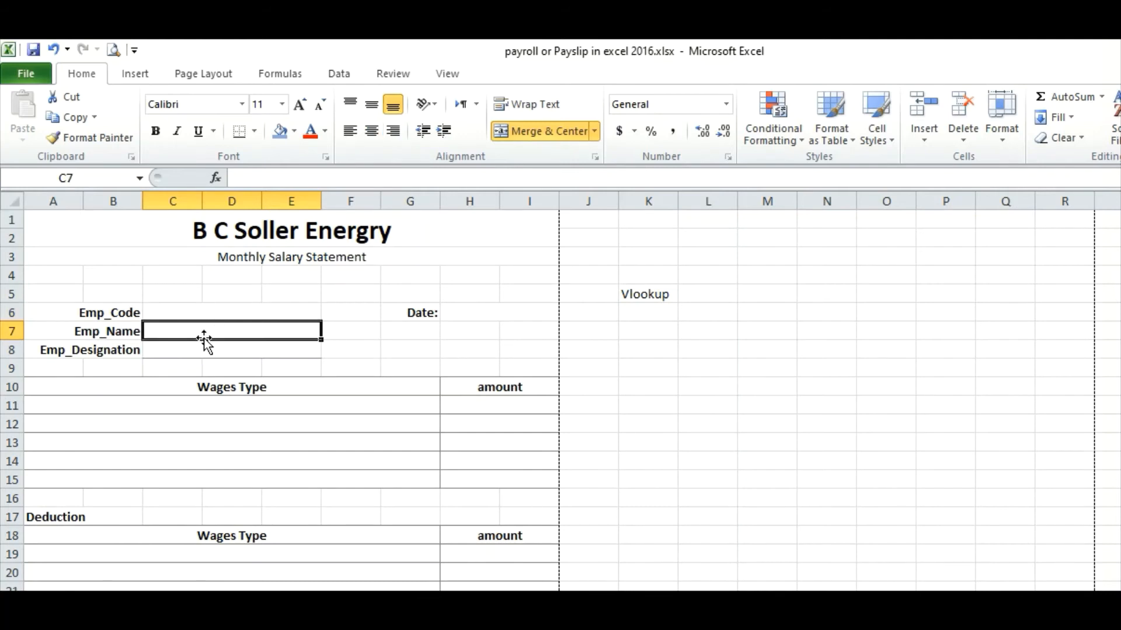
type("=v")
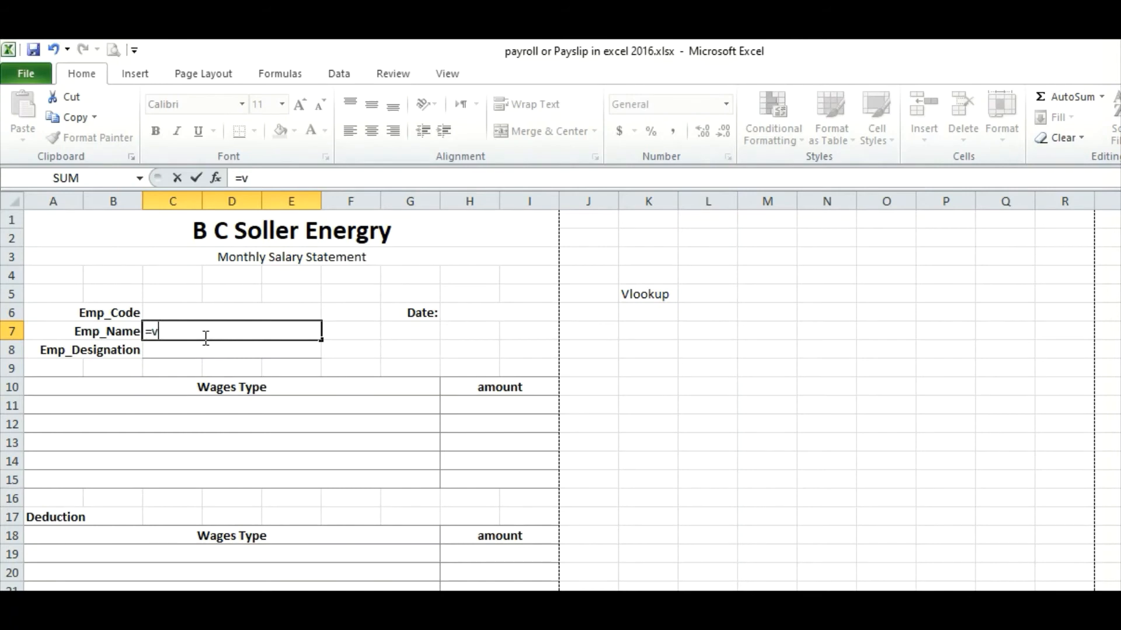
type("lookup")
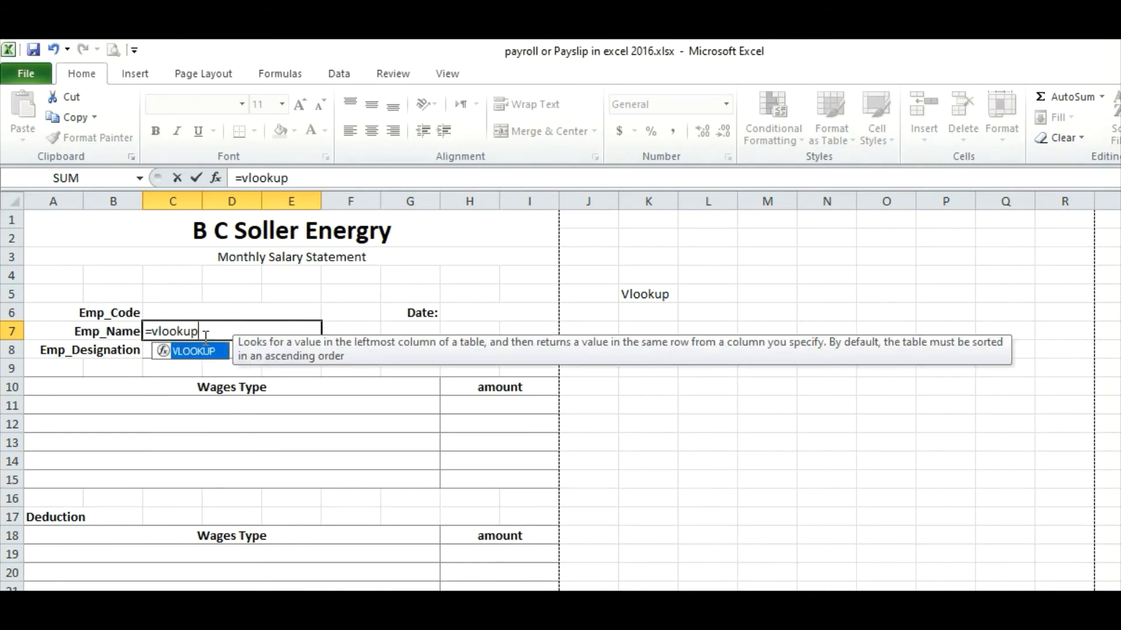
type("(")
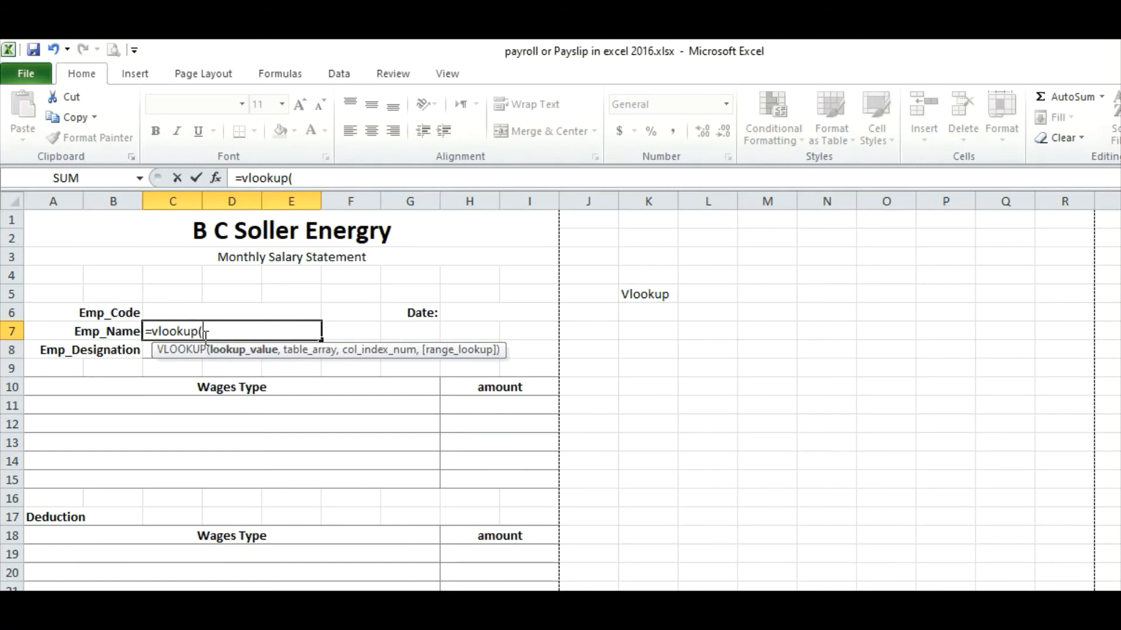
left_click(207, 314)
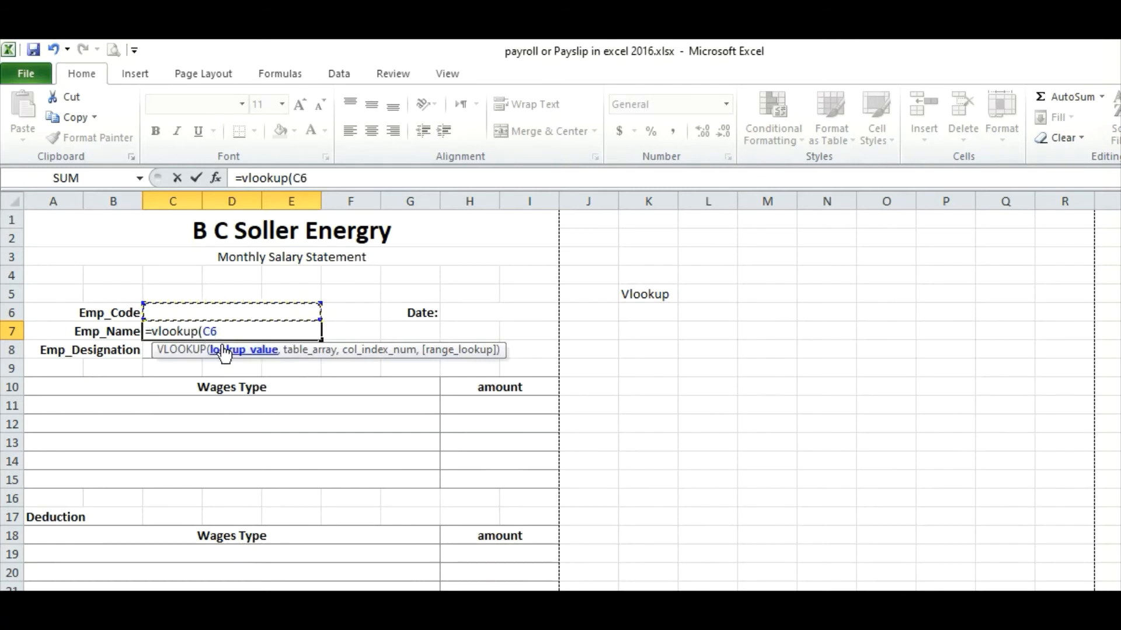
type(",")
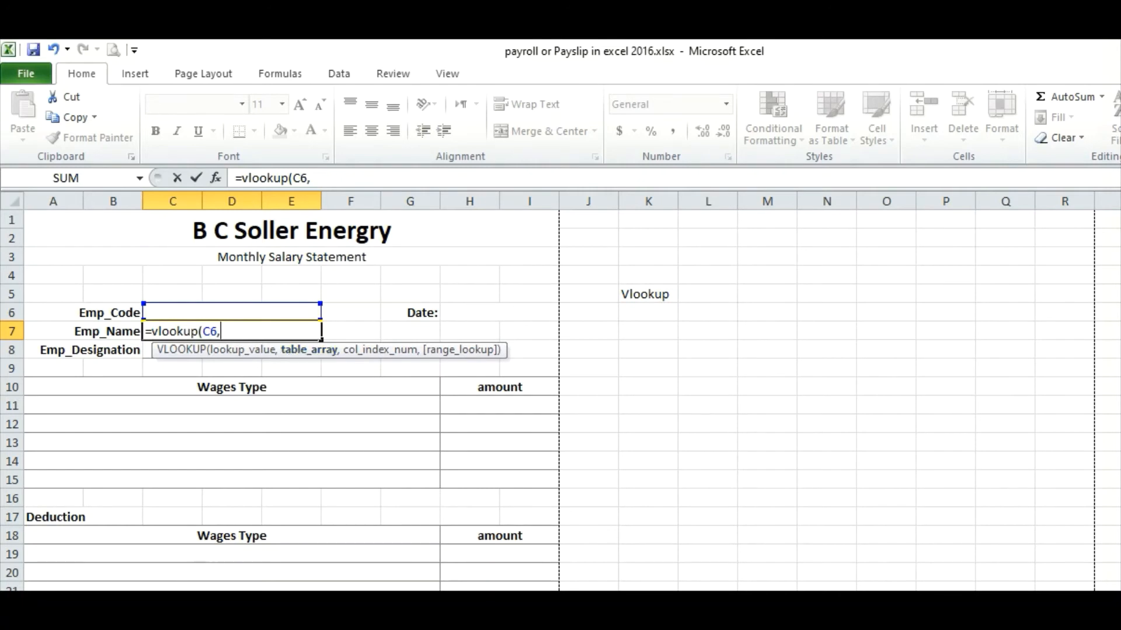
Step: Complete the Emp_Name VLOOKUP with table range Sheet1!B5:M15, column index 2 and exact match FALSE
key("ctrl+Page_Up")
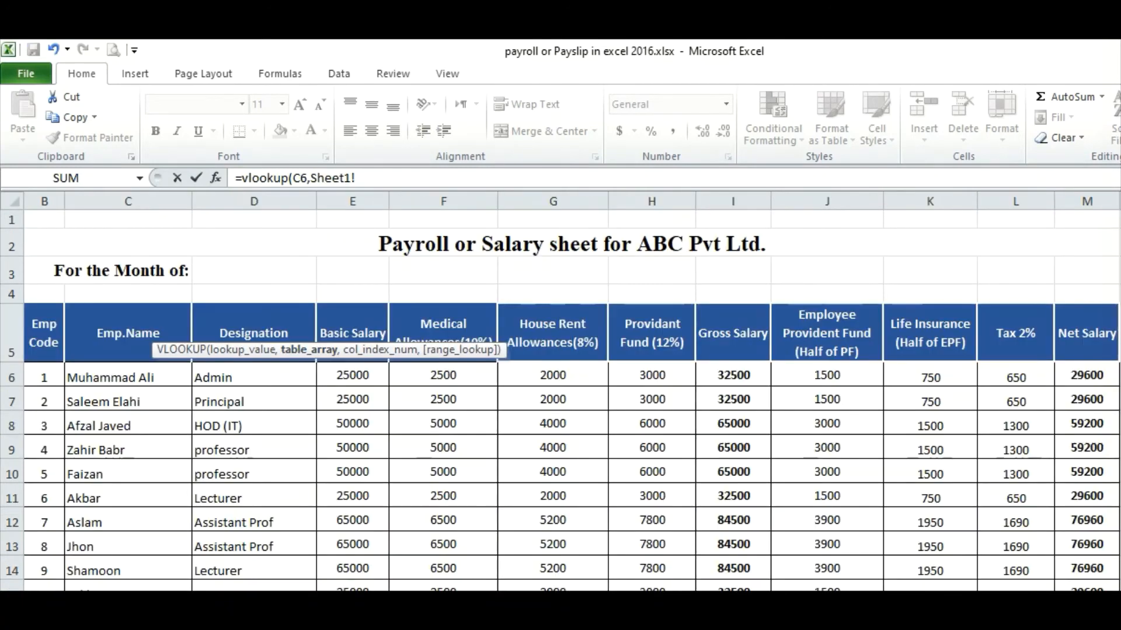
left_click_drag(46, 329, 1092, 587)
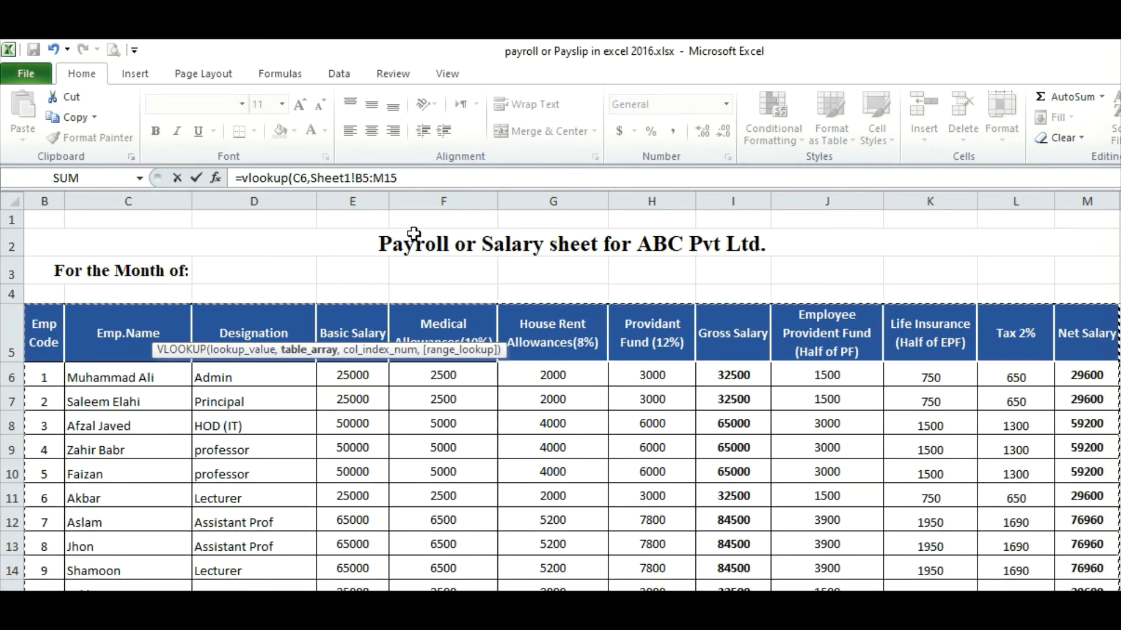
left_click(407, 178)
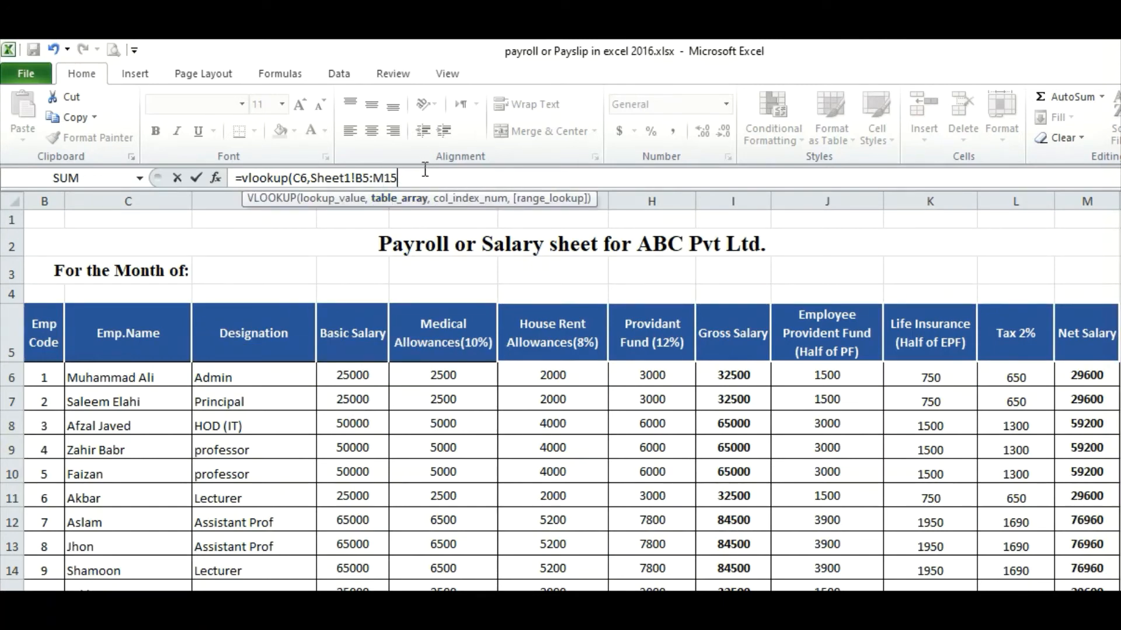
type(",")
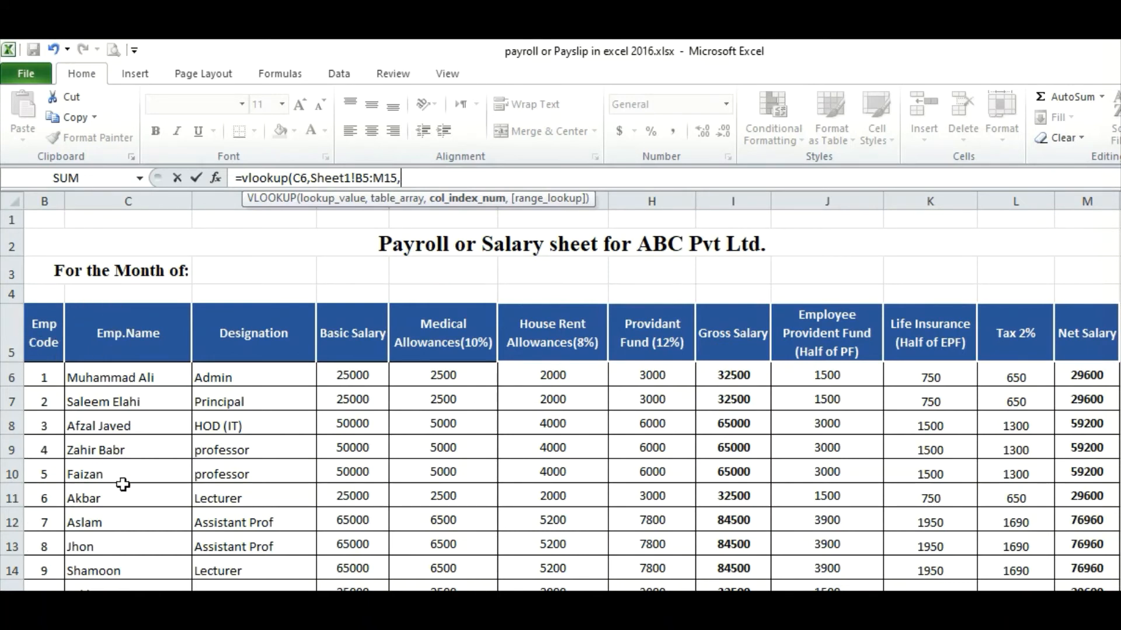
type("2")
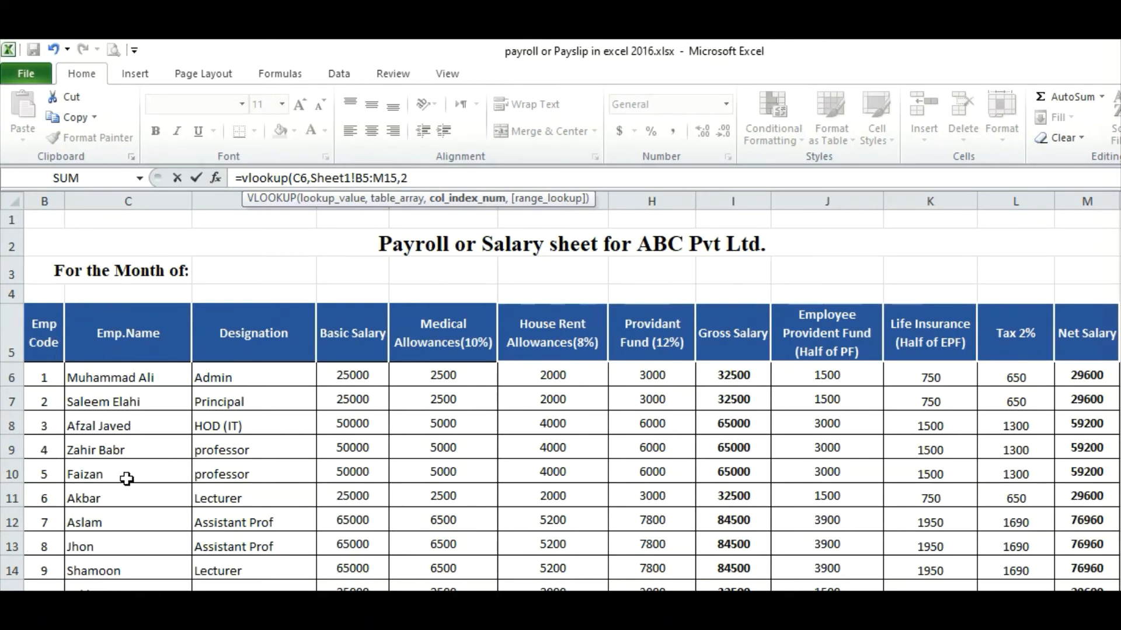
type(",")
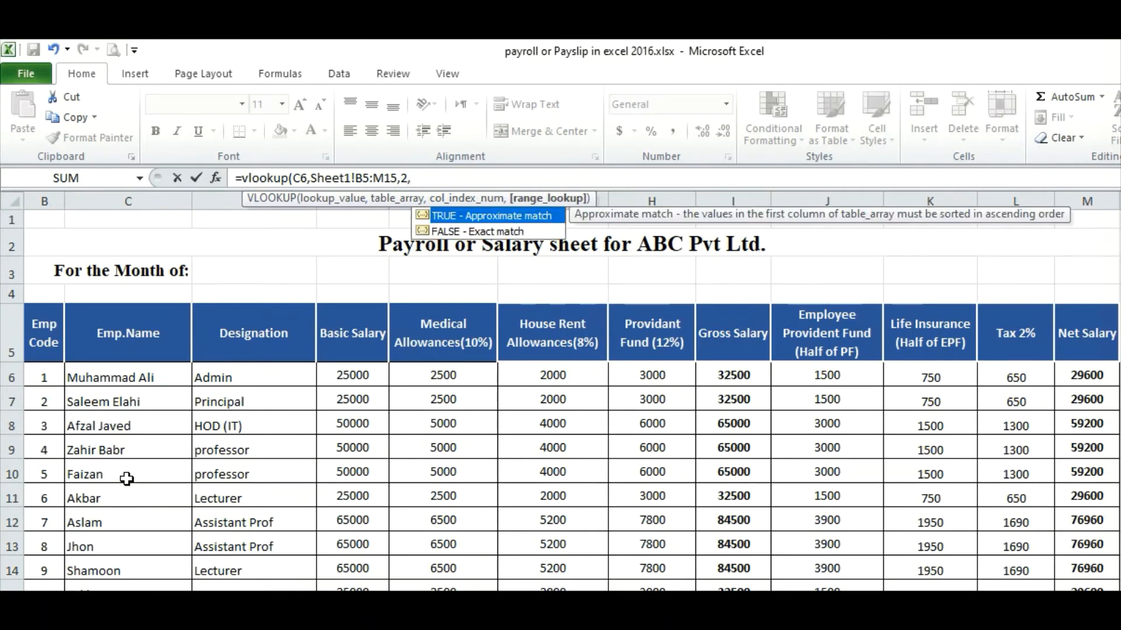
left_click(459, 231)
double_click(460, 231)
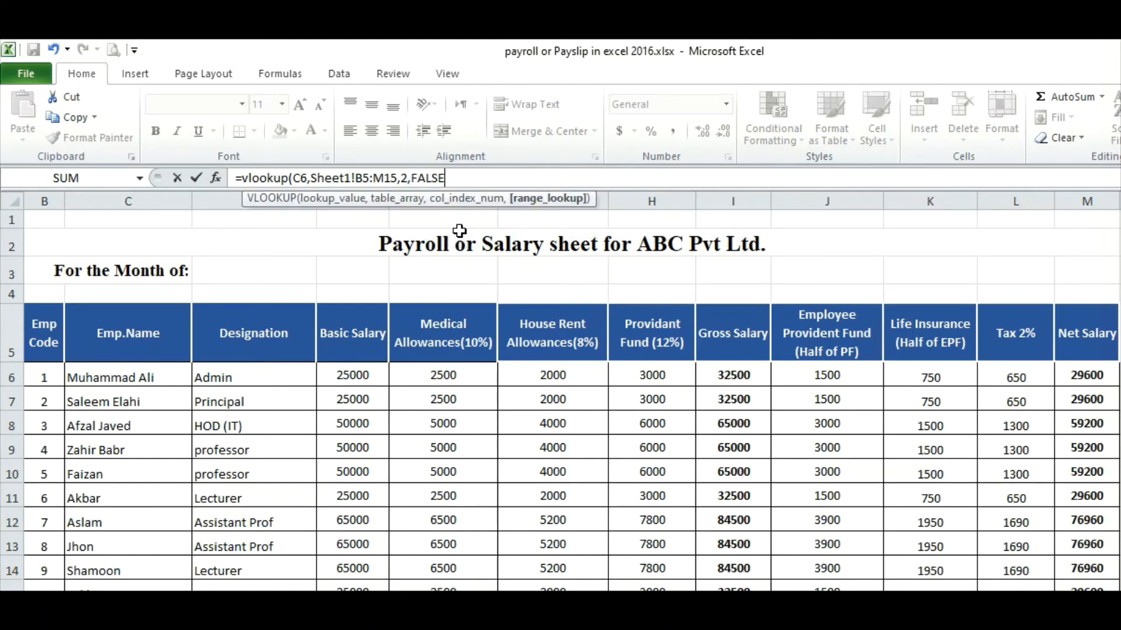
type(")")
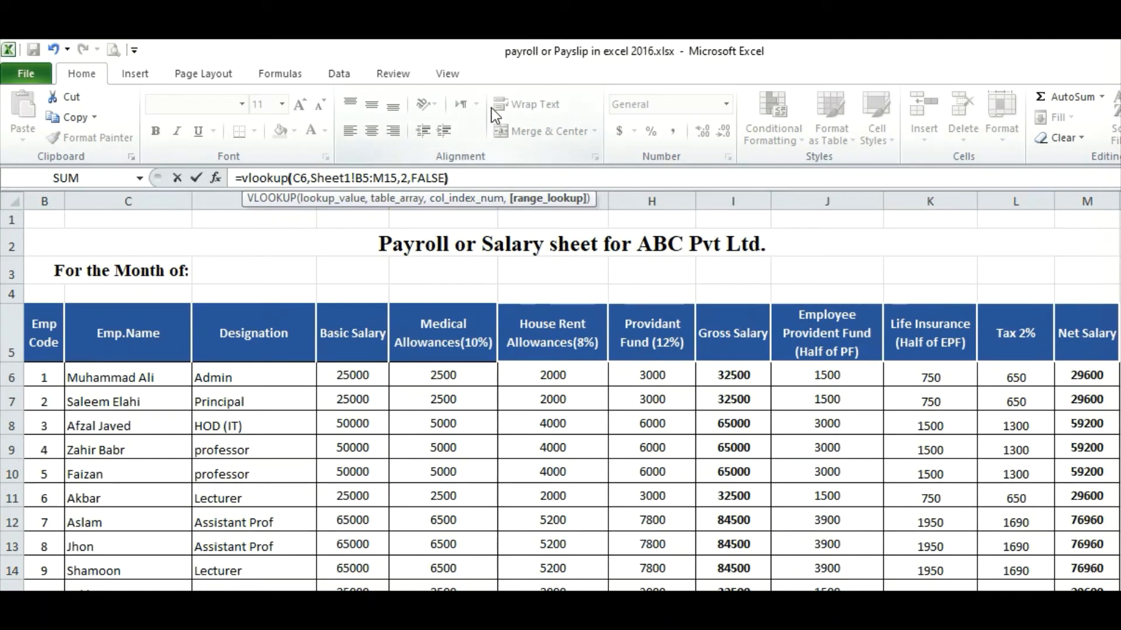
key("Return")
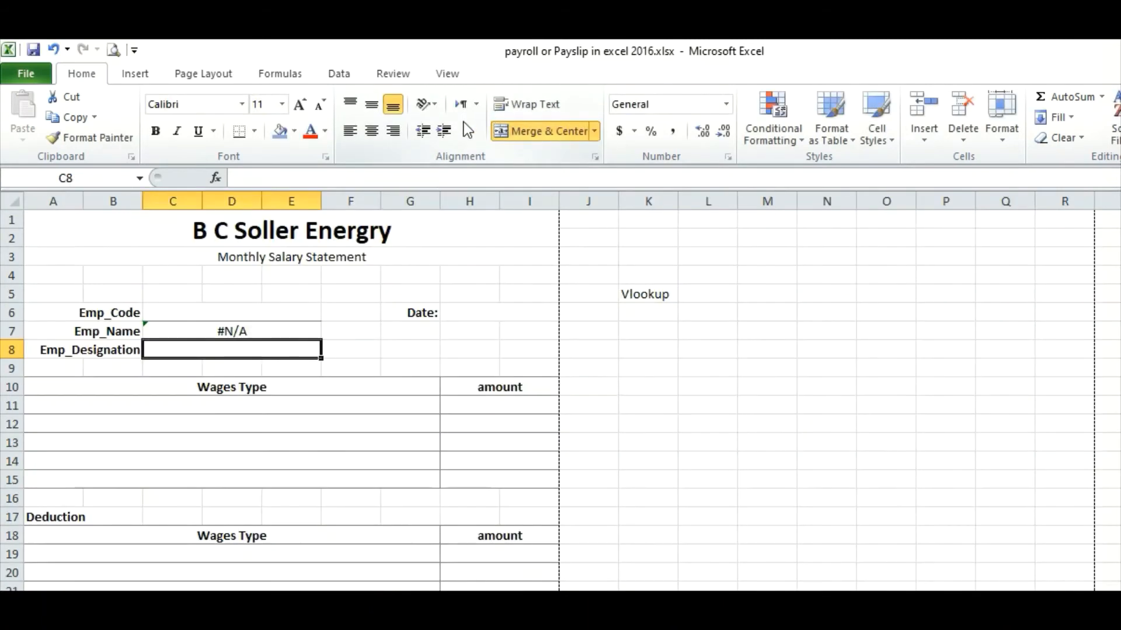
Step: Test the name lookup by entering 1 and afterwards replacing it with 2 in the Emp_Code cell C6
left_click(251, 314)
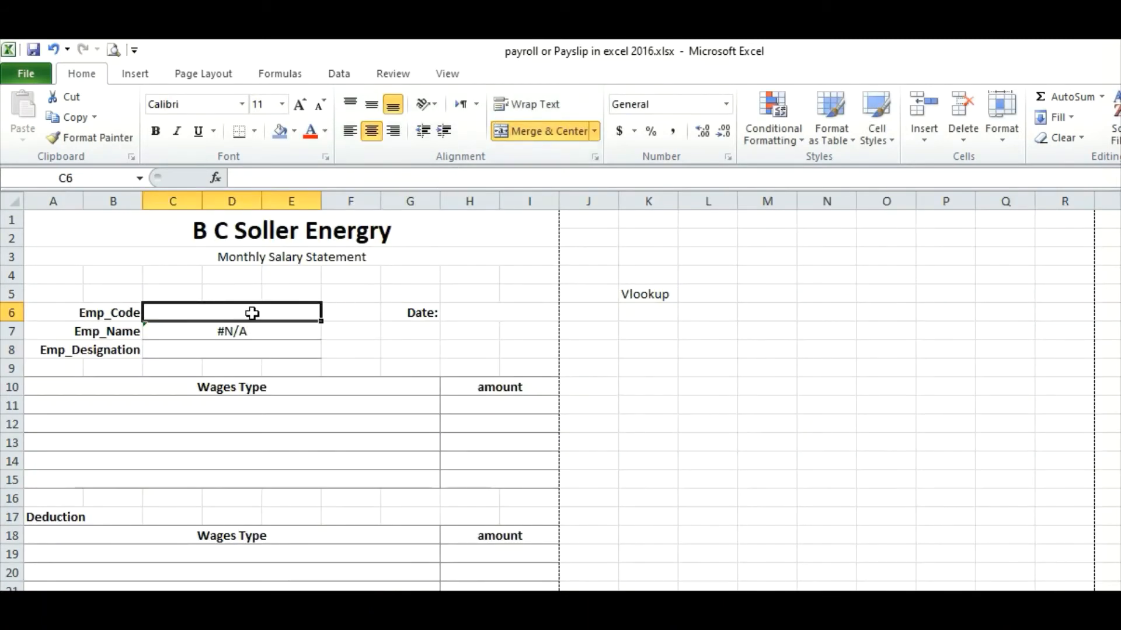
type("1")
key("Return")
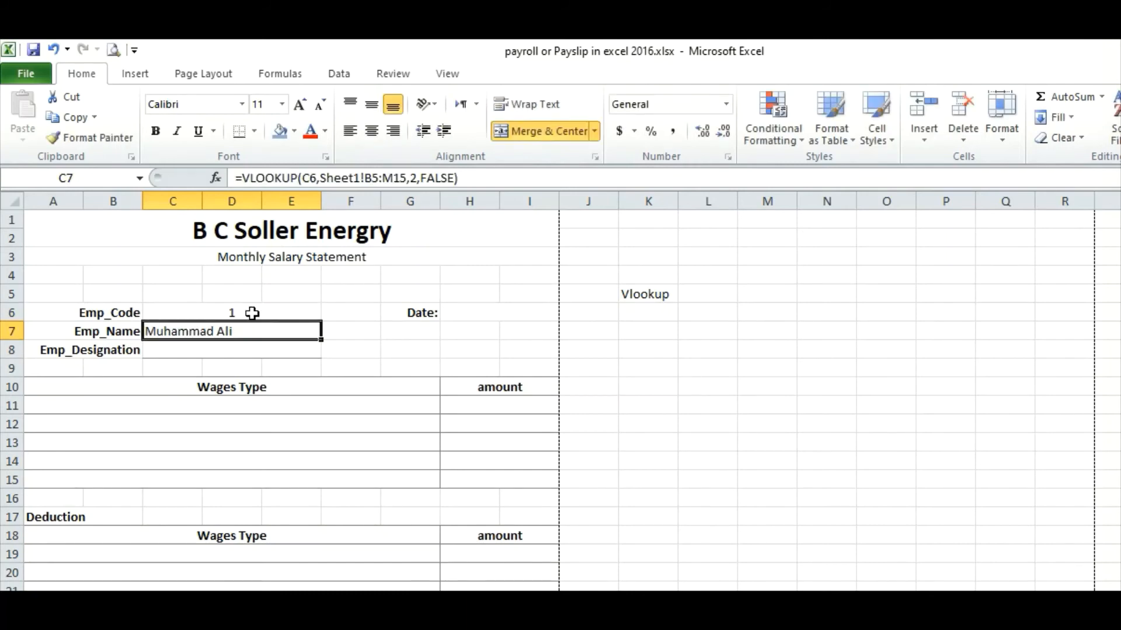
left_click(251, 311)
type("2")
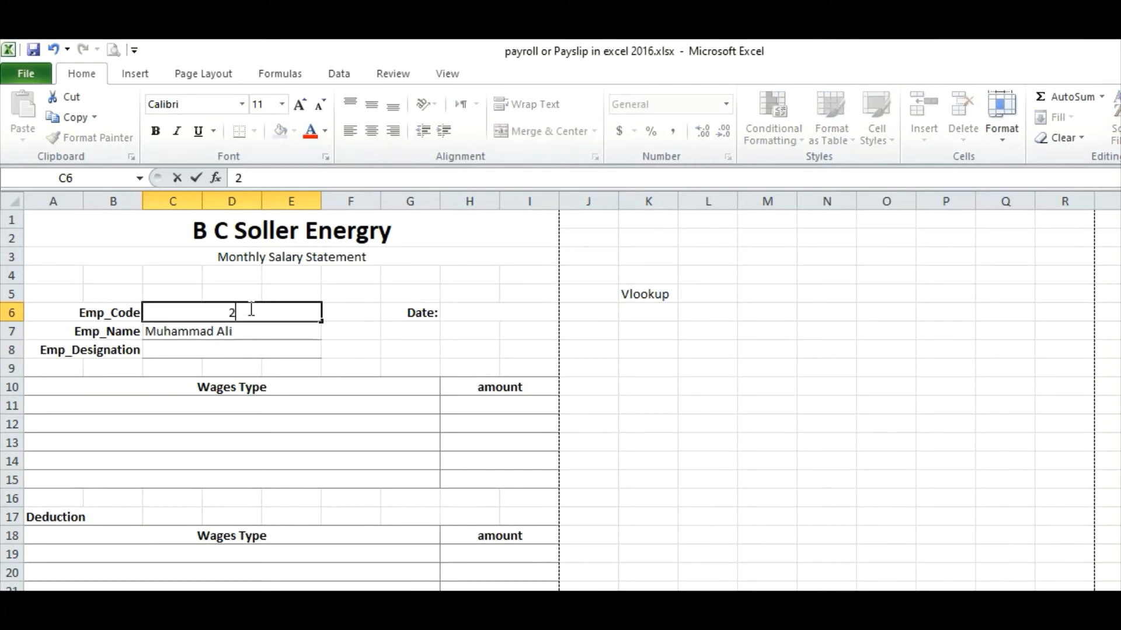
key("Return")
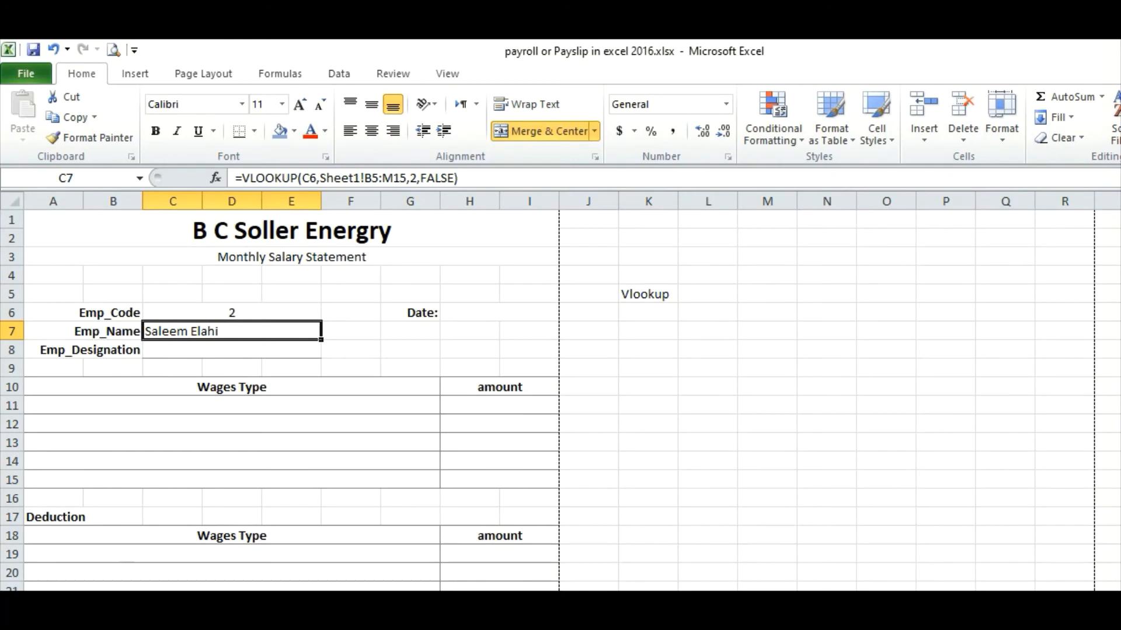
Step: Copy the full text of the VLOOKUP formula in the Emp_Name cell C7
left_click(114, 606)
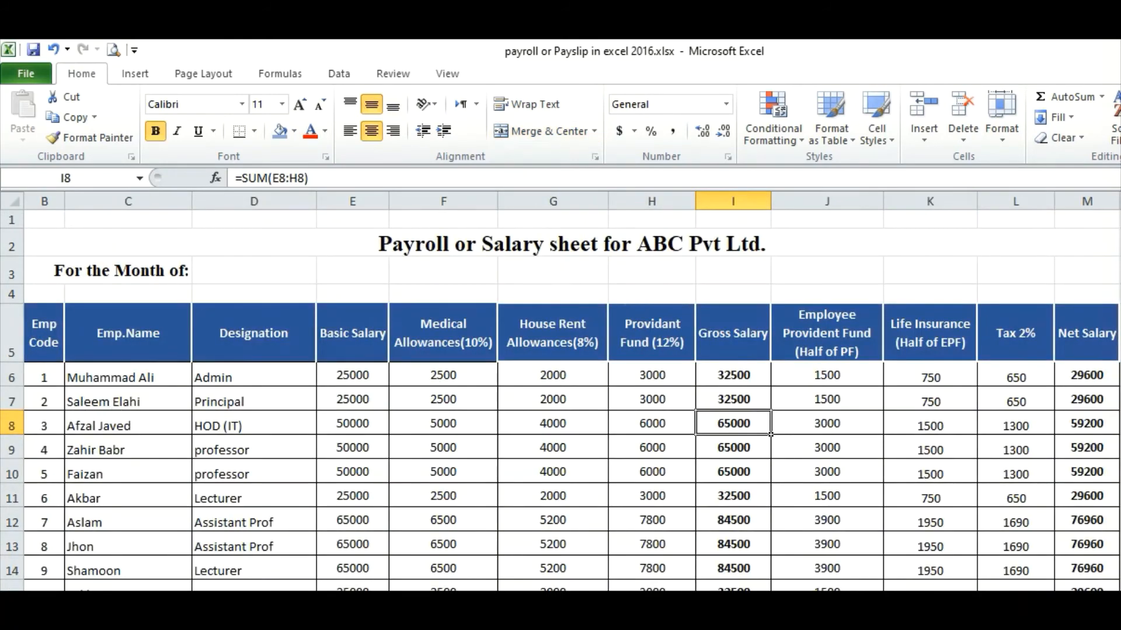
left_click(149, 607)
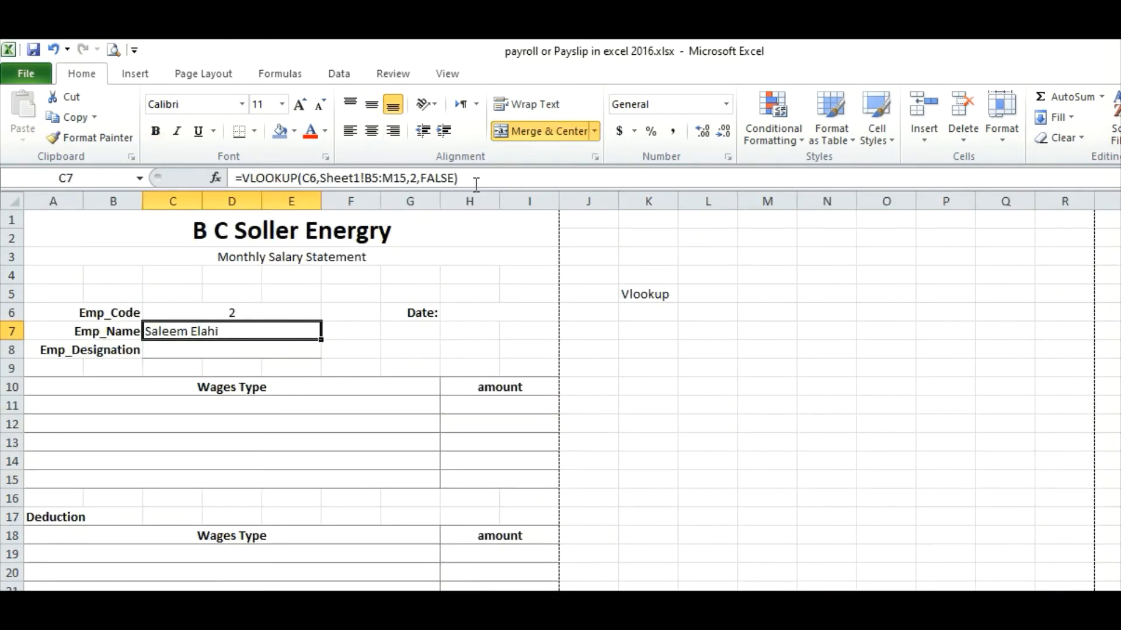
left_click_drag(474, 178, 222, 178)
key("ctrl+c")
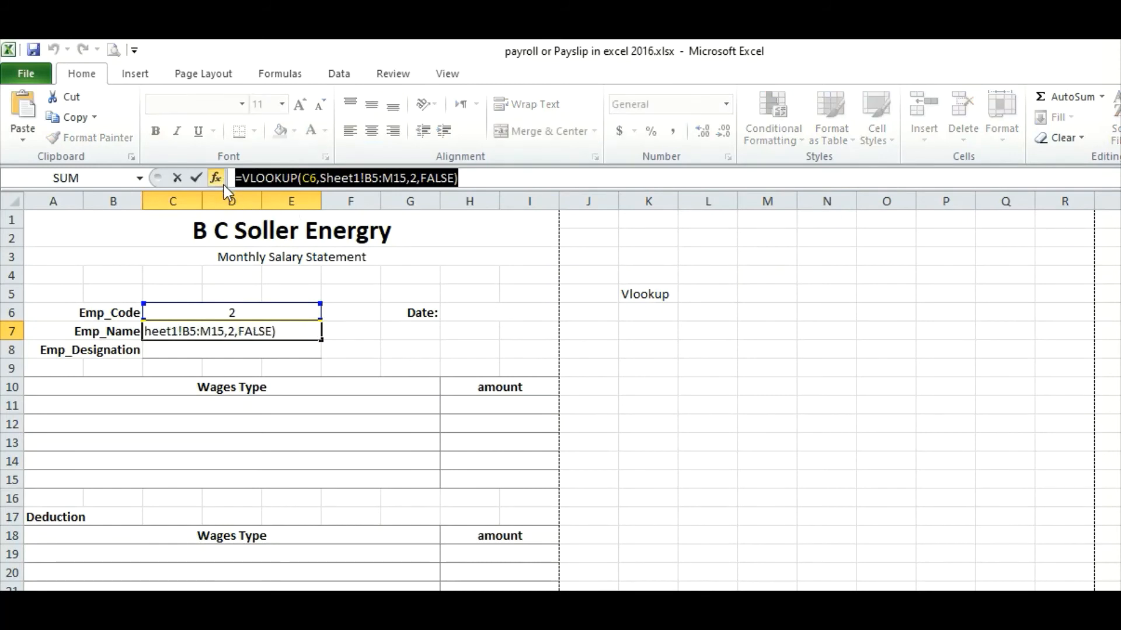
type("=")
left_click(230, 352)
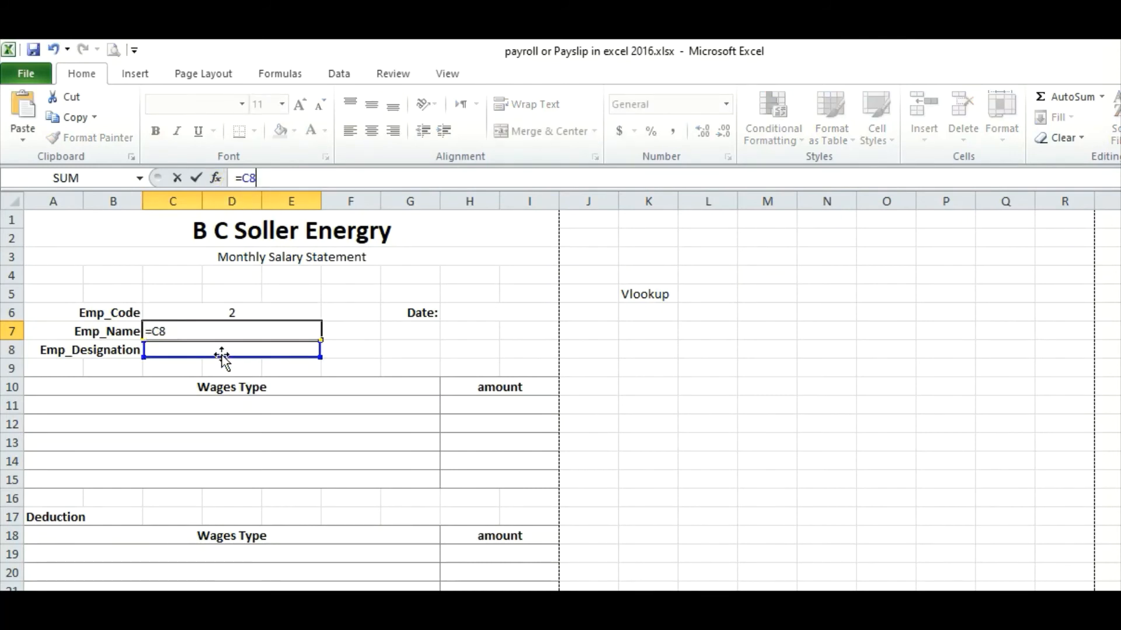
key("ctrl+z")
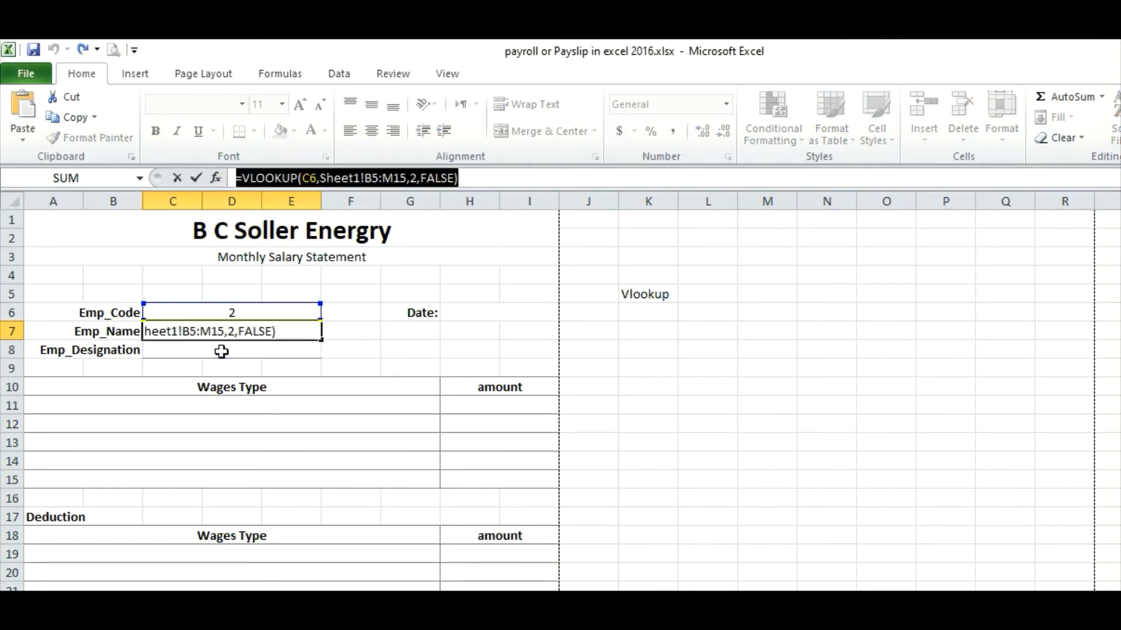
left_click(253, 347)
key("BackSpace")
key("BackSpace")
key("BackSpace")
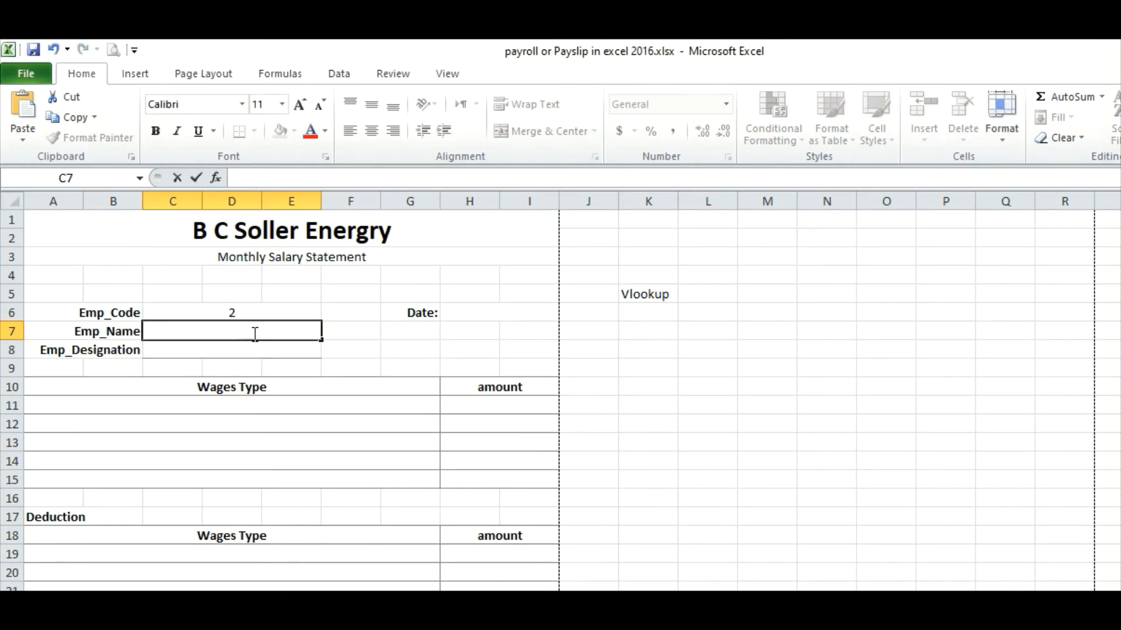
key("ctrl+z")
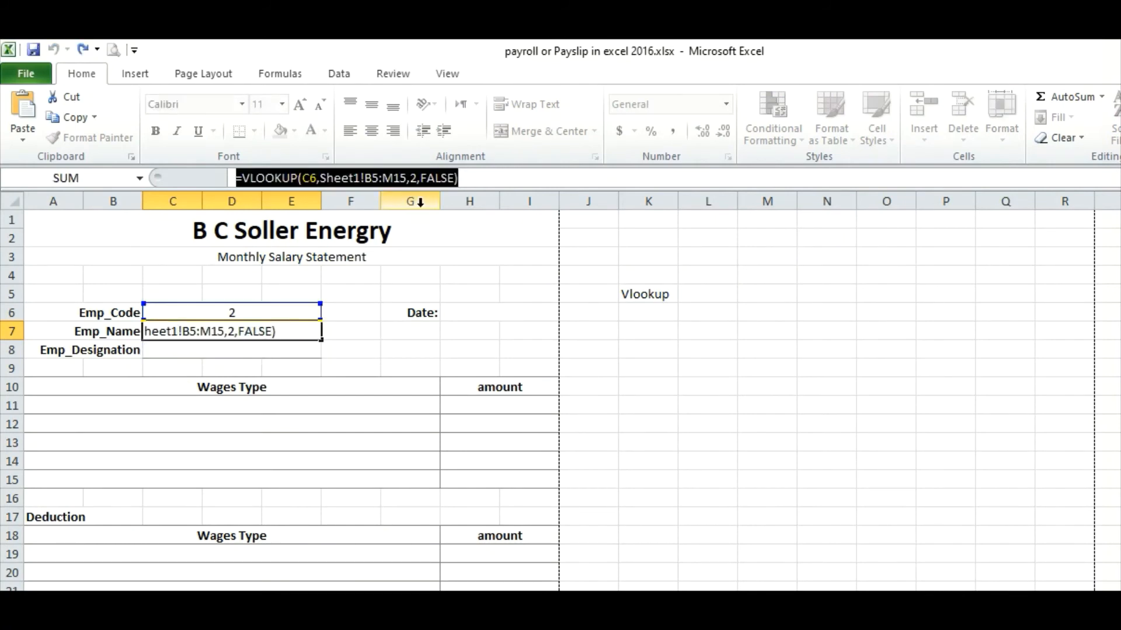
Step: Paste the copied VLOOKUP formula into the Emp_Designation cell C8
key("Return")
double_click(168, 352)
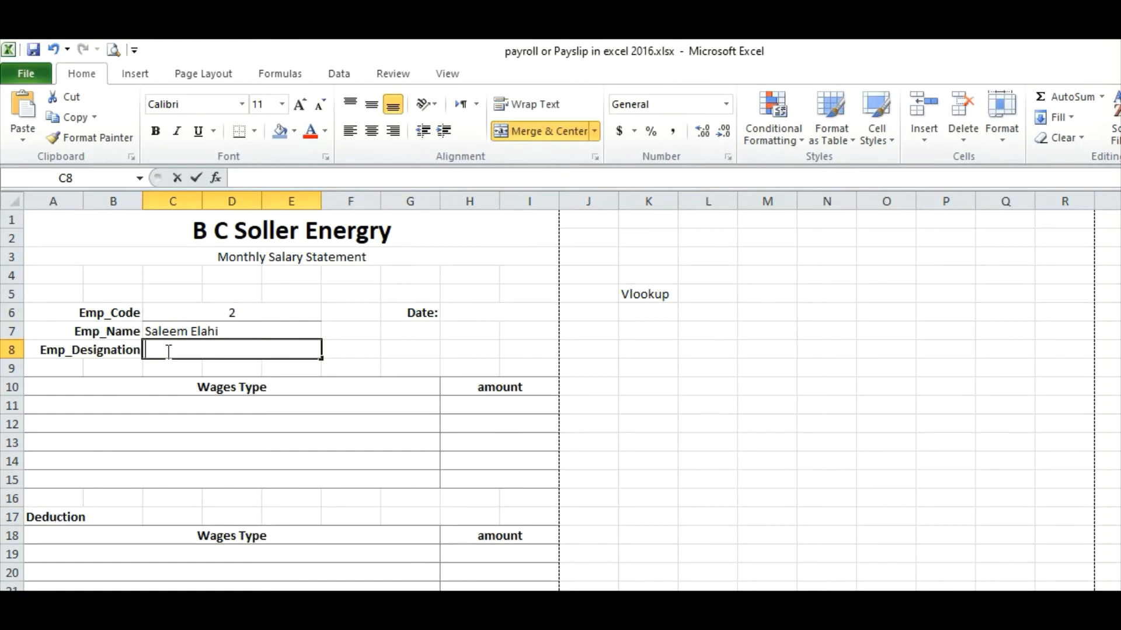
key("ctrl+v")
key("ctrl+f")
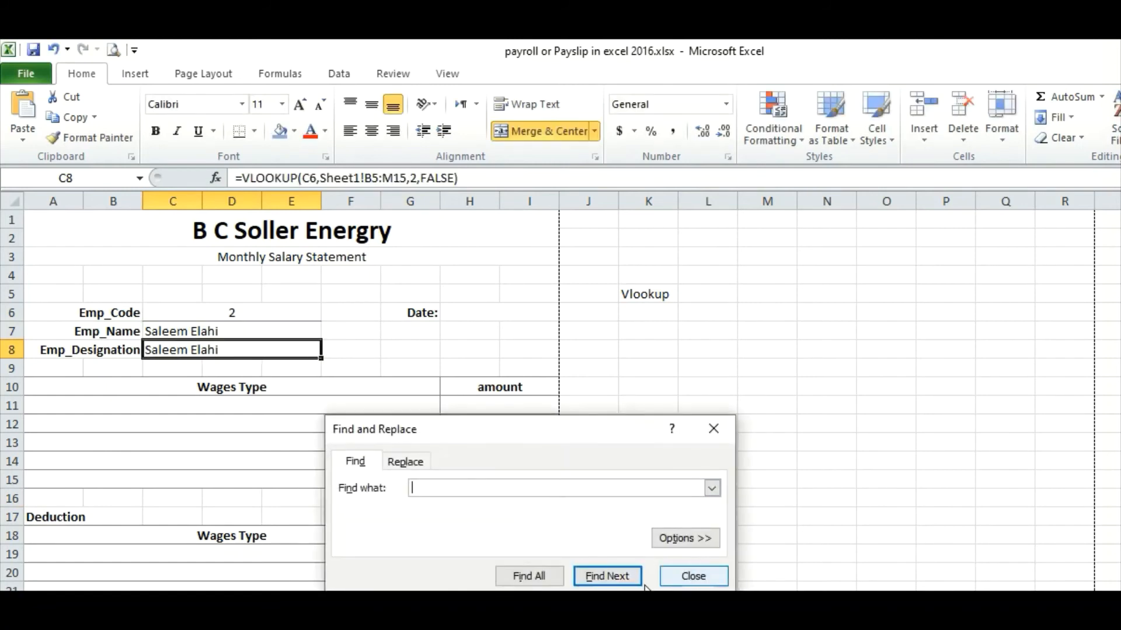
left_click(700, 578)
left_click(368, 406)
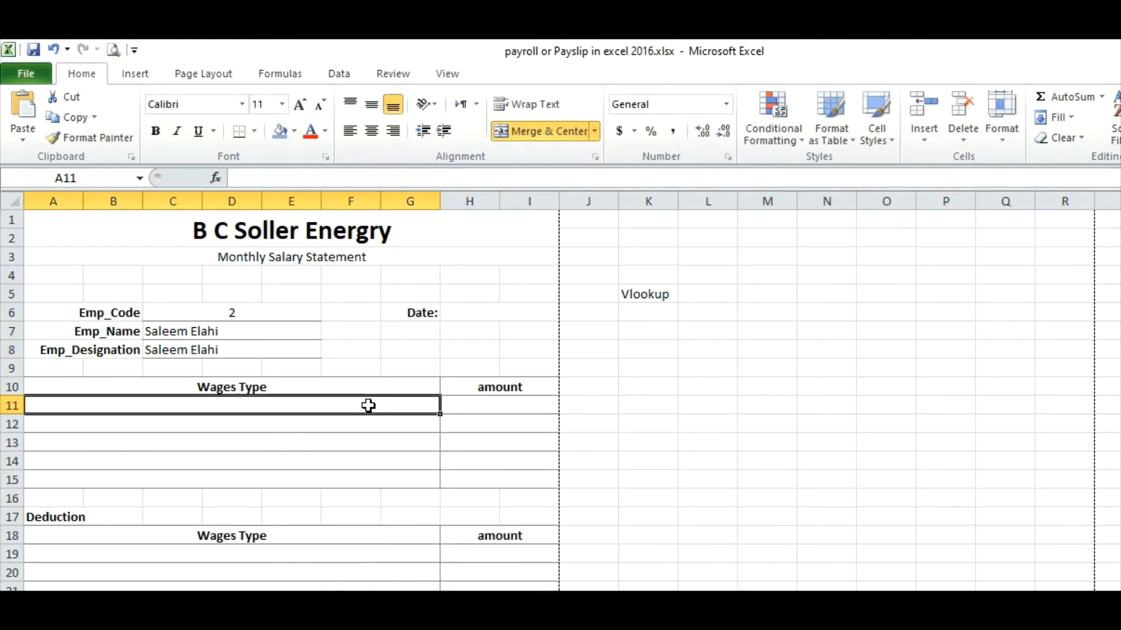
Step: Paste the copied VLOOKUP formula into the wages amount cells H11, H12, H13 and H14
double_click(495, 401)
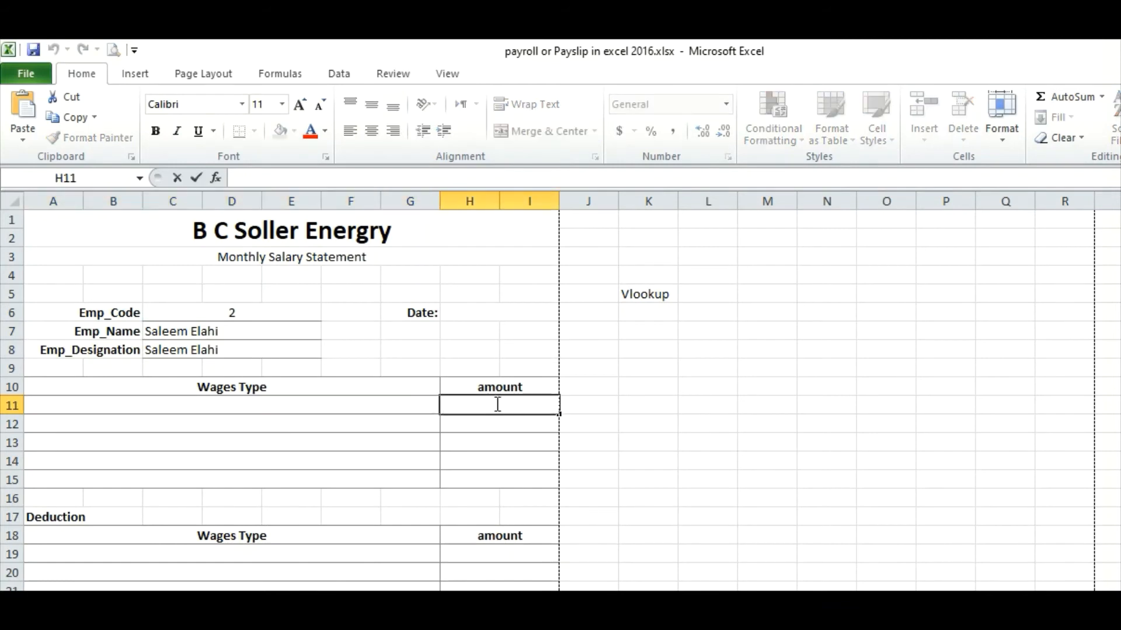
key("ctrl+v")
key("Return")
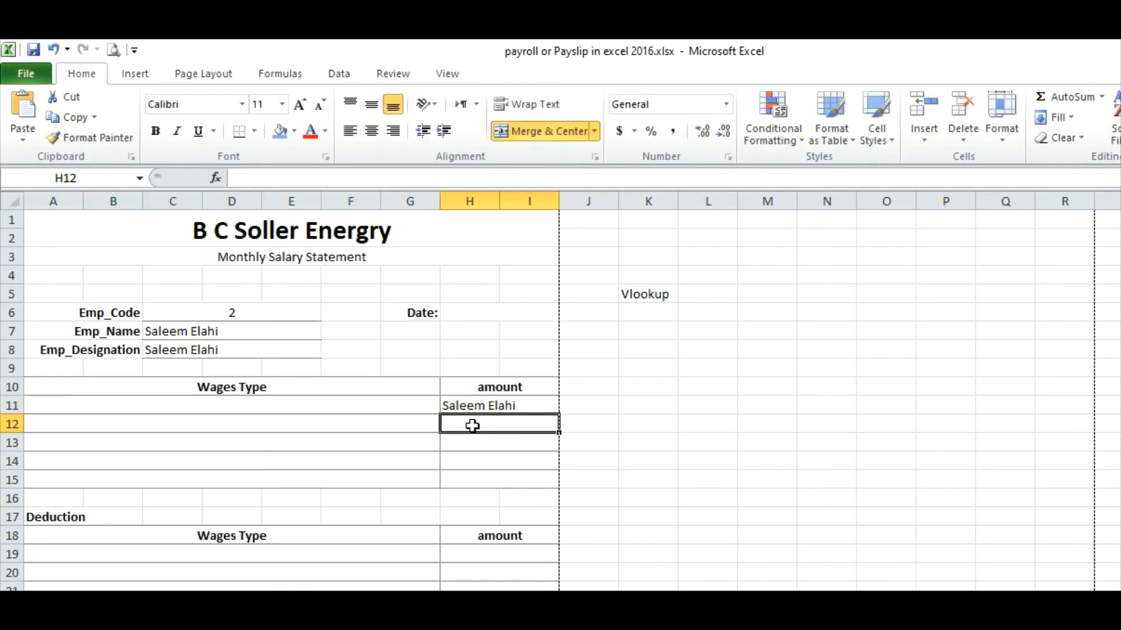
double_click(472, 426)
key("ctrl+v")
key("Return")
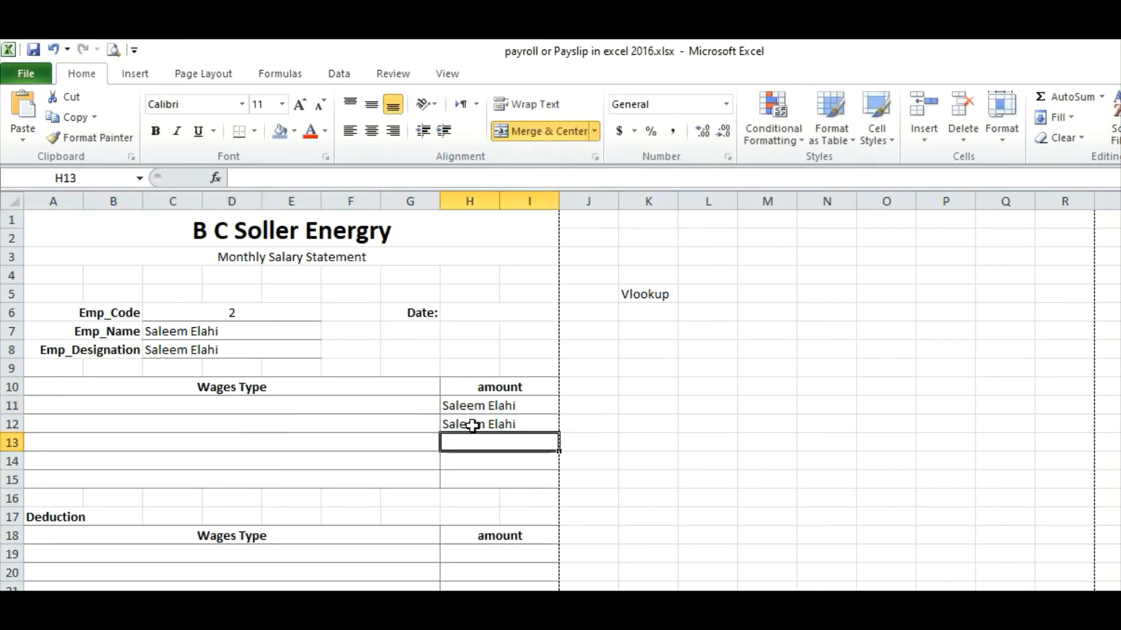
double_click(473, 445)
key("ctrl+v")
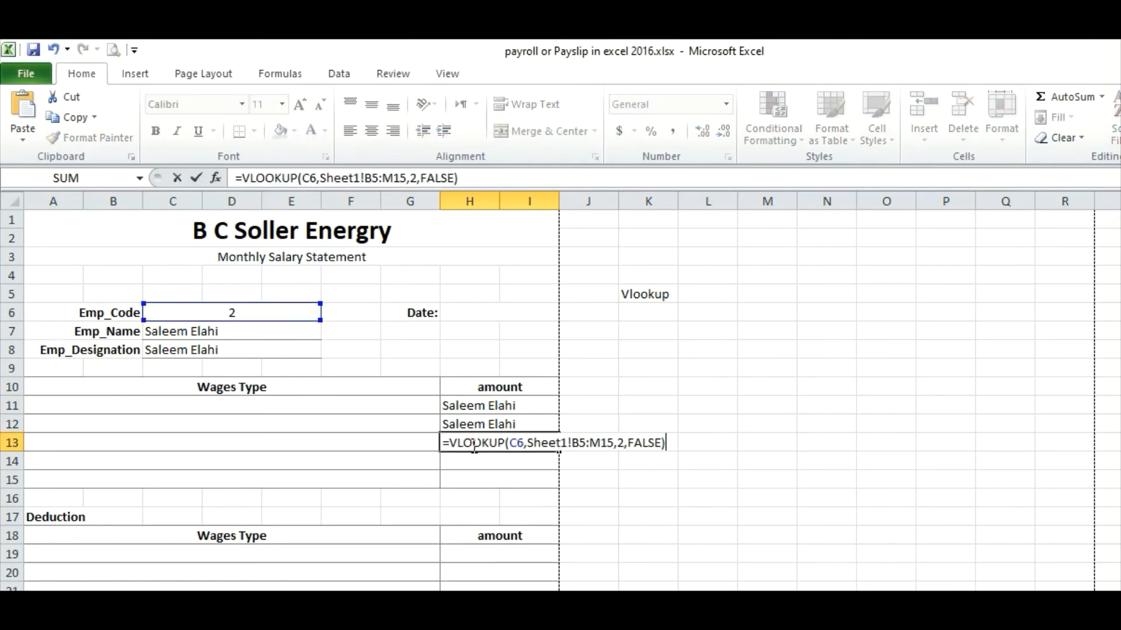
key("Return")
double_click(461, 461)
key("ctrl+v")
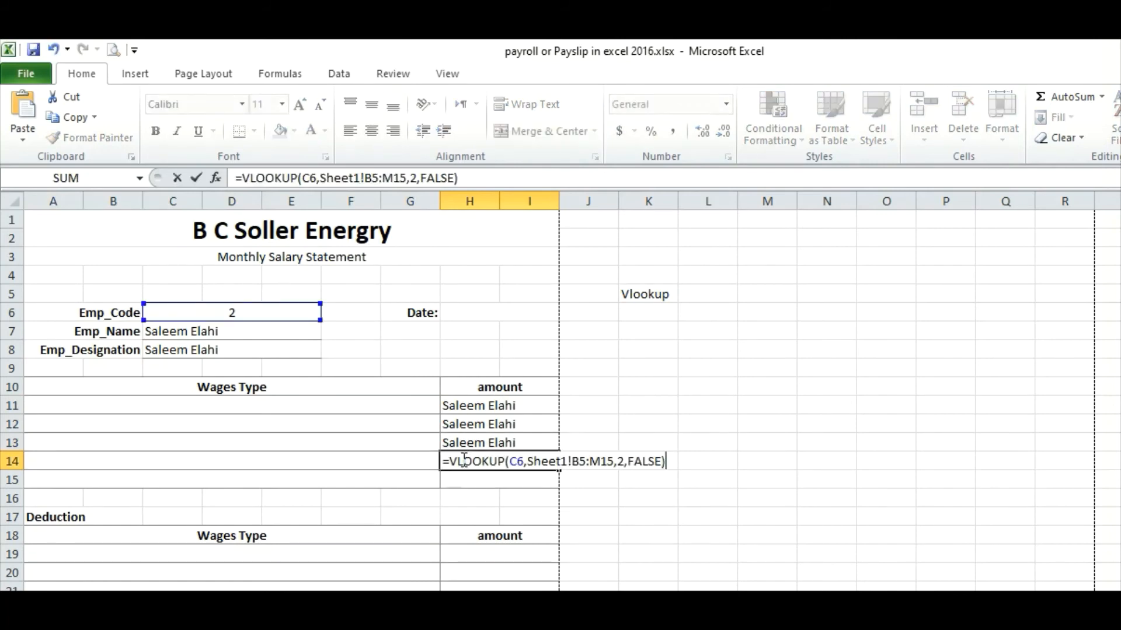
key("Return")
Step: Paste the same VLOOKUP formula into the deduction amount cells H19, H20 and H21
scroll(461, 490, "down", 1)
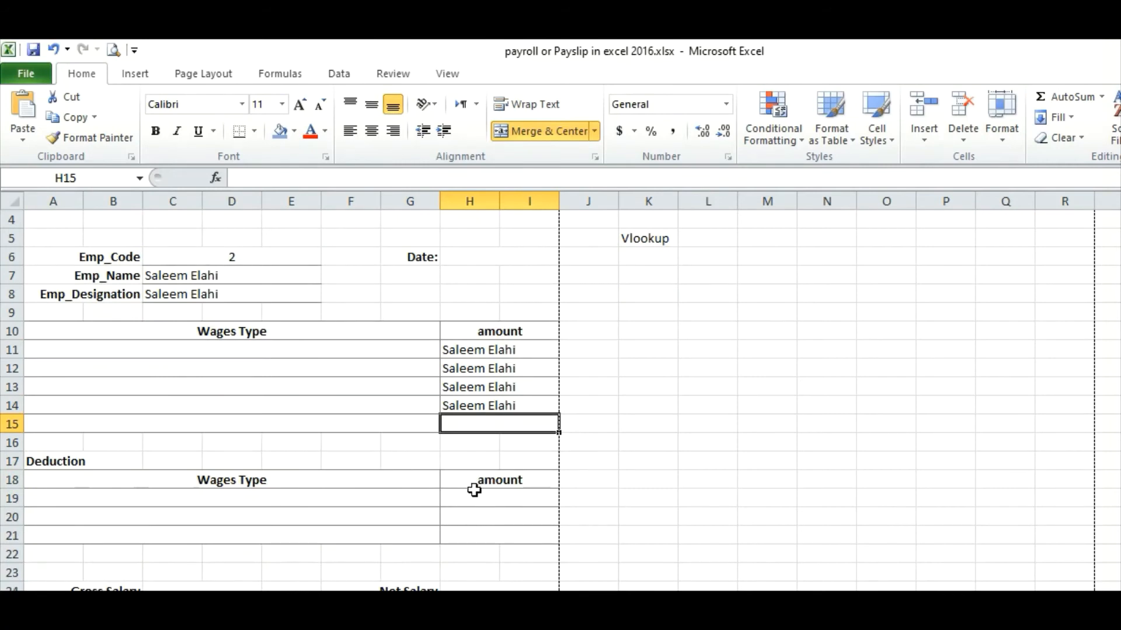
left_click(473, 498)
double_click(474, 498)
key("ctrl+v")
key("Return")
type(".")
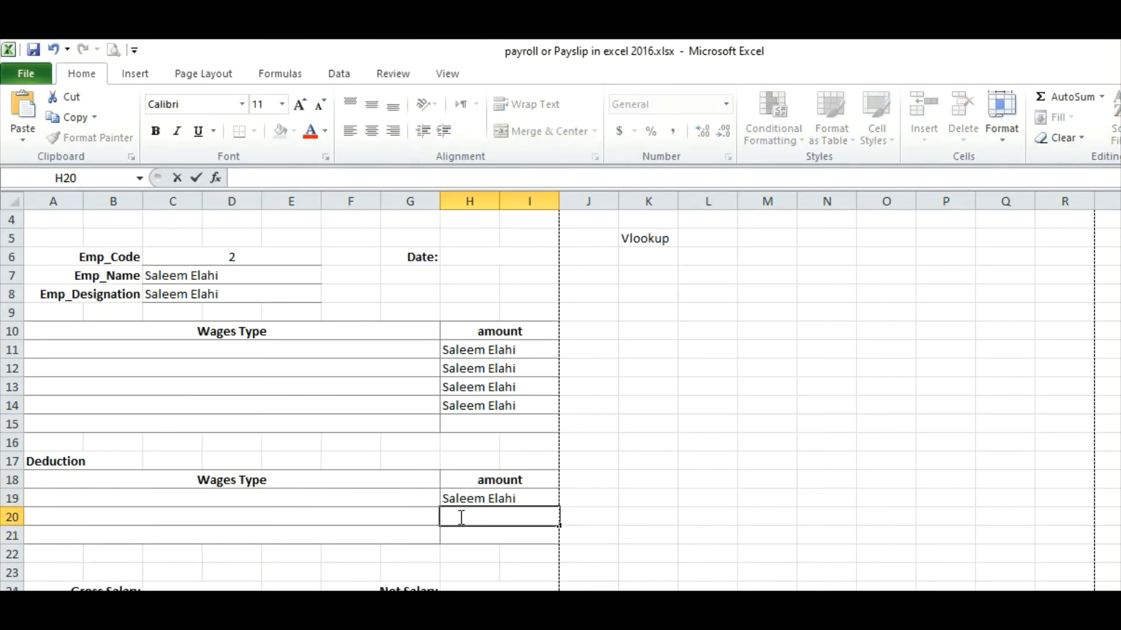
key("ctrl+v")
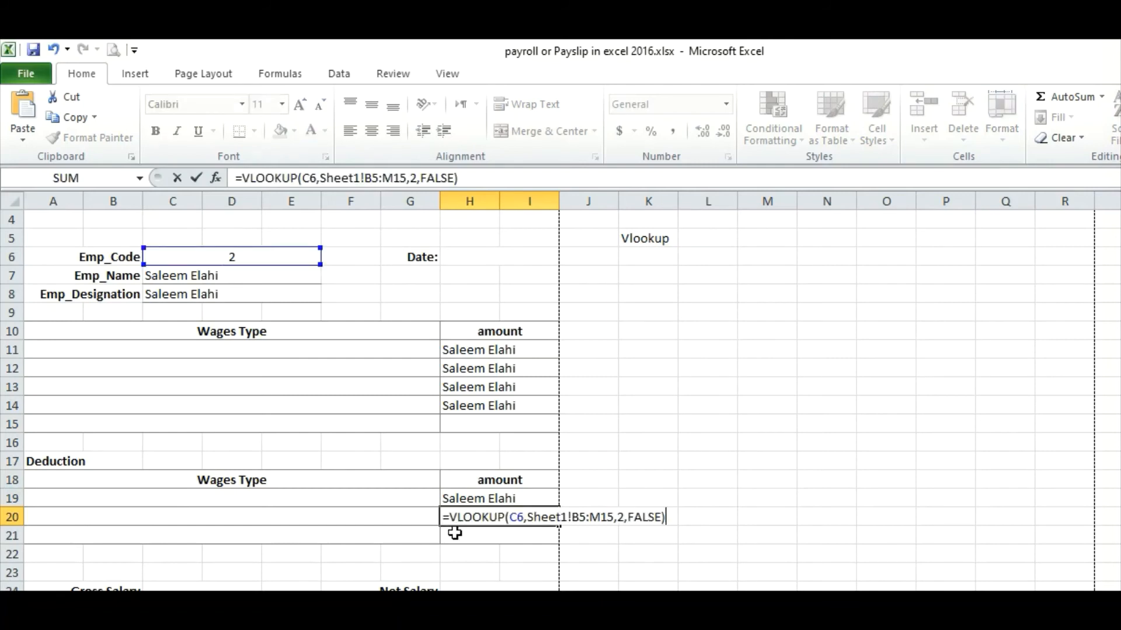
key("Return")
key("ctrl+v")
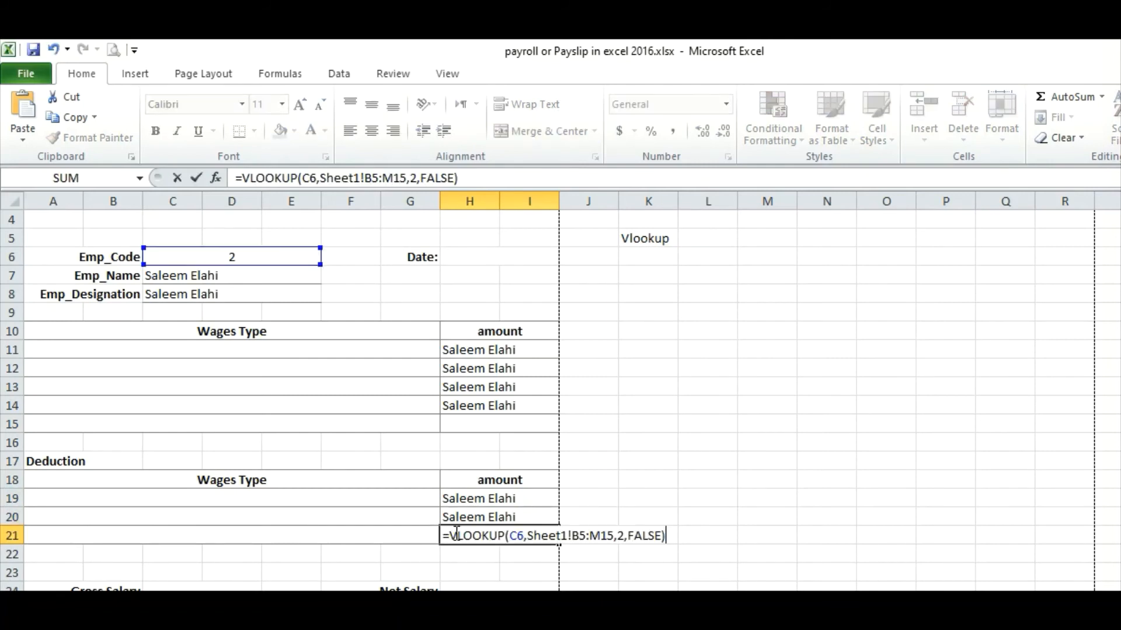
key("Return")
Step: Paste the VLOOKUP formula into the Gross Salary cell C24 and the Net Salary cell H24
scroll(298, 586, "down", 5)
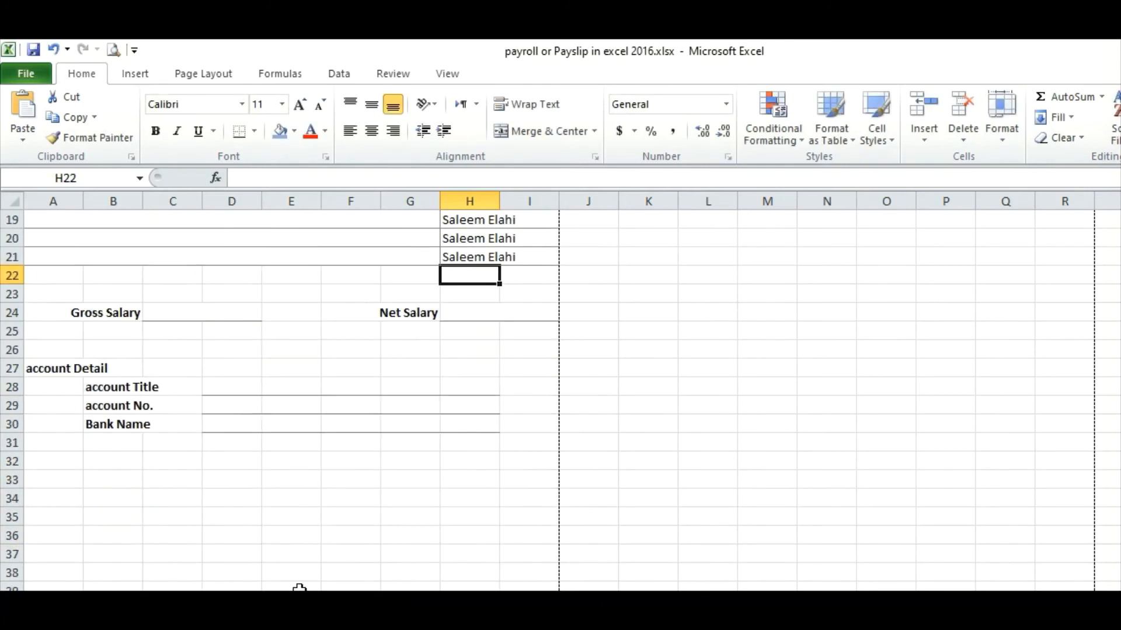
left_click(184, 318)
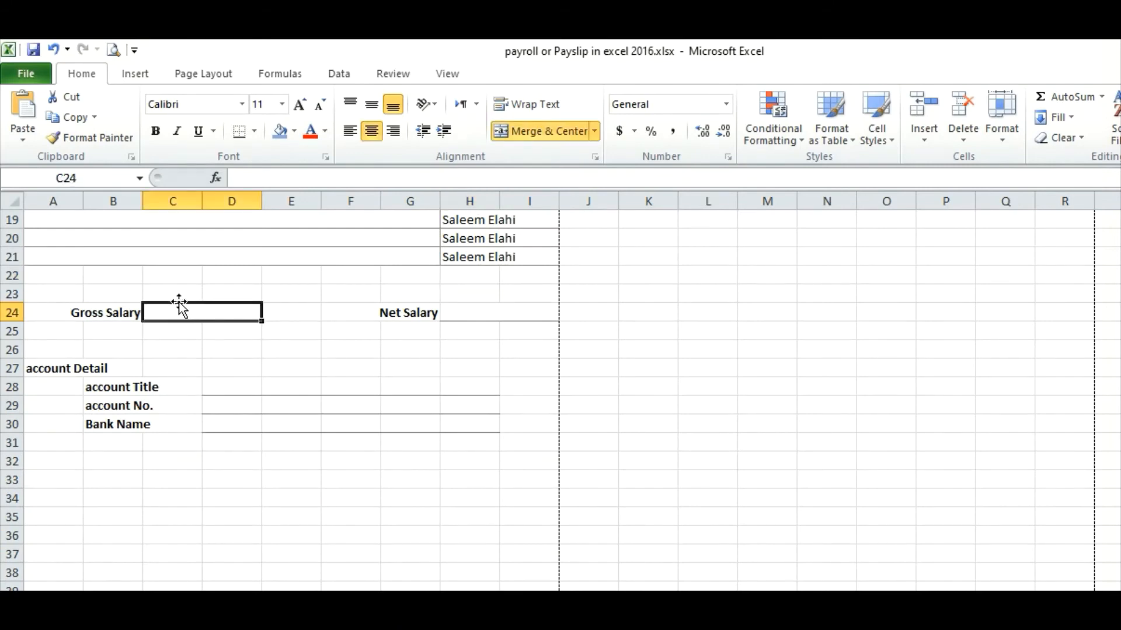
double_click(179, 313)
key("ctrl+v")
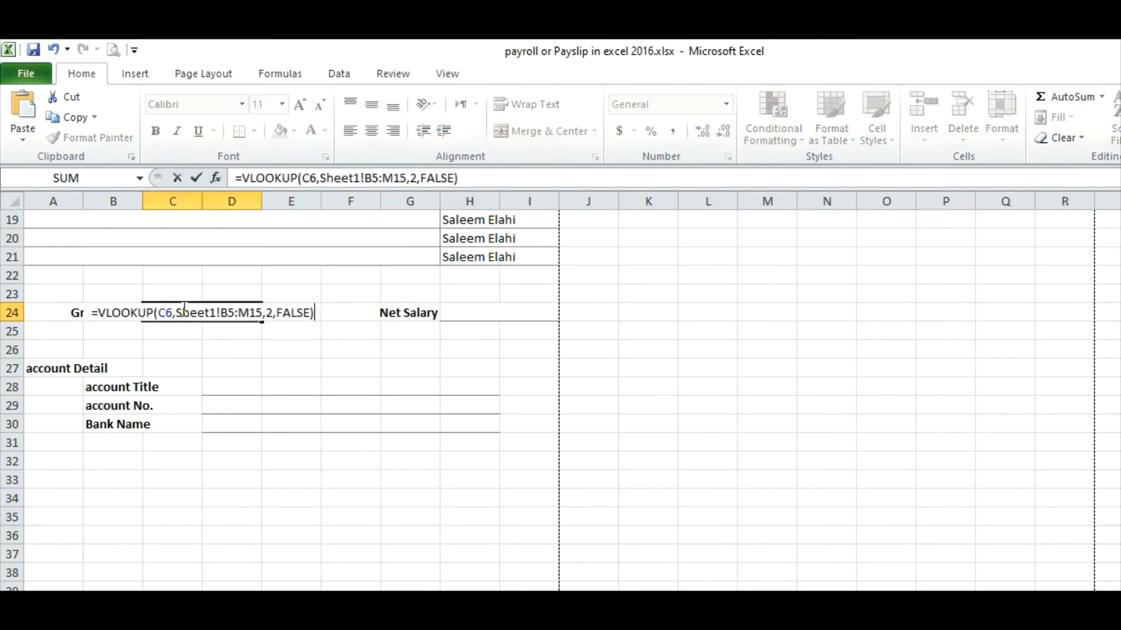
key("Return")
left_click(475, 313)
double_click(477, 313)
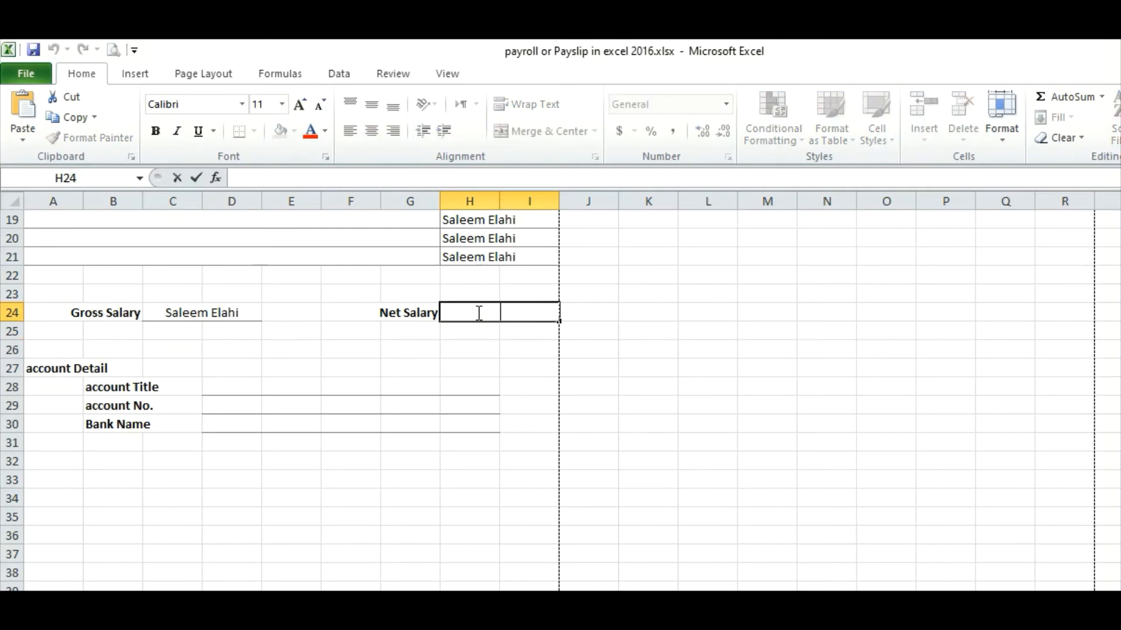
key("ctrl+v")
key("Return")
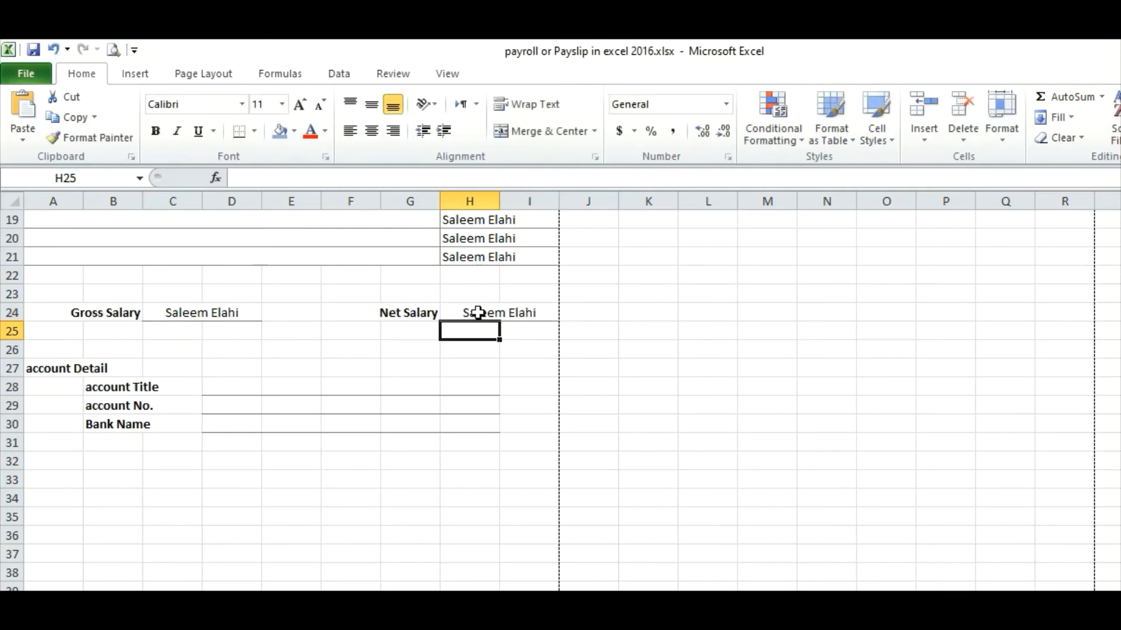
Step: Check the designation column's position in the payroll sheet and set the column index in the Emp_Designation formula in C8 to 3
scroll(438, 263, "up", 6)
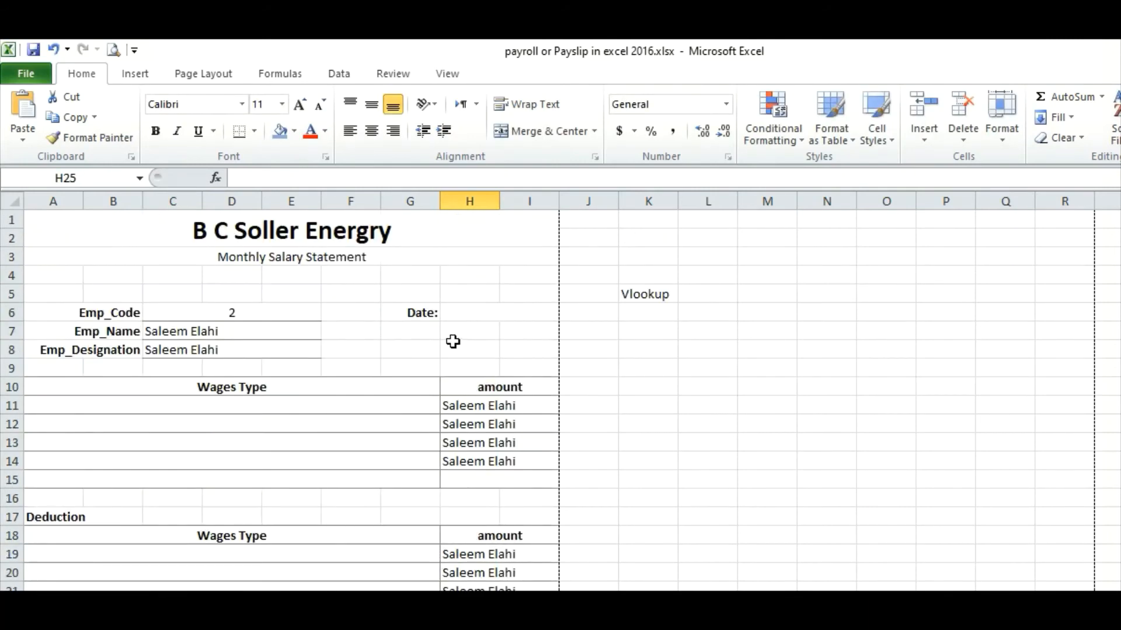
left_click(211, 330)
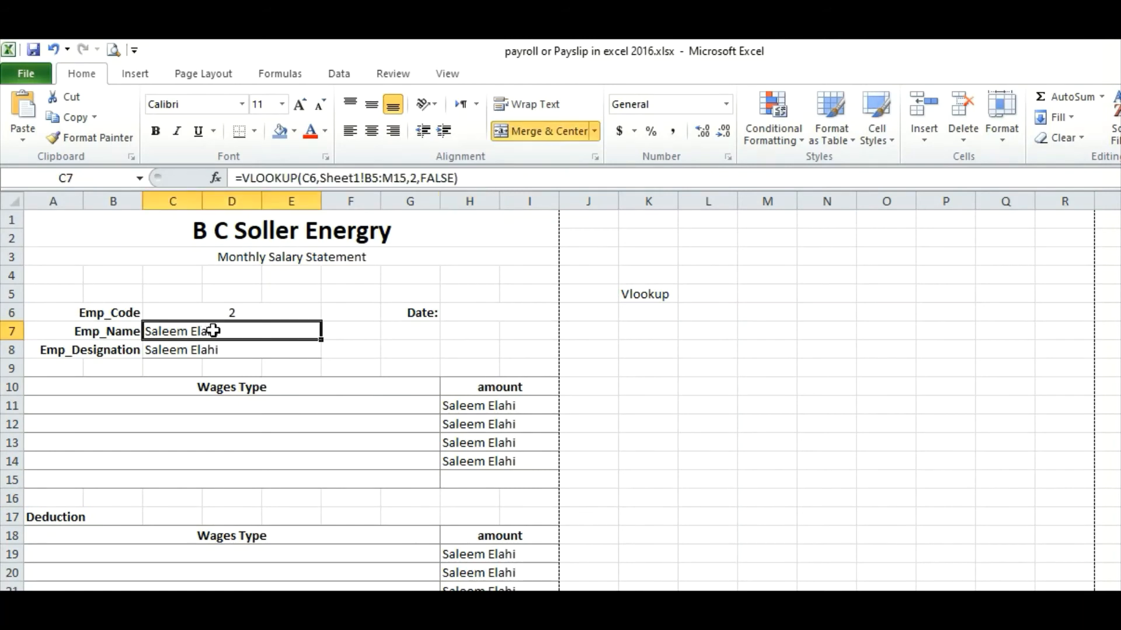
double_click(214, 332)
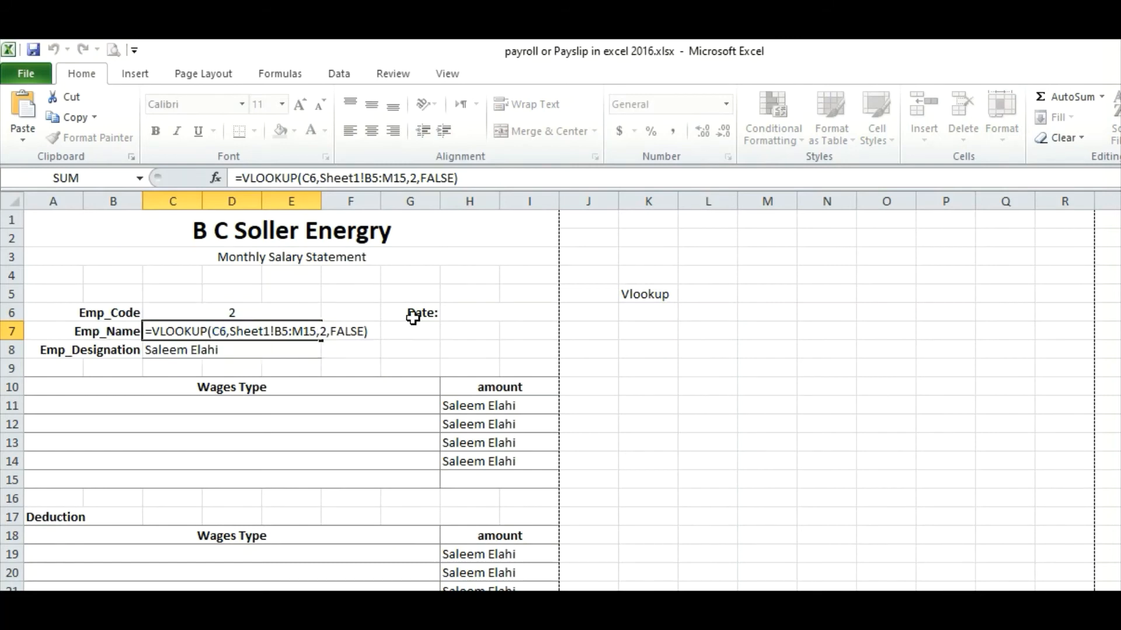
key("Return")
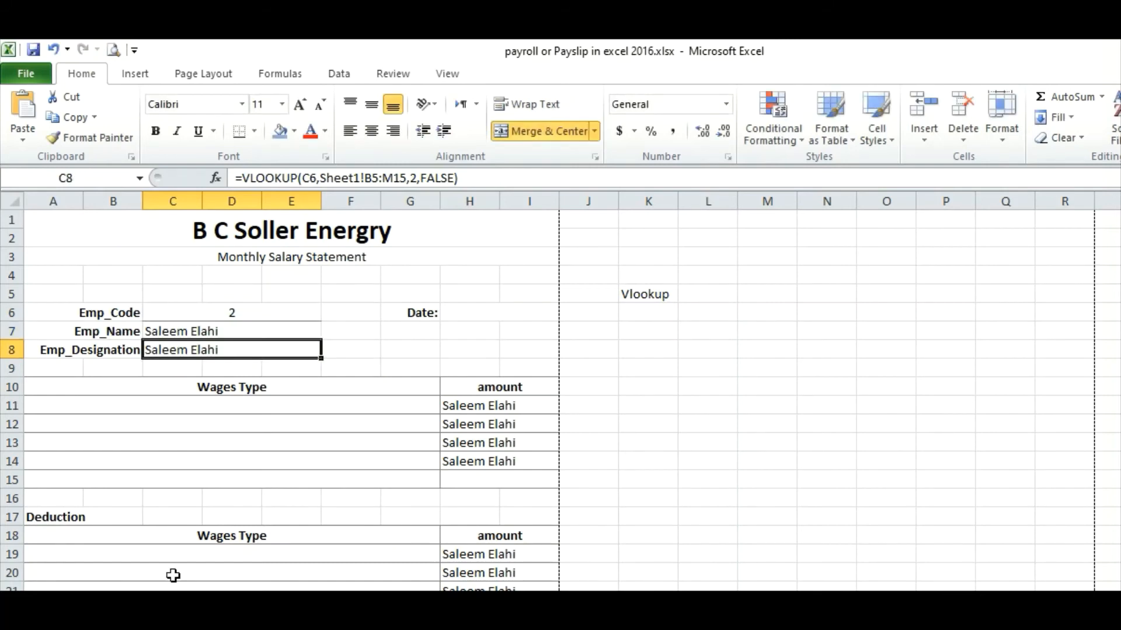
left_click(175, 609)
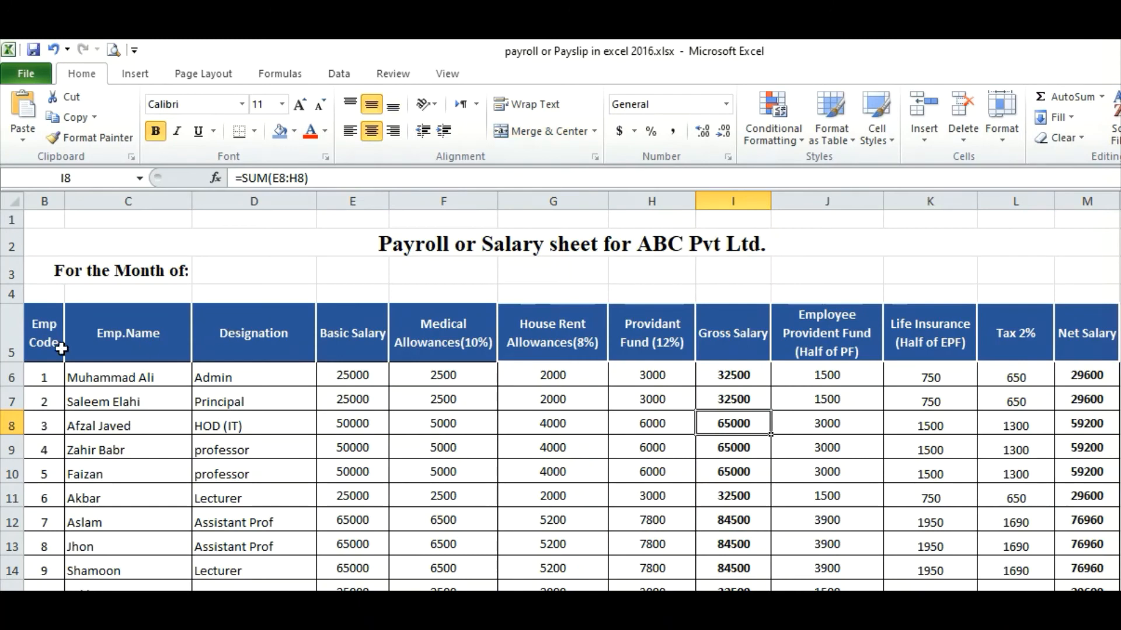
left_click(146, 610)
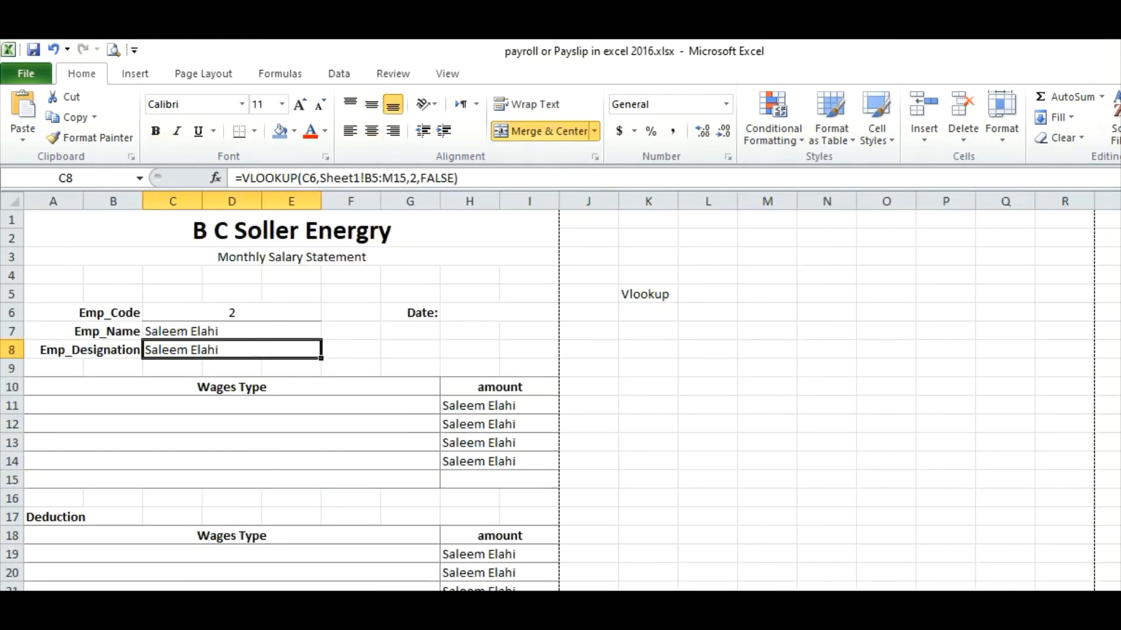
double_click(209, 353)
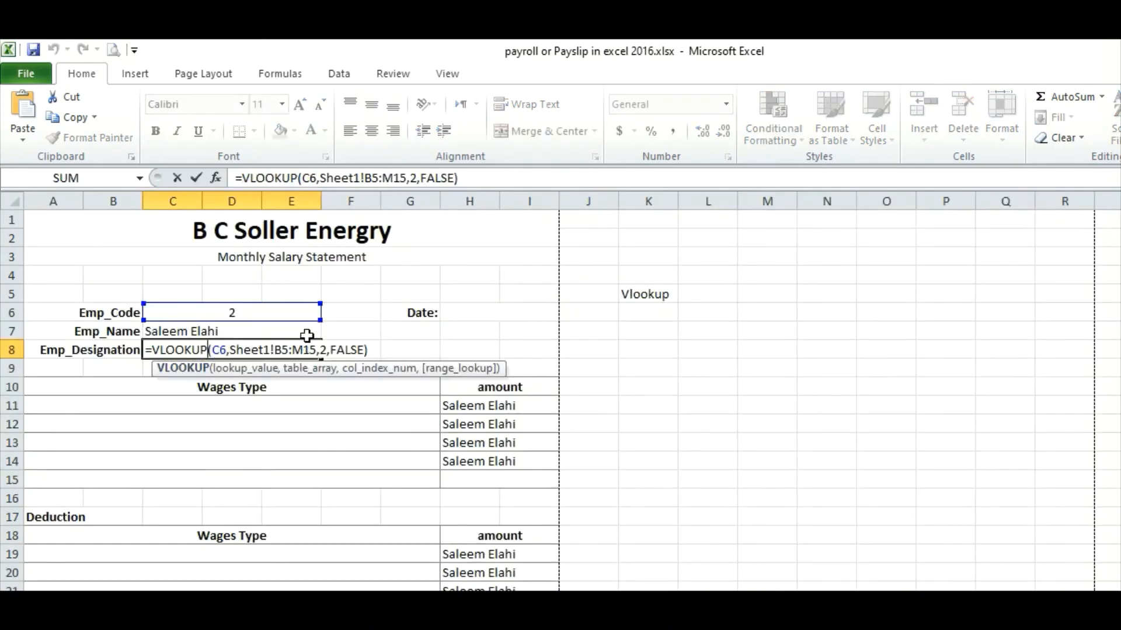
double_click(323, 349)
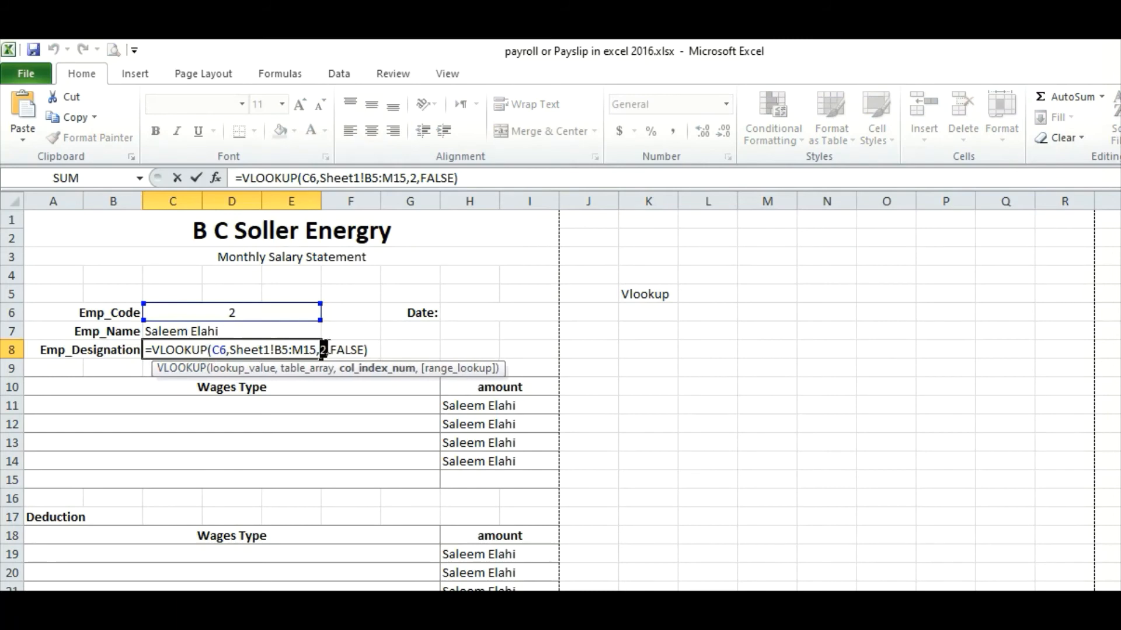
type("3")
key("Return")
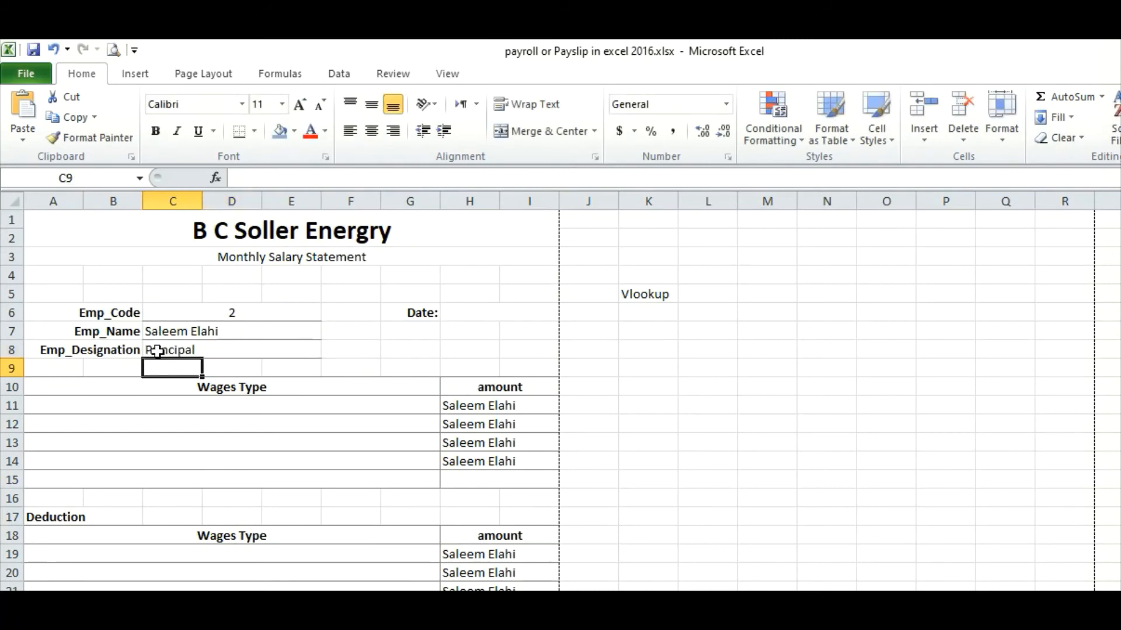
Step: Link the wages type cells A11 and A12 to the payroll sheet's Basic Salary and Medical Allowances(10%) headers
left_click(344, 405)
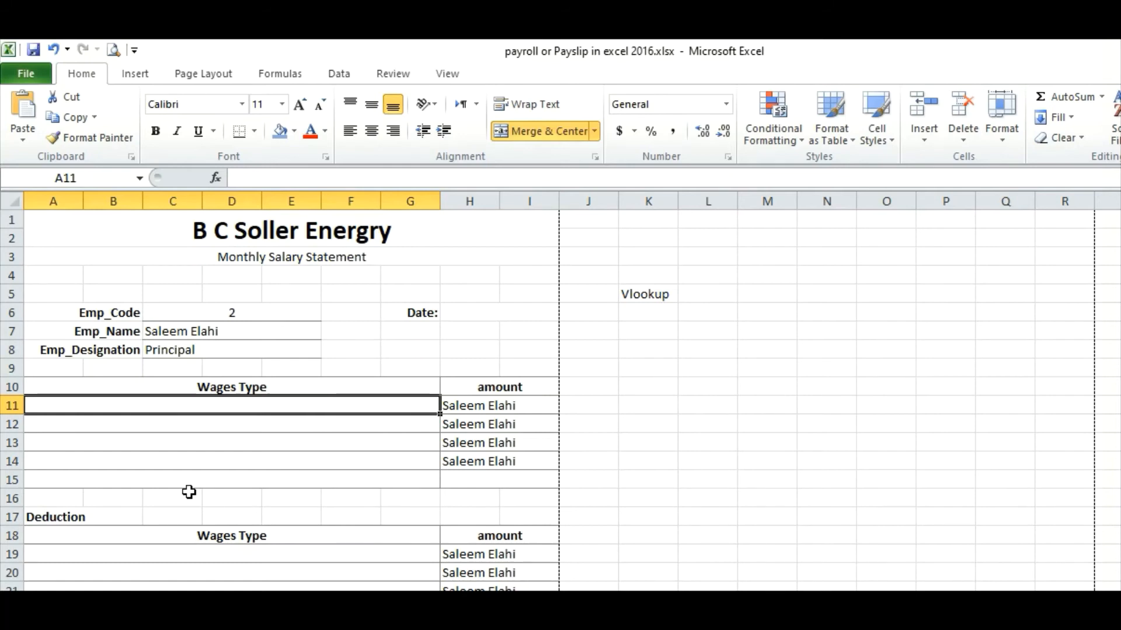
type("=")
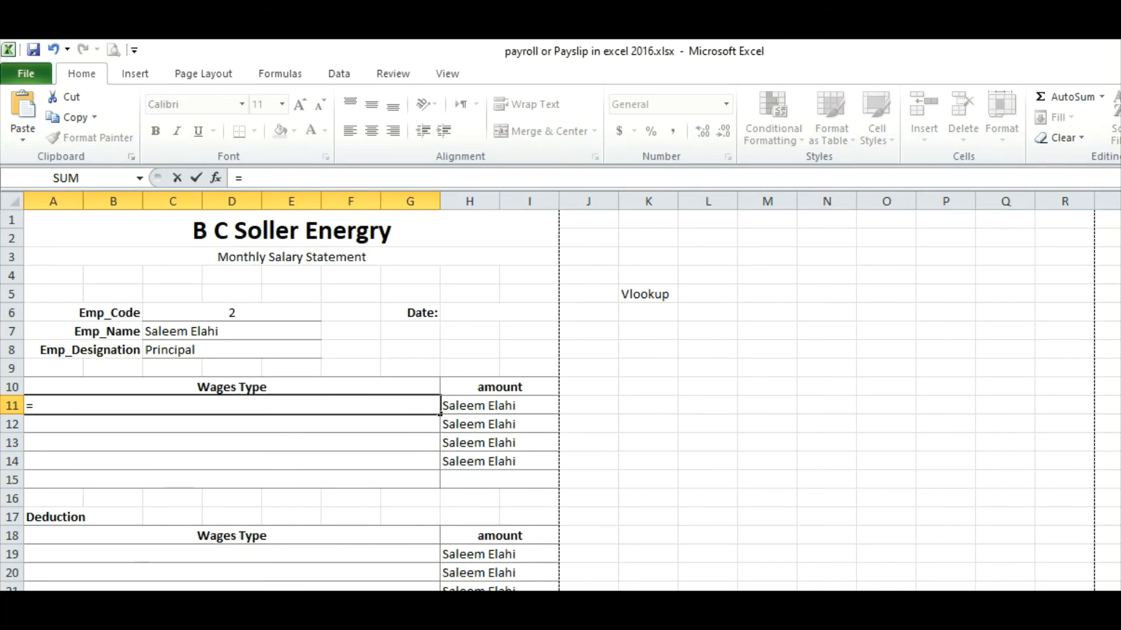
left_click(102, 619)
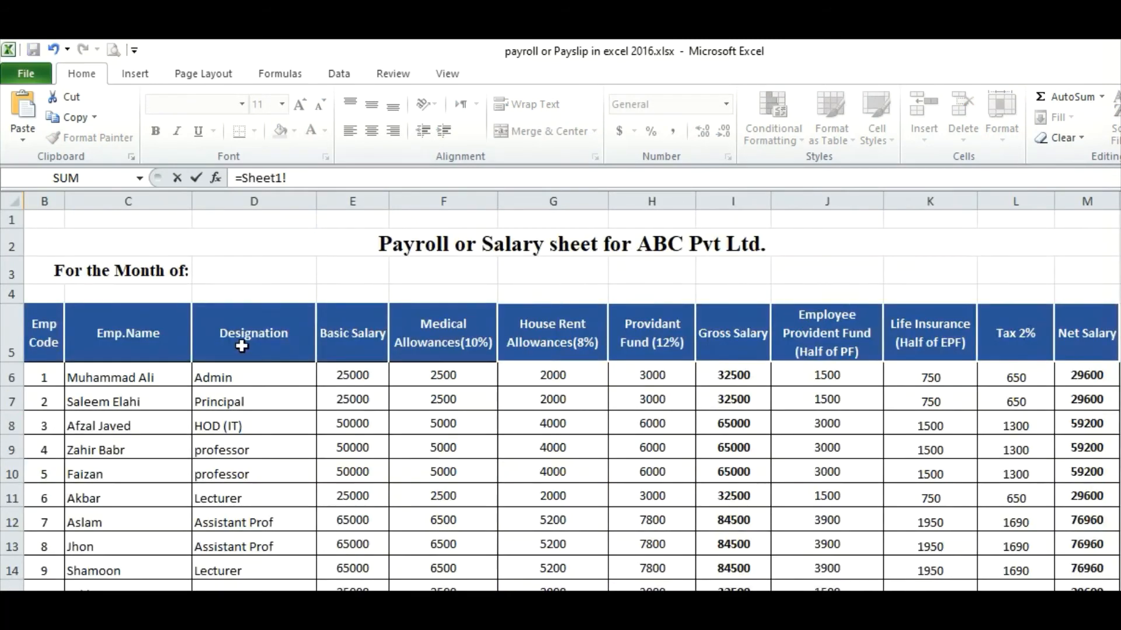
left_click(359, 337)
key("Return")
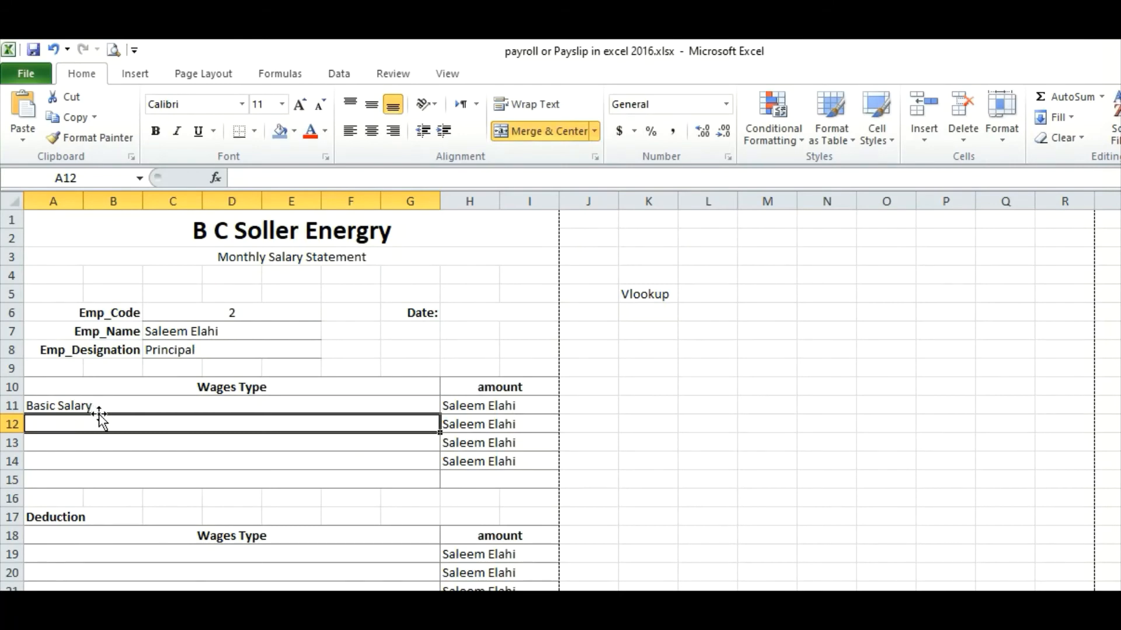
type("=")
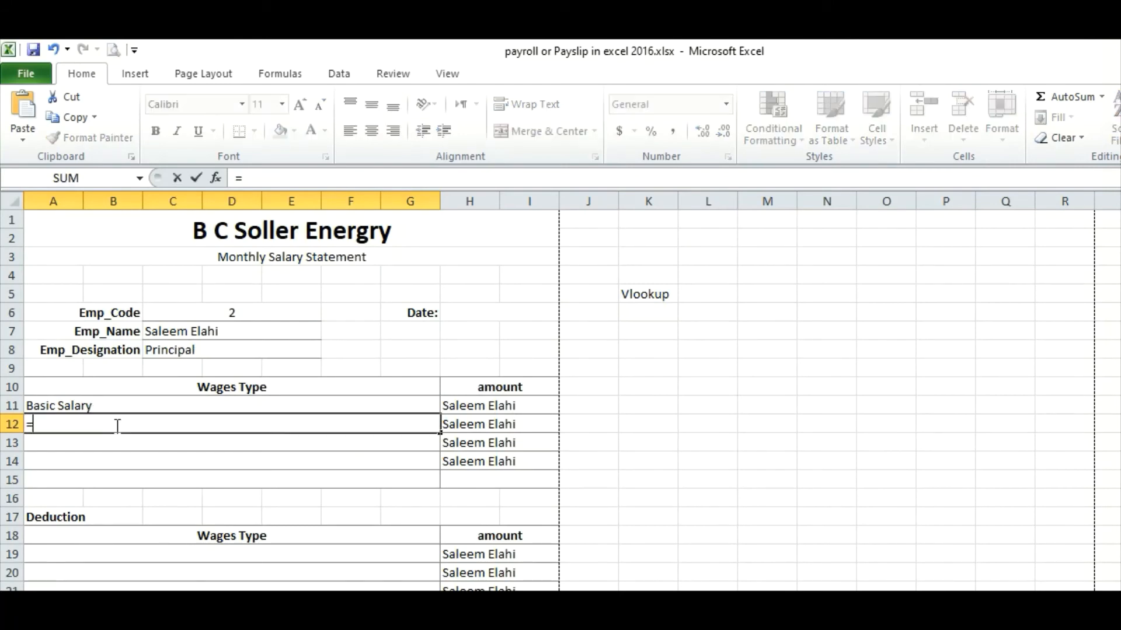
key("ctrl+Page_Up")
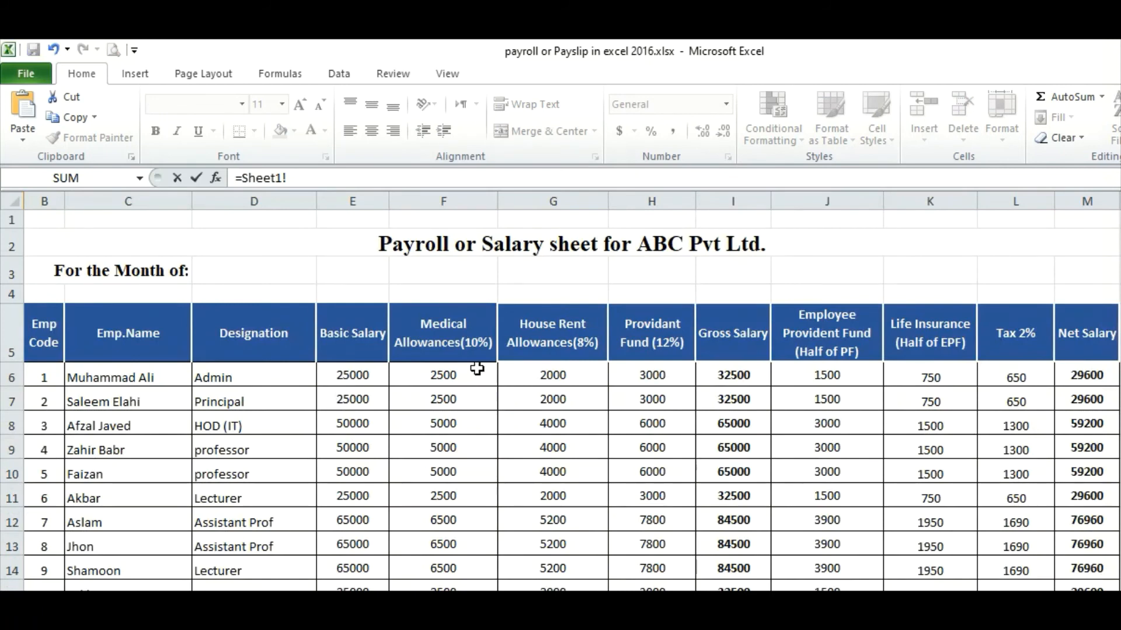
left_click(464, 343)
key("Return")
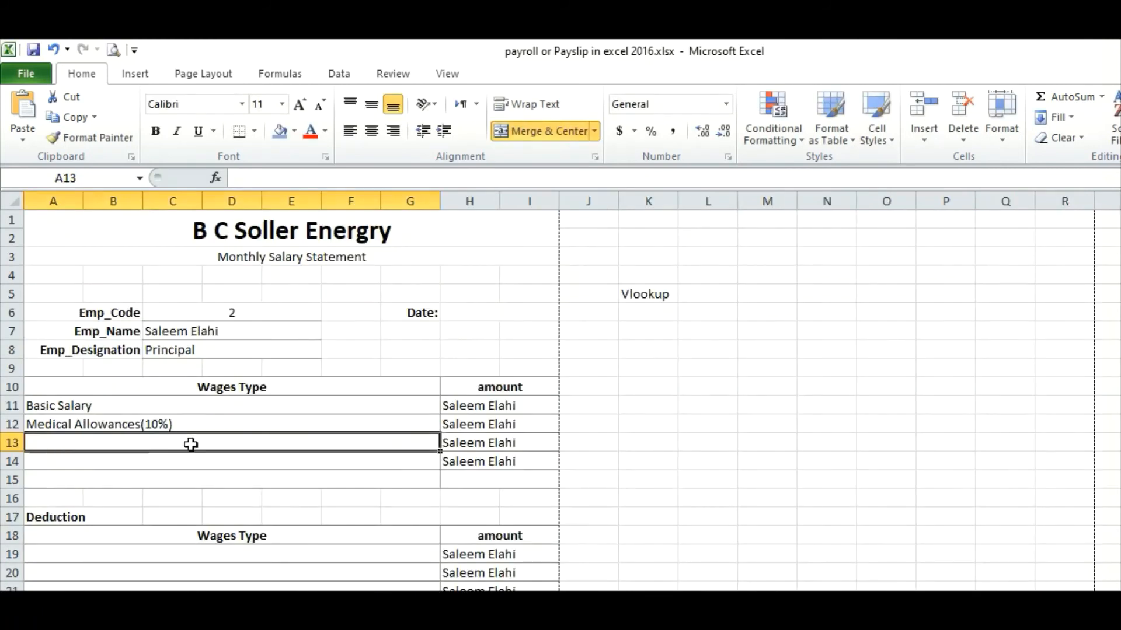
Step: Link the wages type cells A13 and A14 to the payroll sheet's House Rent Allowances(8%) and Providant Fund (12%) headers
type("=")
key("ctrl+Page_Up")
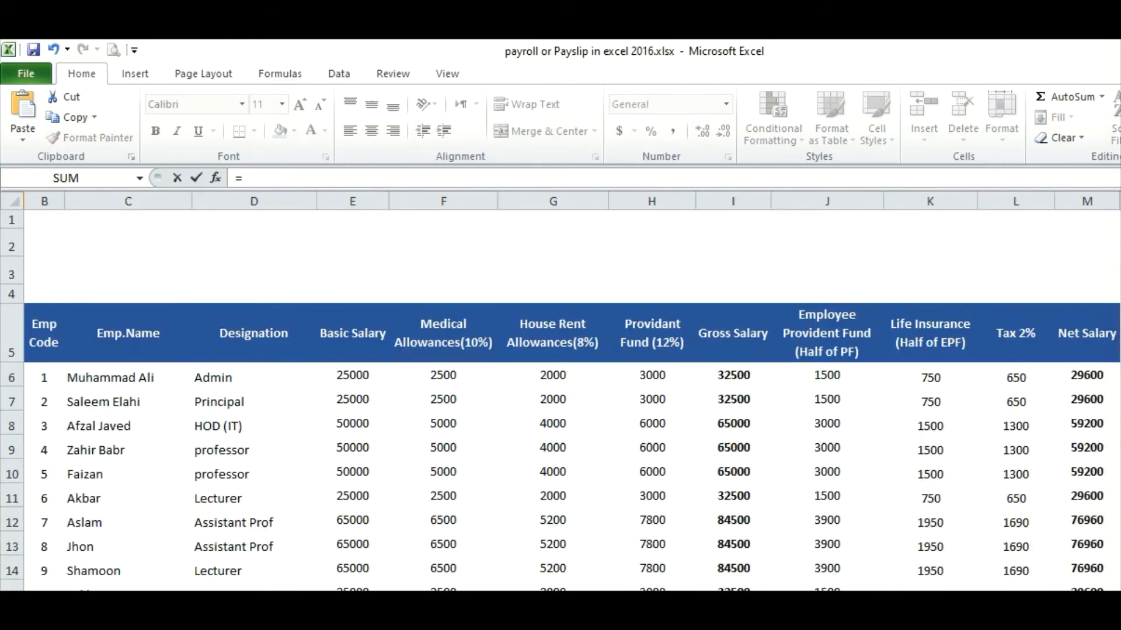
left_click(568, 338)
key("Return")
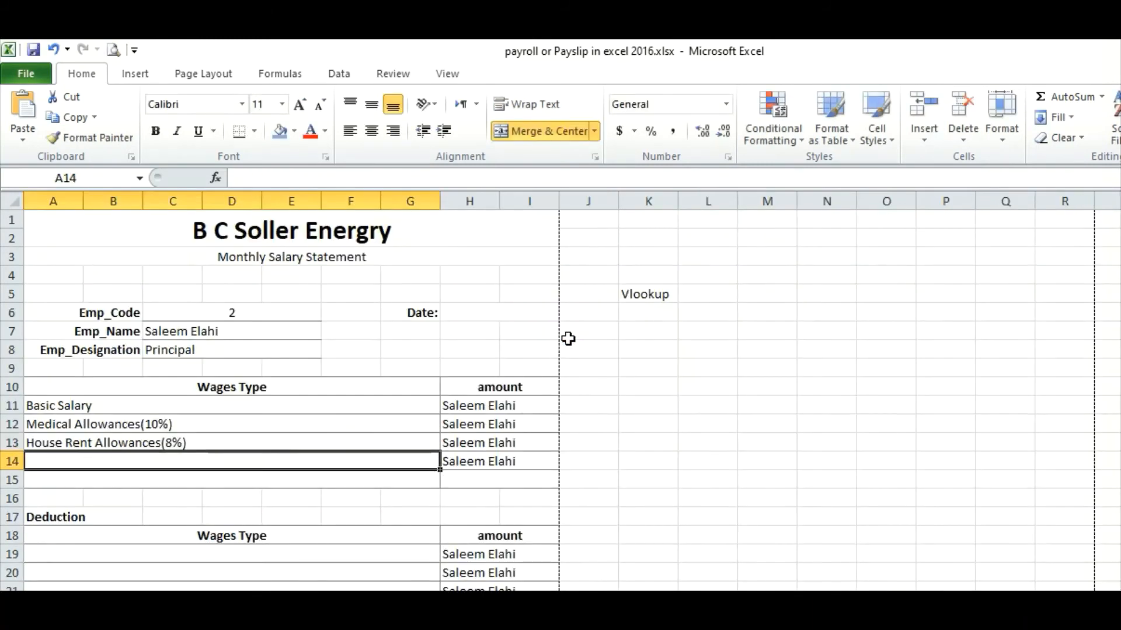
type("=")
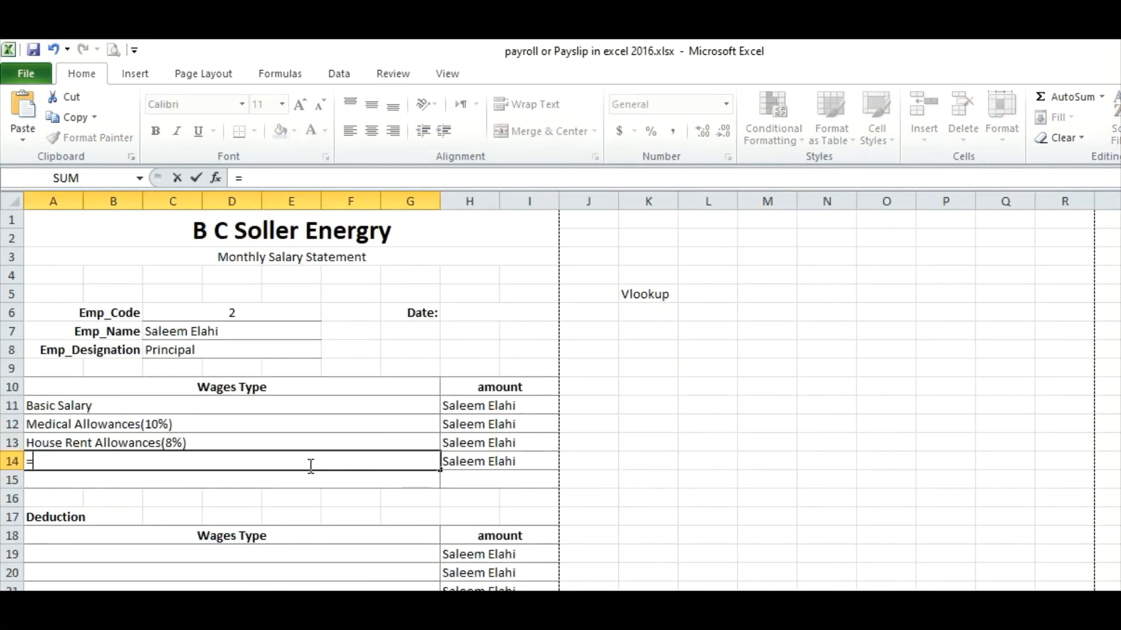
key("ctrl+Page_Up")
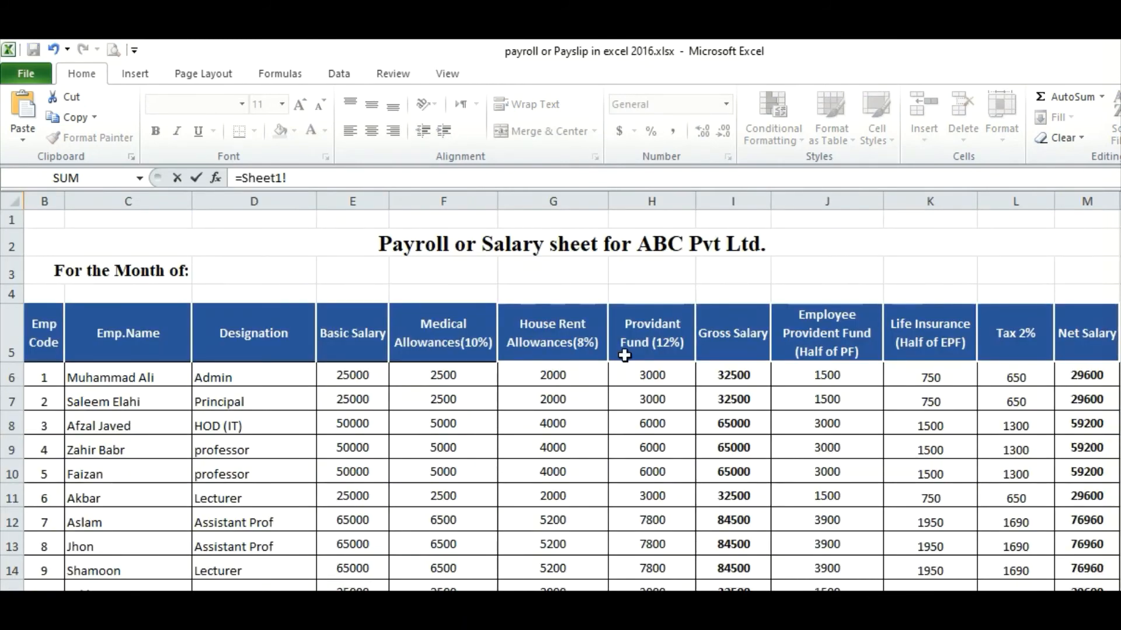
left_click(645, 343)
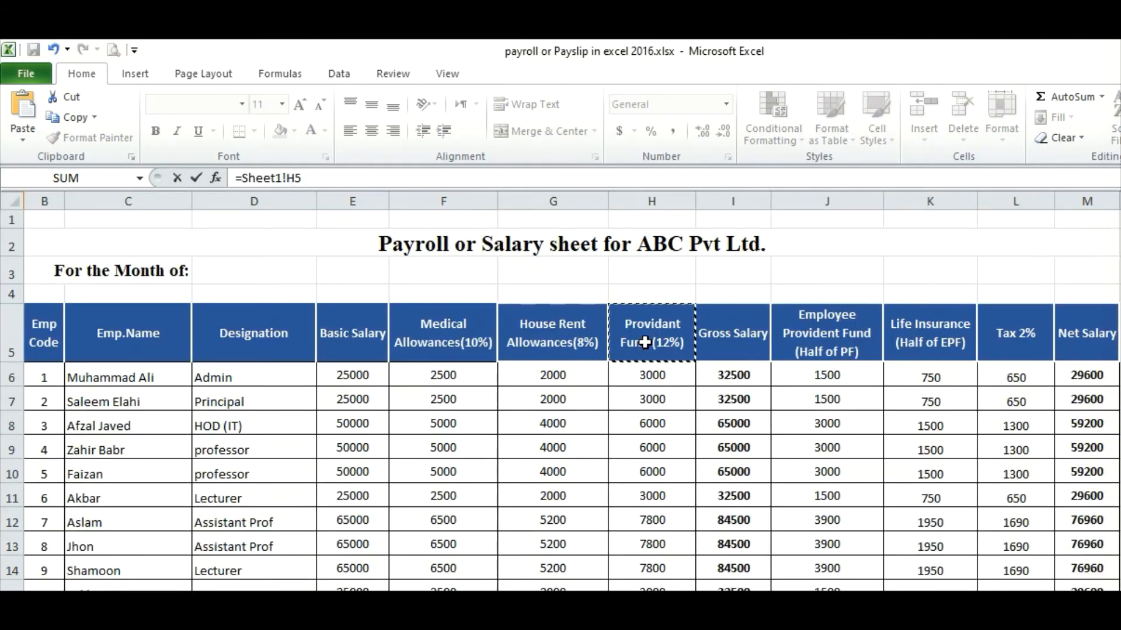
key("Return")
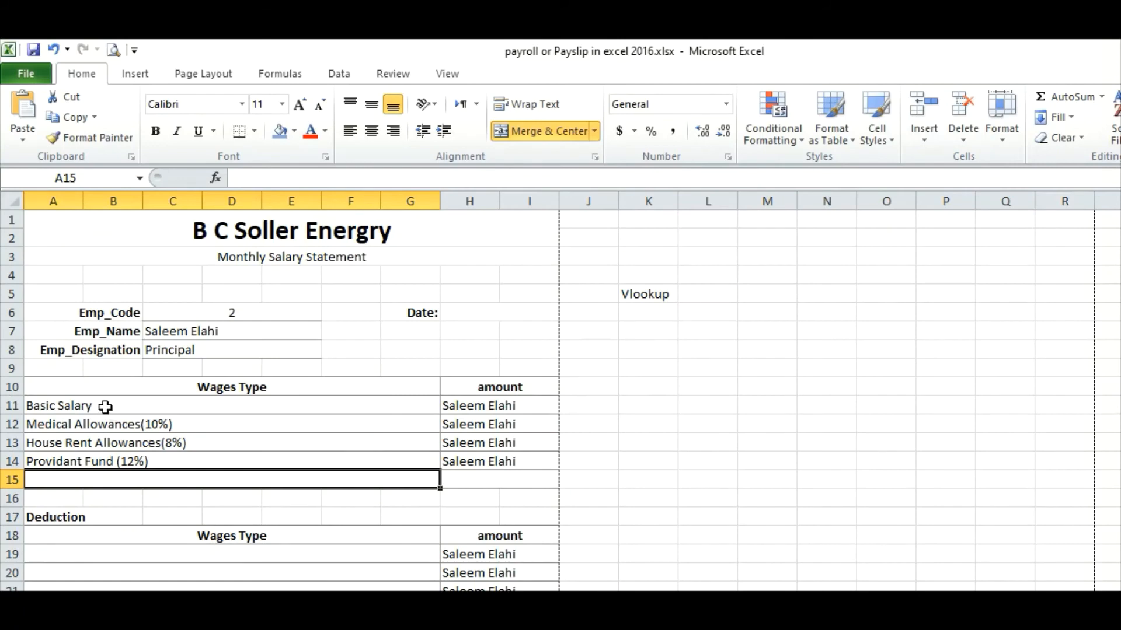
left_click_drag(105, 405, 105, 456)
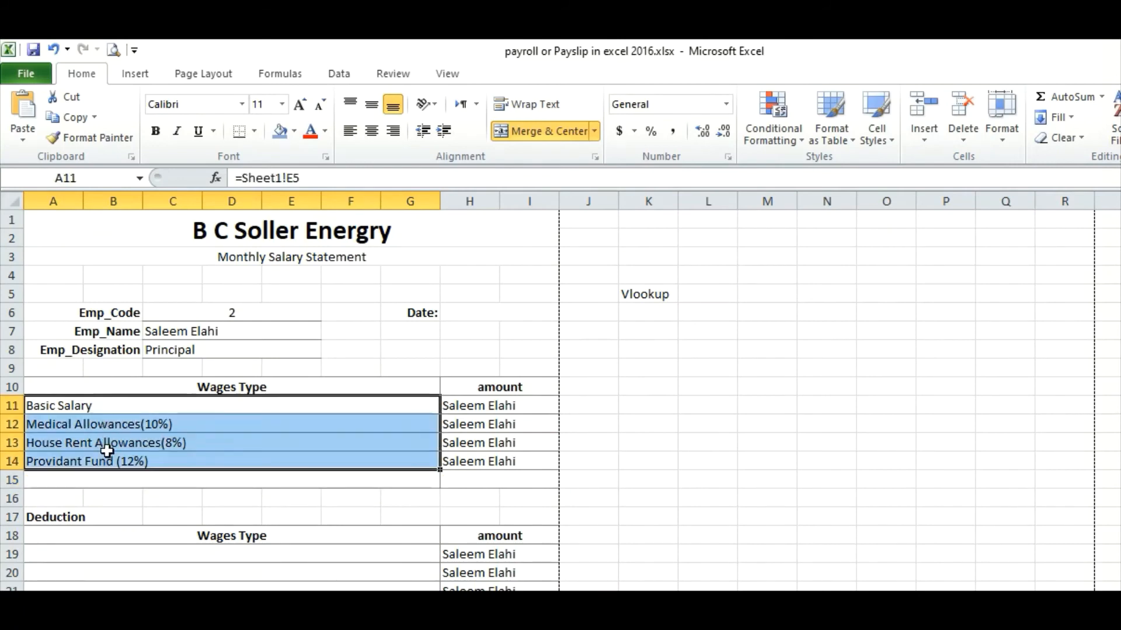
Step: Check the positions of the wages columns in the payroll sheet's header row, counting from Emp Code through Providant Fund (12%)
left_click(470, 405)
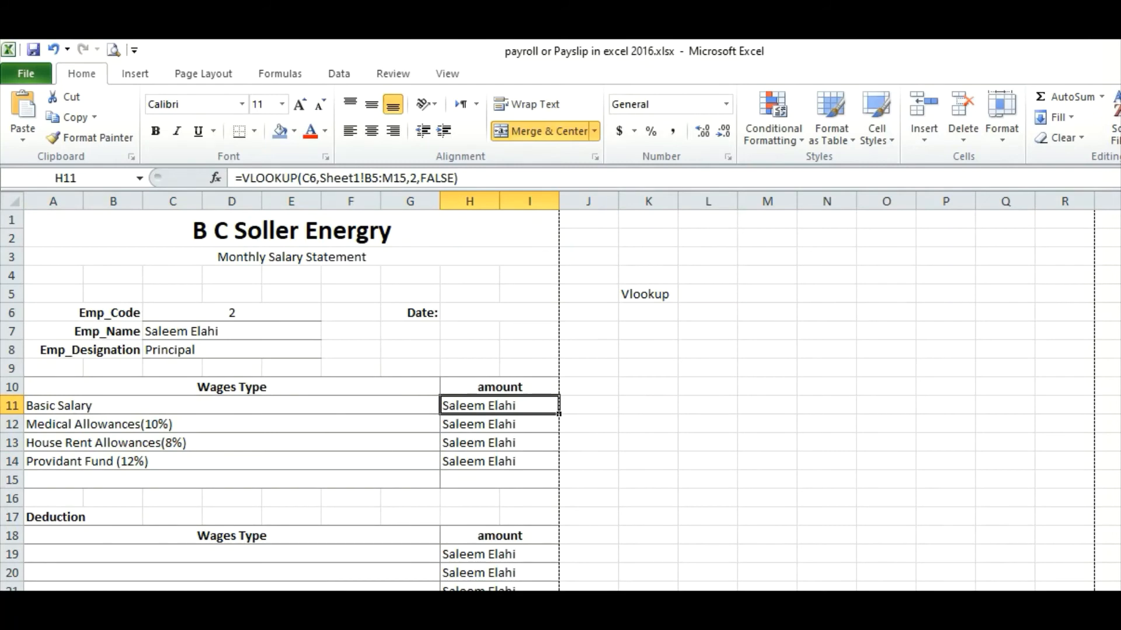
key("ctrl+Page_Up")
left_click(60, 334)
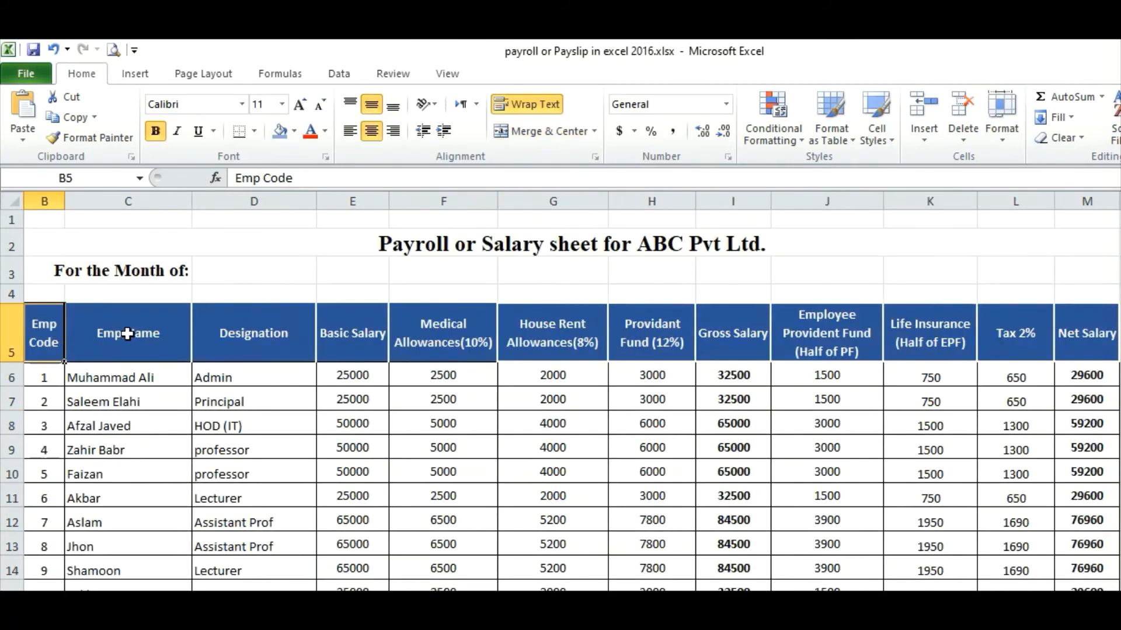
left_click(132, 334)
left_click(292, 346)
left_click(339, 348)
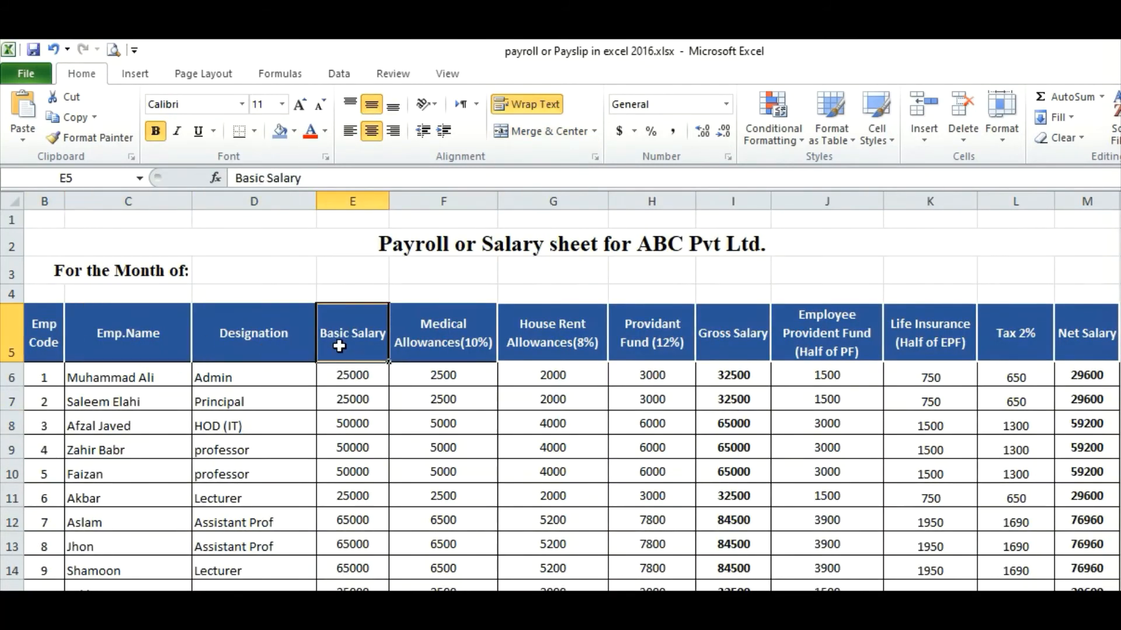
left_click(425, 344)
left_click(542, 343)
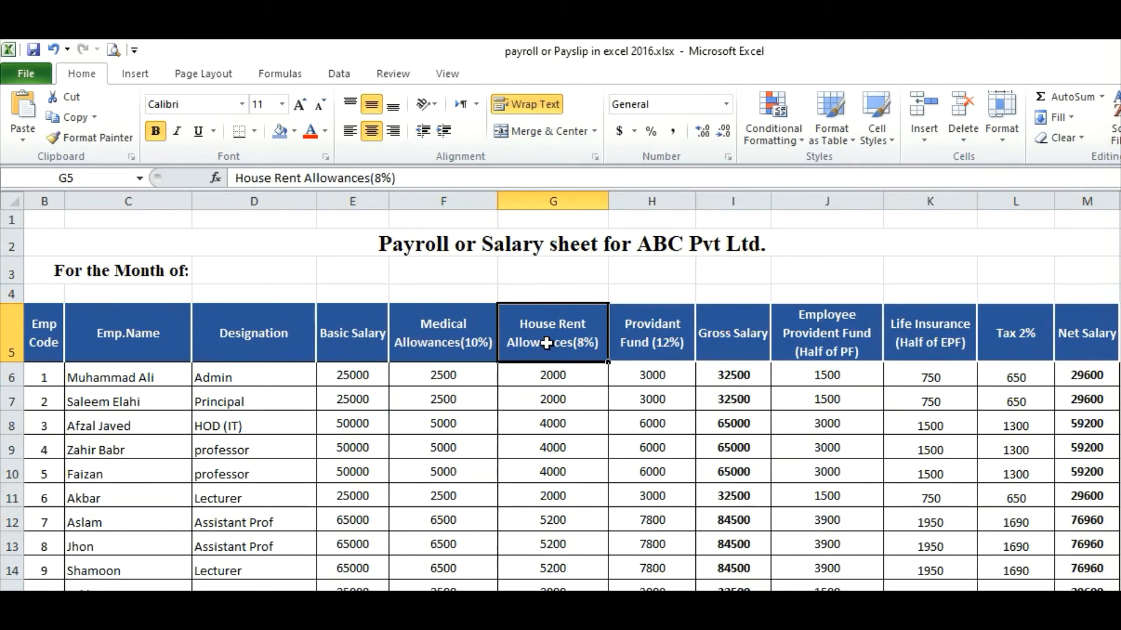
left_click(648, 336)
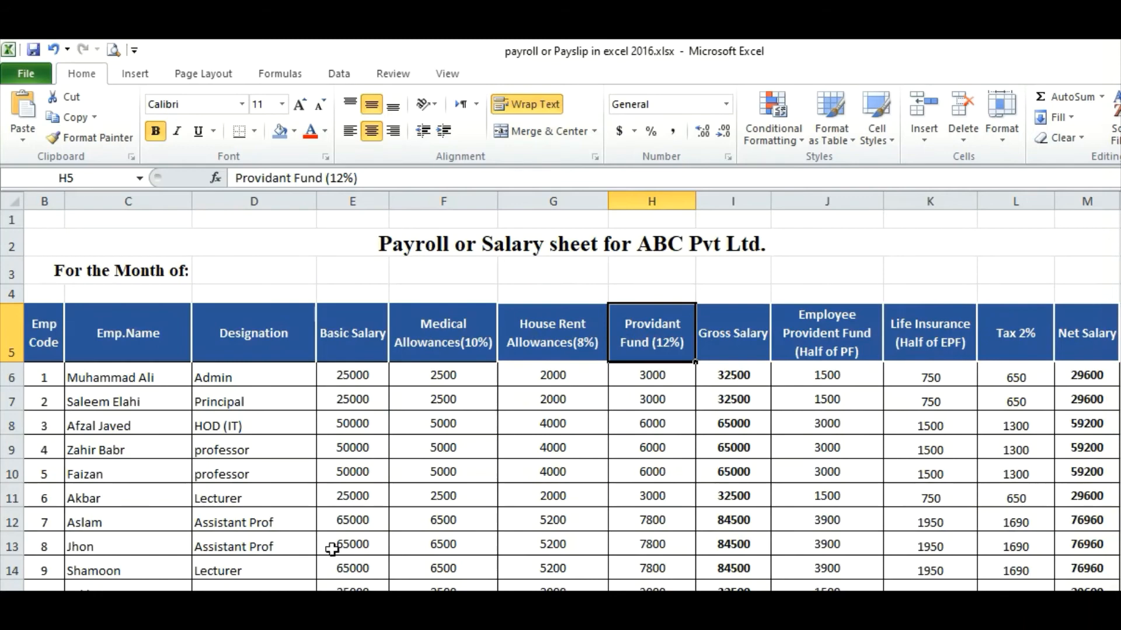
left_click(175, 627)
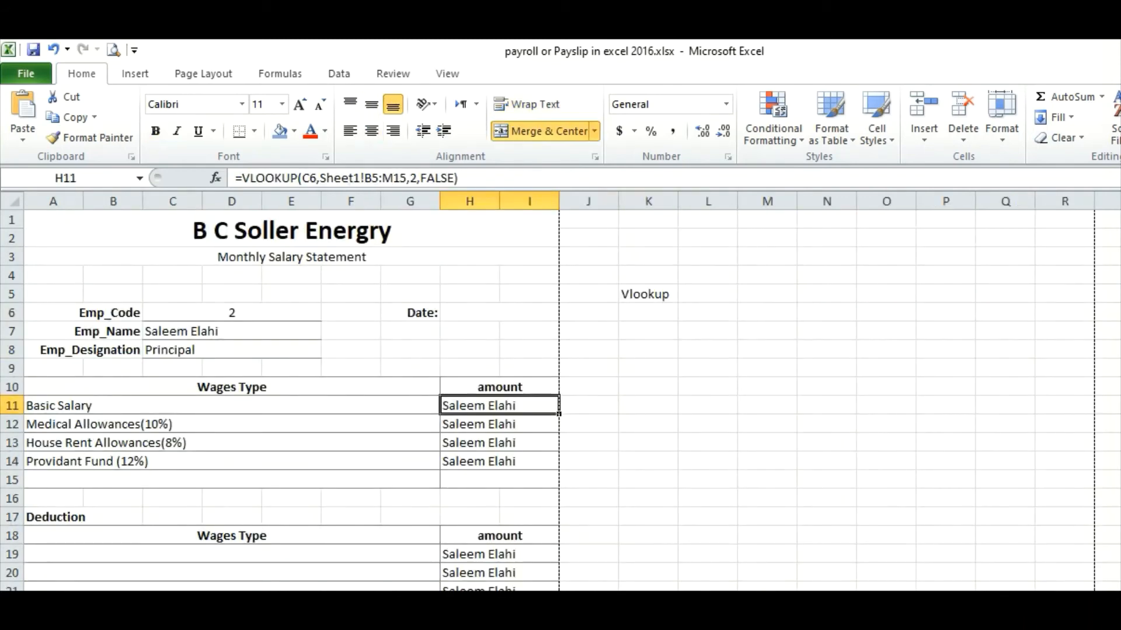
left_click(82, 627)
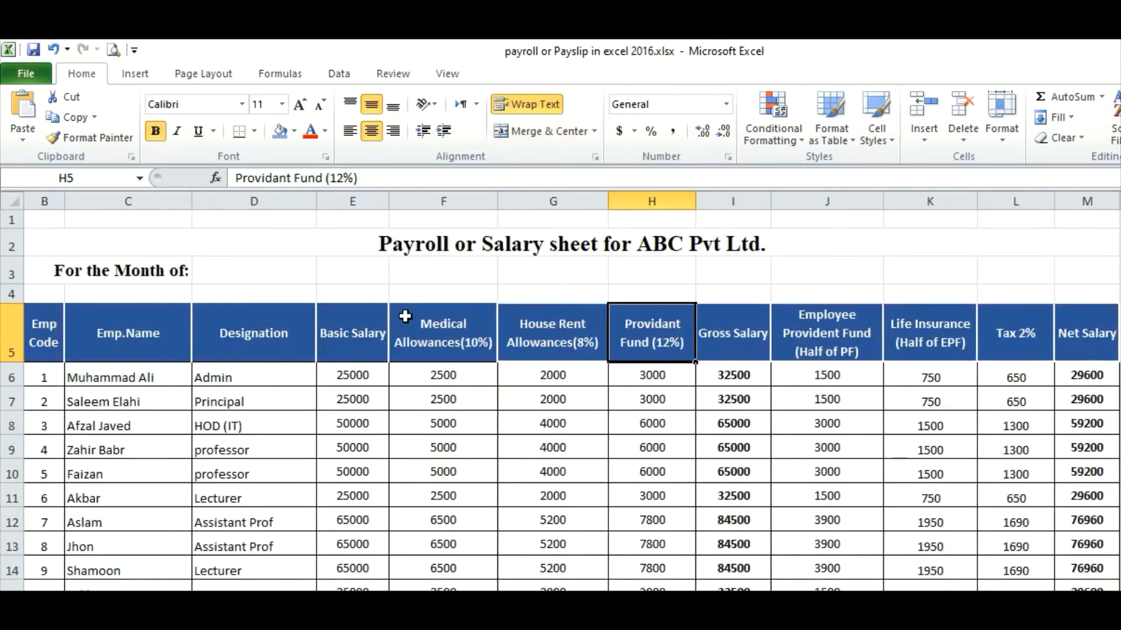
left_click(435, 333)
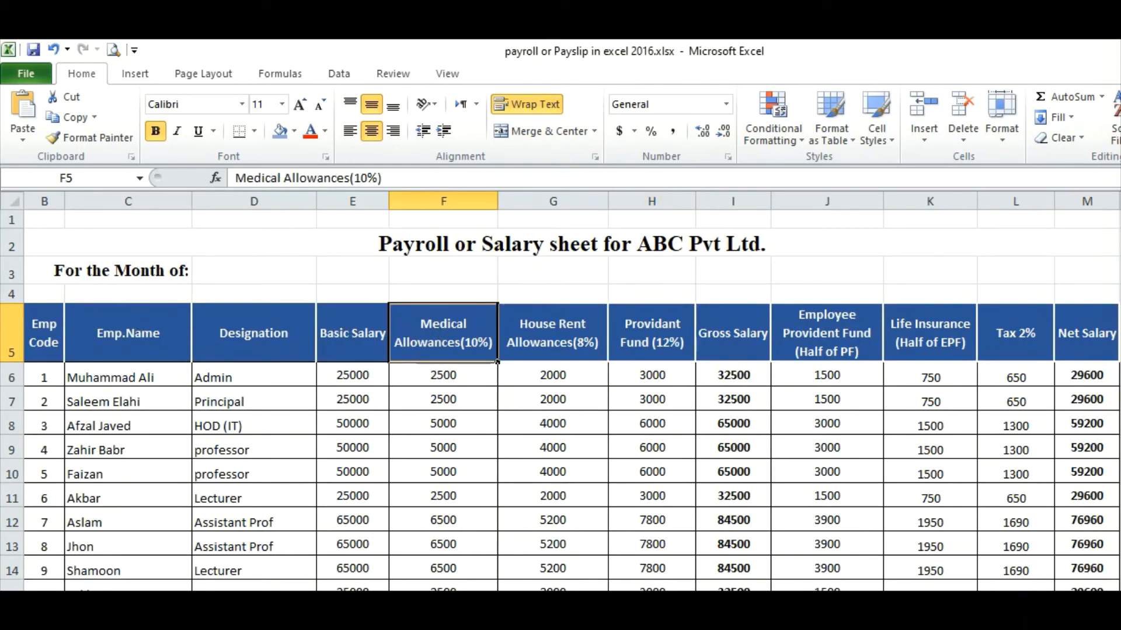
Step: Set the column index in the Basic Salary amount formula in H11 to 5
left_click(131, 627)
double_click(478, 405)
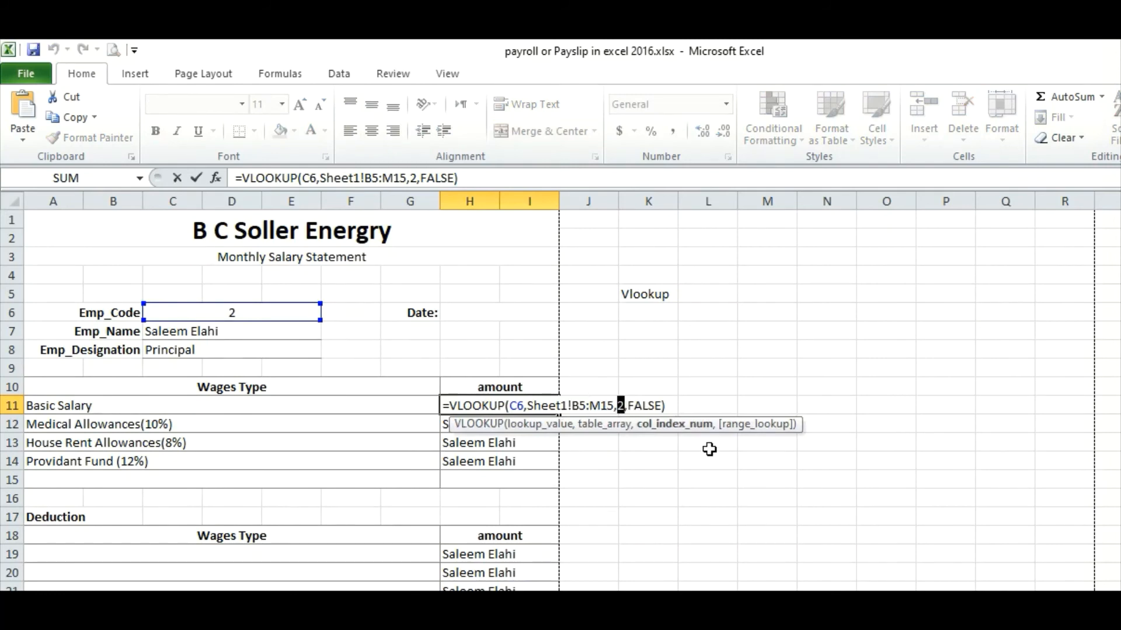
key("Return")
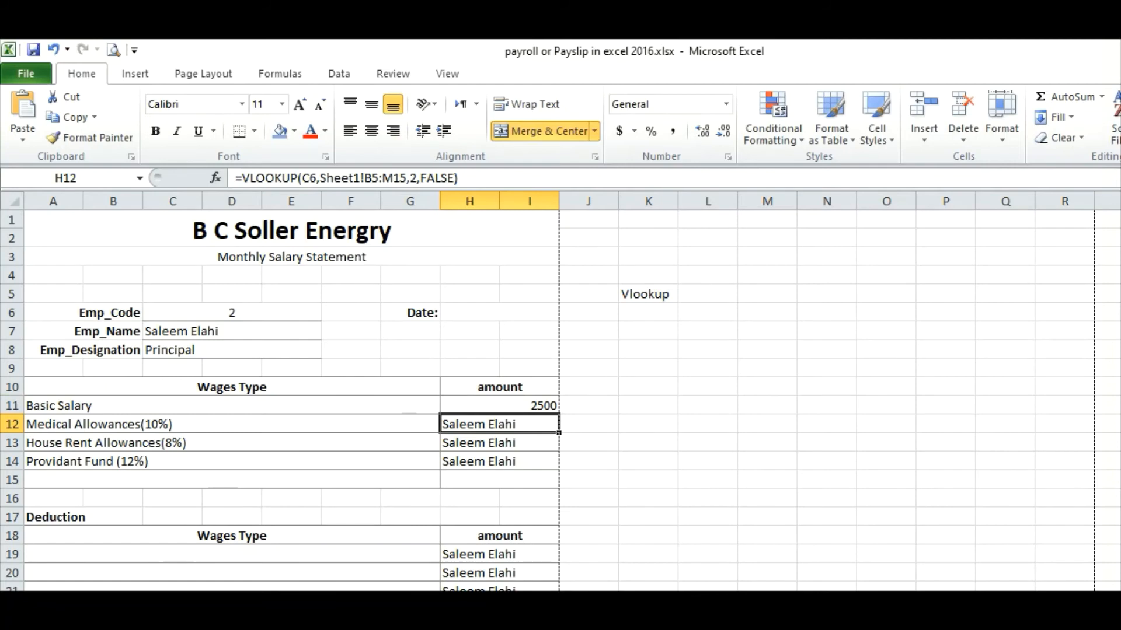
Step: Recount the payroll header columns up to Basic Salary and set the column index in the H11 formula to 4
left_click(140, 601)
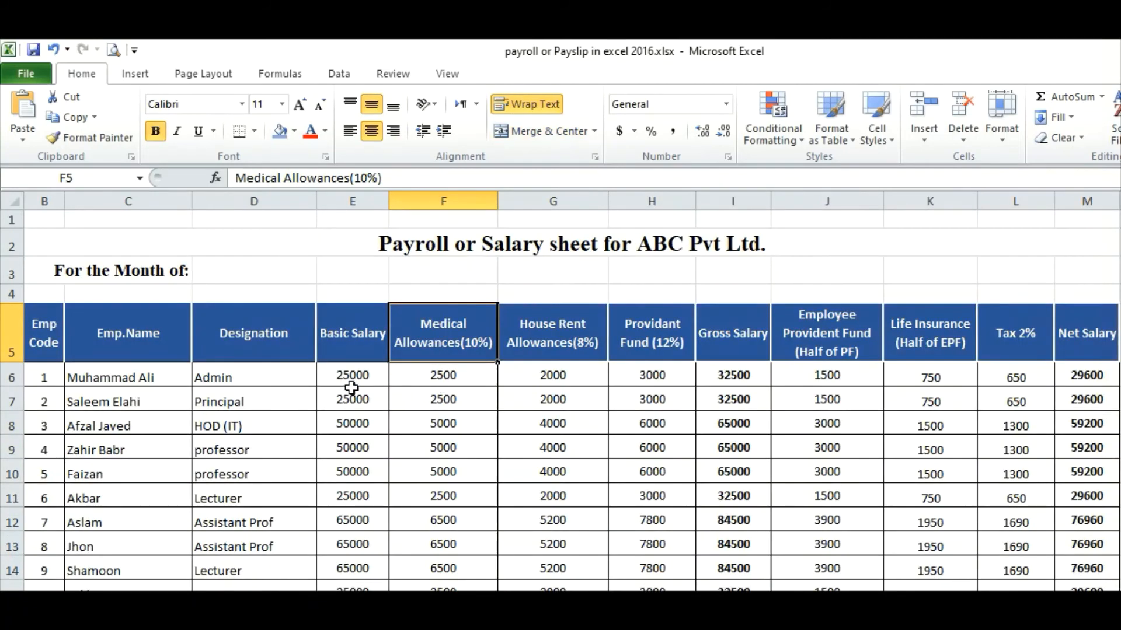
left_click(50, 345)
left_click(158, 349)
left_click(280, 341)
left_click(374, 342)
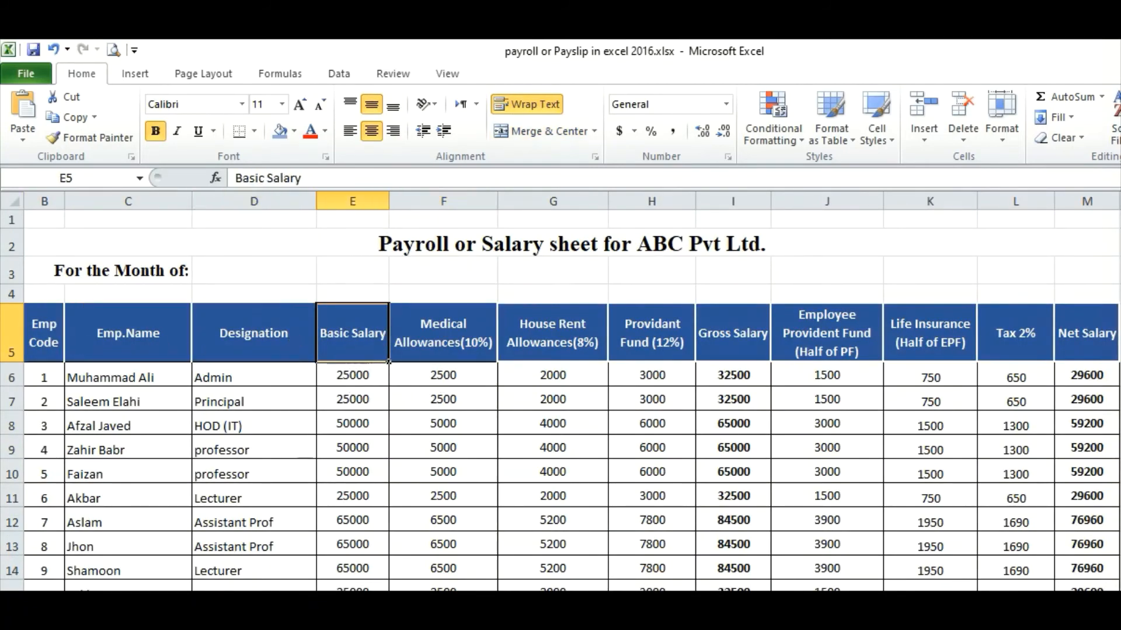
left_click(175, 601)
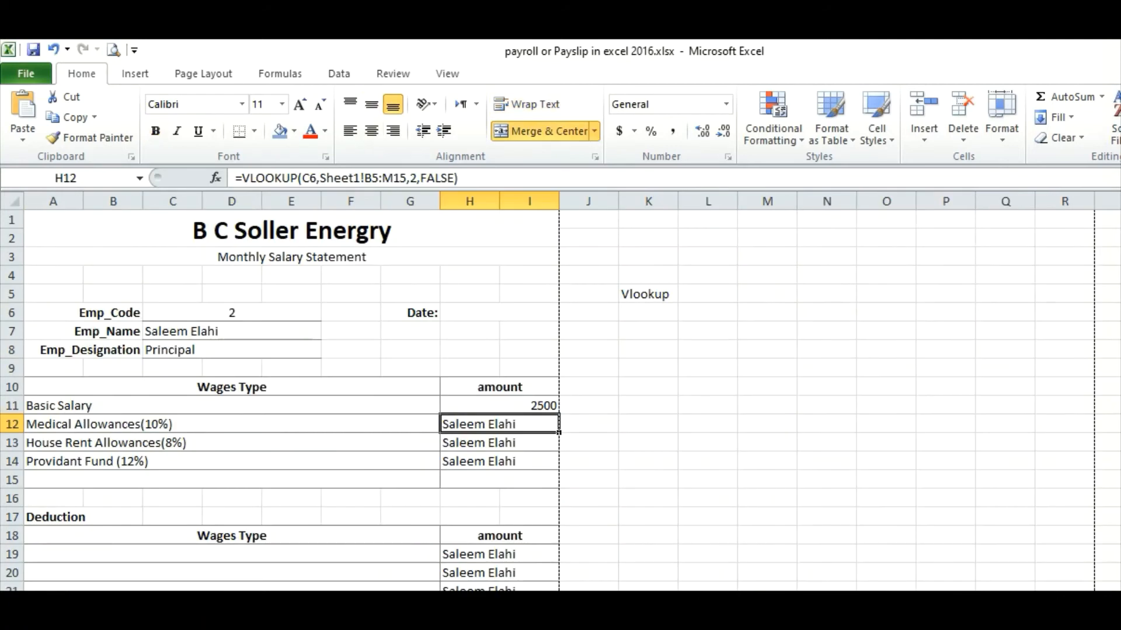
double_click(525, 407)
double_click(617, 407)
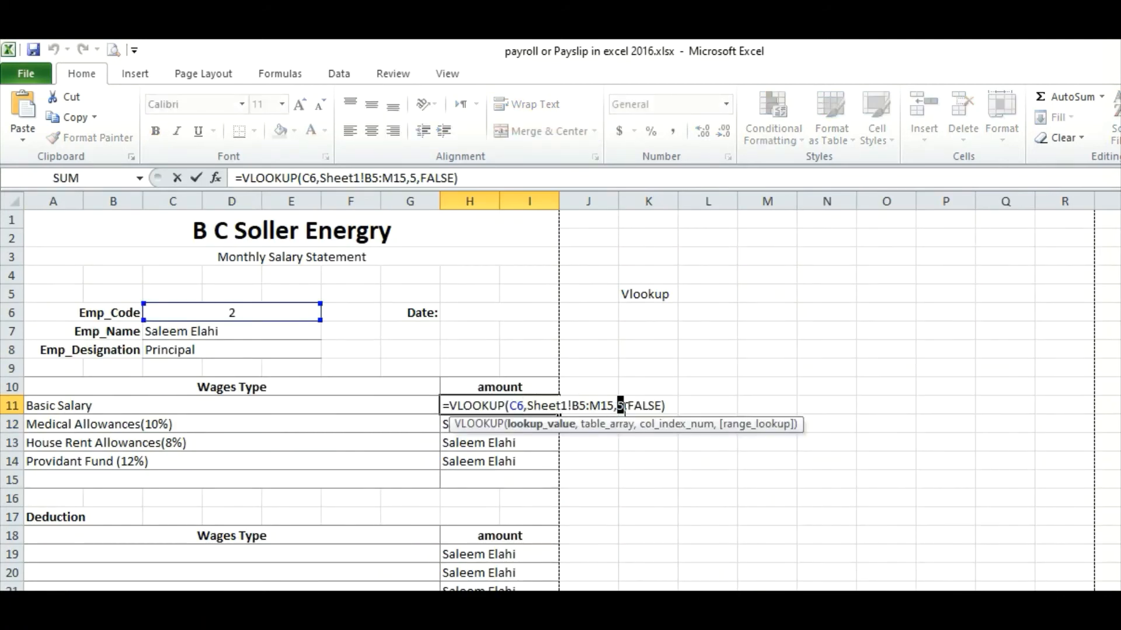
type("4")
key("Return")
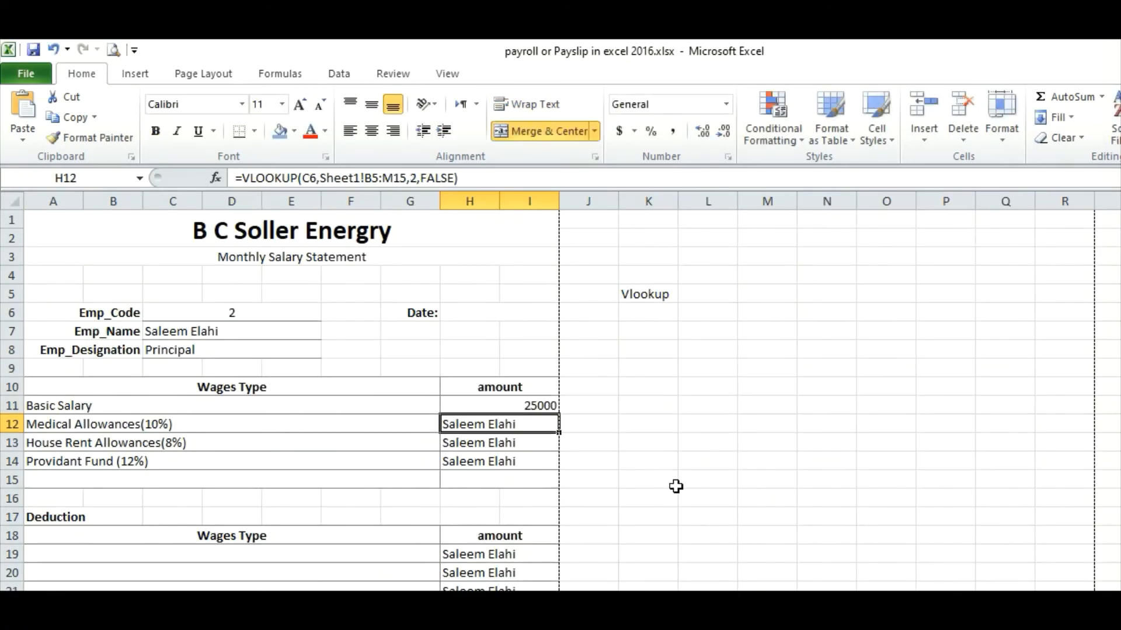
Step: Point the H12 formula's column index at the medical allowances column and set the House Rent Allowances formula's column index in H13 to 6
double_click(504, 423)
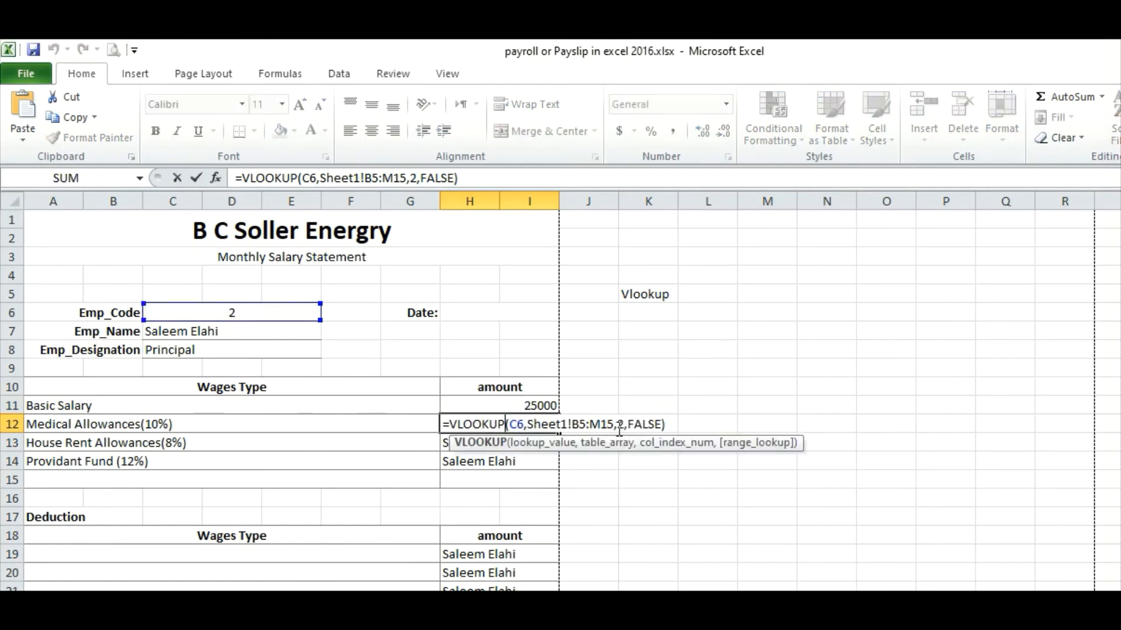
key("Return")
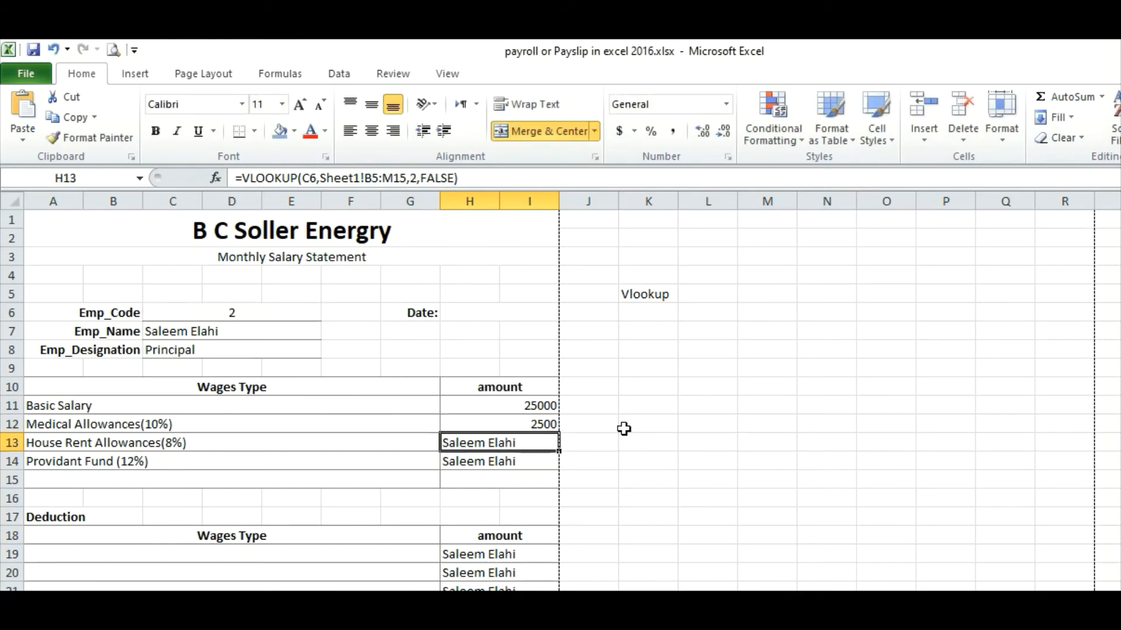
double_click(489, 446)
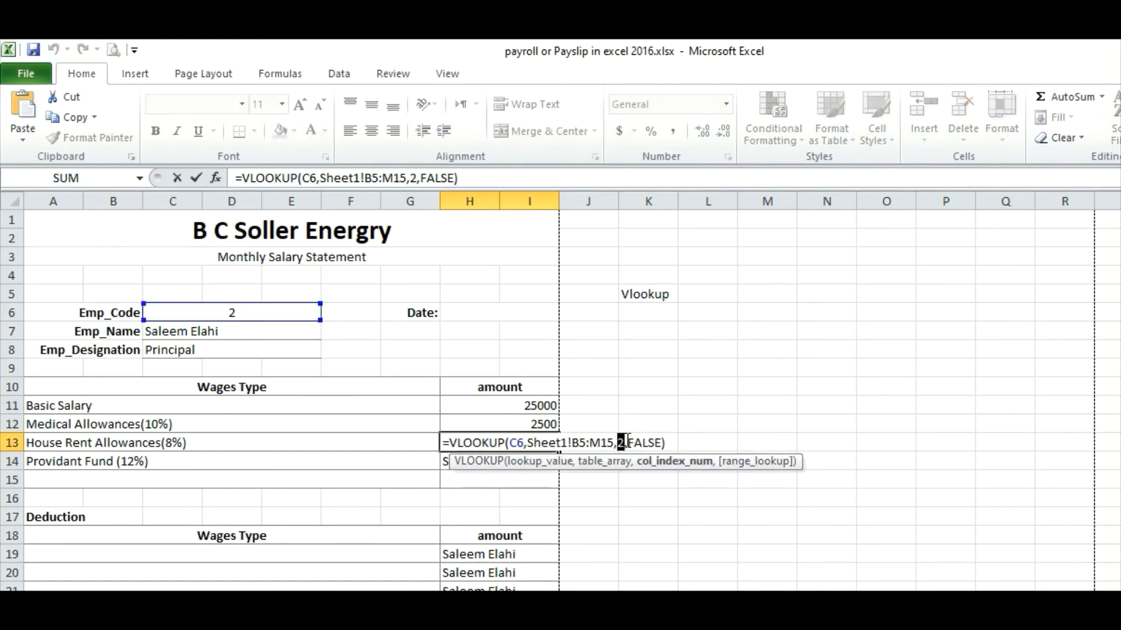
type("6")
key("Return")
Step: Set the column index in the Providant Fund (12%) amount formula in H14 to 7
double_click(483, 465)
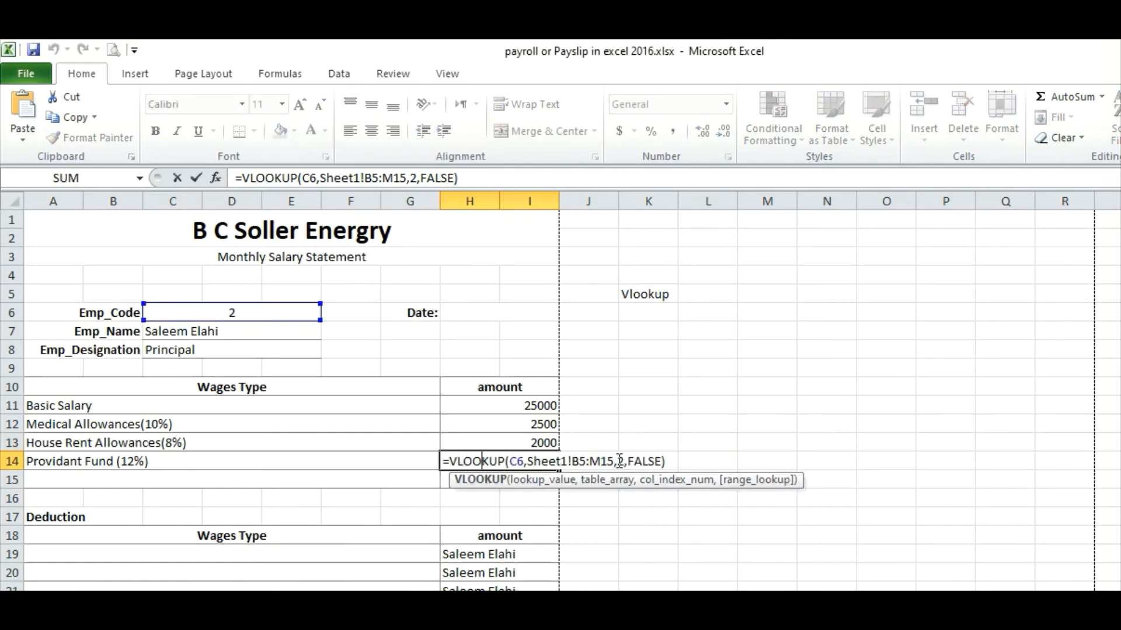
left_click_drag(624, 461, 630, 461)
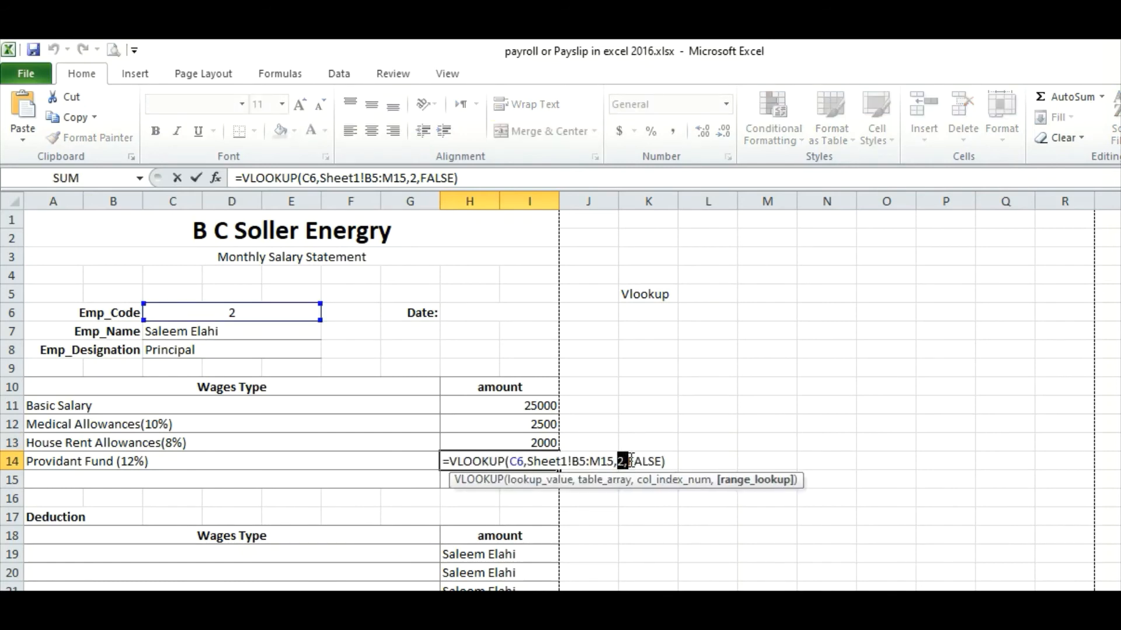
type("7")
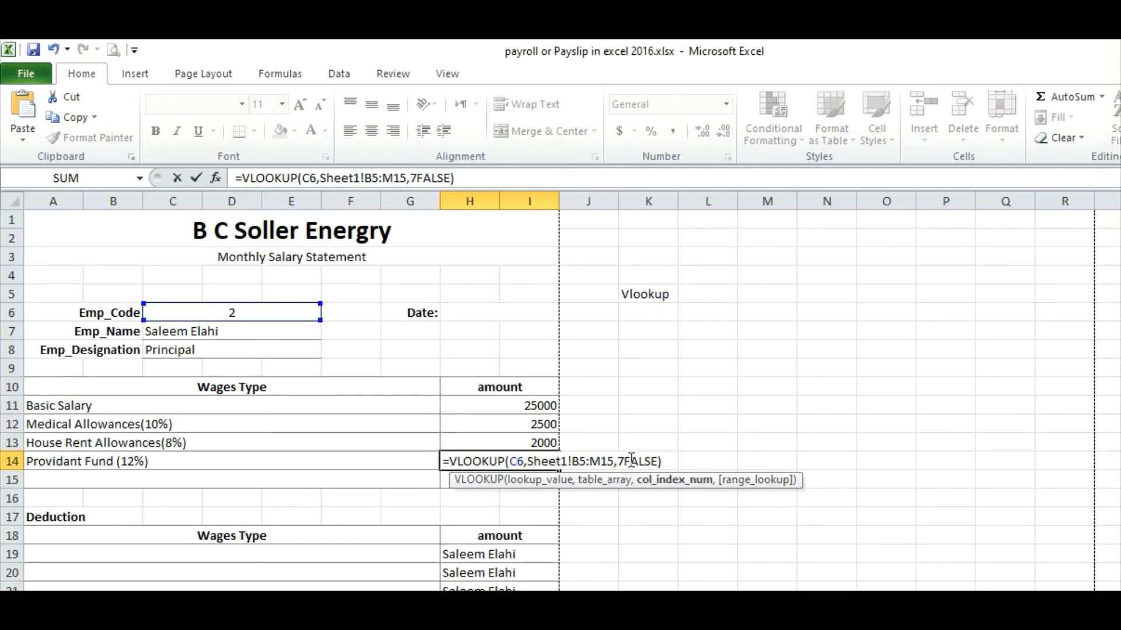
type(",")
key("Return")
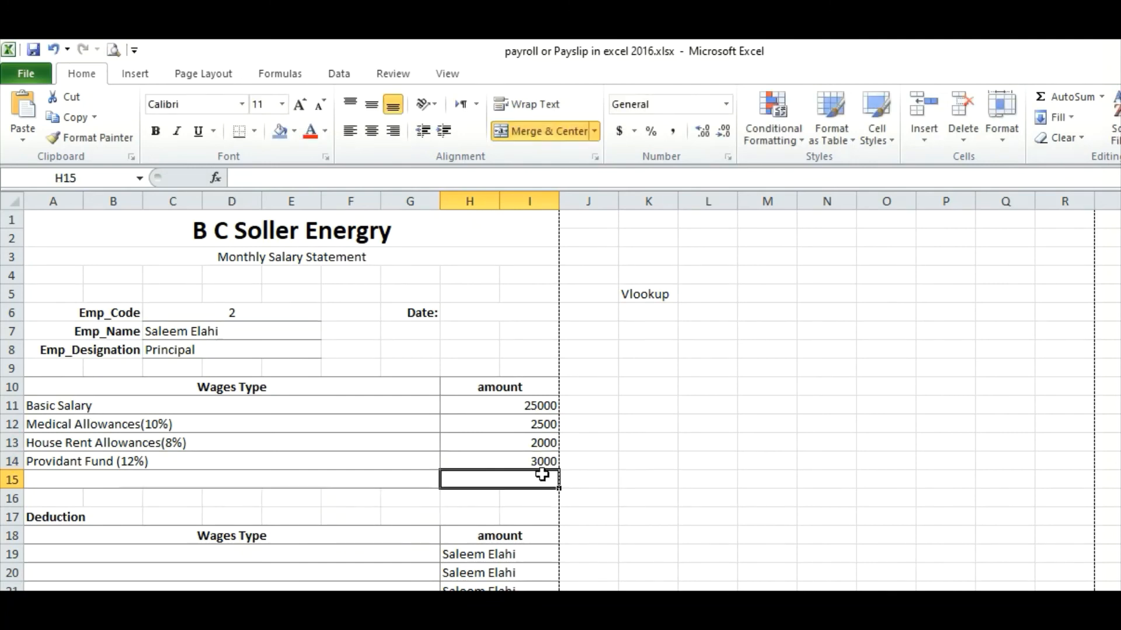
Step: Make the wages amounts in H11:H14 bold
left_click_drag(520, 405, 520, 455)
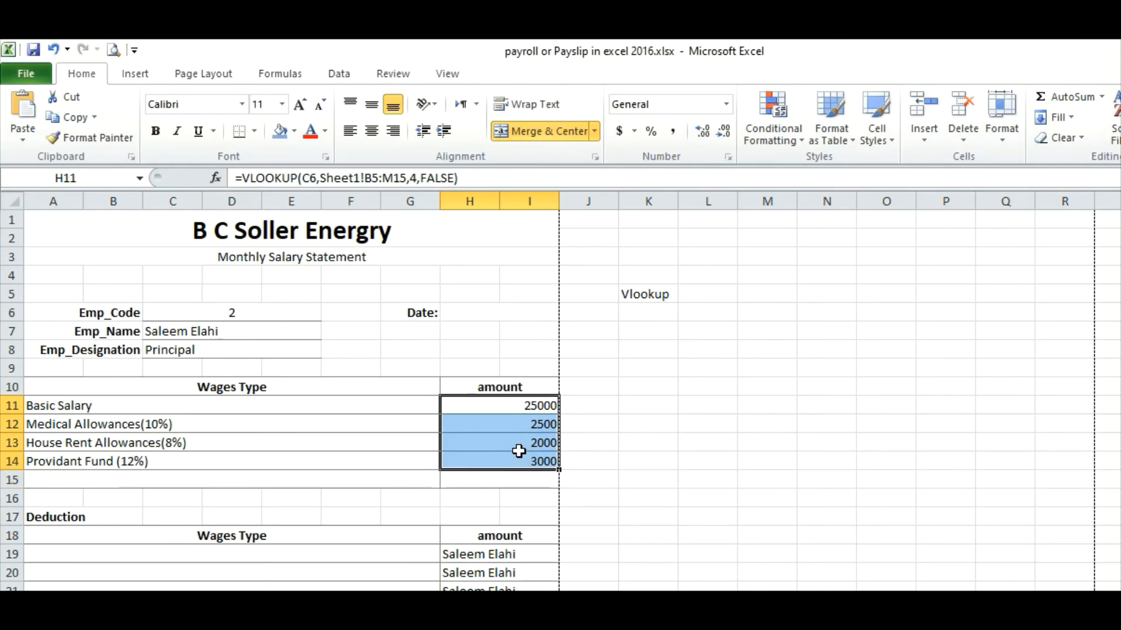
left_click(153, 129)
left_click(500, 462)
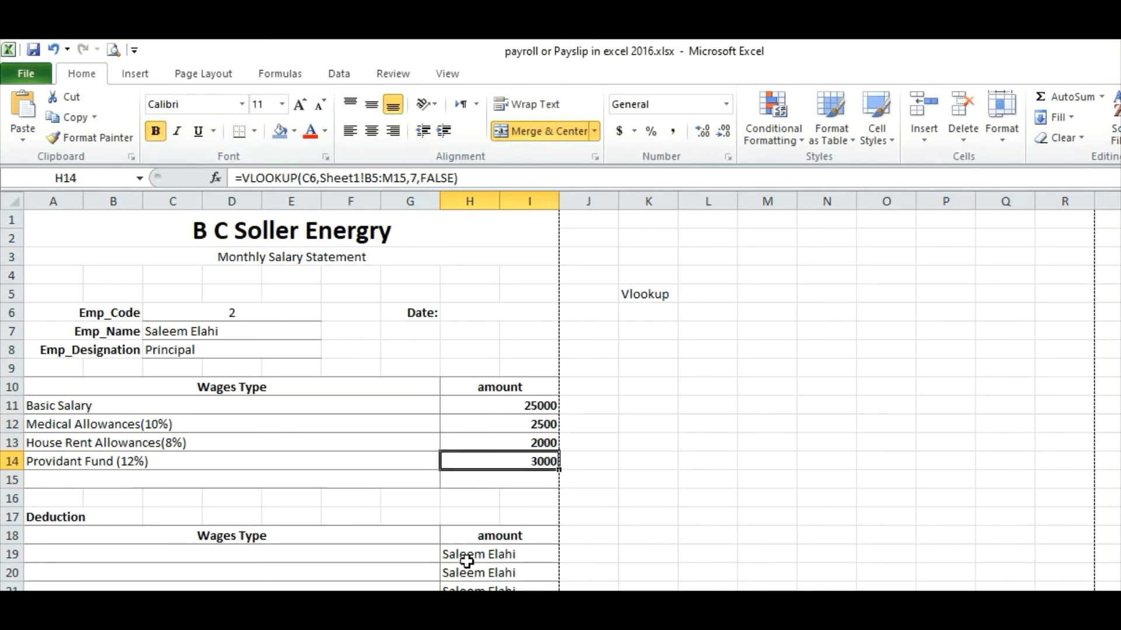
scroll(476, 528, "down", 1)
double_click(475, 498)
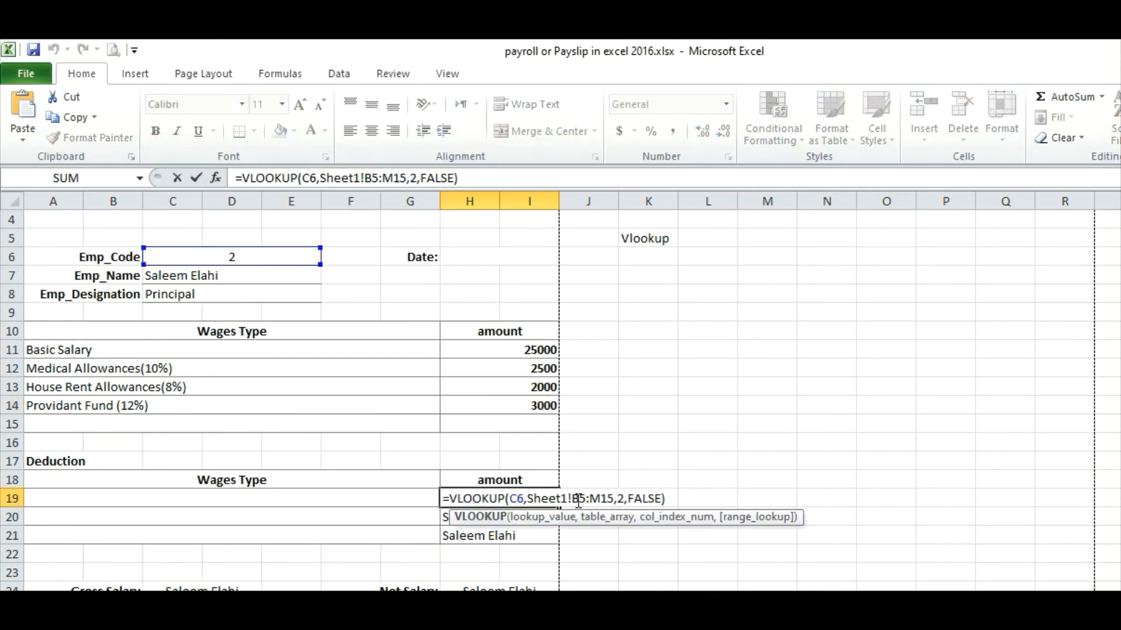
key("Return")
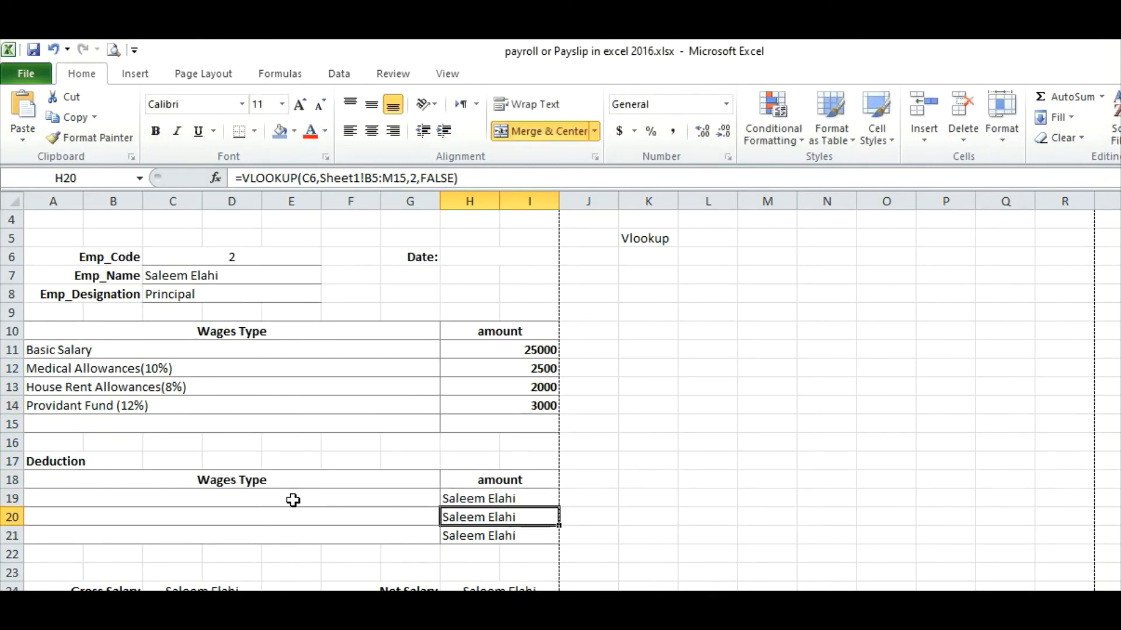
Step: Fill the first deduction label in A19 with a reference to the payroll sheet's Employee Provident Fund (Half of PF) header, Sheet1!J5
left_click(209, 502)
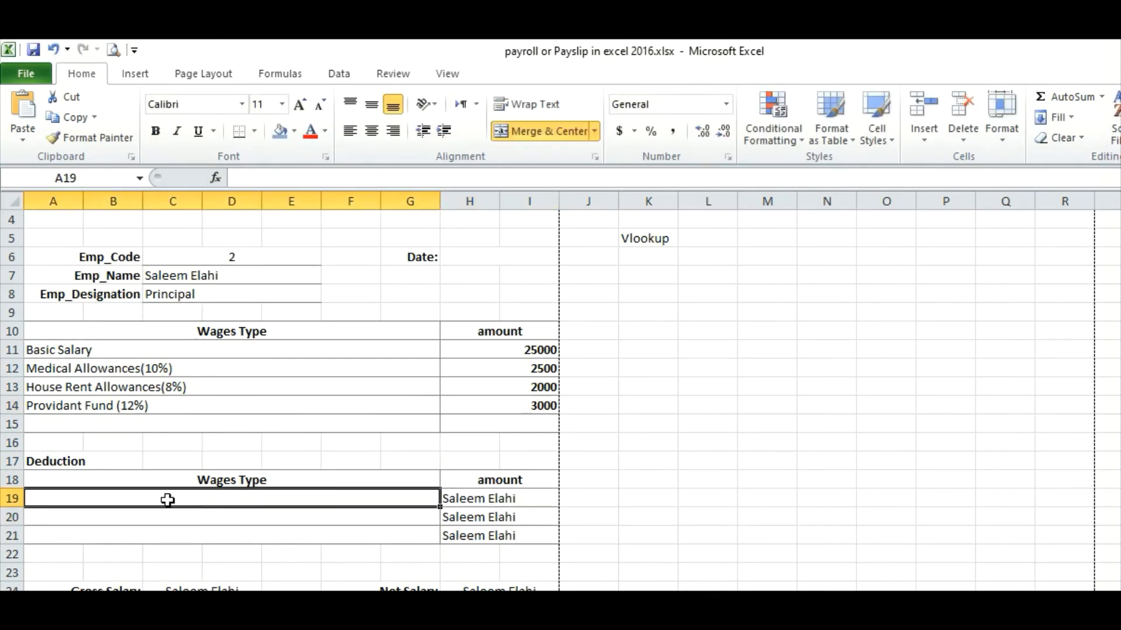
left_click(117, 607)
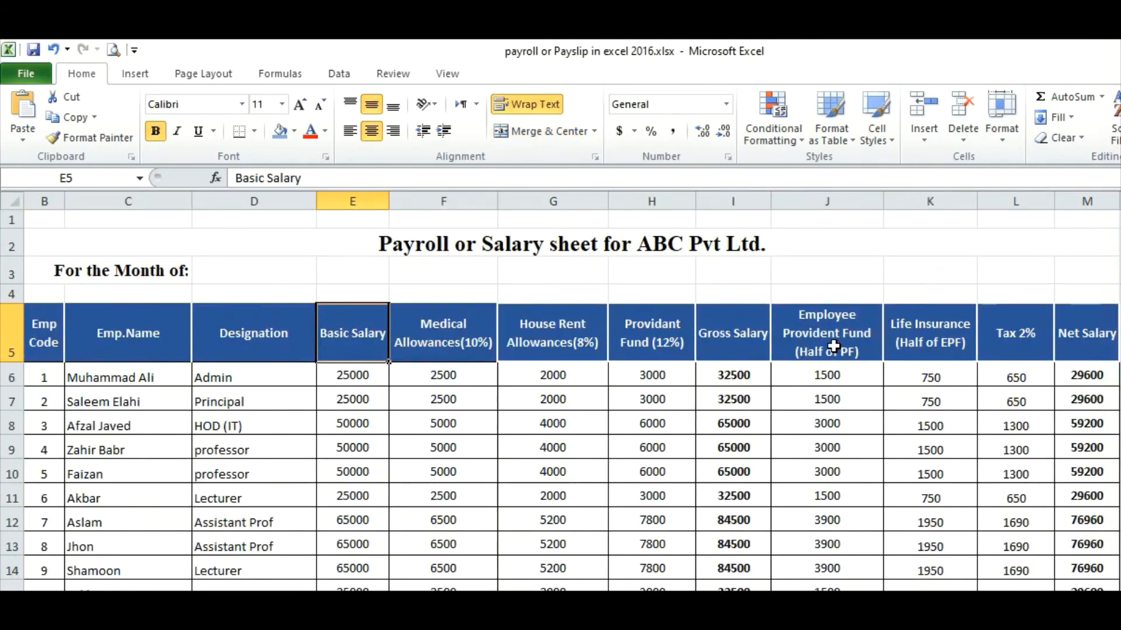
left_click_drag(823, 341, 1024, 342)
left_click(158, 607)
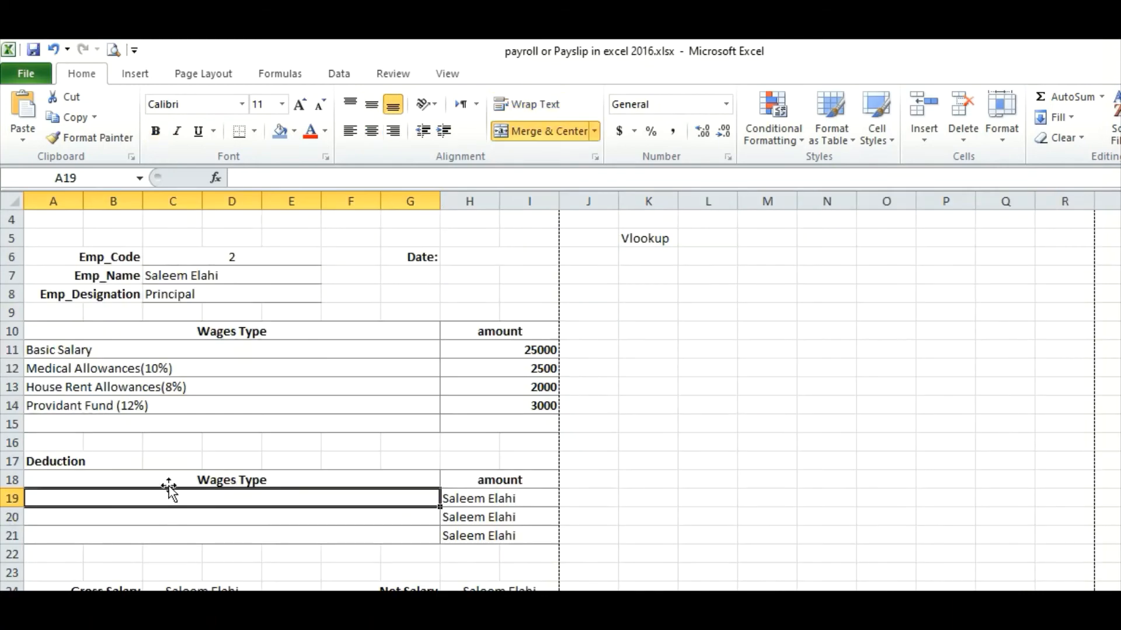
type("=")
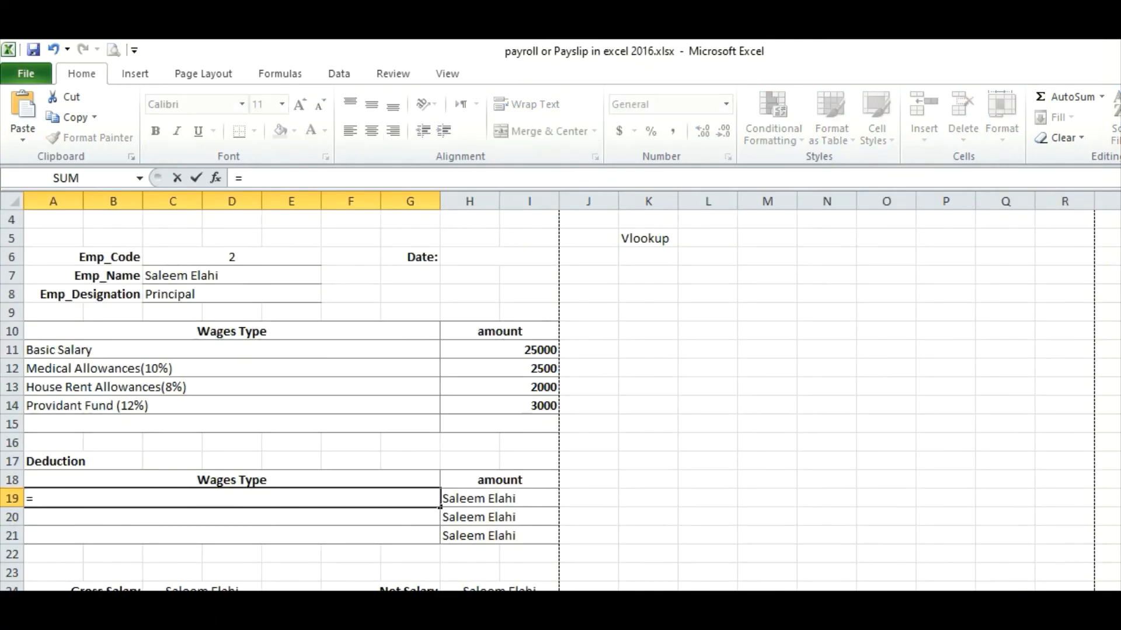
left_click(117, 607)
left_click(820, 332)
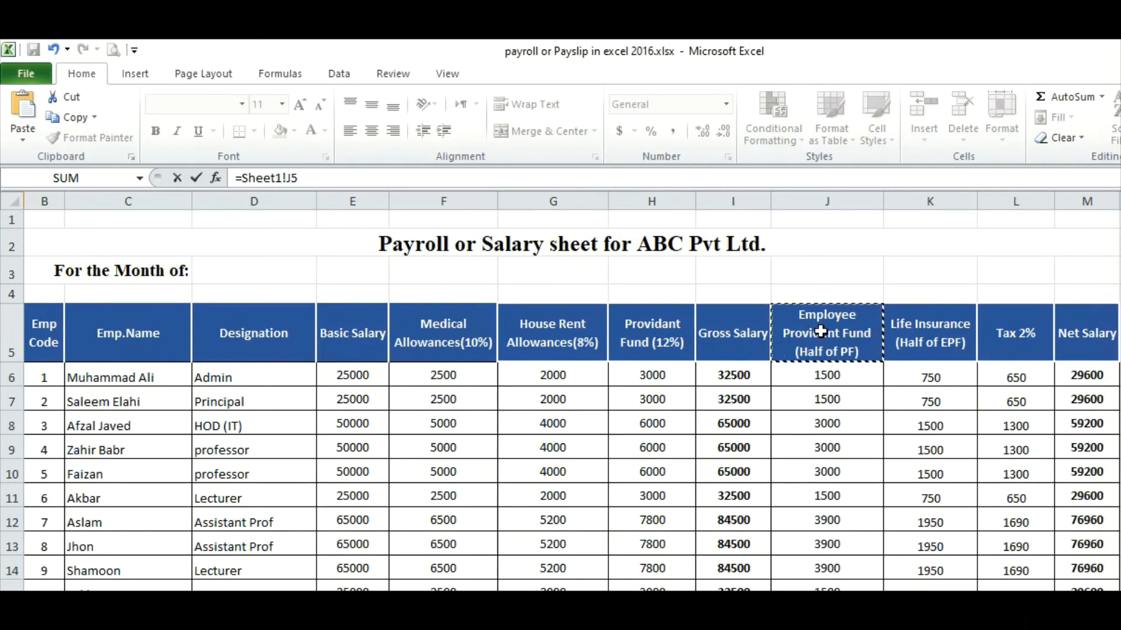
key("Return")
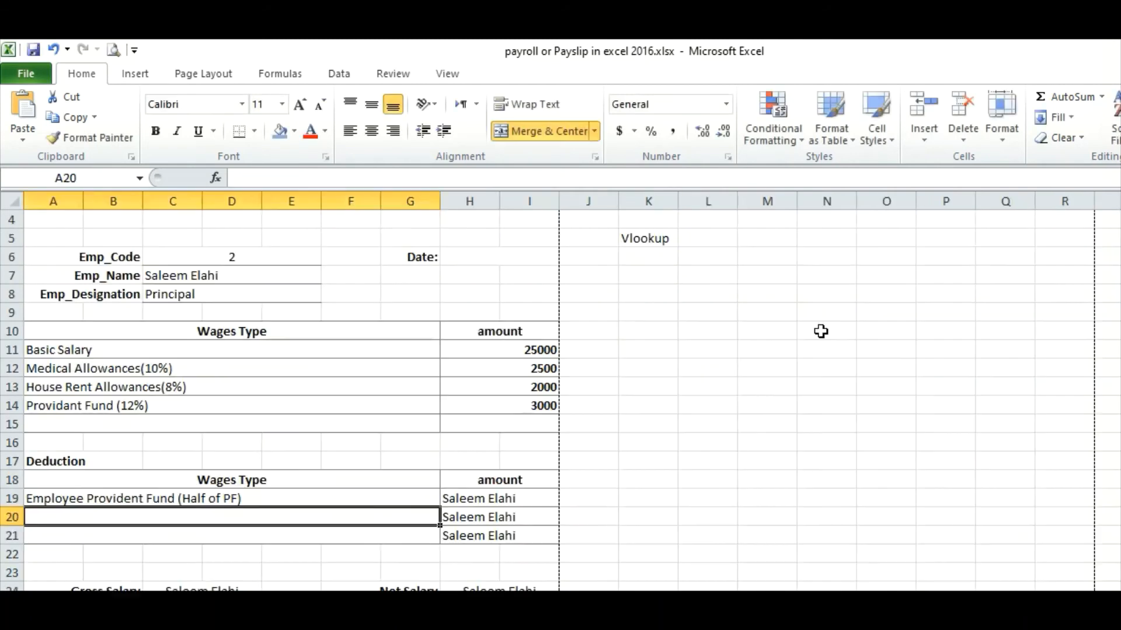
Step: Try to fill the A19 label reference down to A21, and undo the fill
left_click(138, 499)
left_click_drag(440, 507, 437, 540)
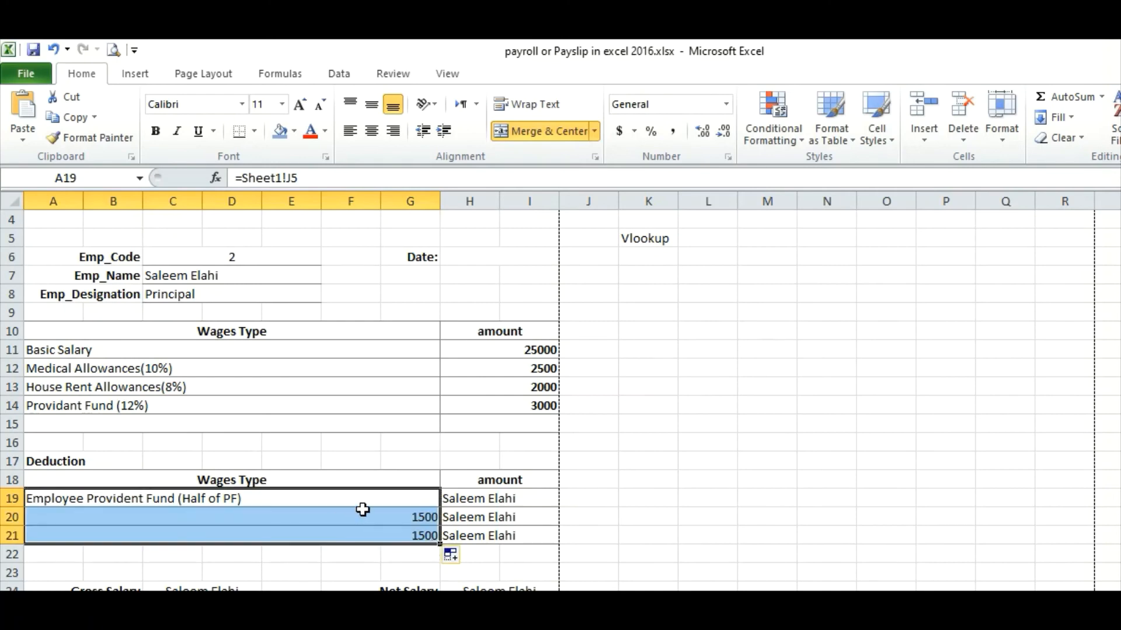
key("ctrl+z")
Step: Reference the payroll sheet's Life Insurance (Half of EPF) header in A20 and its Tax 2% header, Sheet1!L5, in A21
left_click(321, 518)
type("=")
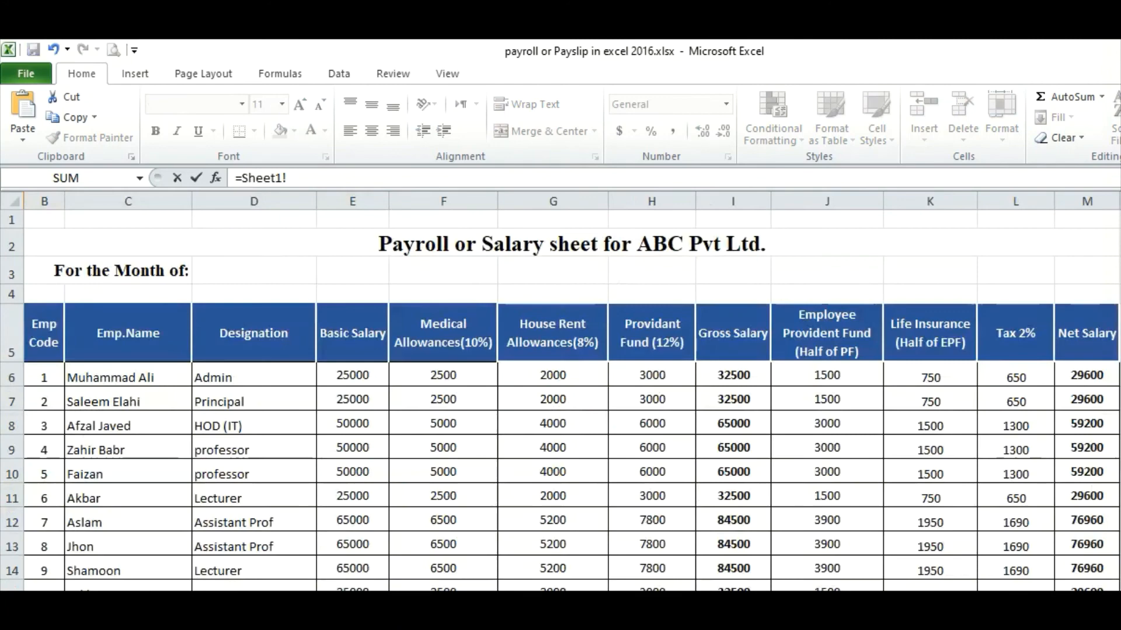
left_click(927, 344)
key("Return")
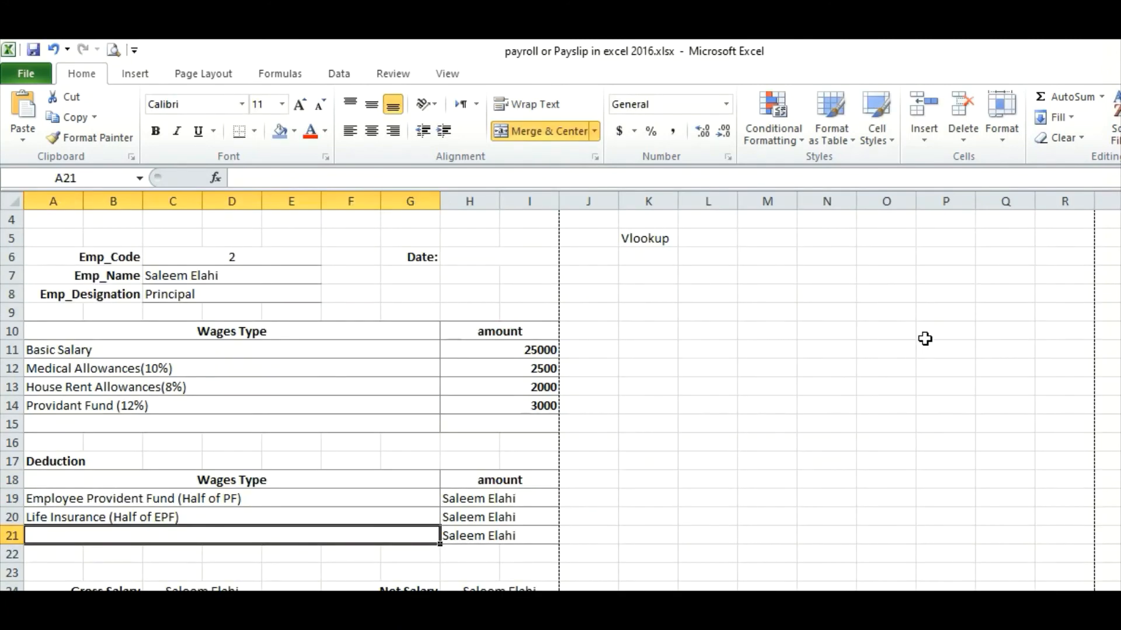
type("=")
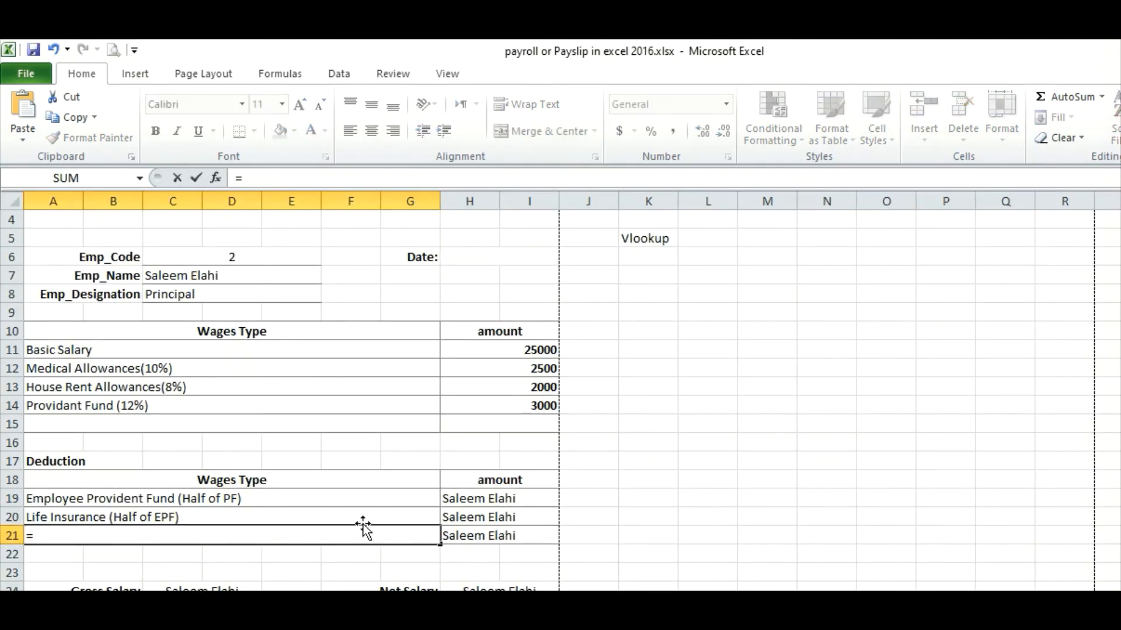
key("ctrl+Page_Up")
left_click(1013, 331)
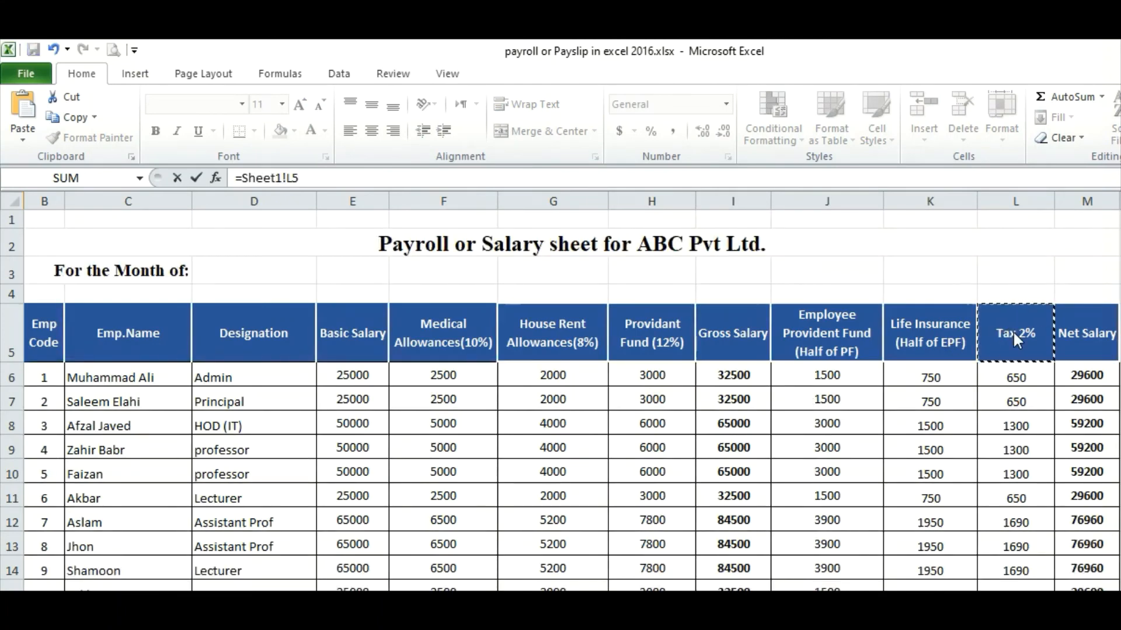
key("Return")
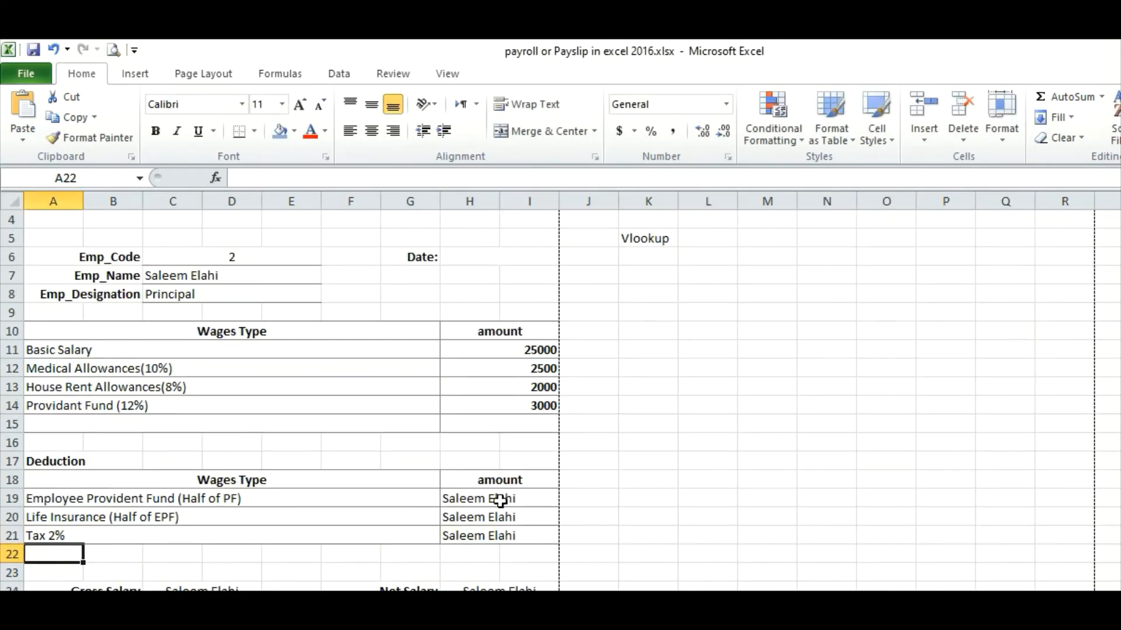
Step: Count the payroll sheet's header columns from Emp Code to find the positions of the provident fund, life insurance and tax deductions
left_click(499, 500)
left_click(185, 499)
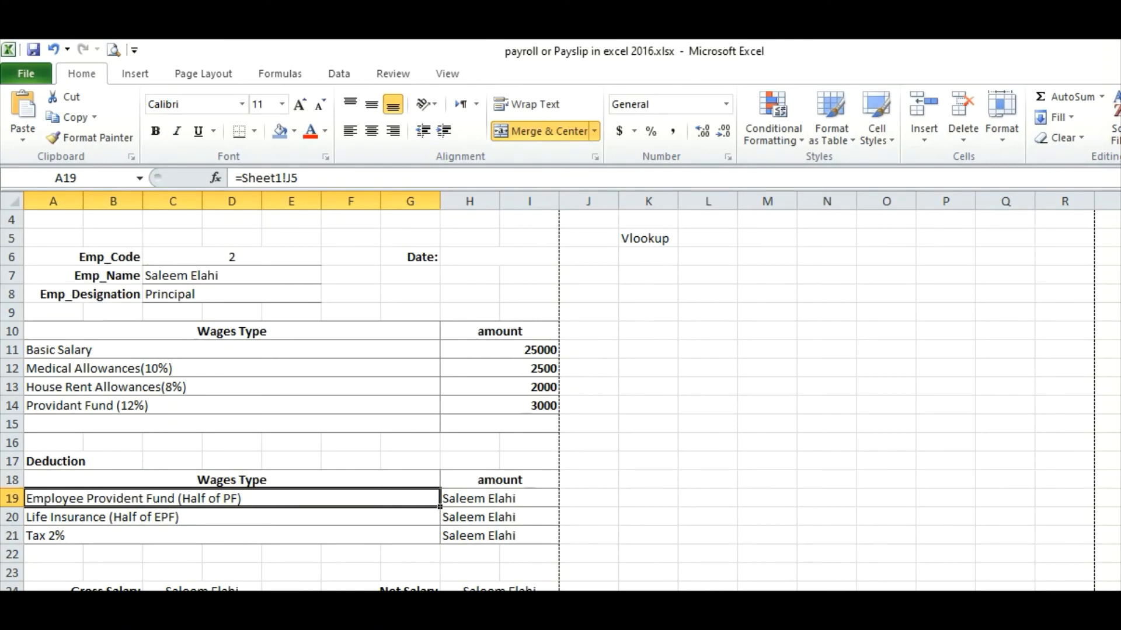
key("ctrl+Page_Up")
left_click(44, 339)
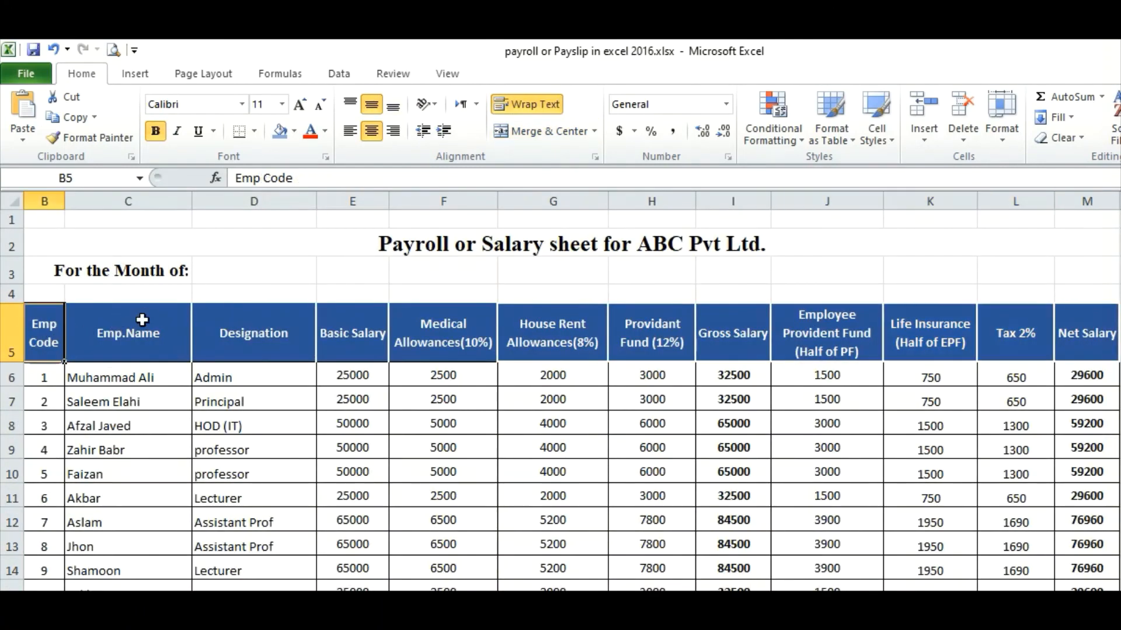
left_click(142, 320)
left_click(257, 332)
left_click(322, 332)
left_click(420, 337)
left_click(520, 340)
left_click(649, 343)
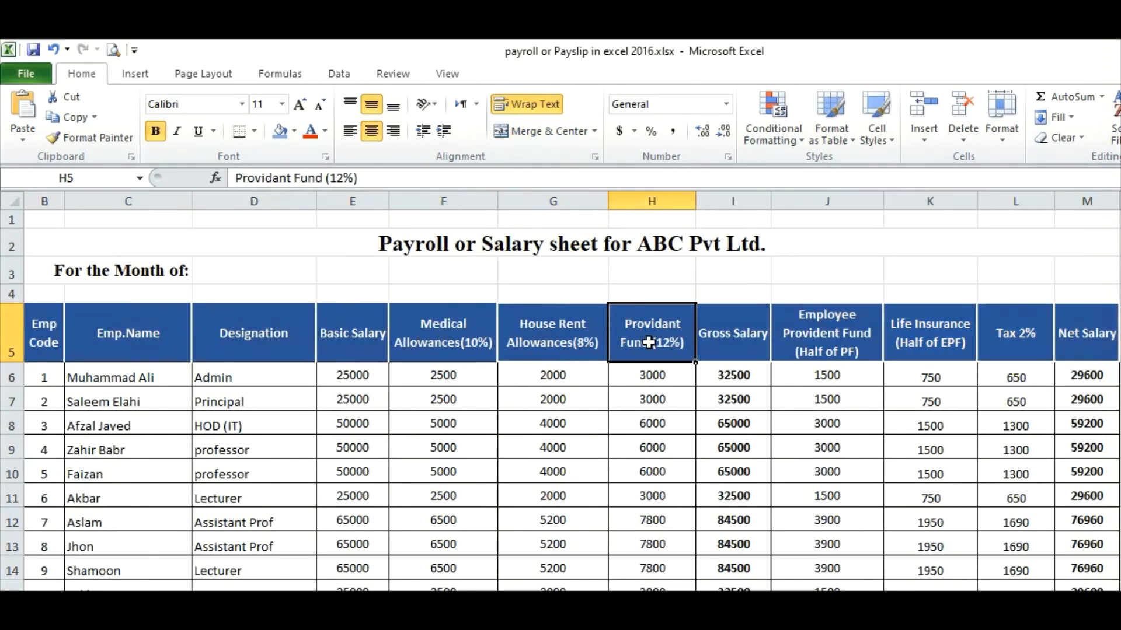
left_click(712, 336)
left_click(818, 333)
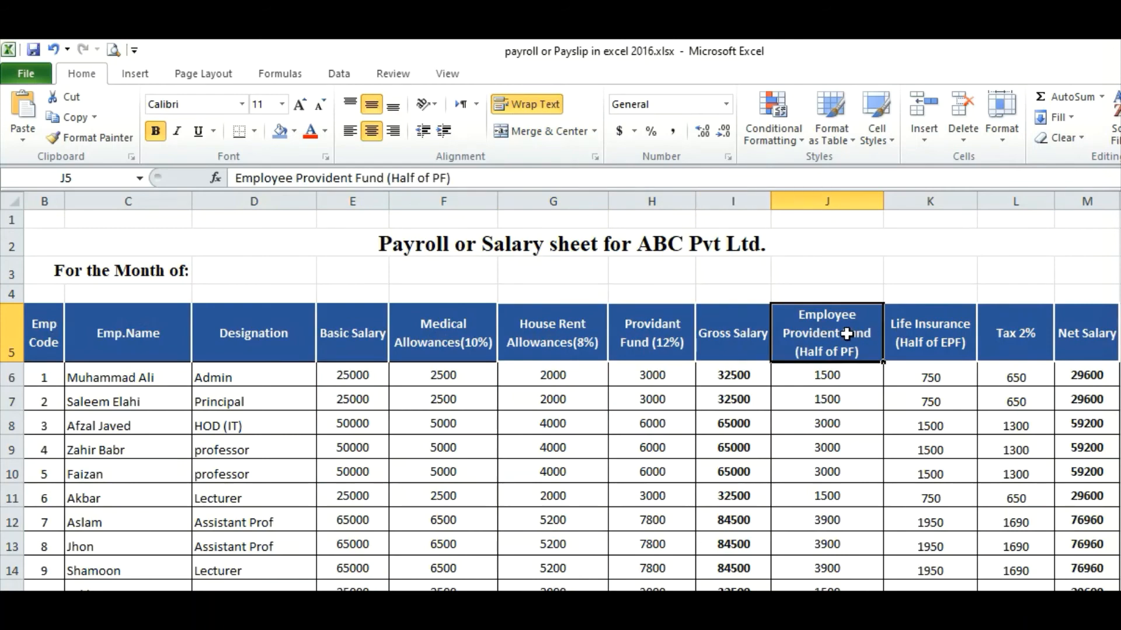
left_click(934, 334)
left_click(1043, 334)
left_click(792, 346)
key("Return")
Step: Set the column index to 9 in the Employee Provident Fund formula in H19 and to 10 in the Life Insurance formula in H20
double_click(470, 499)
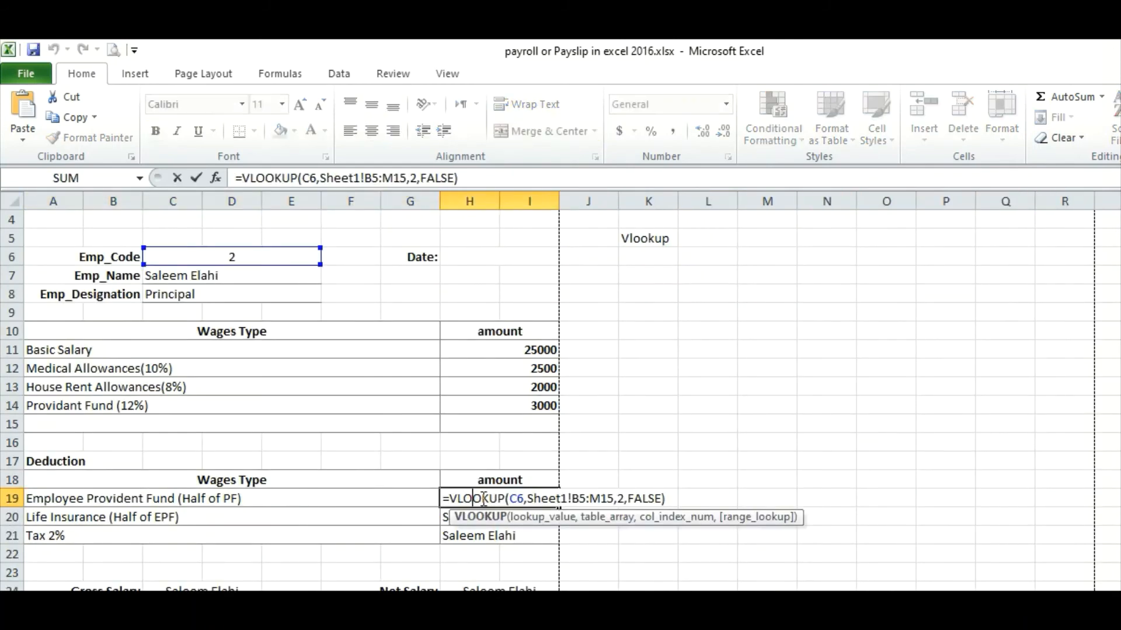
double_click(621, 497)
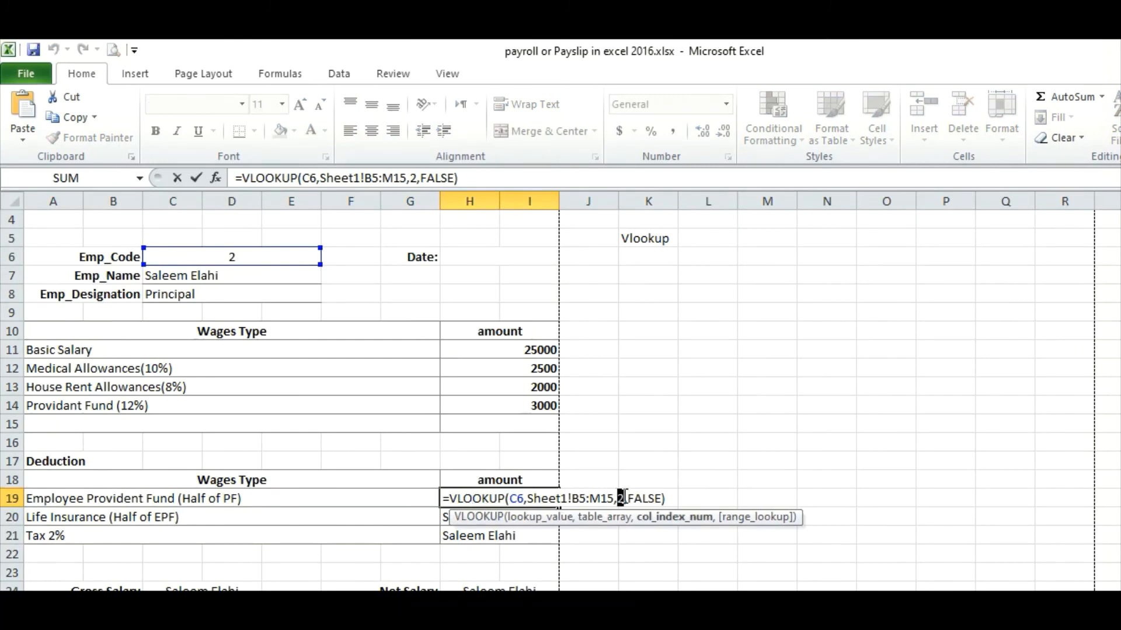
type("9")
key("Return")
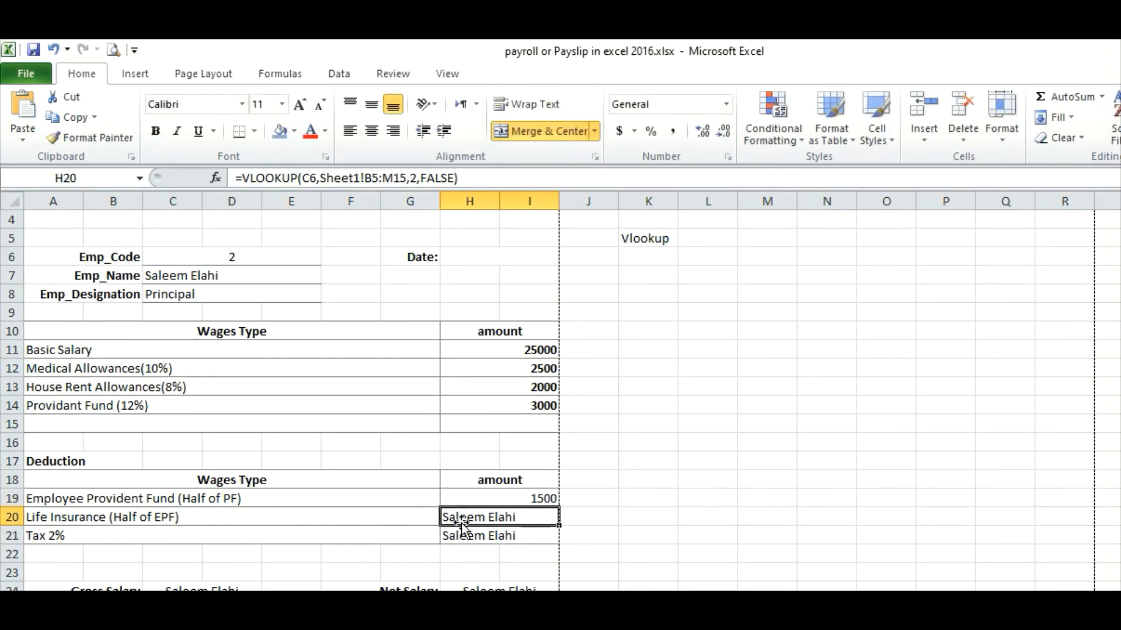
double_click(461, 525)
double_click(620, 517)
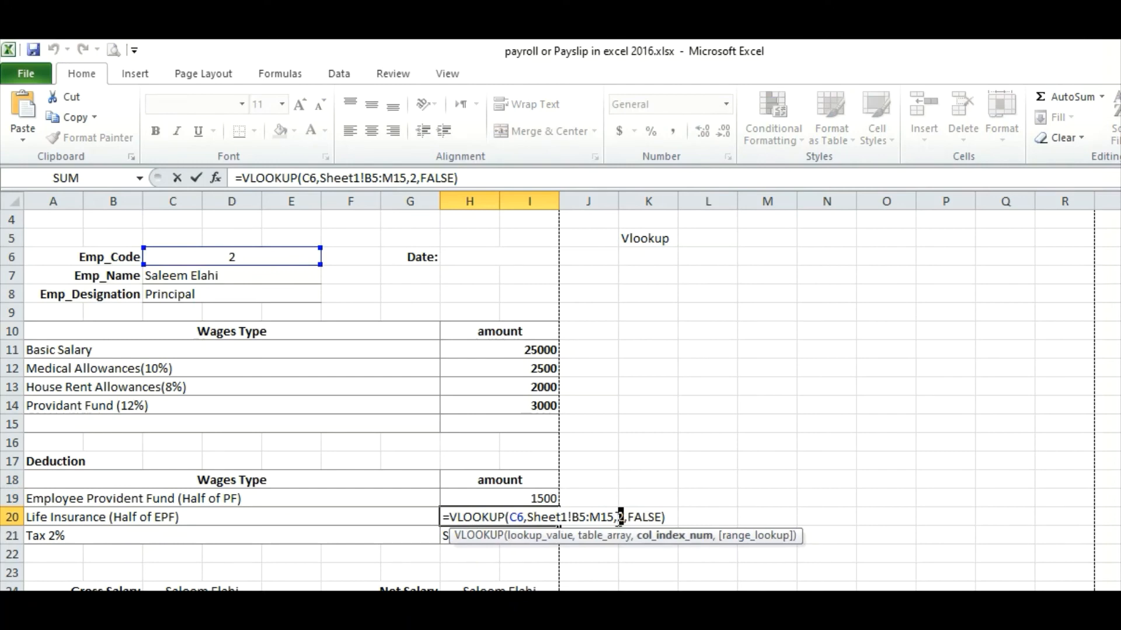
type("10")
key("Return")
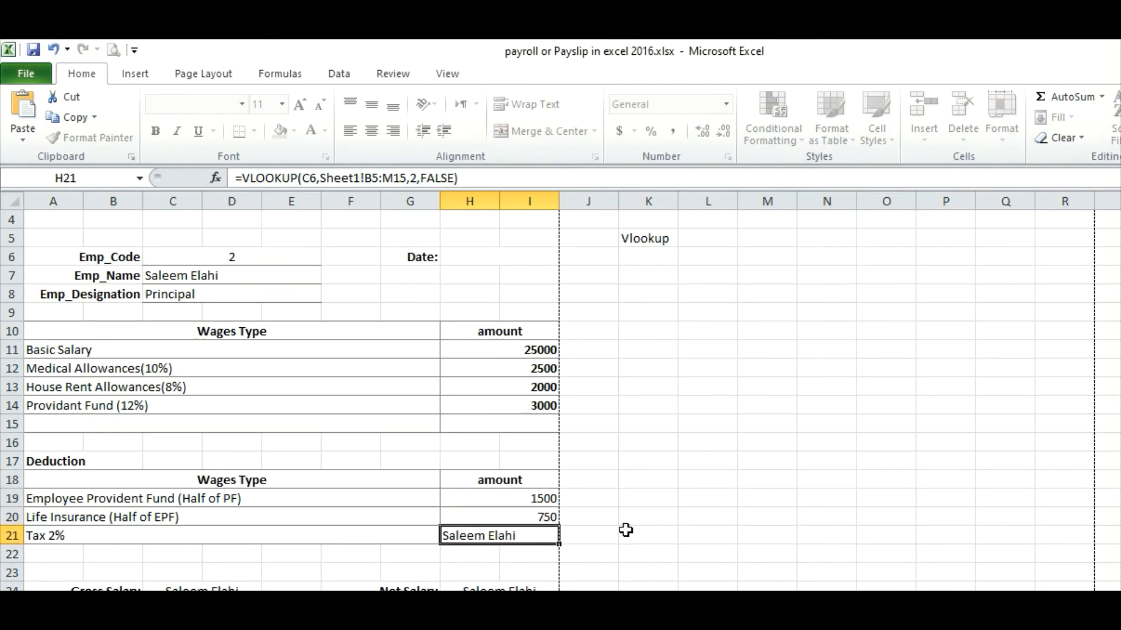
Step: Set the Tax 2% formula's column index in H21 to 11 and make the deduction amounts in H19:H21 bold
double_click(510, 536)
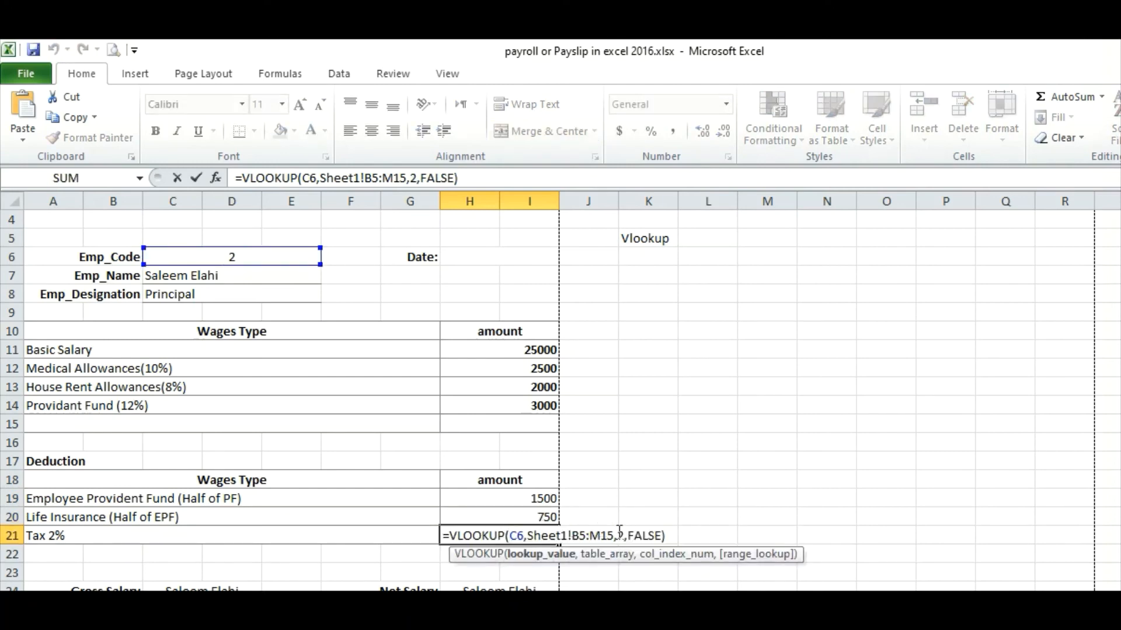
type("11")
key("Return")
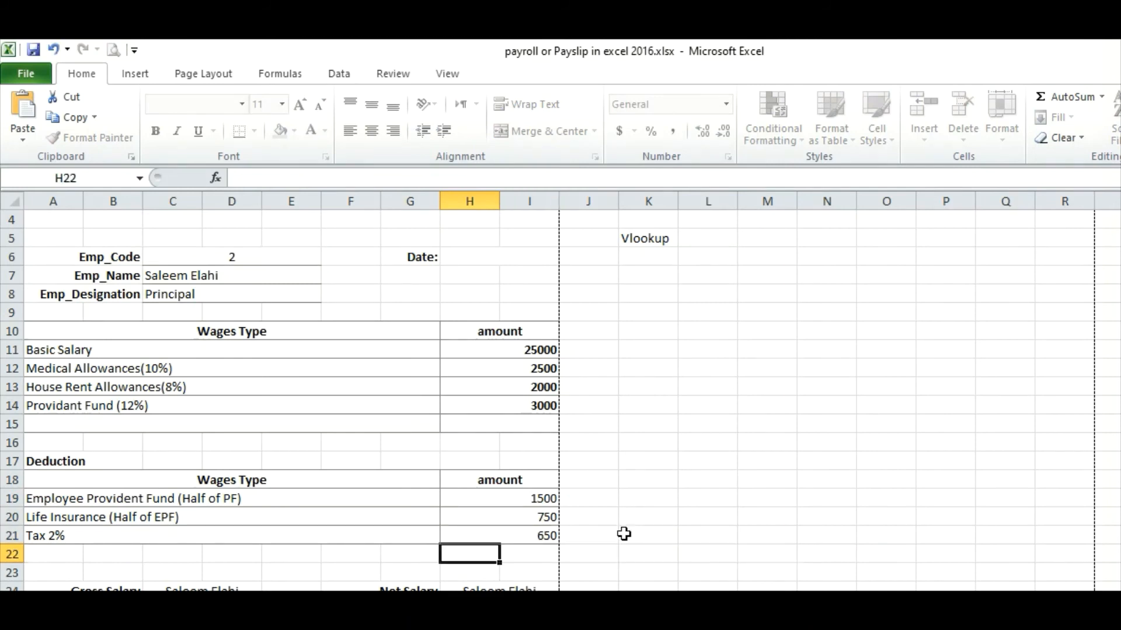
left_click_drag(513, 499, 528, 531)
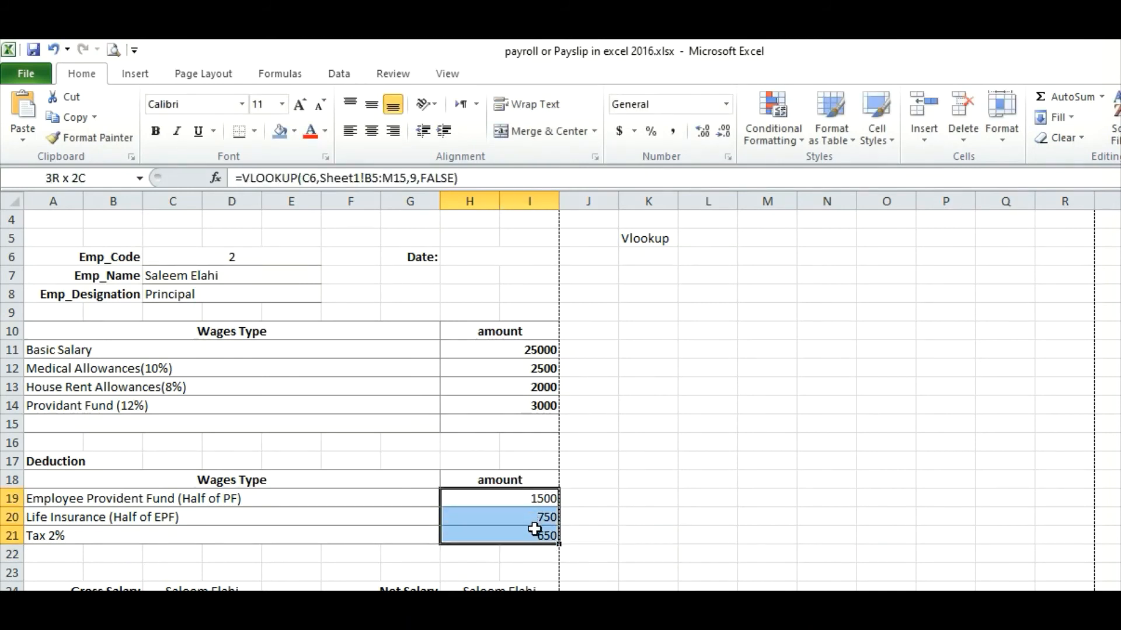
left_click(154, 132)
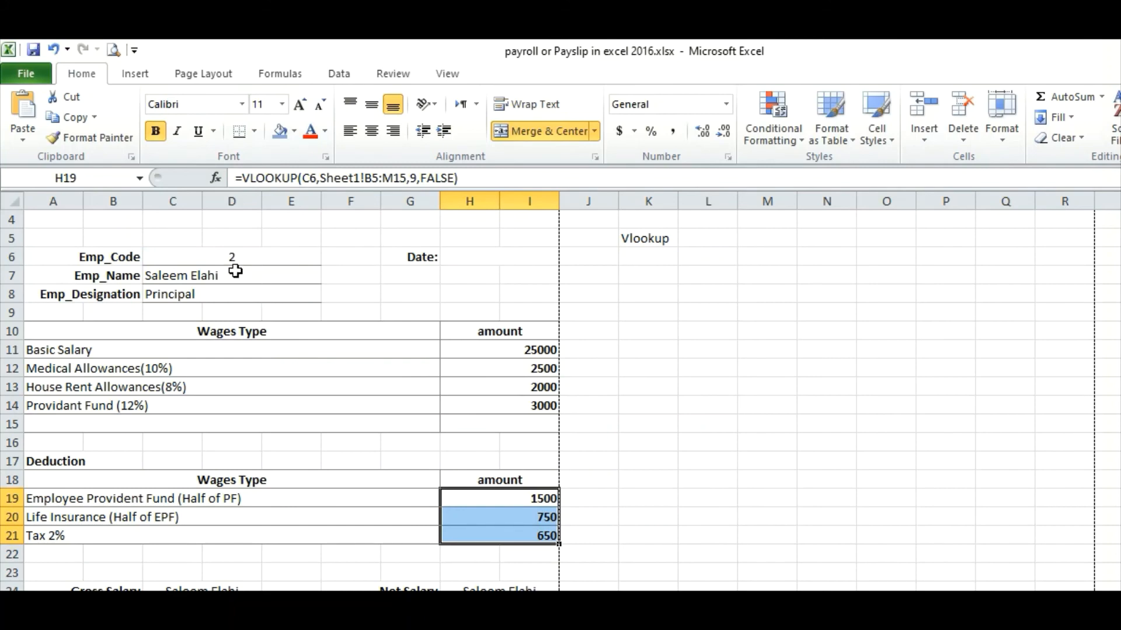
Step: Count the payroll sheet's header columns from Emp Code to find the position of Gross Salary
scroll(235, 272, "down", 4)
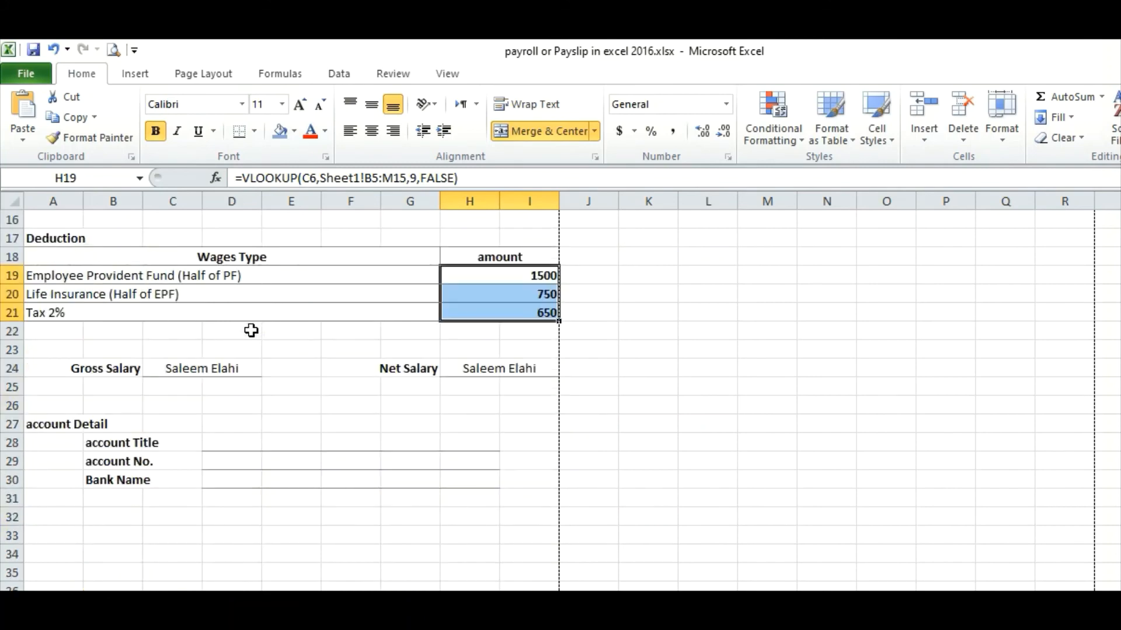
left_click(212, 366)
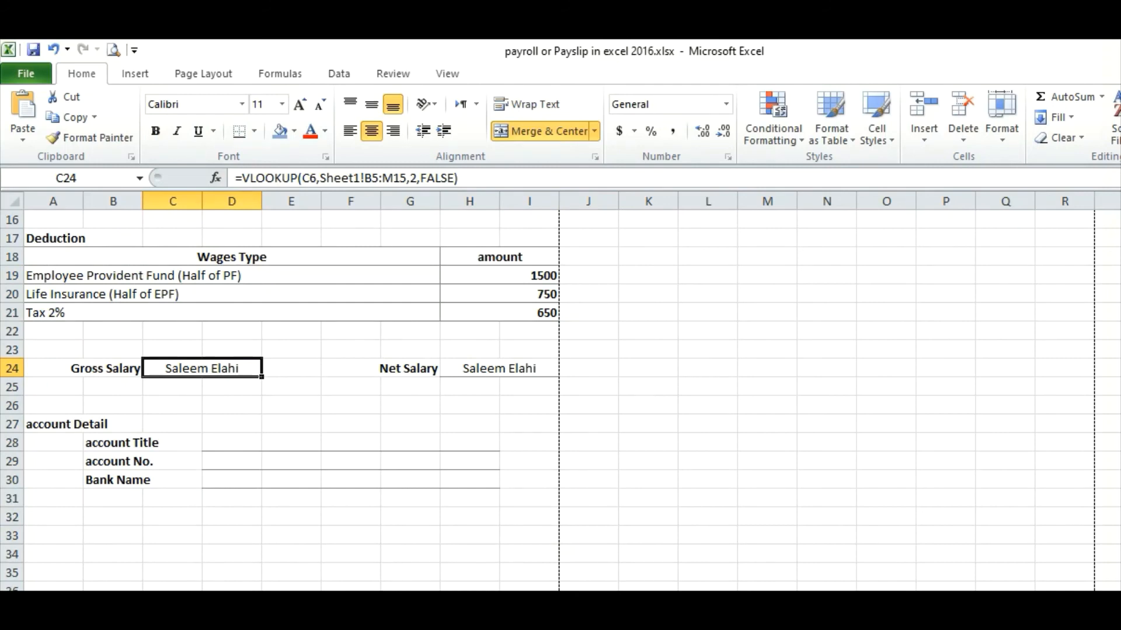
left_click(175, 601)
left_click(51, 369)
left_click(150, 351)
left_click(261, 342)
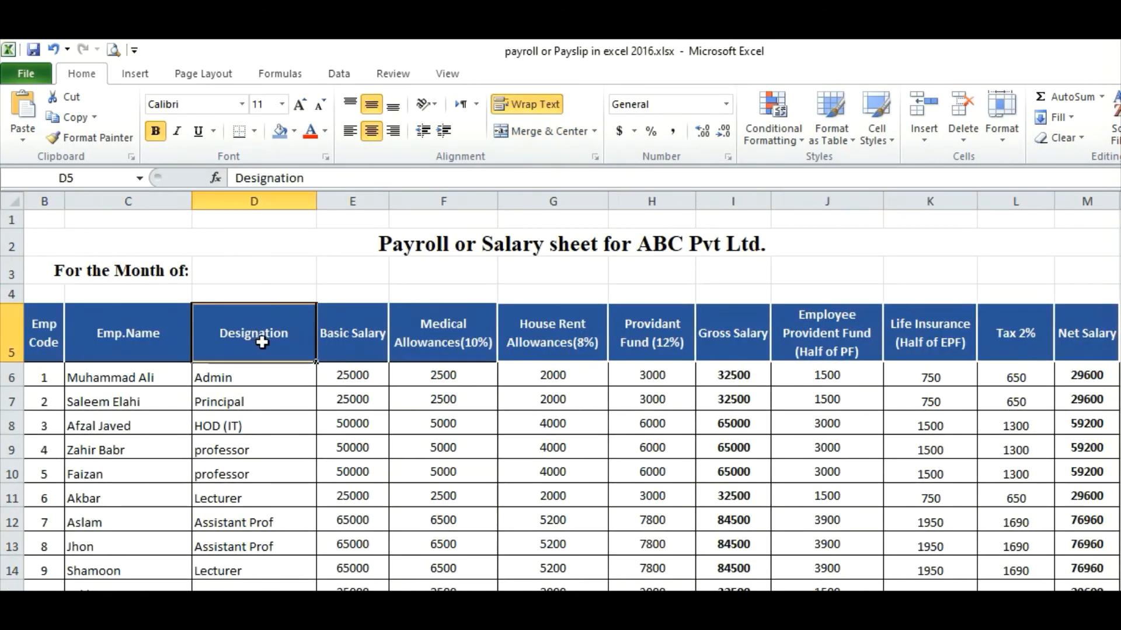
left_click(366, 344)
left_click(435, 342)
left_click(564, 342)
left_click(647, 341)
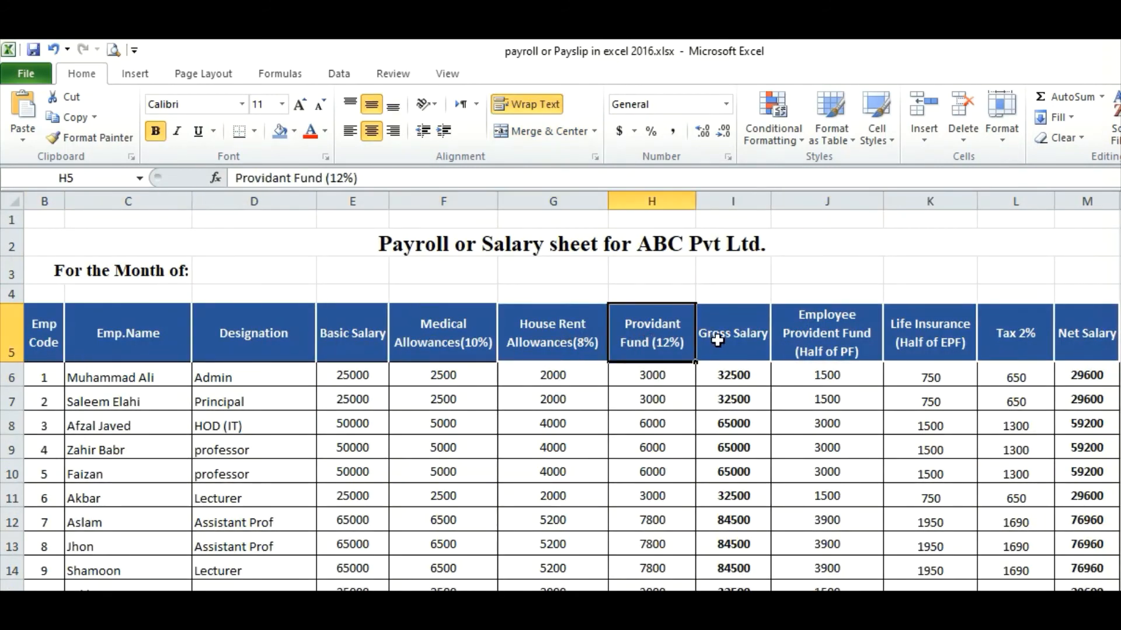
left_click(719, 341)
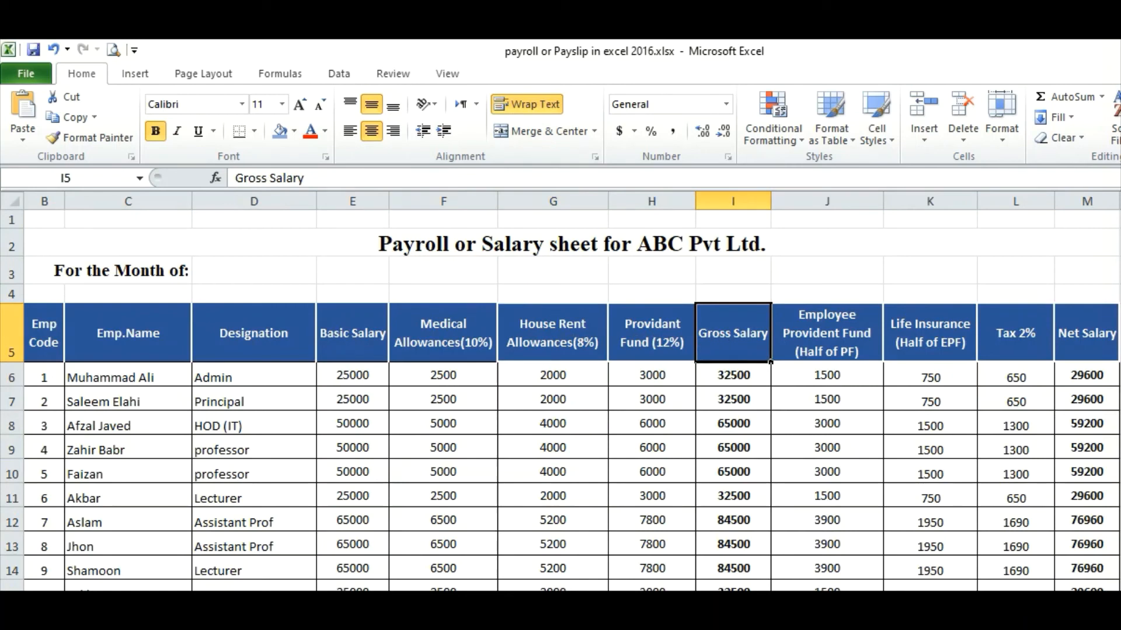
Step: Set the Gross Salary formula's column index in C24 to 8 and make the amount bold at font size 12
left_click(352, 601)
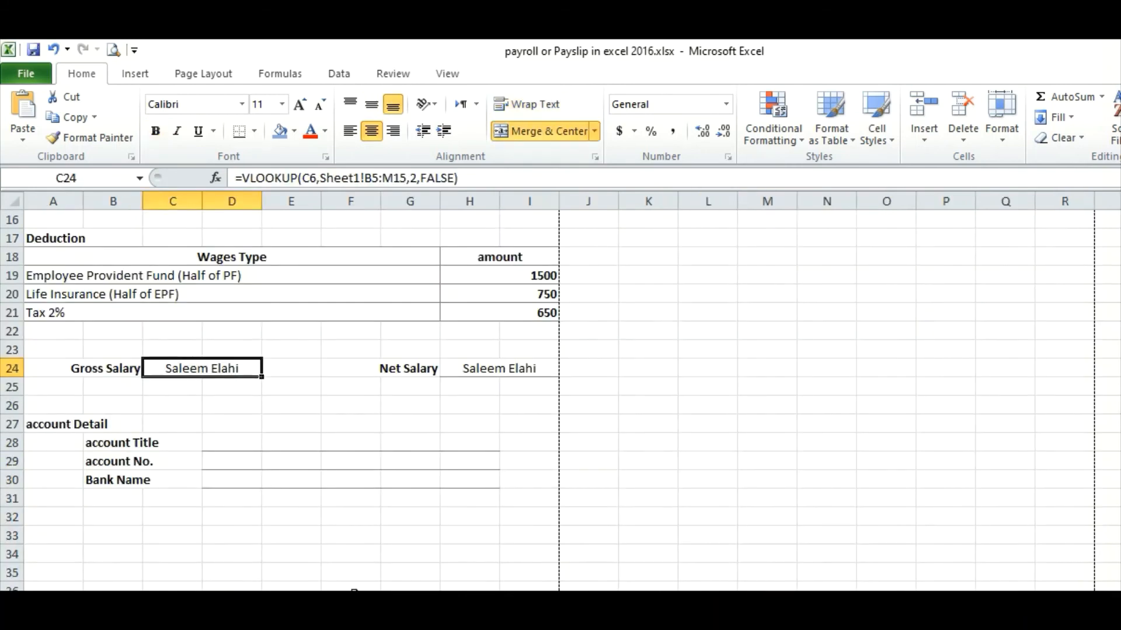
double_click(219, 368)
double_click(270, 368)
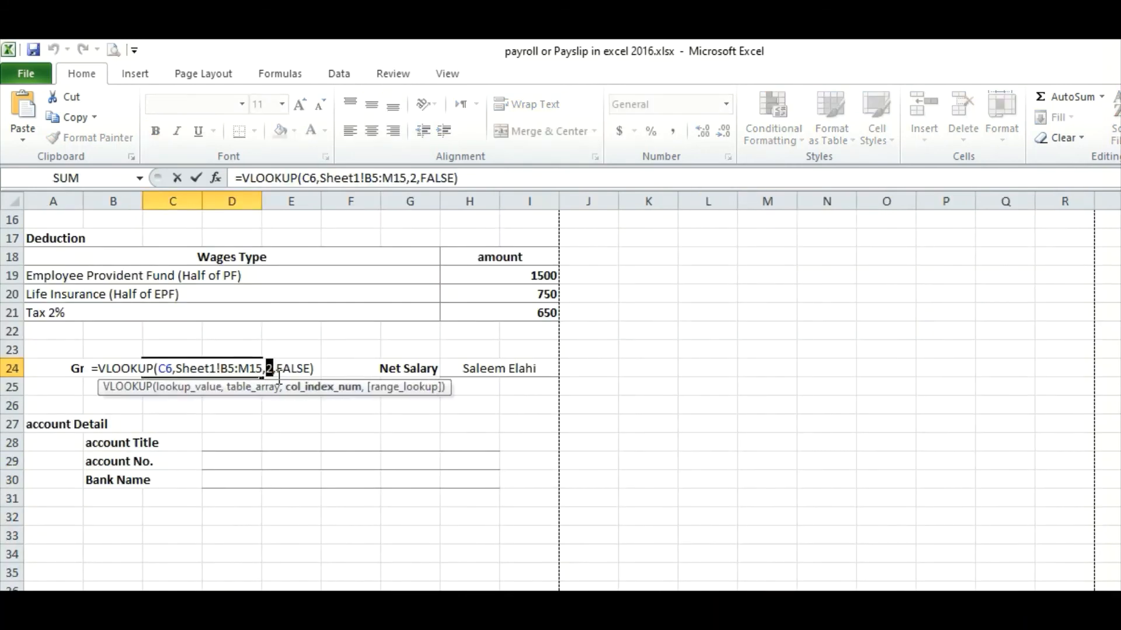
type("8")
key("Return")
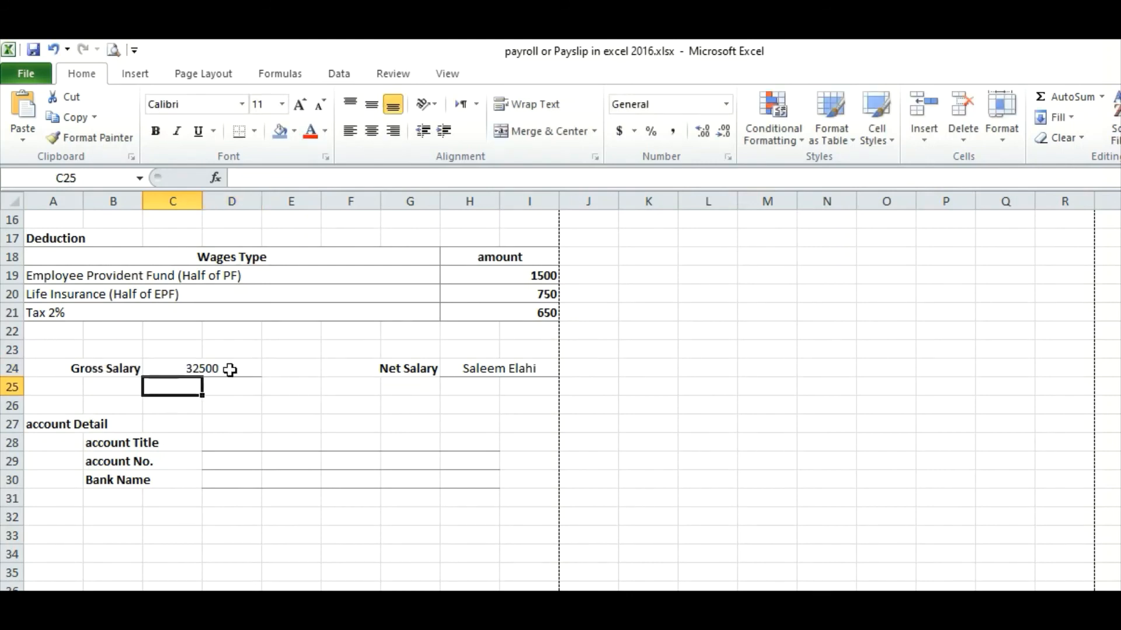
left_click(205, 370)
key("ctrl+b")
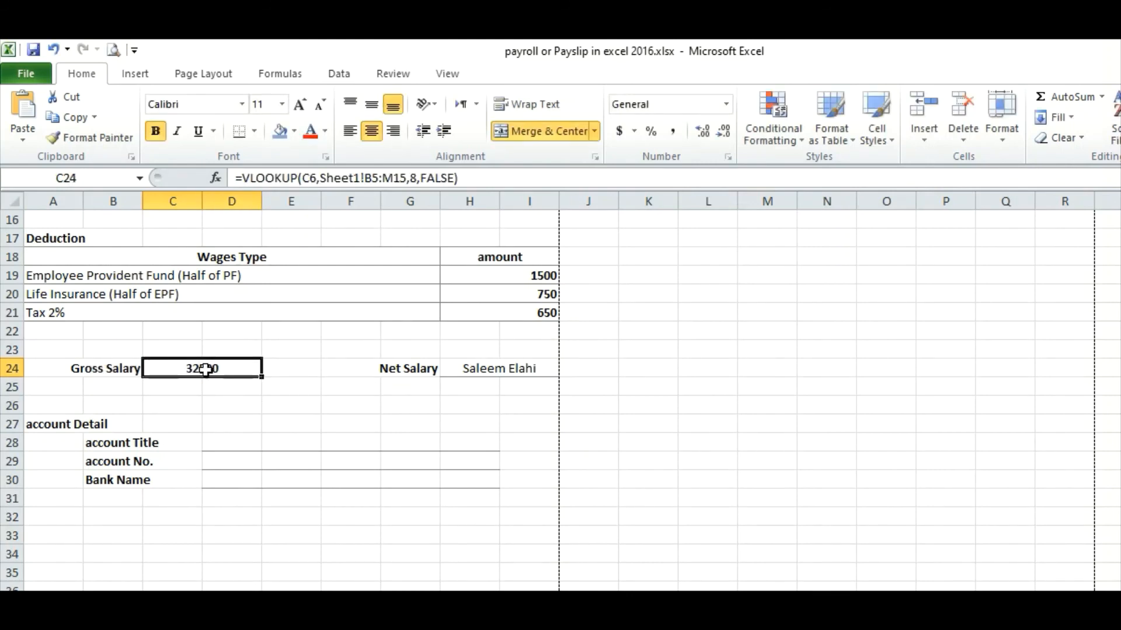
left_click(300, 104)
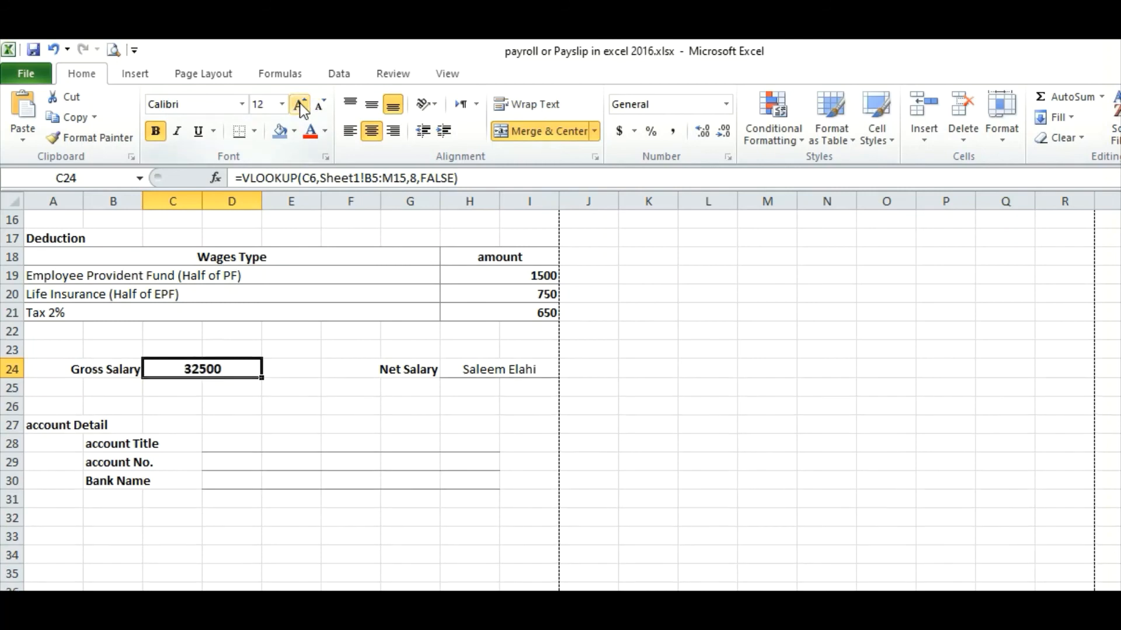
Step: Set the Net Salary formula's column index in H24 to 12 and make the amount bold at font size 12
left_click(470, 367)
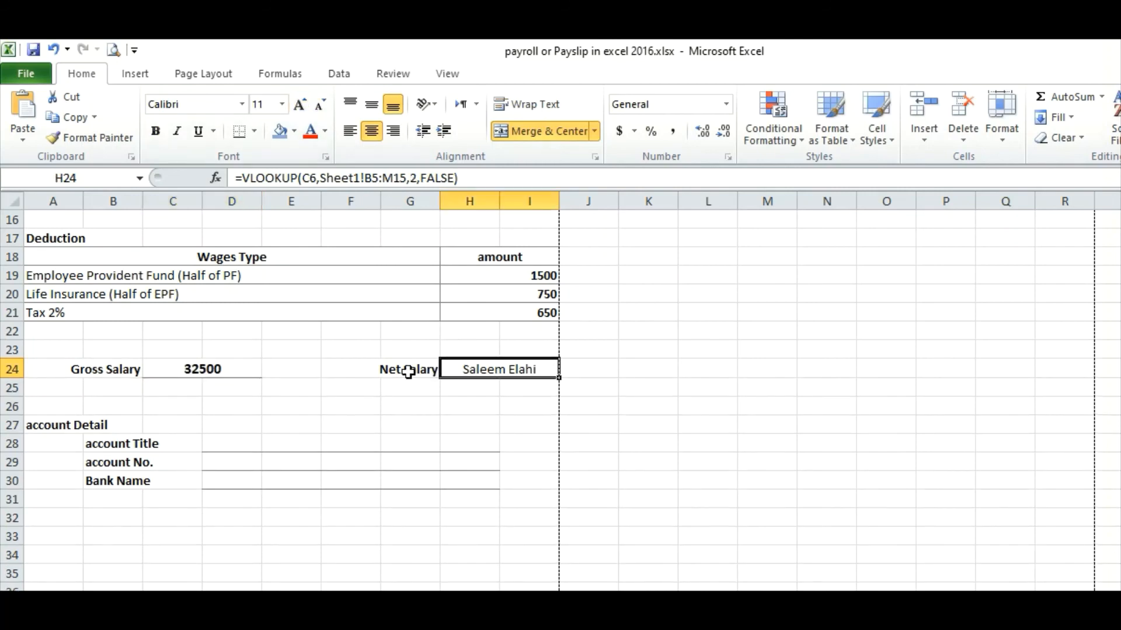
left_click(493, 314)
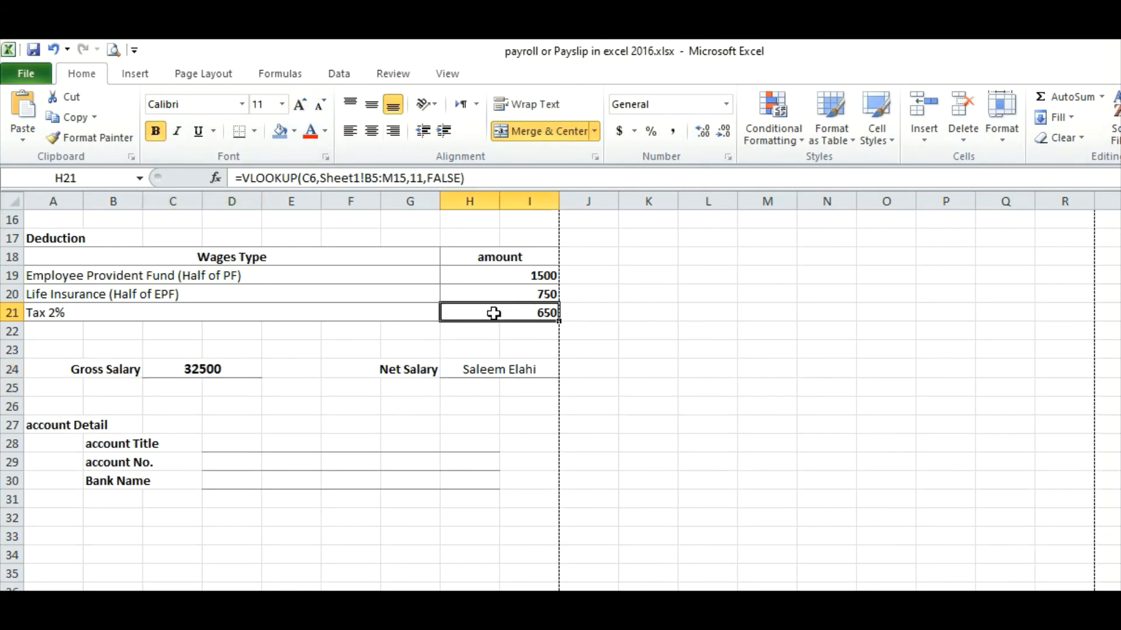
left_click(479, 369)
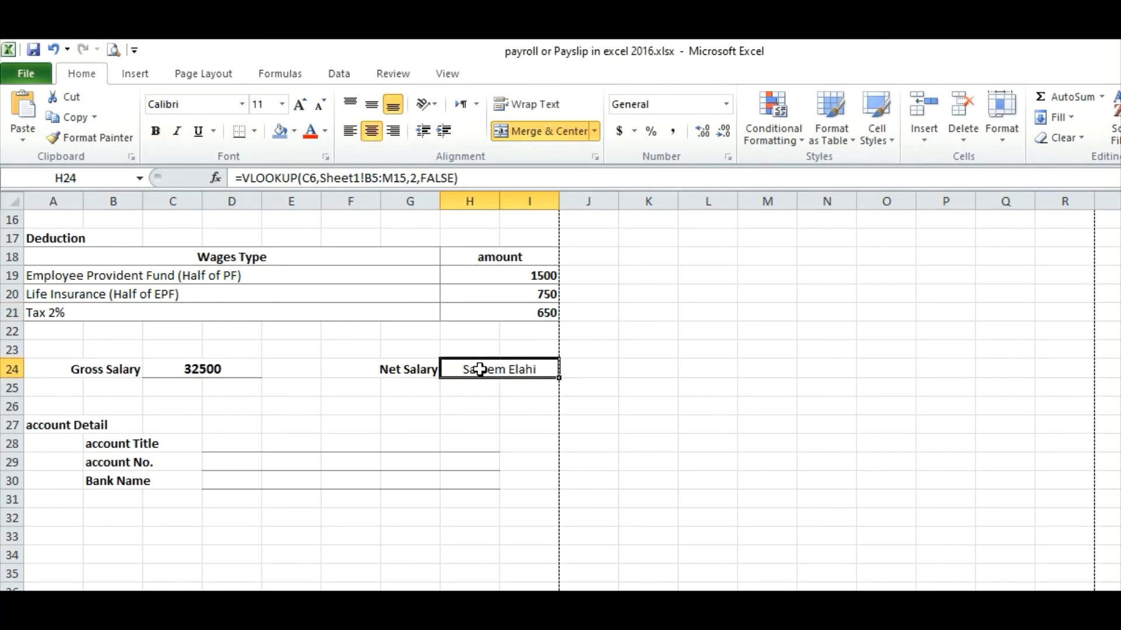
double_click(479, 368)
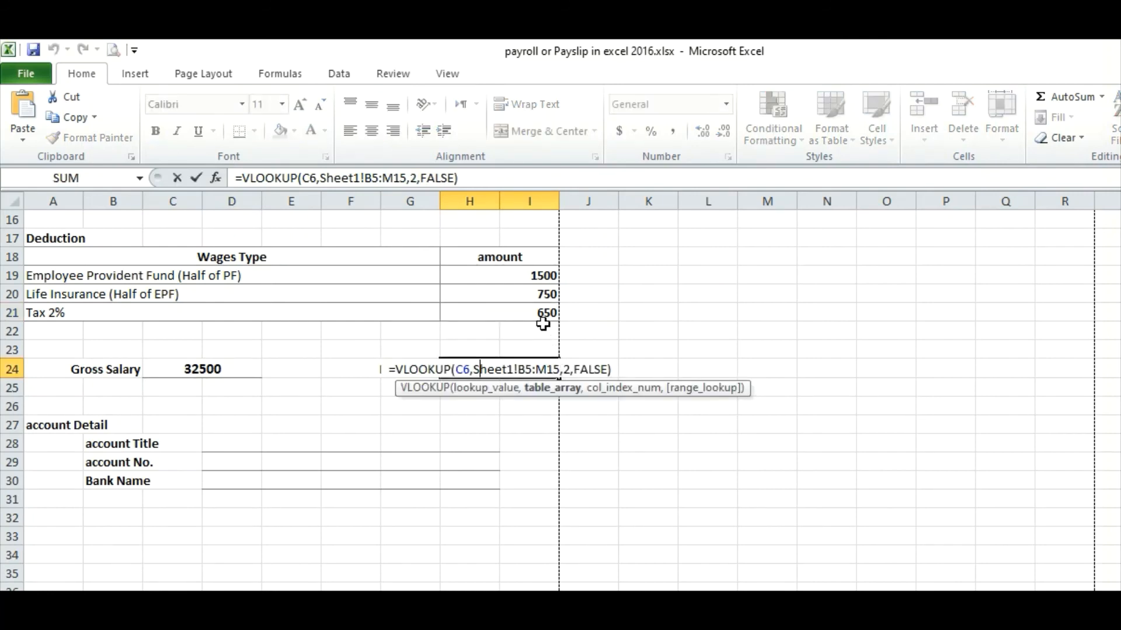
left_click(565, 369)
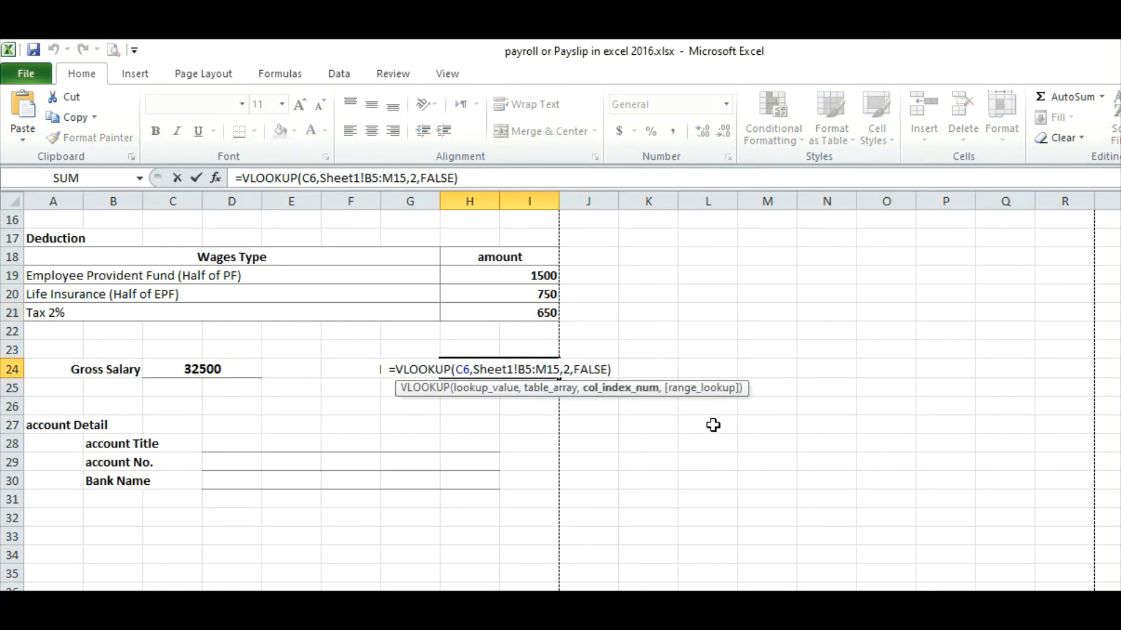
type("1")
key("Return")
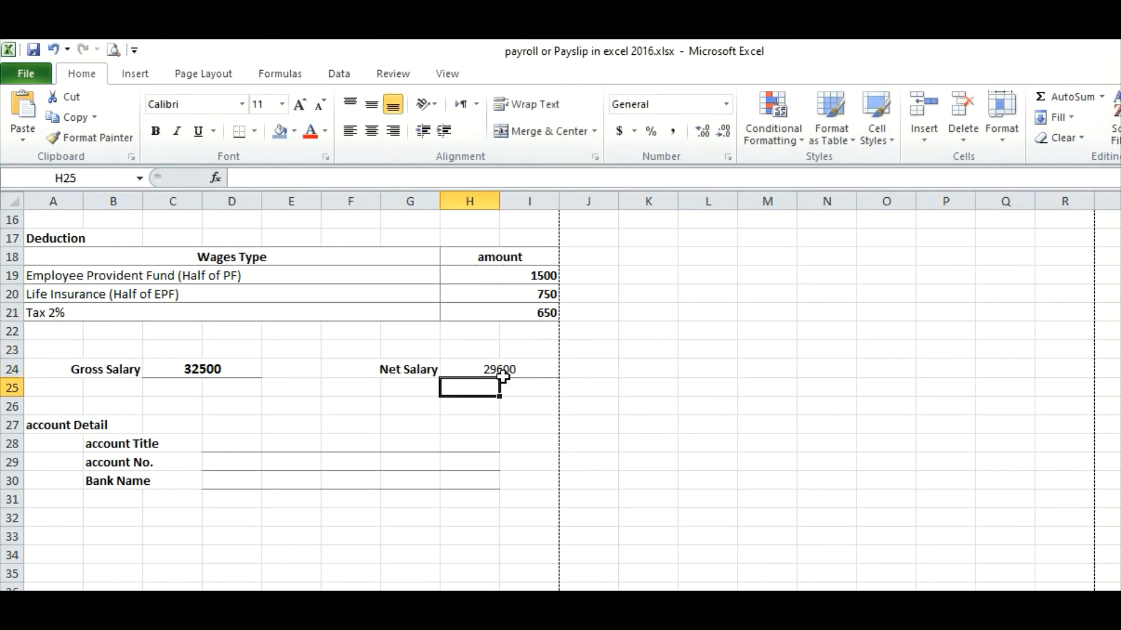
left_click(503, 369)
left_click(155, 130)
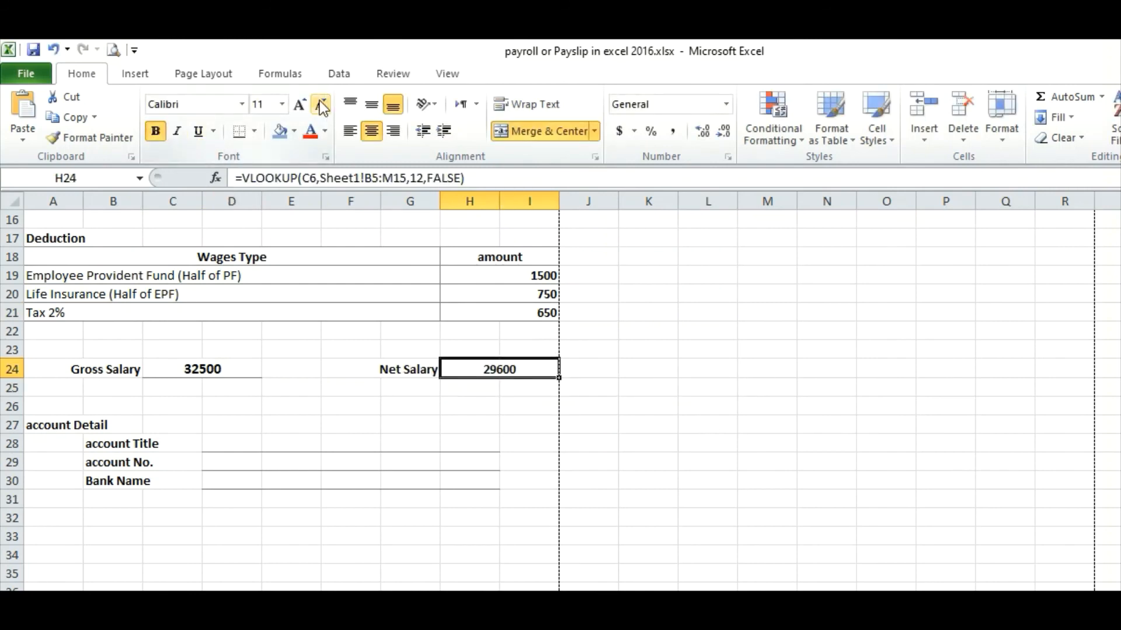
left_click(307, 106)
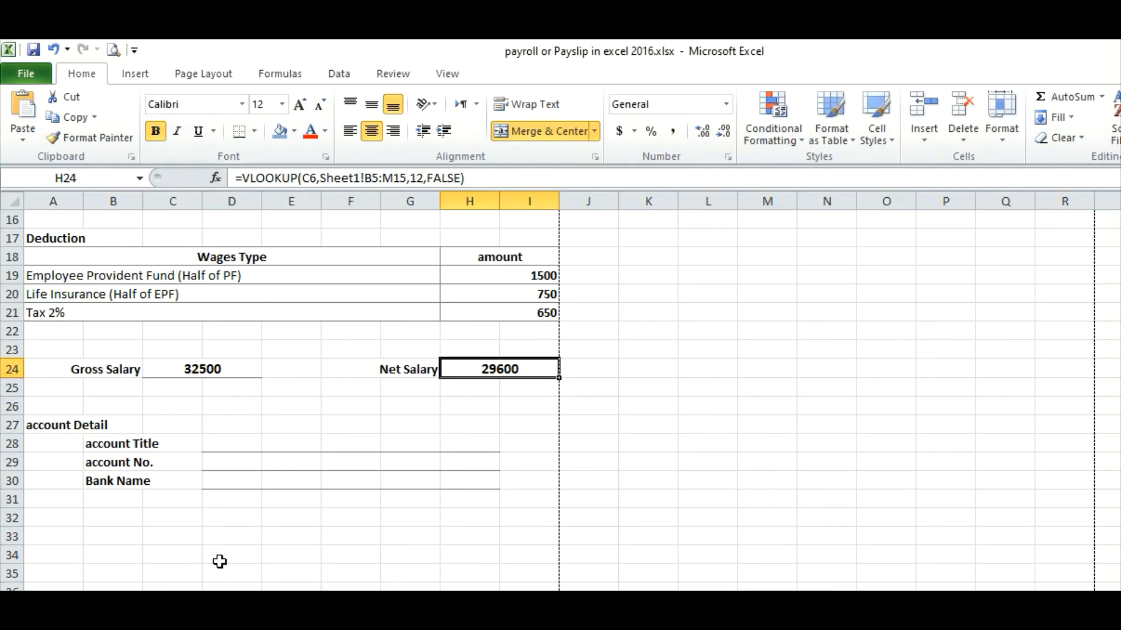
Step: Enter 1 as the Emp_Code in C6 and check the payslip's Gross Salary and Net Salary
scroll(255, 484, "up", 5)
left_click(236, 315)
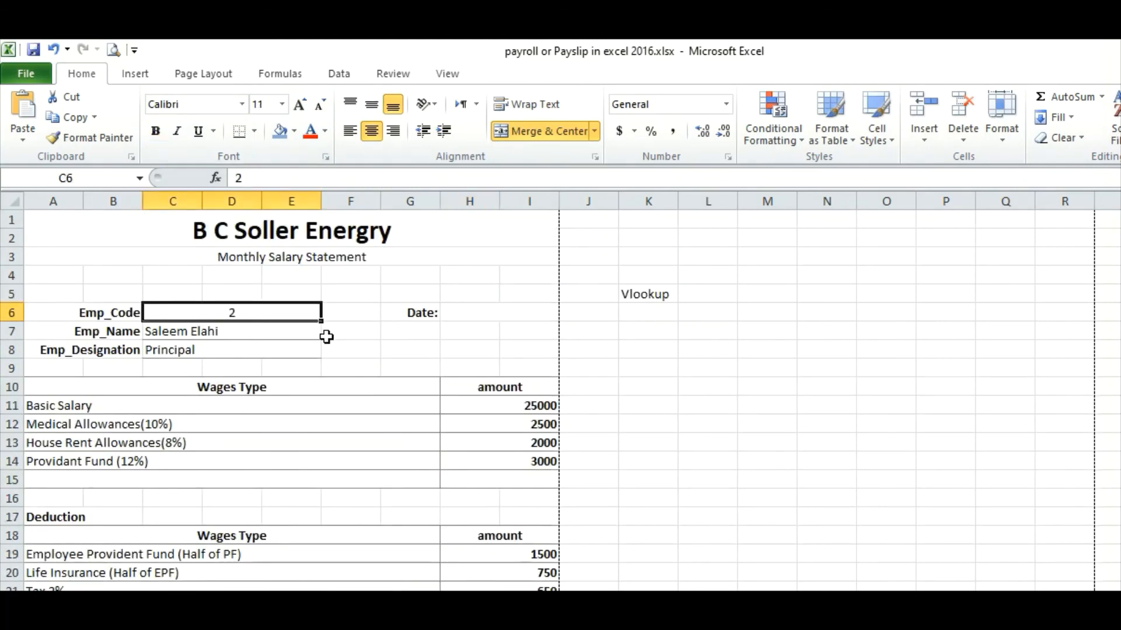
type("1")
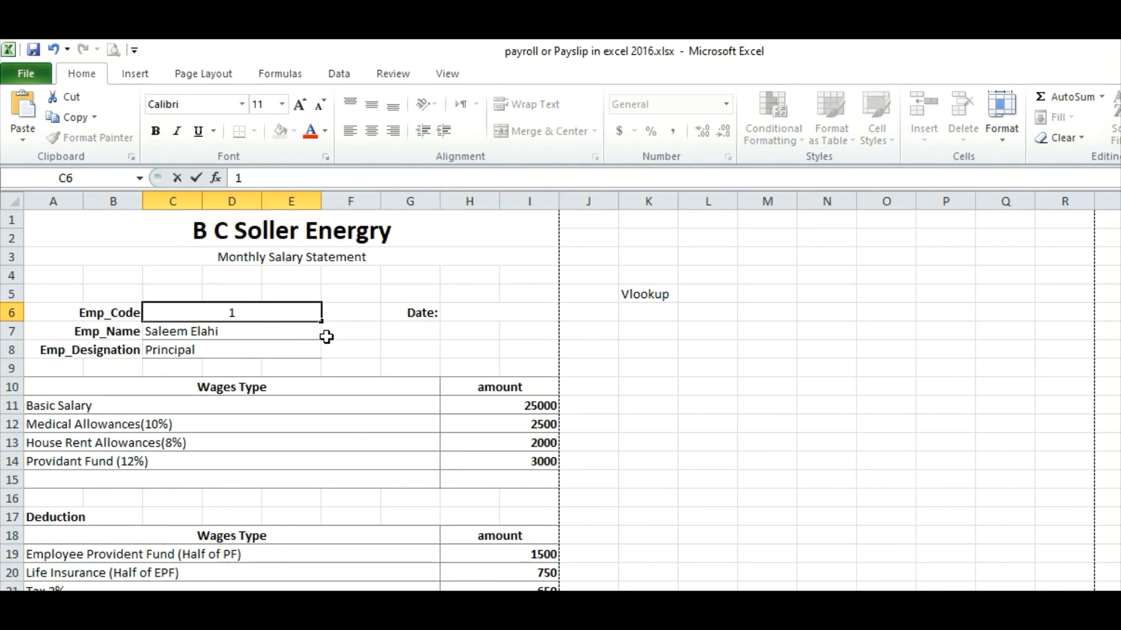
key("Return")
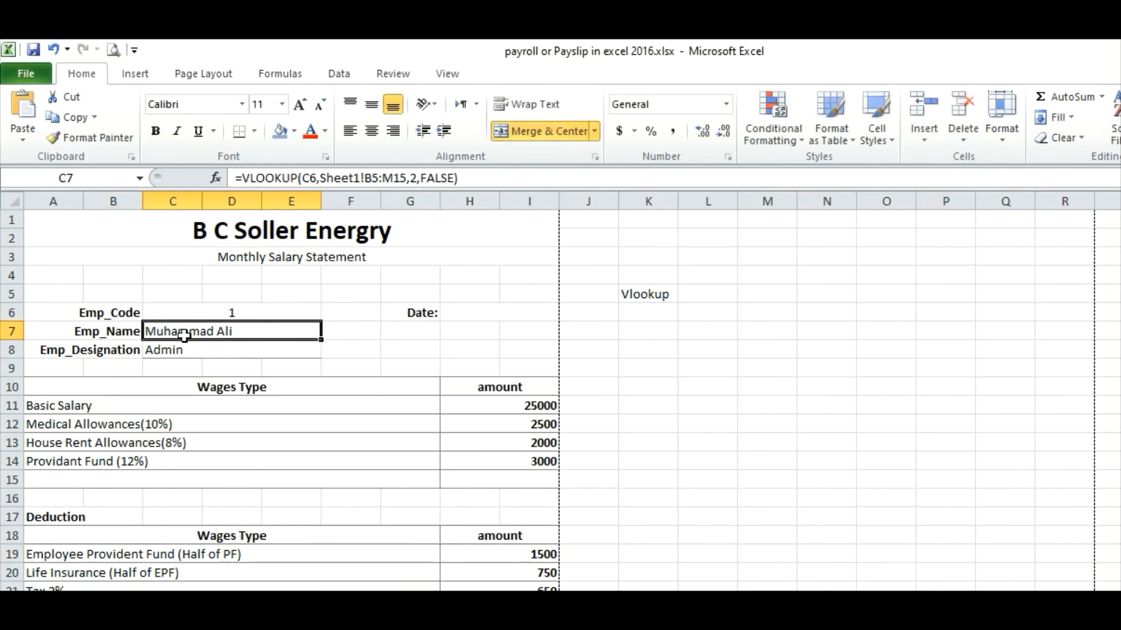
scroll(557, 520, "down", 2)
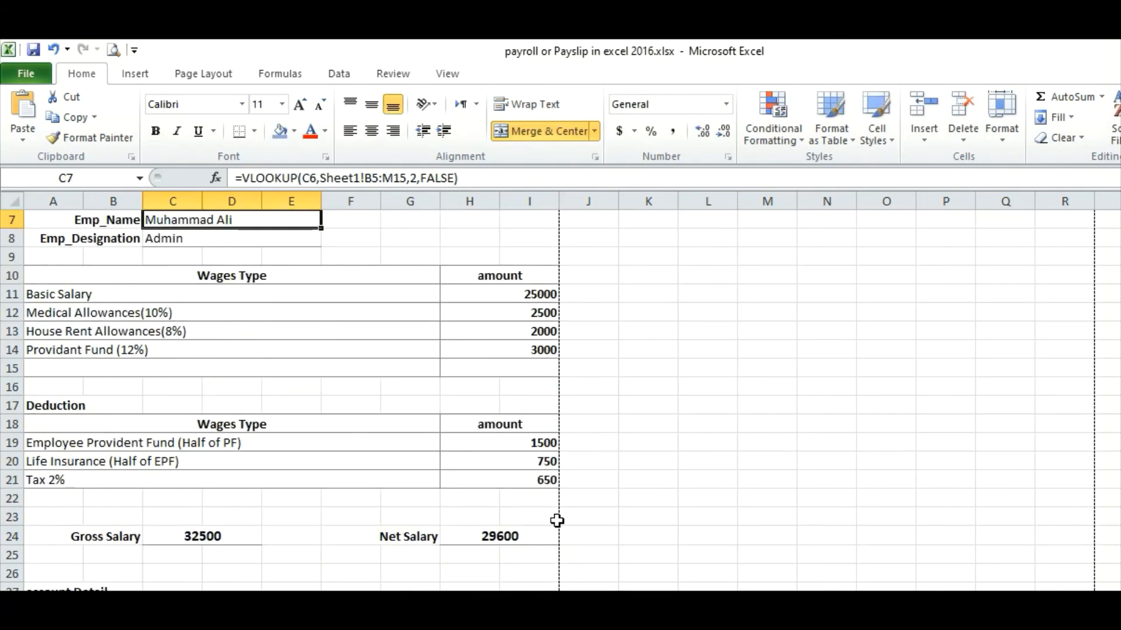
left_click(513, 531)
left_click(191, 539)
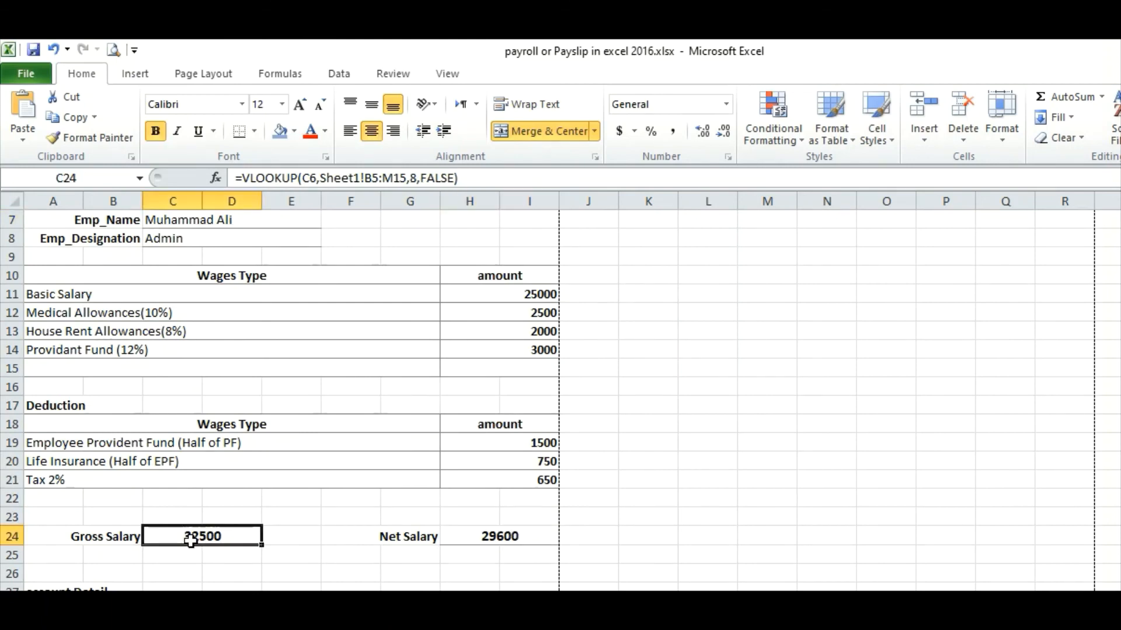
left_click(464, 540)
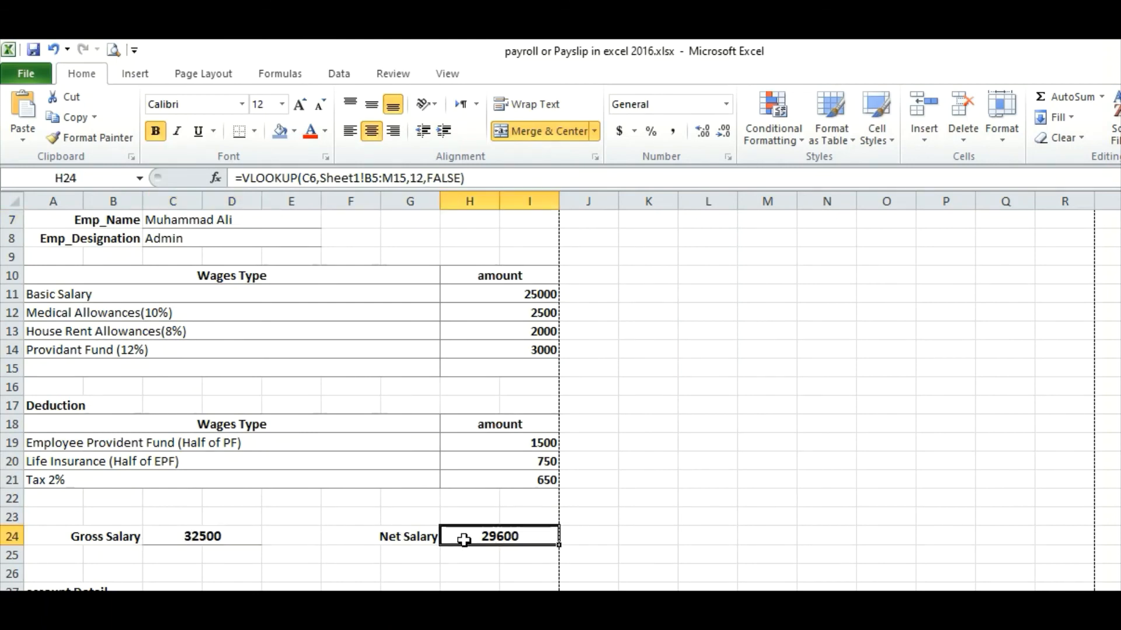
Step: Check the first employee's name, designation, net salary and gross salary on the payroll sheet against the payslip
left_click(90, 613)
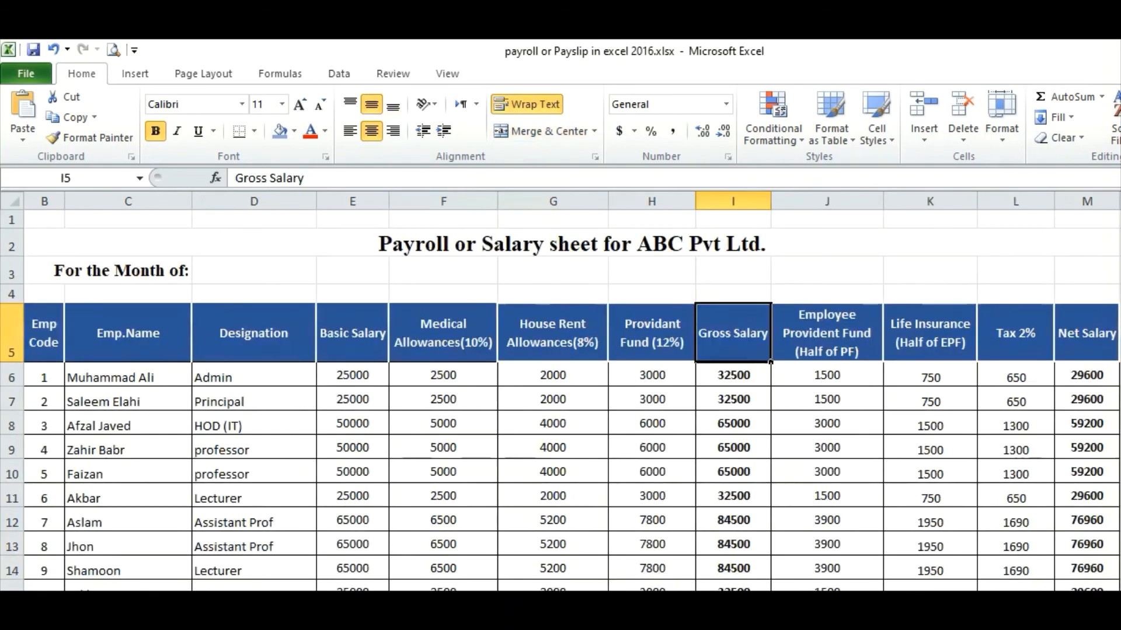
left_click(107, 378)
left_click(266, 380)
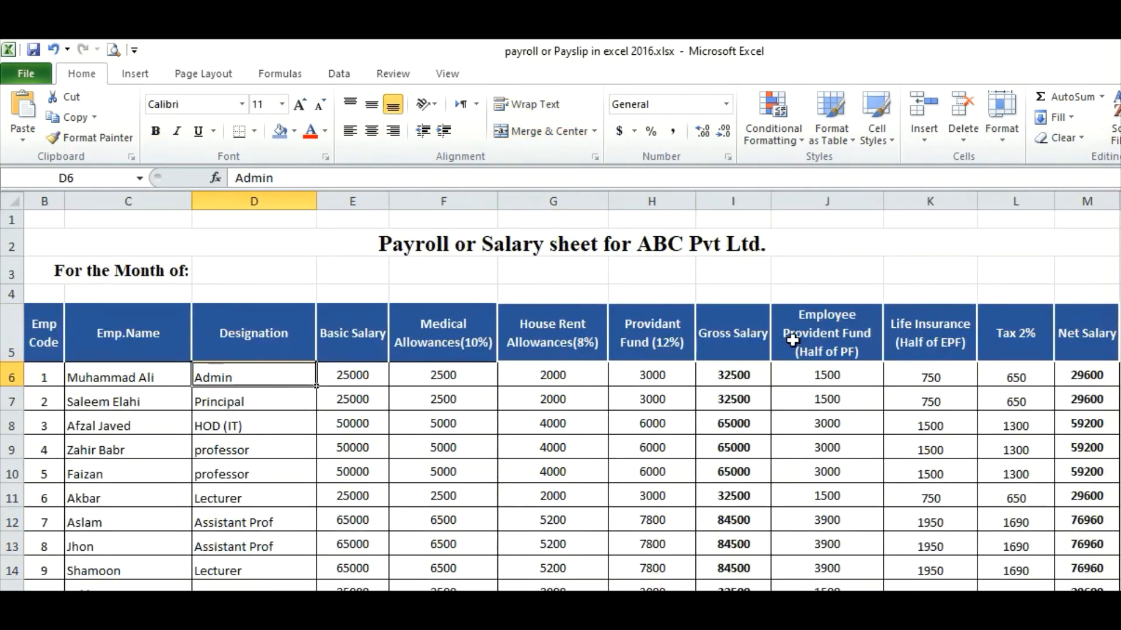
left_click(1063, 374)
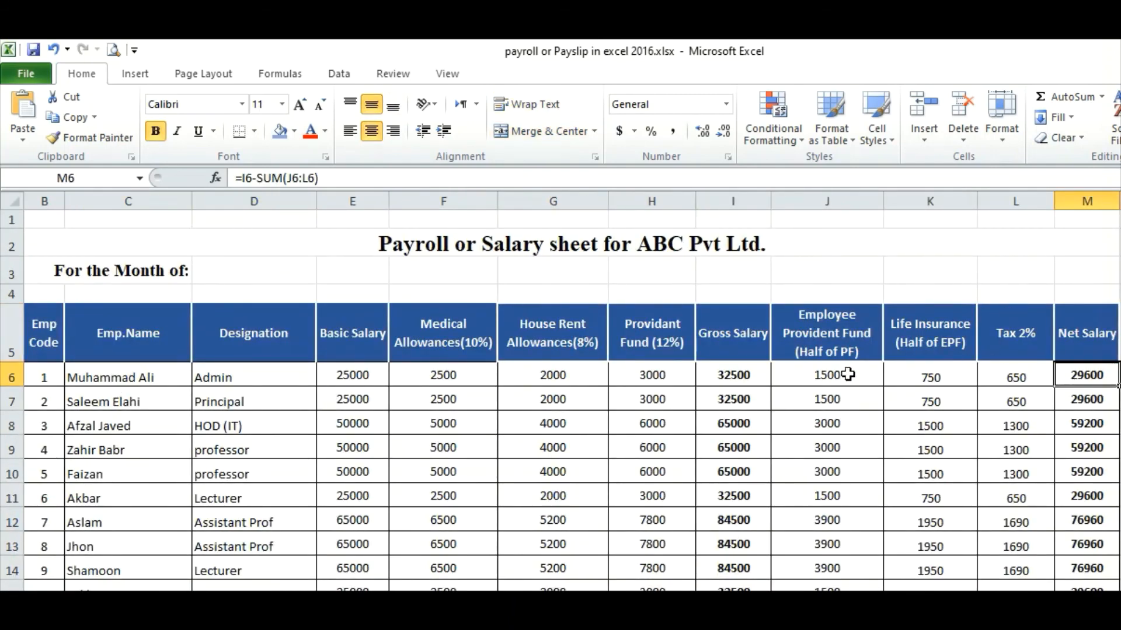
left_click(722, 378)
key("ctrl+Page_Up")
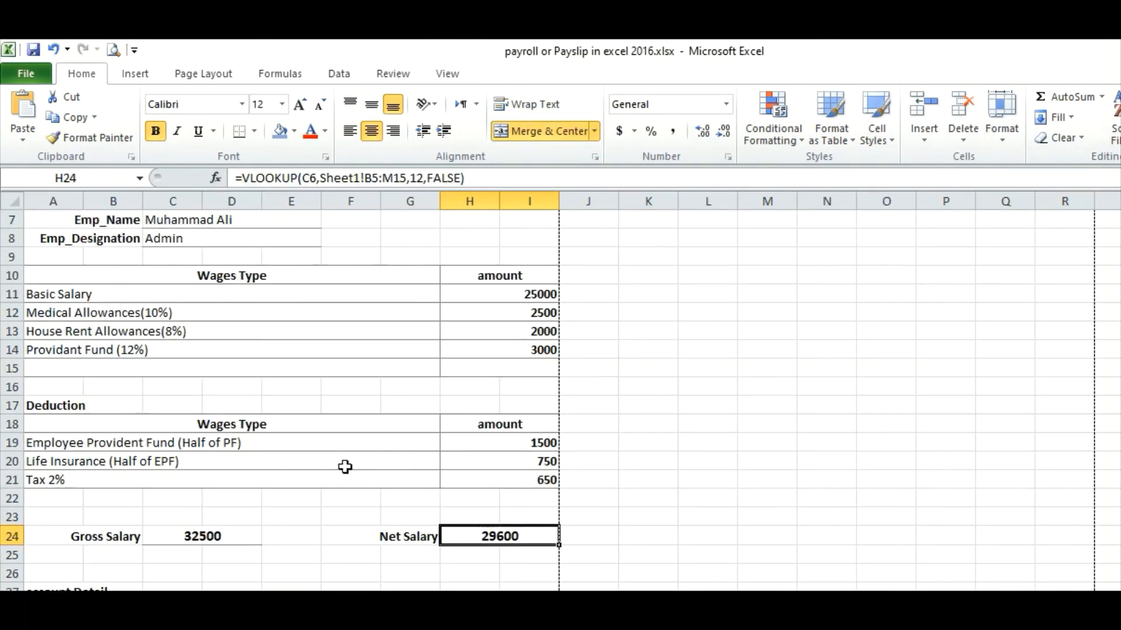
Step: Review the payslip down to its account details and preview how it prints
scroll(496, 490, "down", 5)
scroll(488, 503, "down", 2)
scroll(488, 503, "up", 2)
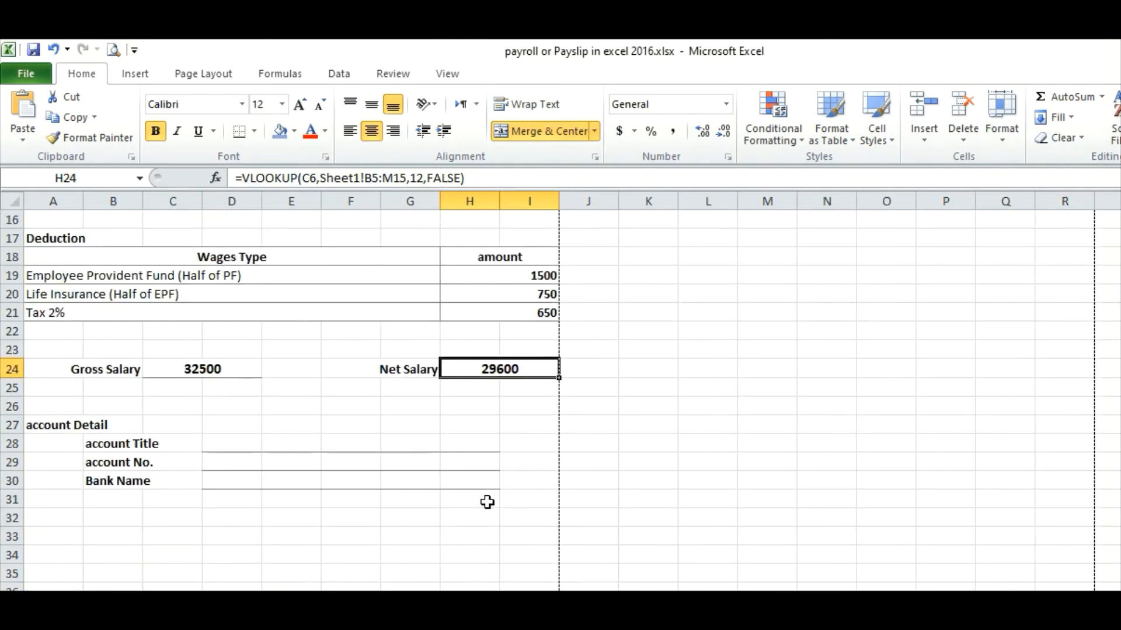
left_click(114, 50)
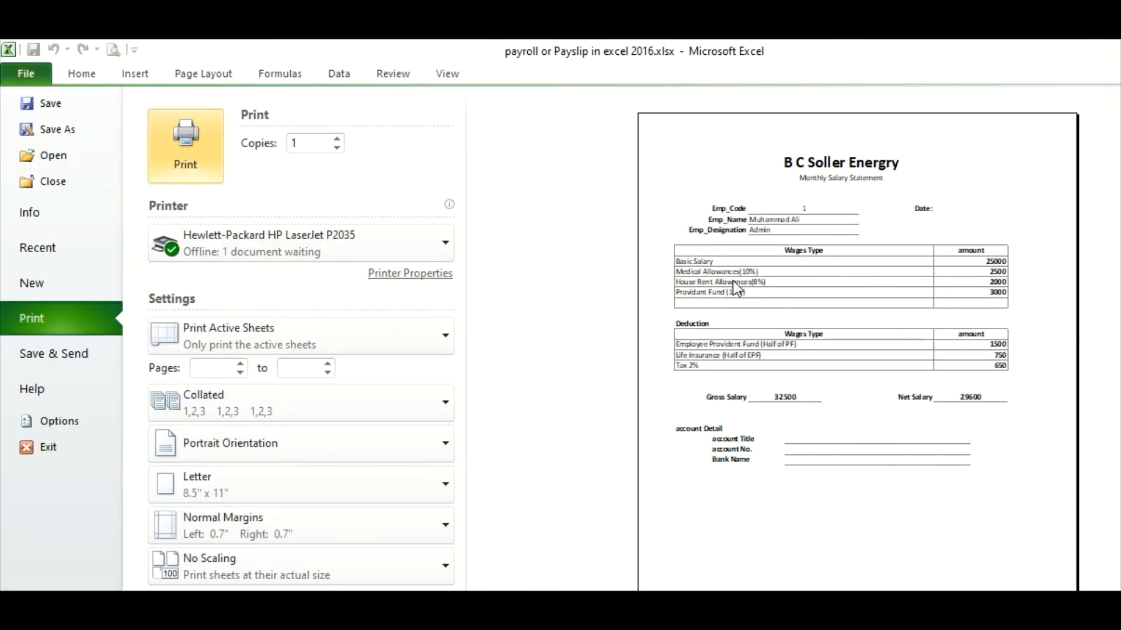
key("Escape")
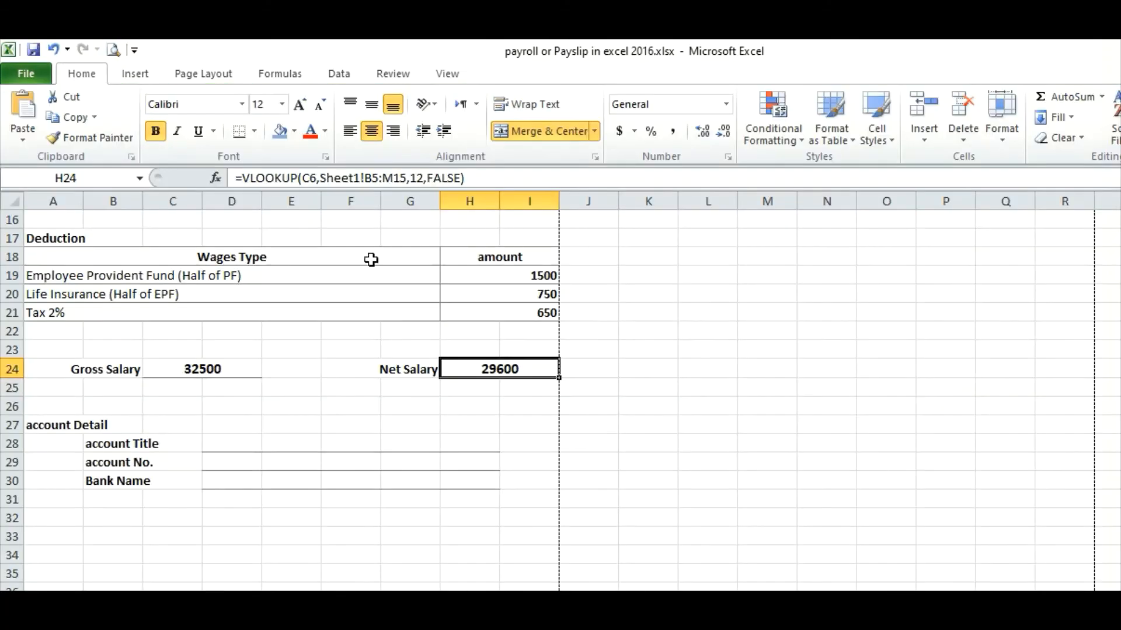
Step: Enter 8 as the Emp_Code in C6 to load that employee's payslip
scroll(370, 257, "up", 5)
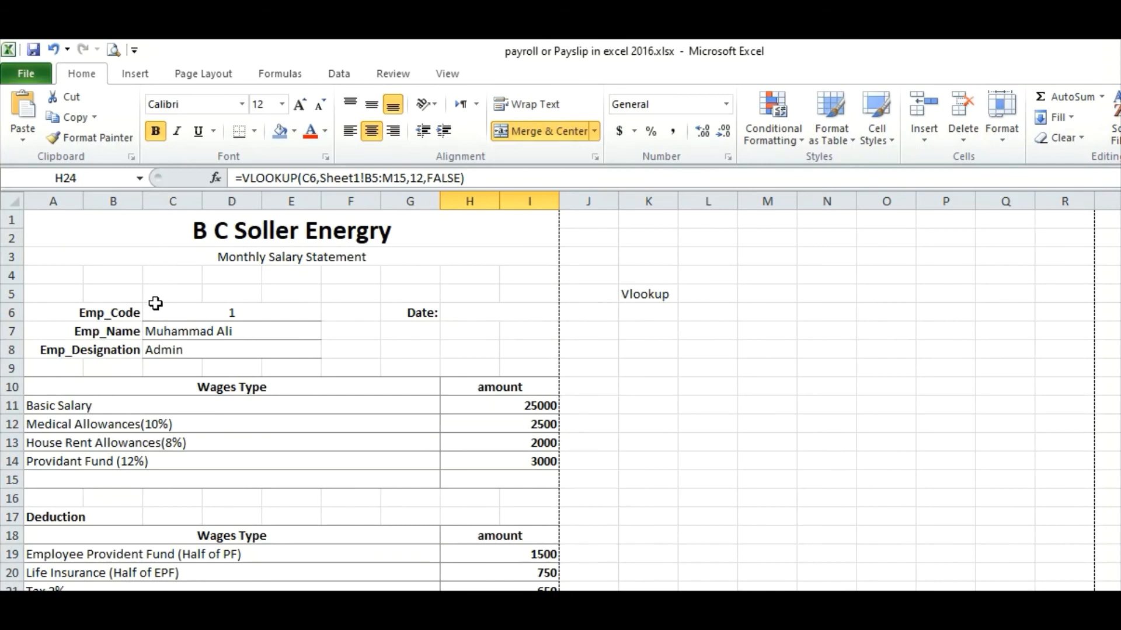
scroll(155, 300, "down", 3)
scroll(159, 325, "up", 3)
left_click(256, 315)
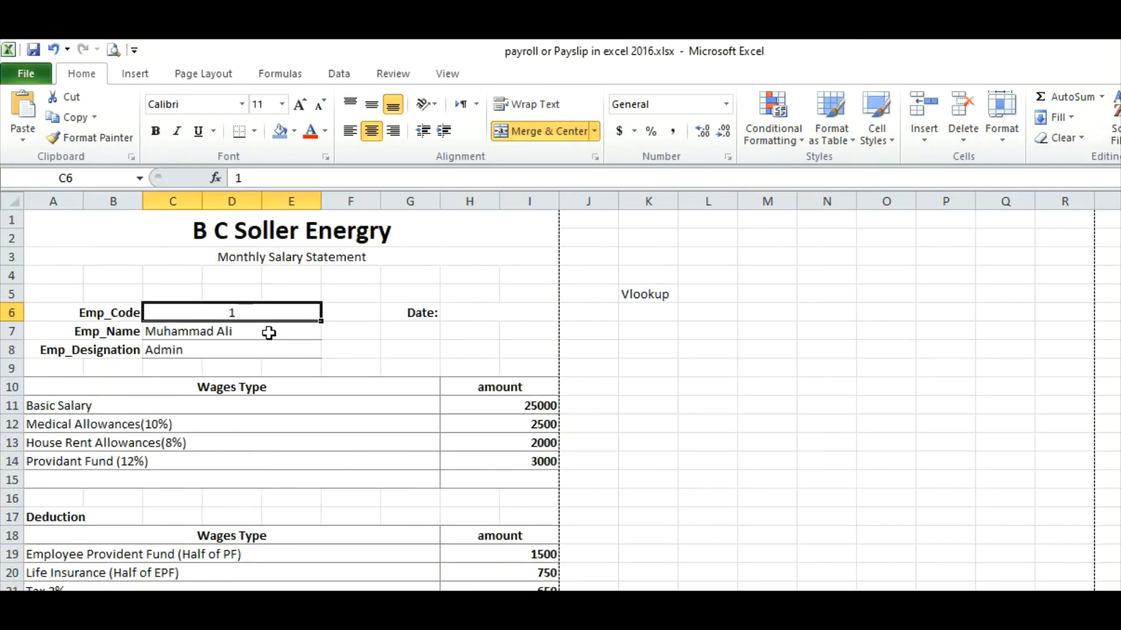
type("8")
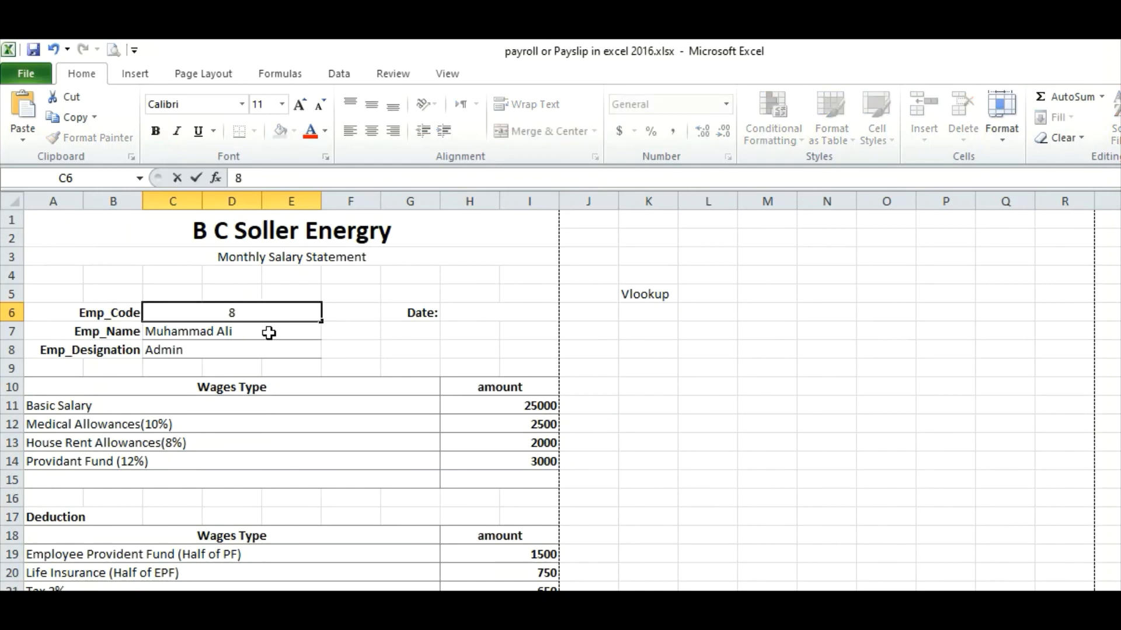
key("Return")
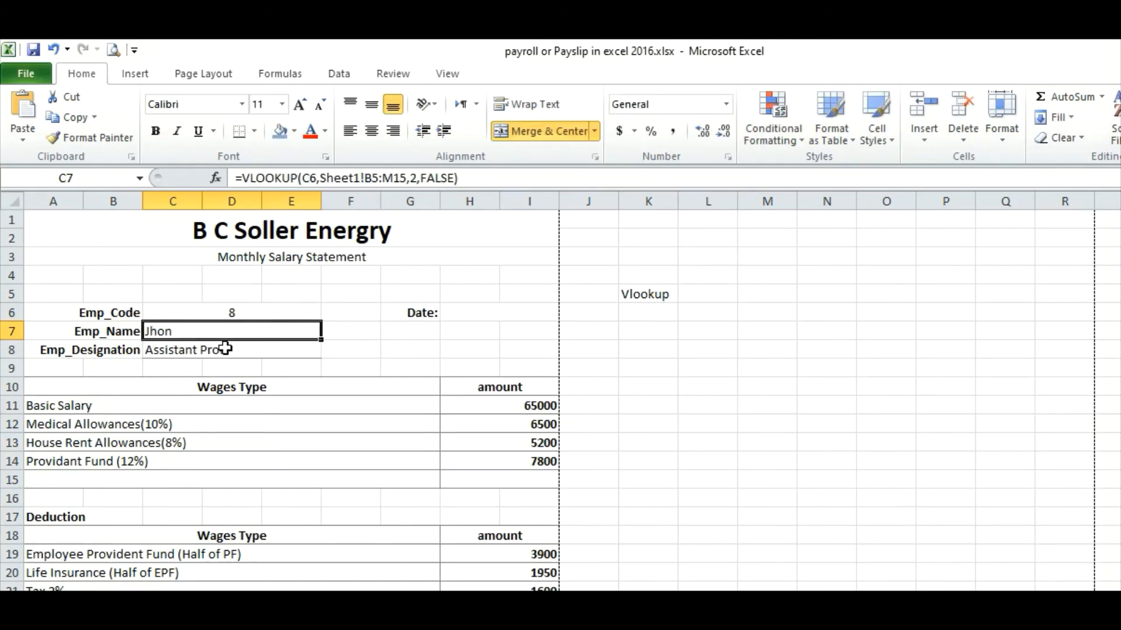
Step: Check the wage amounts and Net Salary on employee 8's payslip against that employee's row on the payroll sheet
left_click_drag(494, 411, 500, 467)
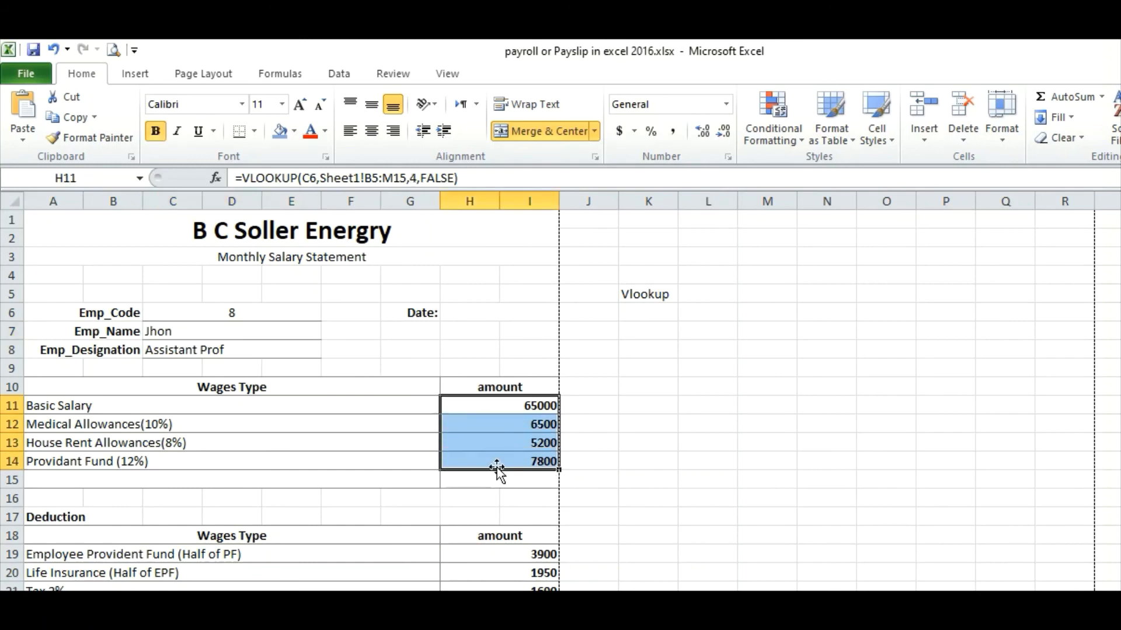
scroll(502, 479, "down", 1)
scroll(184, 493, "up", 1)
left_click(218, 316)
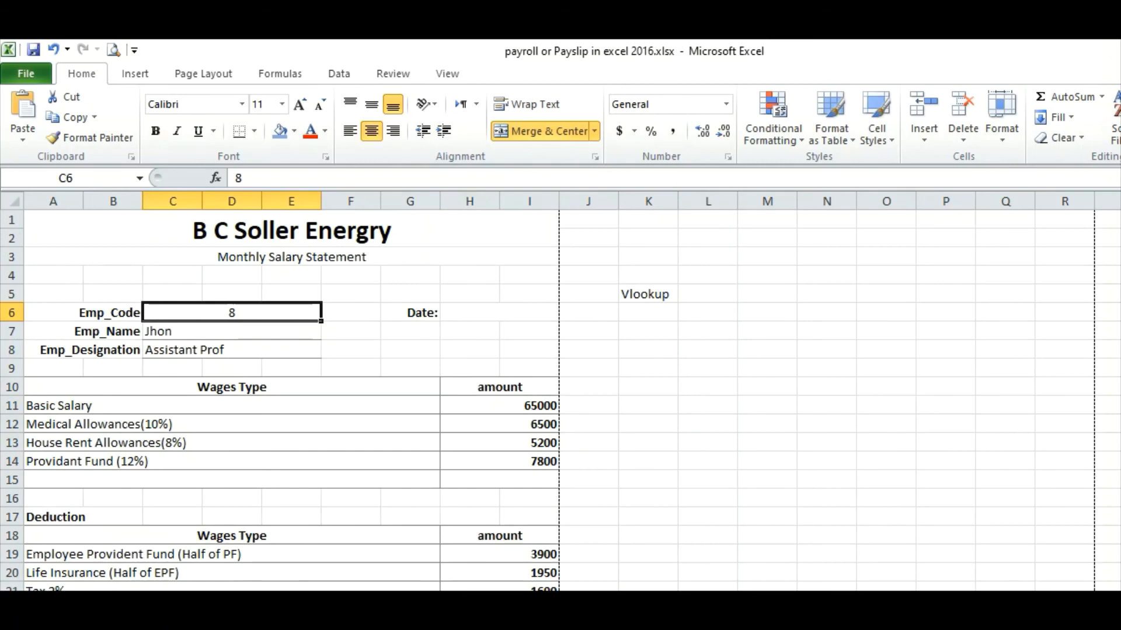
left_click(119, 606)
left_click_drag(110, 538, 1080, 534)
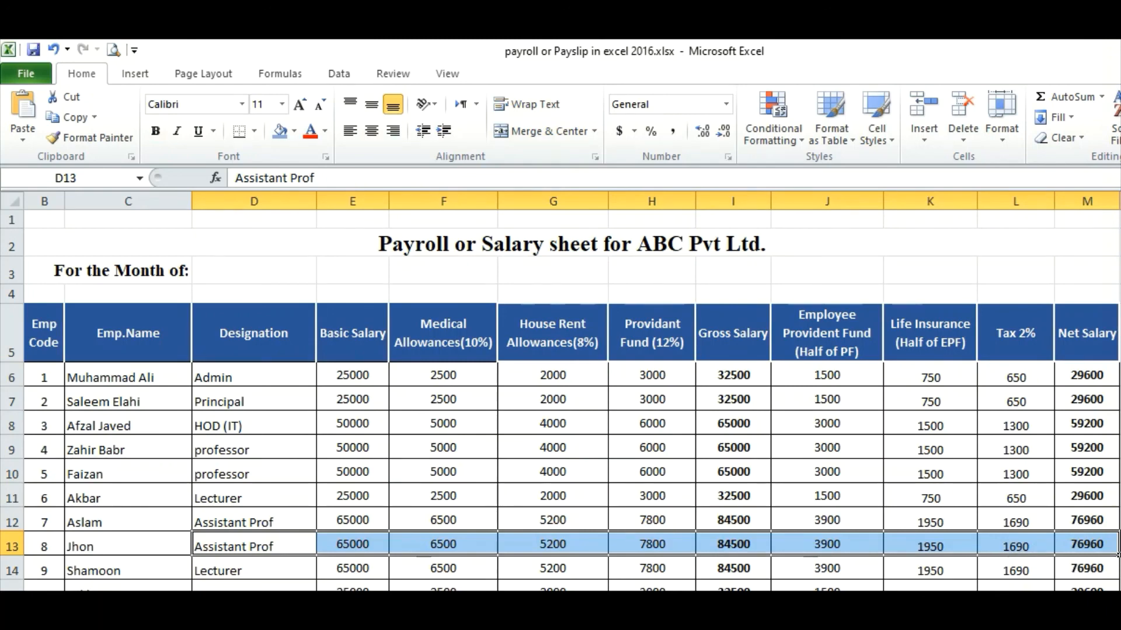
key("ctrl+Page_Down")
scroll(324, 491, "down", 3)
left_click(505, 478)
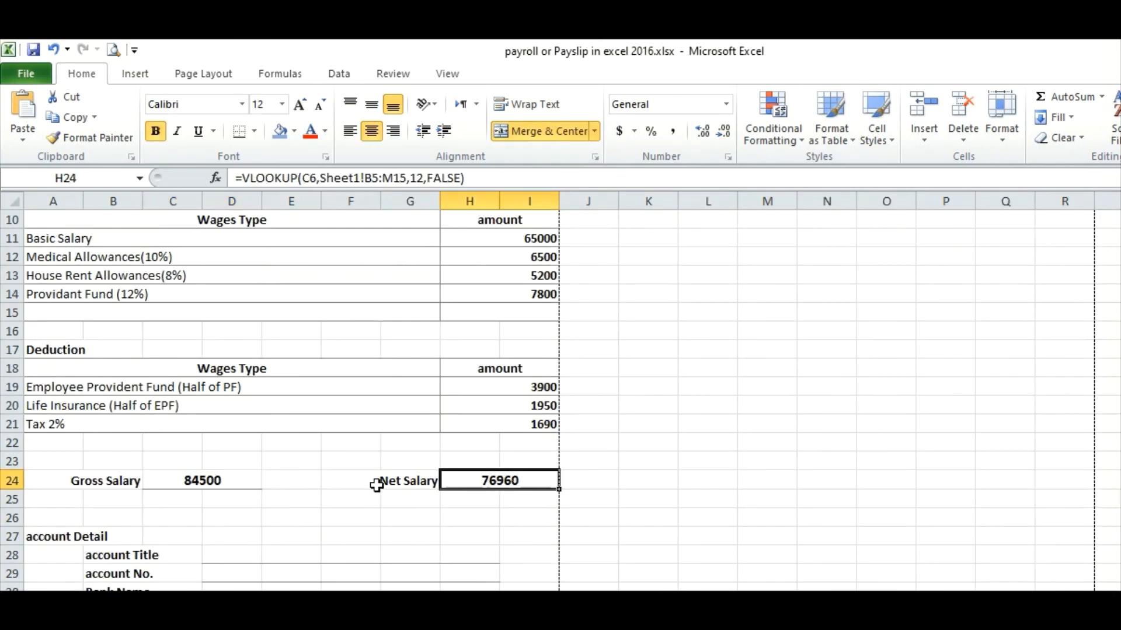
scroll(377, 485, "up", 3)
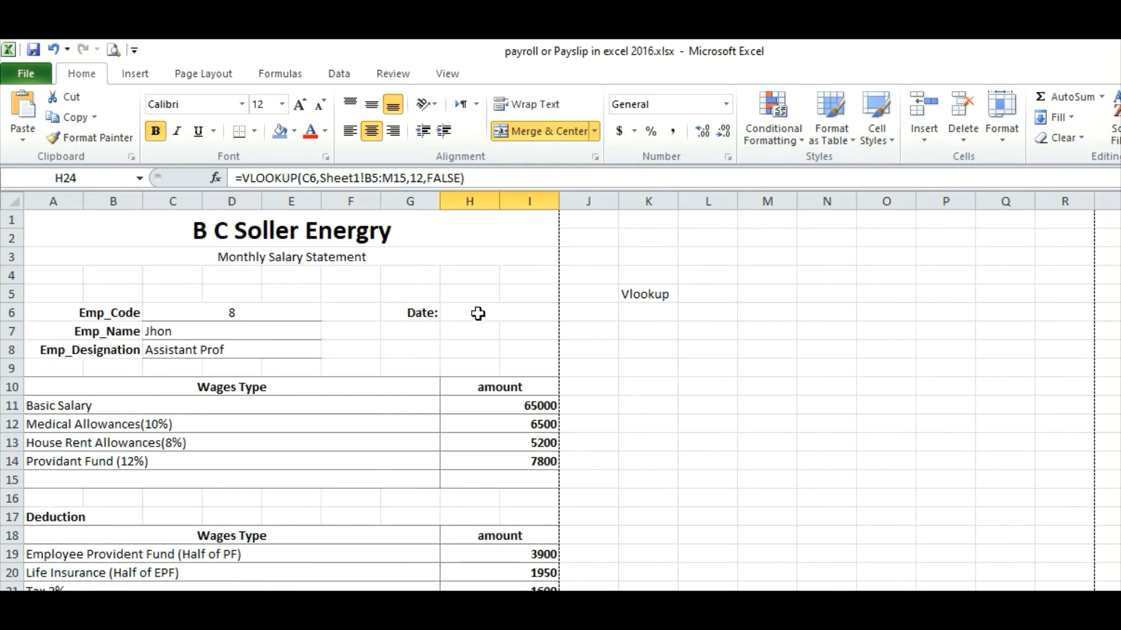
Step: Enter =TODAY() in D3 of the payroll sheet to fill in the "For the Month of" date
left_click(478, 314)
key("ctrl+Page_Up")
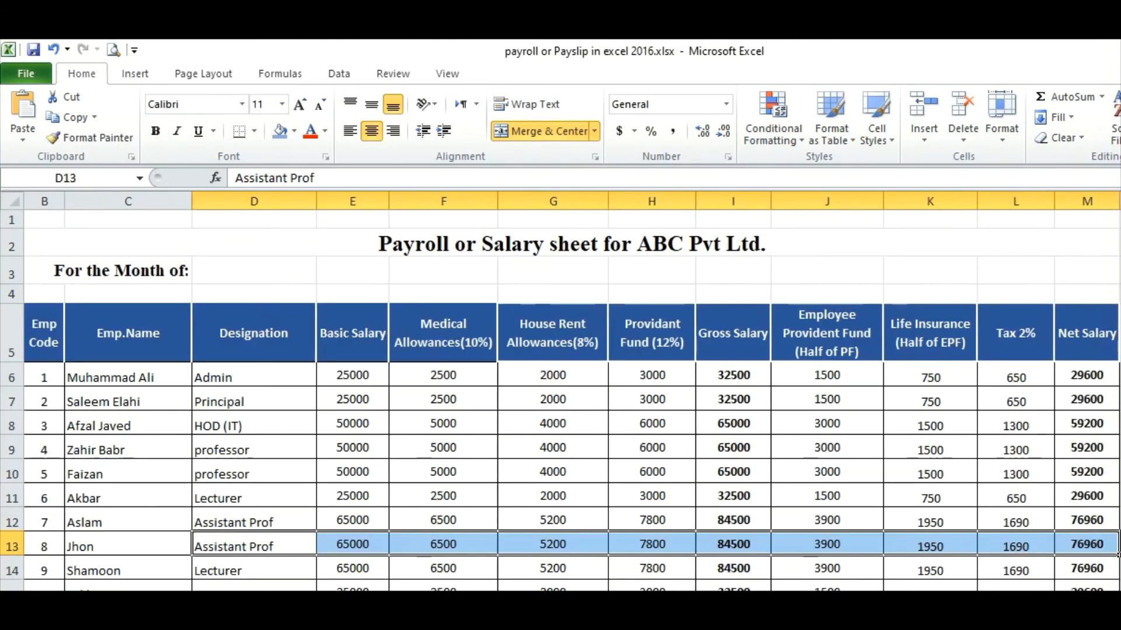
left_click(238, 271)
type("=")
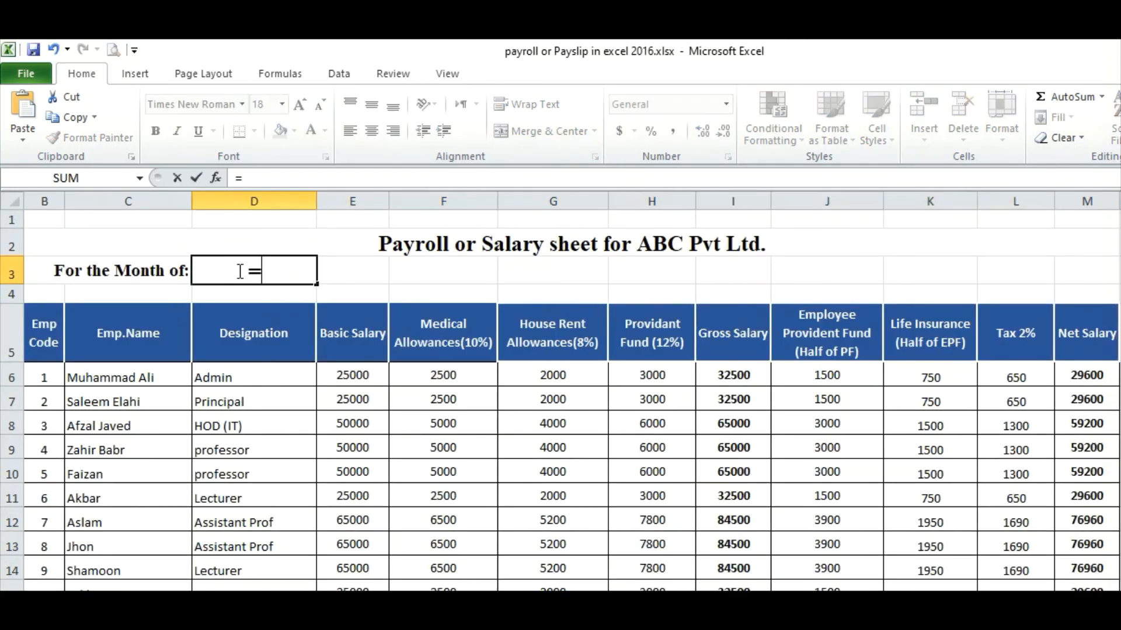
type("today()")
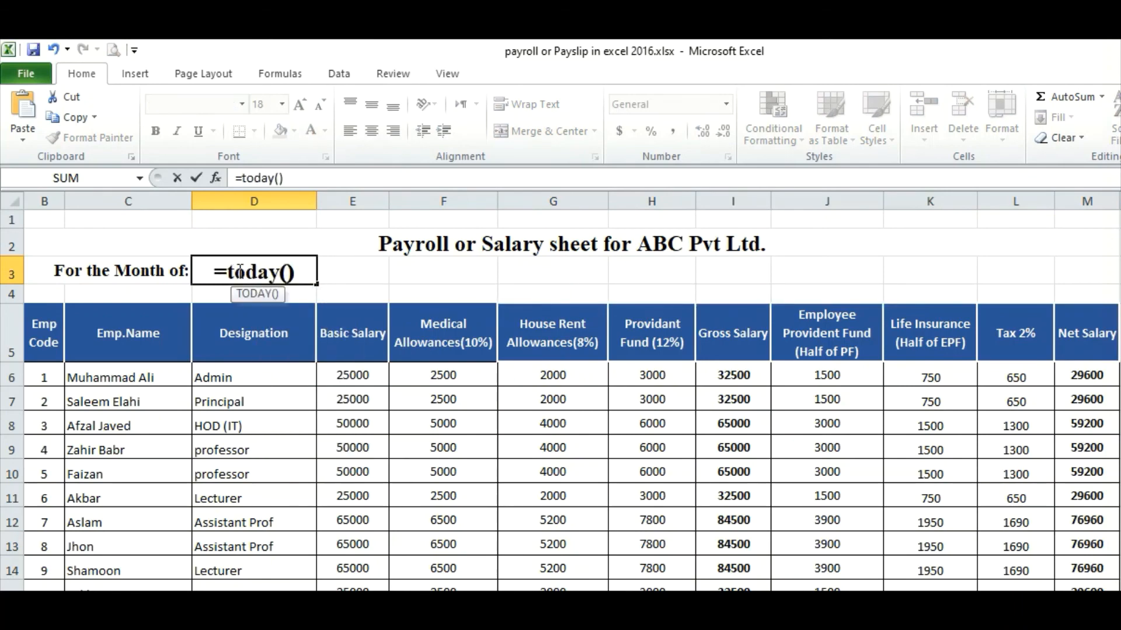
key("Return")
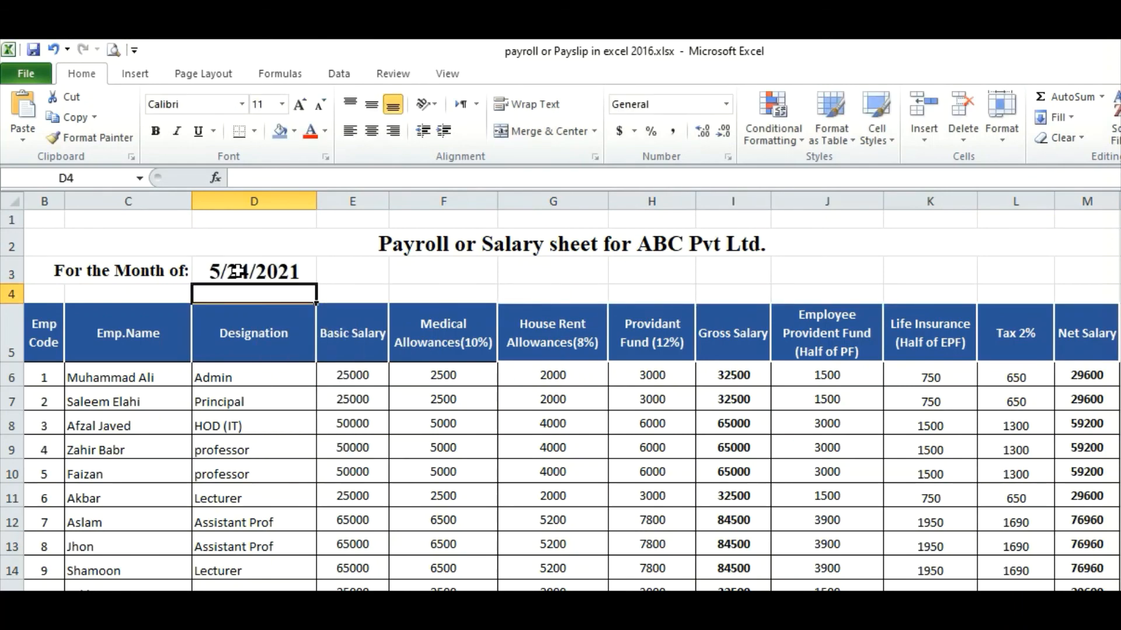
left_click(240, 271)
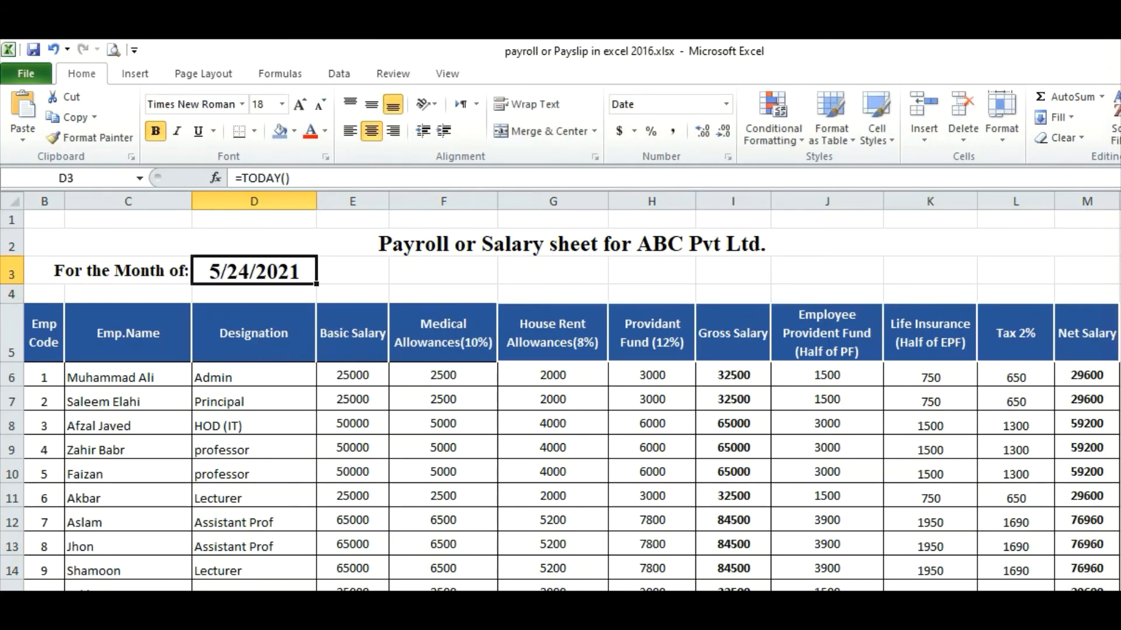
Step: Link the payslip's Date cell H6 to the payroll sheet date with =Sheet1!D3
left_click(175, 590)
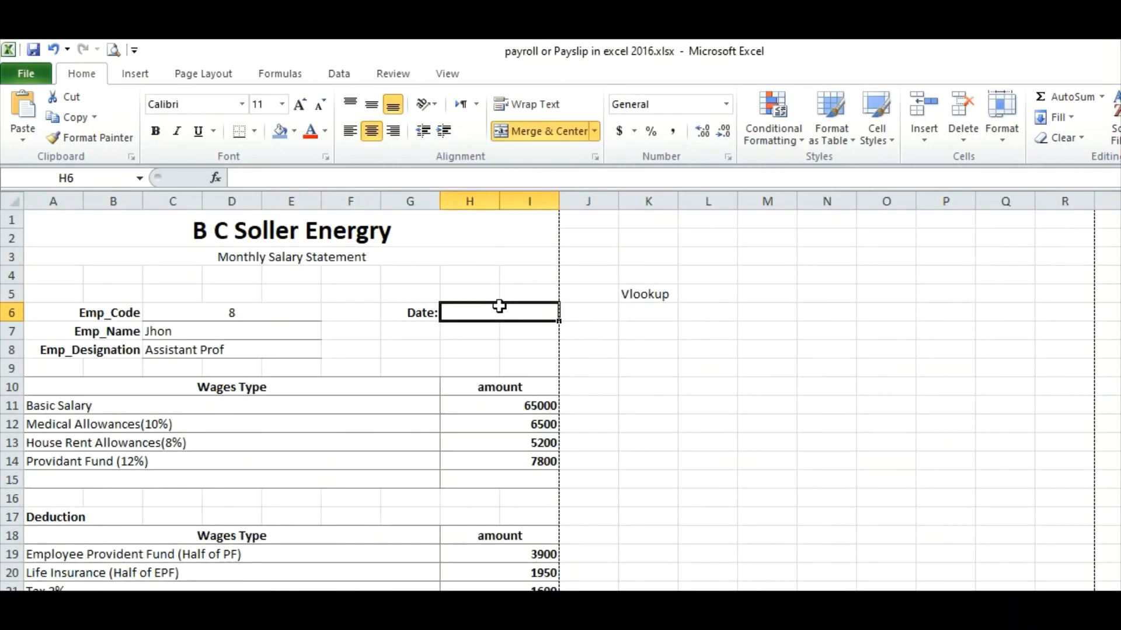
type("=")
left_click(175, 590)
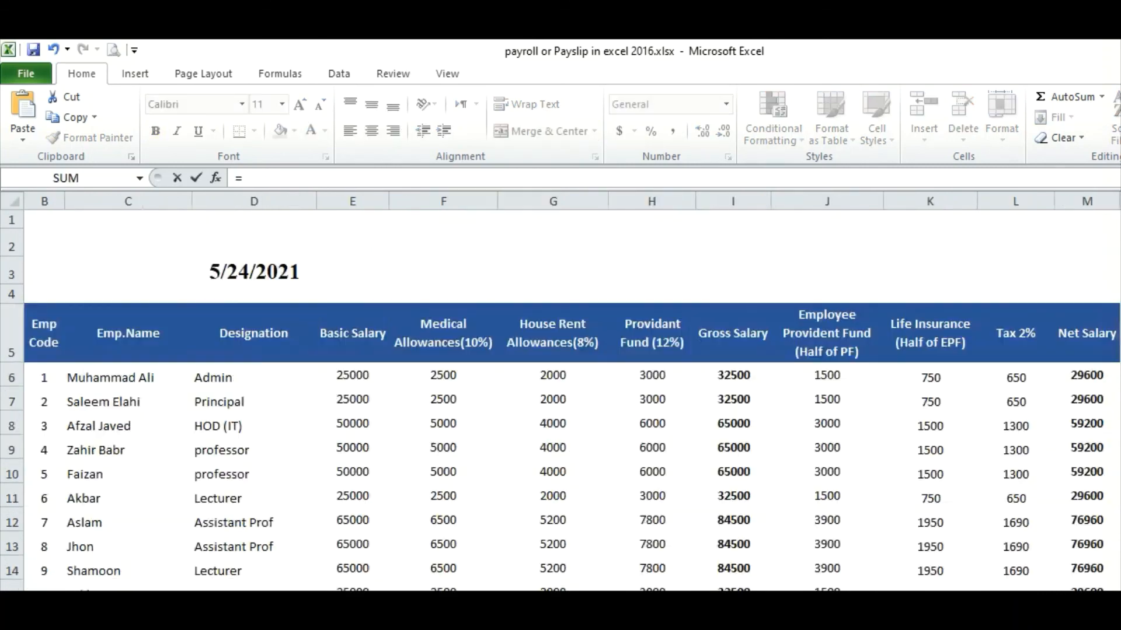
left_click(279, 276)
key("Return")
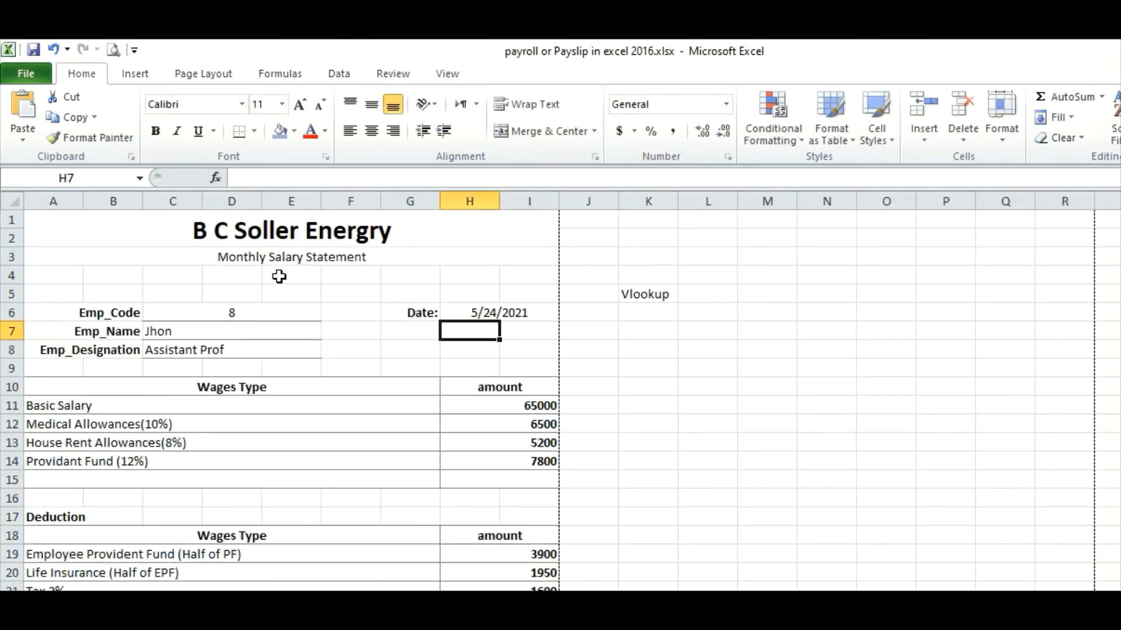
left_click(477, 306)
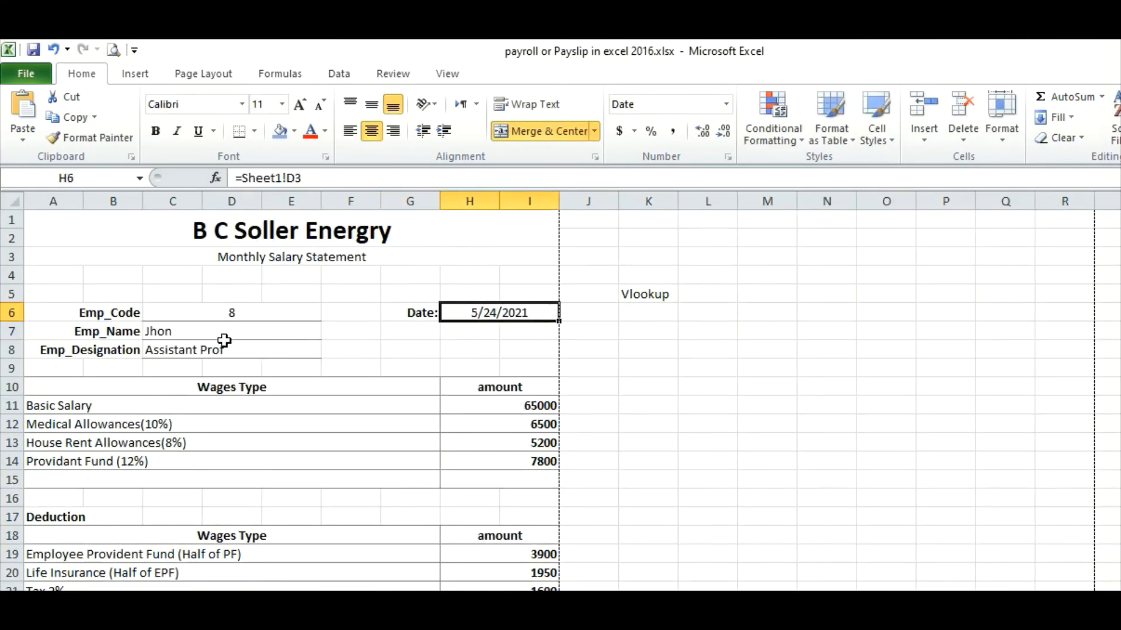
Step: Inspect the date formula in D3 of the payroll sheet and look over the whole payslip with its linked date
key("ctrl+Page_Up")
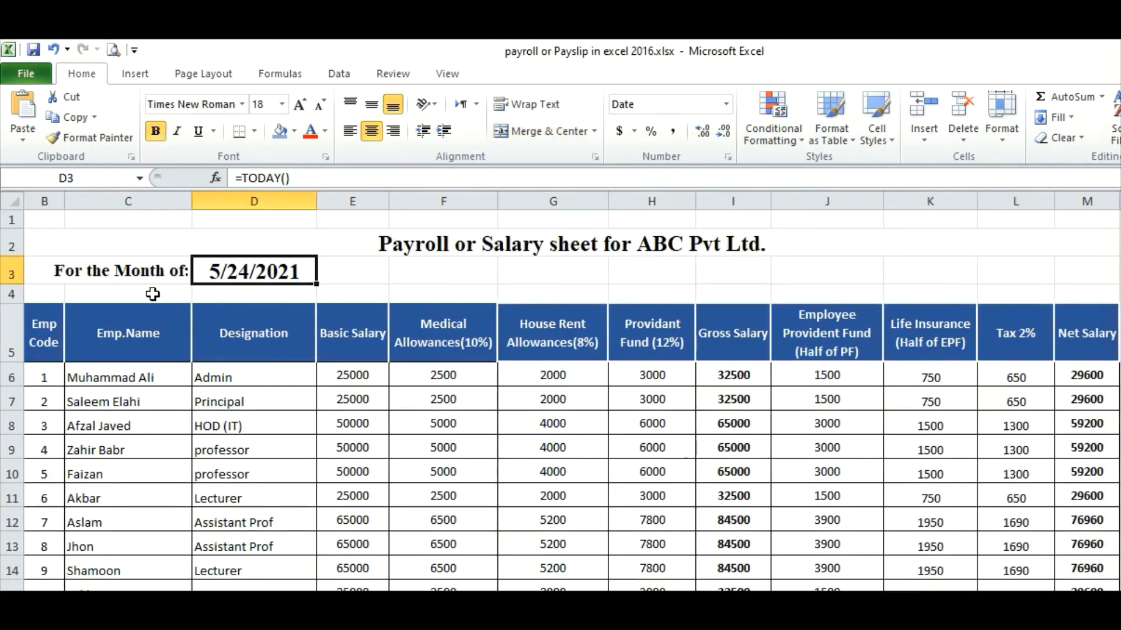
double_click(255, 269)
key("Return")
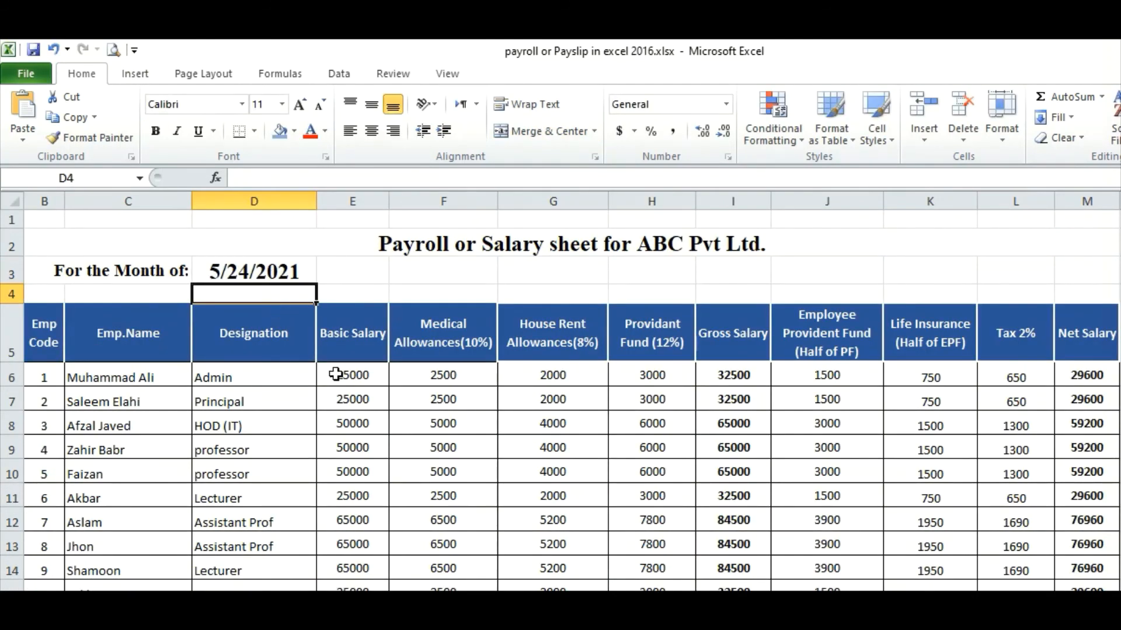
key("ctrl+Page_Down")
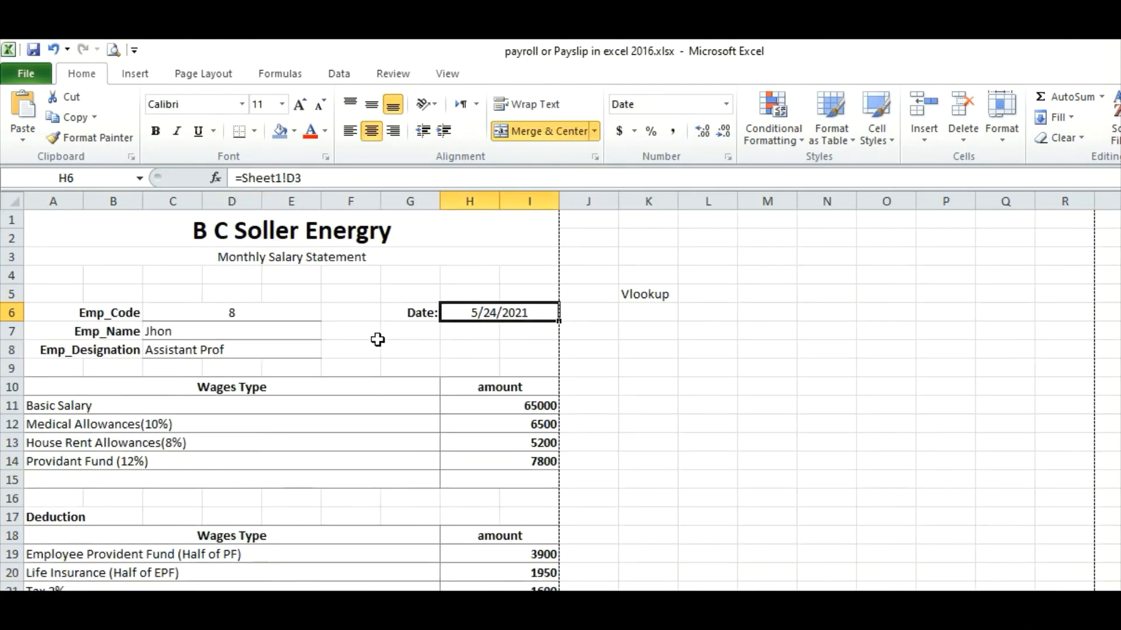
scroll(319, 345, "down", 4)
scroll(314, 372, "up", 4)
Step: Select the payroll sheet from its title in B2 down through the employee rows to look it over
key("ctrl+Page_Up")
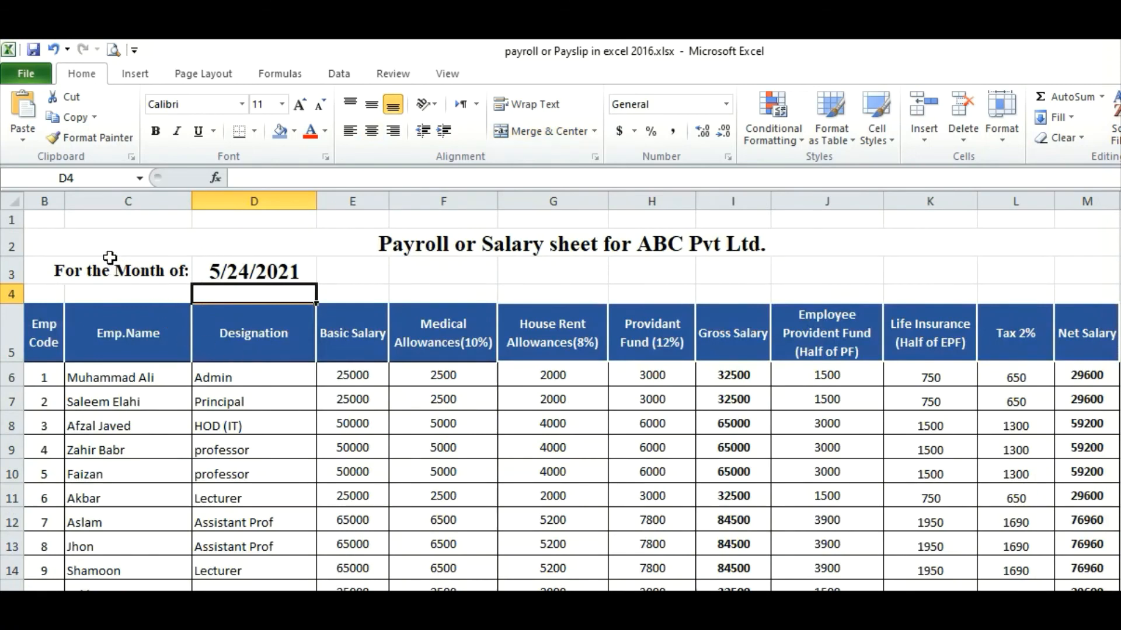
left_click_drag(110, 266, 1063, 586)
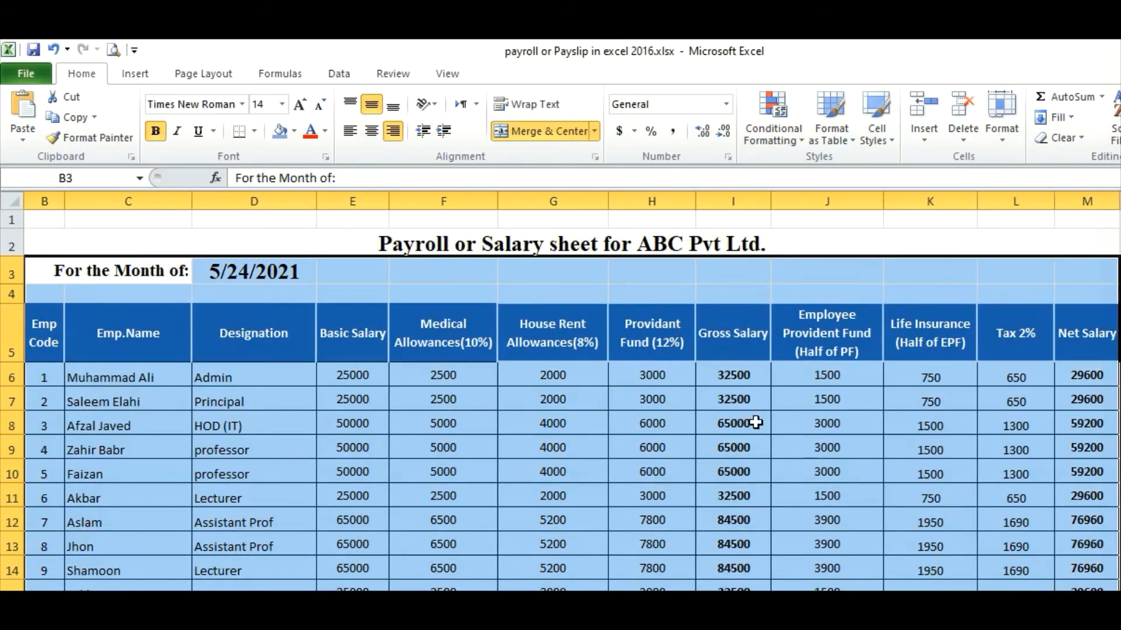
left_click_drag(38, 230, 816, 587)
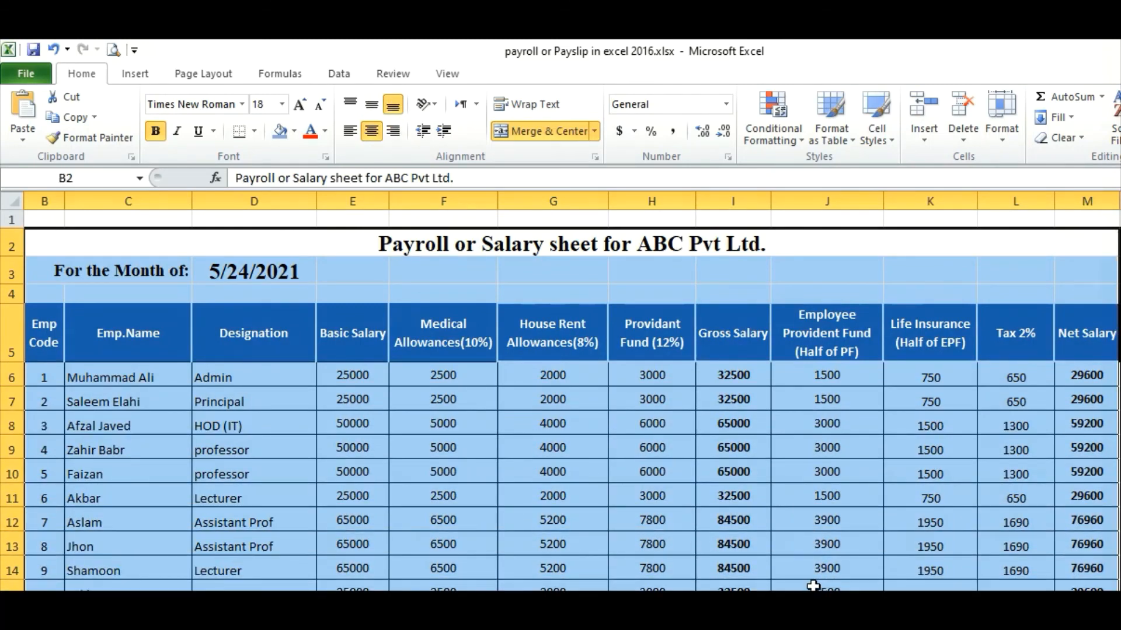